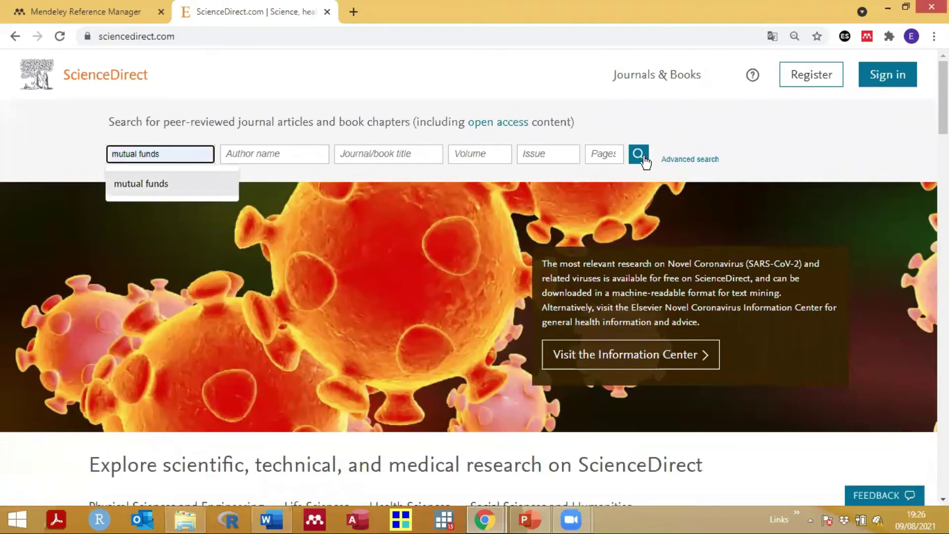
Step: Search ScienceDirect for mutual funds and list the page's 25 references in the Mendeley importer
{"action": "left_click", "coordinate": [641, 157]}
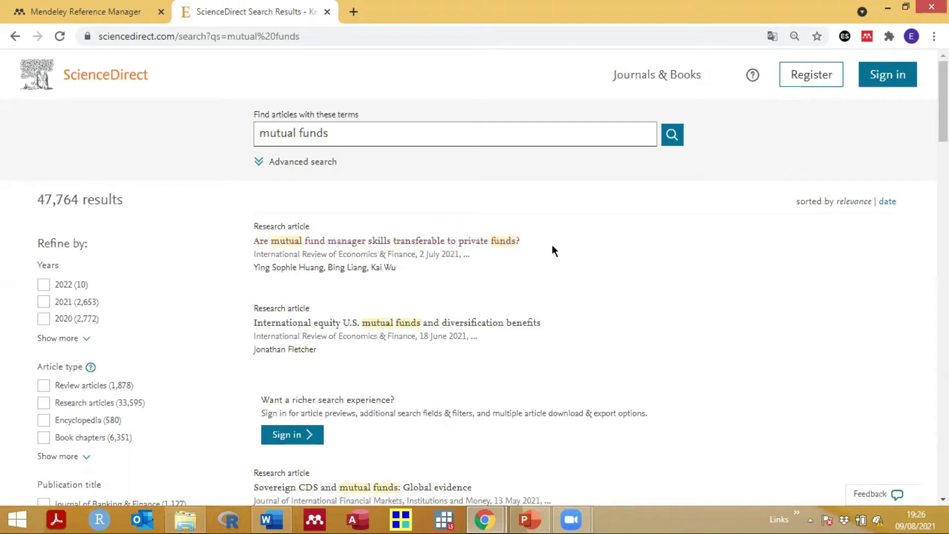
{"action": "left_click", "coordinate": [866, 37]}
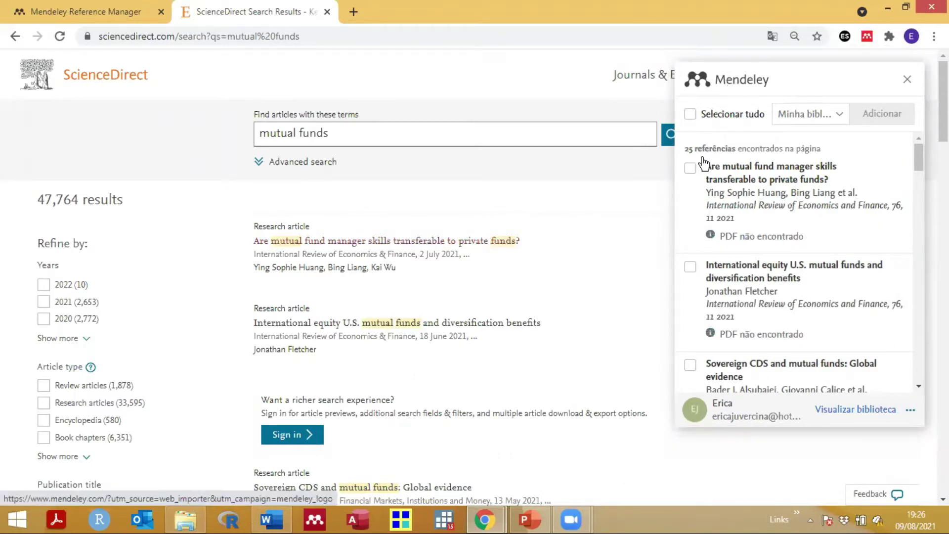
Step: Import 'Are mutual fund manager skills transferable to private funds?' into the Lixo collection
{"action": "left_click", "coordinate": [691, 169]}
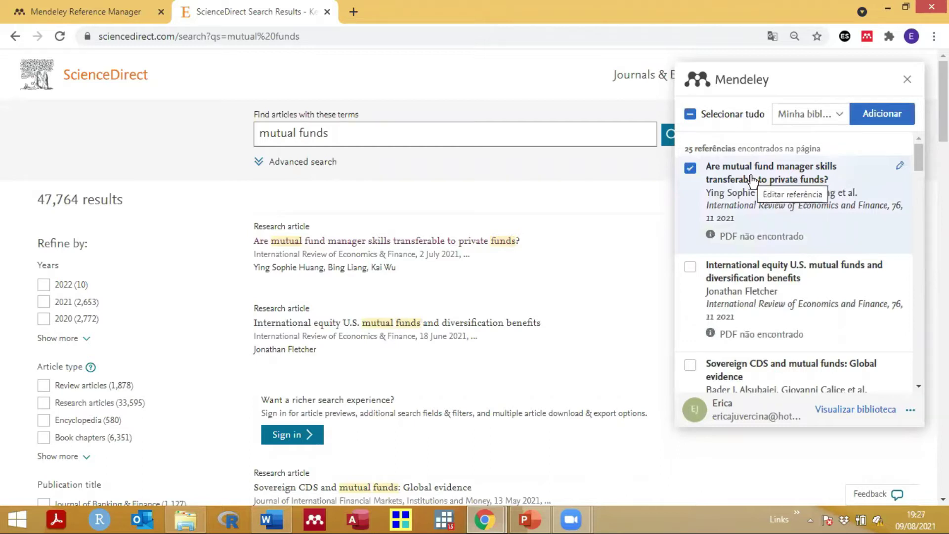
{"action": "left_click", "coordinate": [837, 118]}
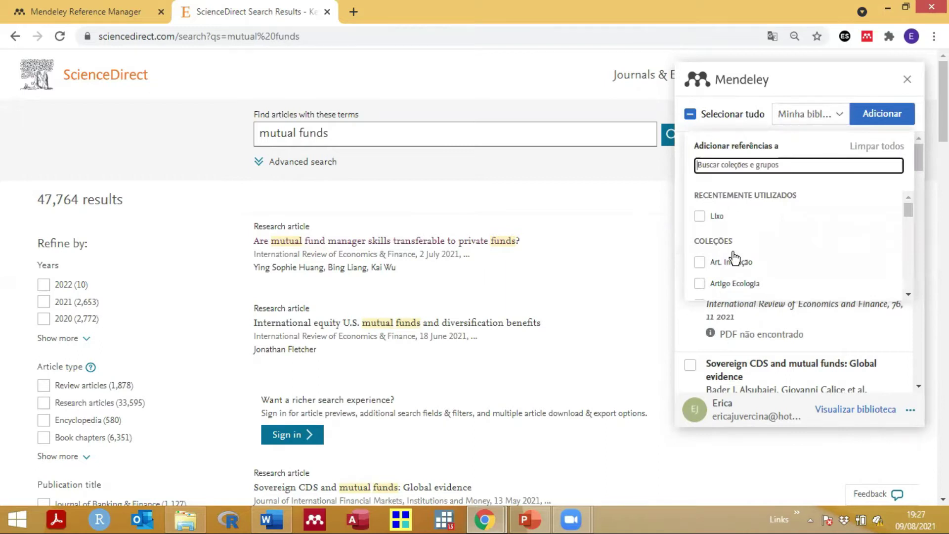
{"action": "scroll", "coordinate": [735, 258], "scroll_direction": "down", "scroll_amount": 5}
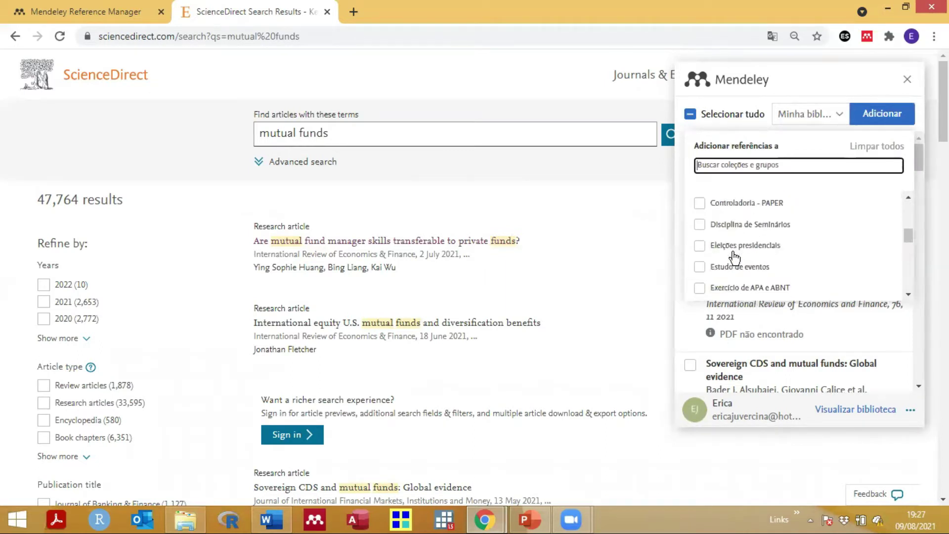
{"action": "scroll", "coordinate": [735, 258], "scroll_direction": "up", "scroll_amount": 5}
{"action": "left_click", "coordinate": [699, 216]}
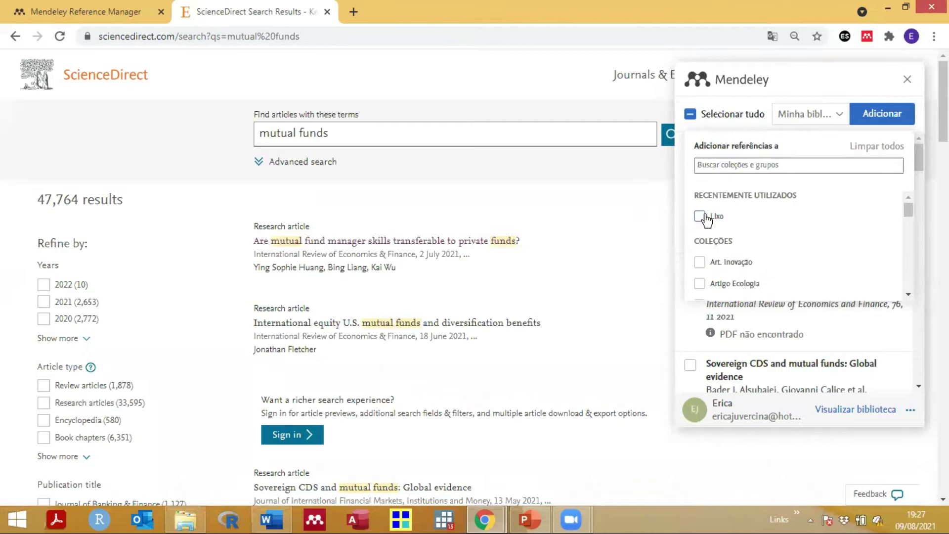
{"action": "left_click", "coordinate": [875, 117]}
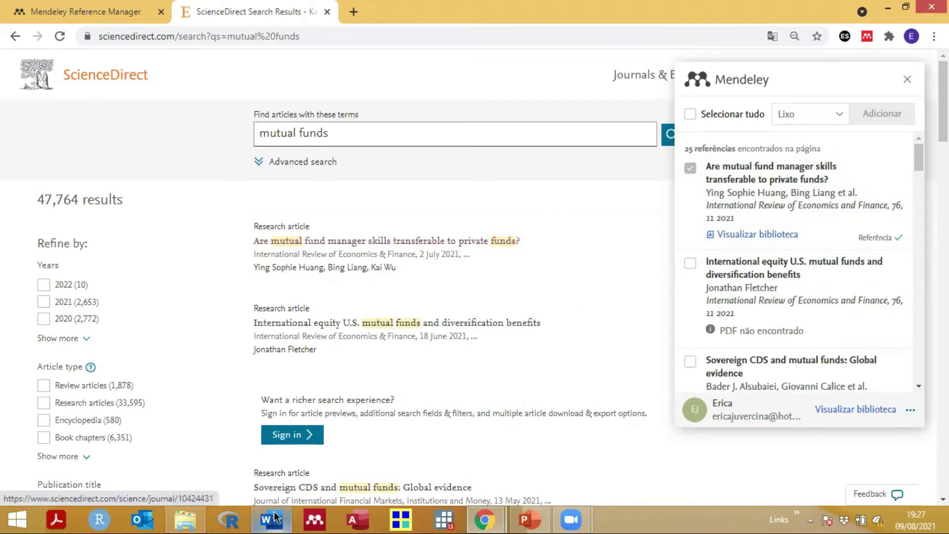
Step: Launch Mendeley Desktop and sign in with the account e-mail and password, staying signed in
{"action": "left_click", "coordinate": [320, 516]}
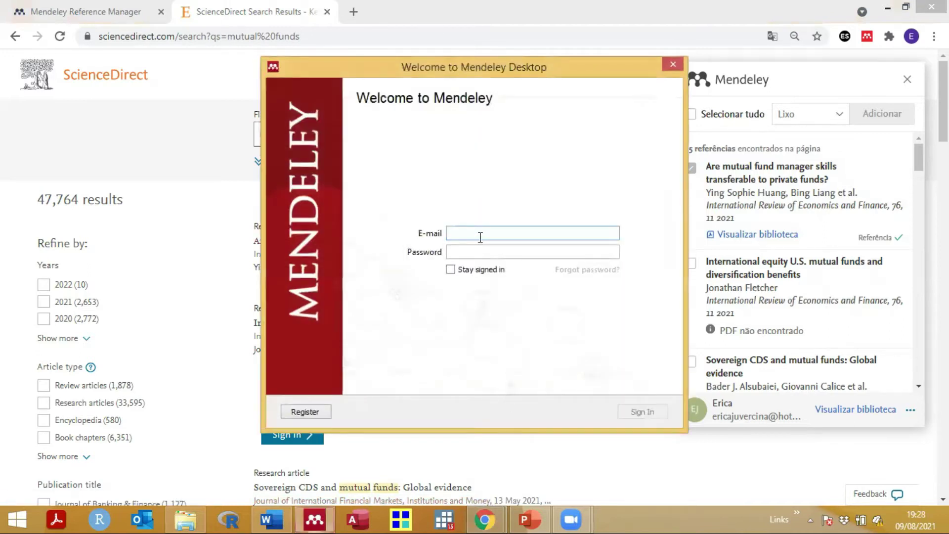
{"action": "key", "text": "Tab"}
{"action": "type", "text": "********"}
{"action": "left_click", "coordinate": [451, 269]}
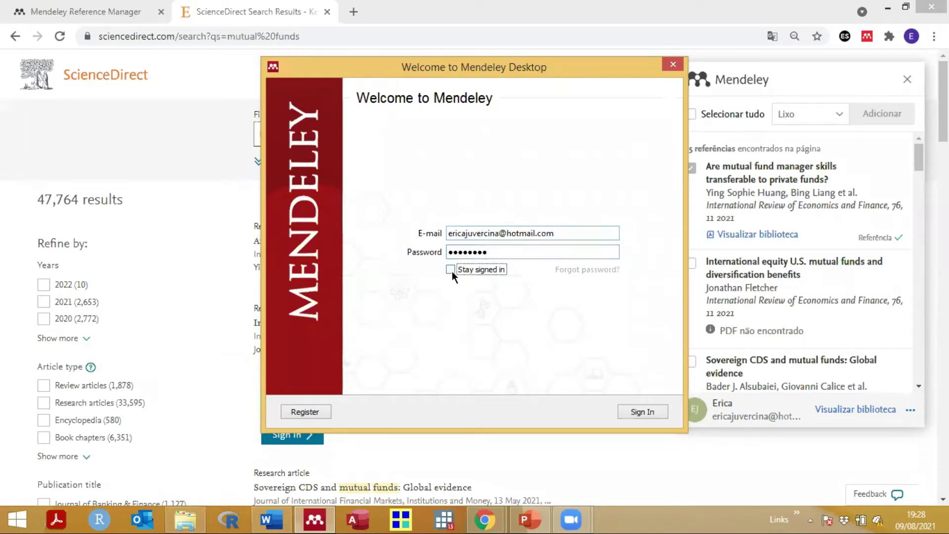
{"action": "left_click", "coordinate": [636, 412]}
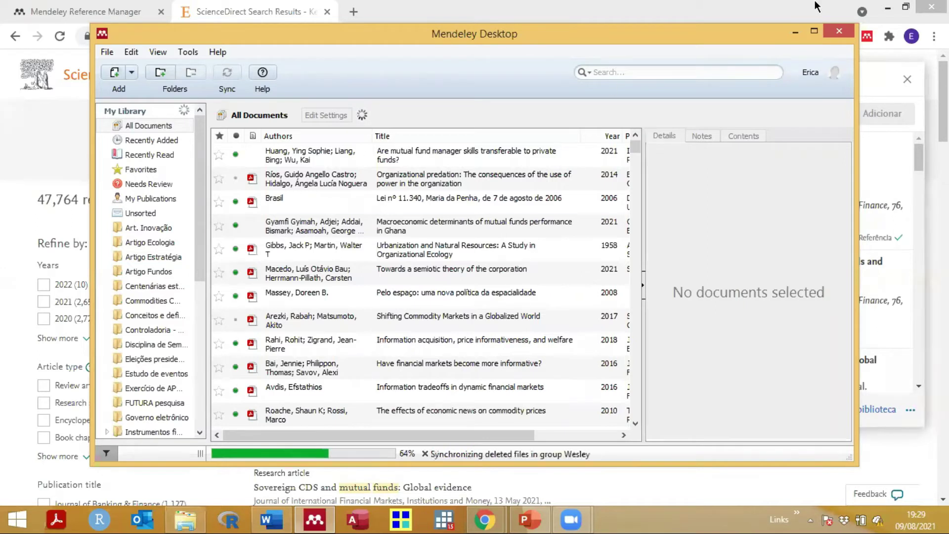
Step: Dismiss Mendeley's sync file-size warning and bring PowerPoint slide 10, Configurações iniciais, forward
{"action": "double_click", "coordinate": [762, 26]}
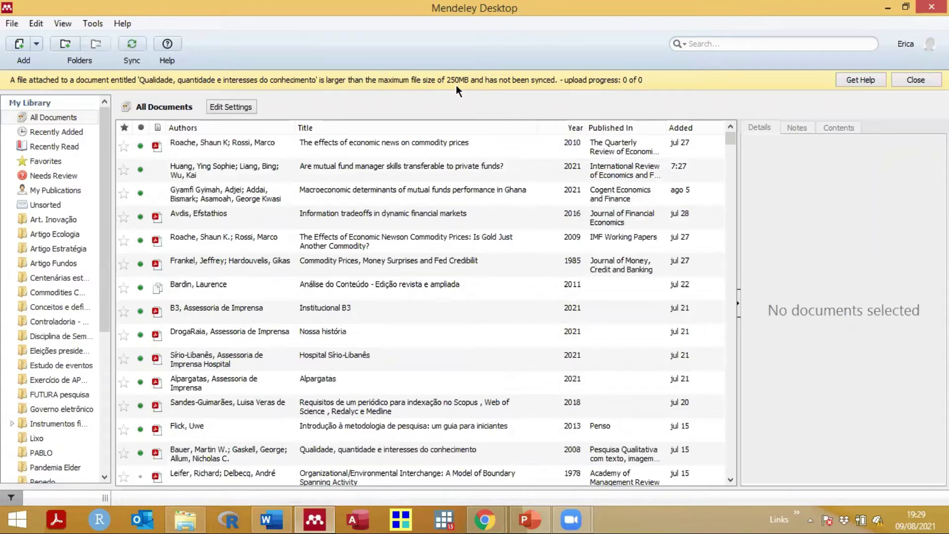
{"action": "left_click", "coordinate": [916, 80]}
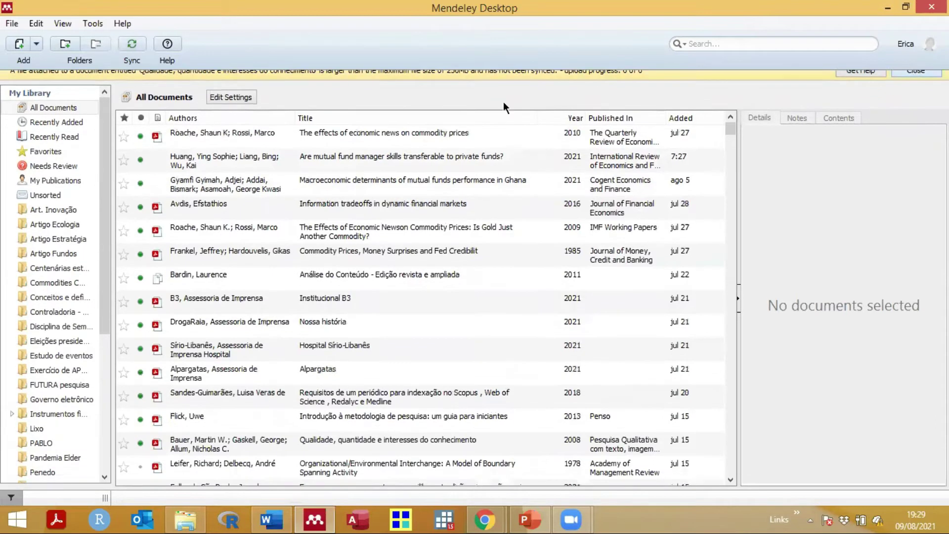
{"action": "double_click", "coordinate": [718, 10]}
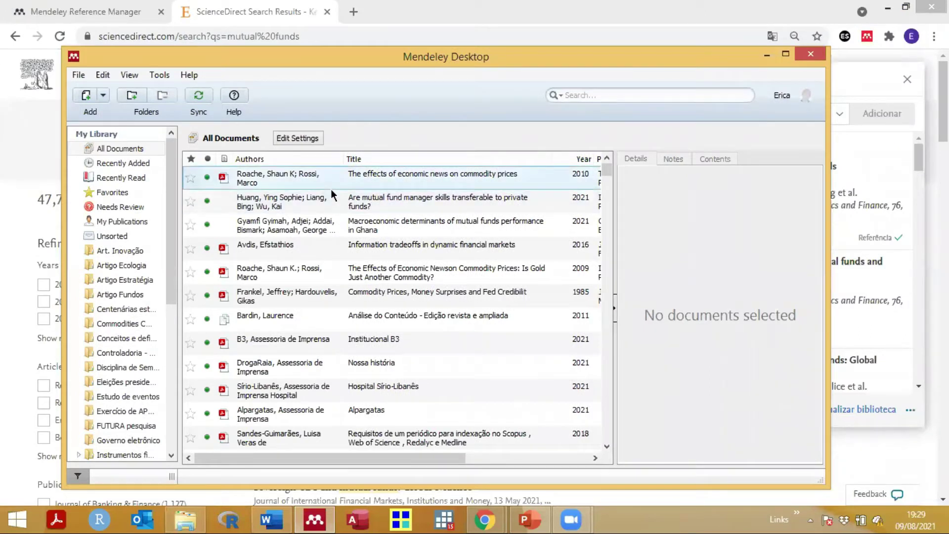
{"action": "left_click", "coordinate": [529, 519]}
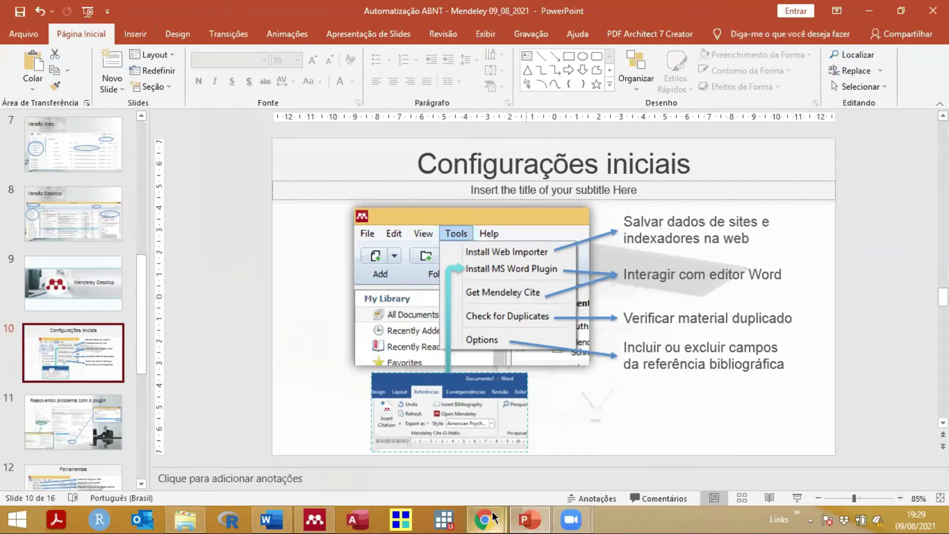
Step: Open the first ScienceDirect article on mutual fund manager skills, then return to slide 10
{"action": "mouse_move", "coordinate": [493, 517]}
{"action": "left_click", "coordinate": [520, 466]}
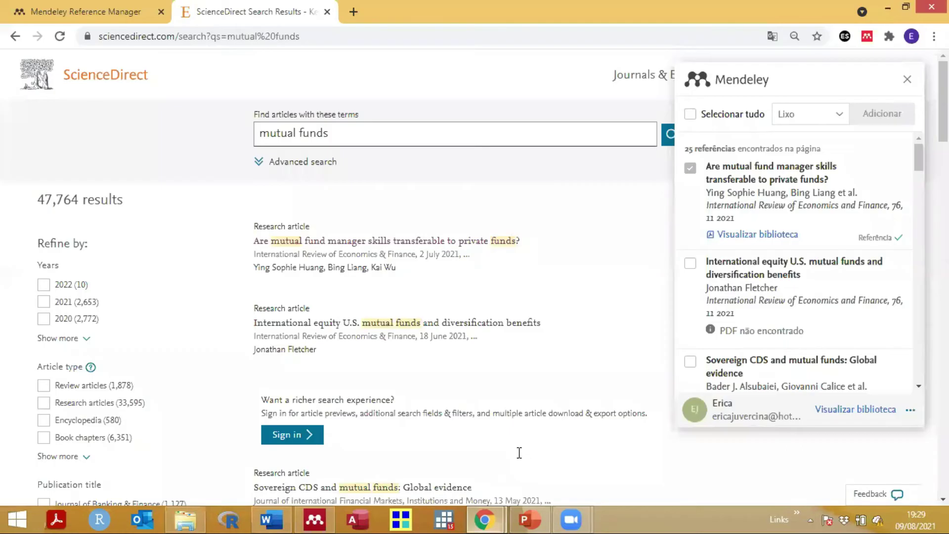
{"action": "left_click", "coordinate": [357, 245]}
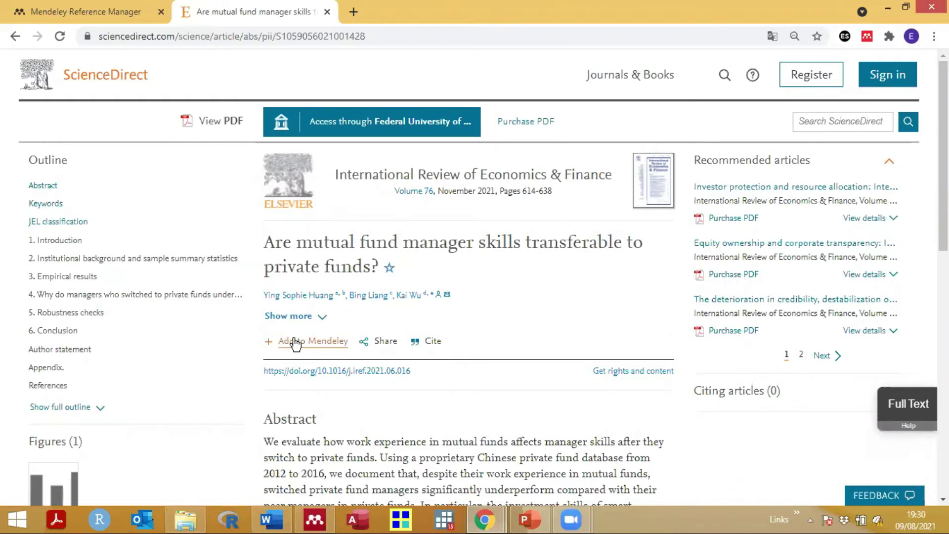
{"action": "left_click", "coordinate": [534, 515]}
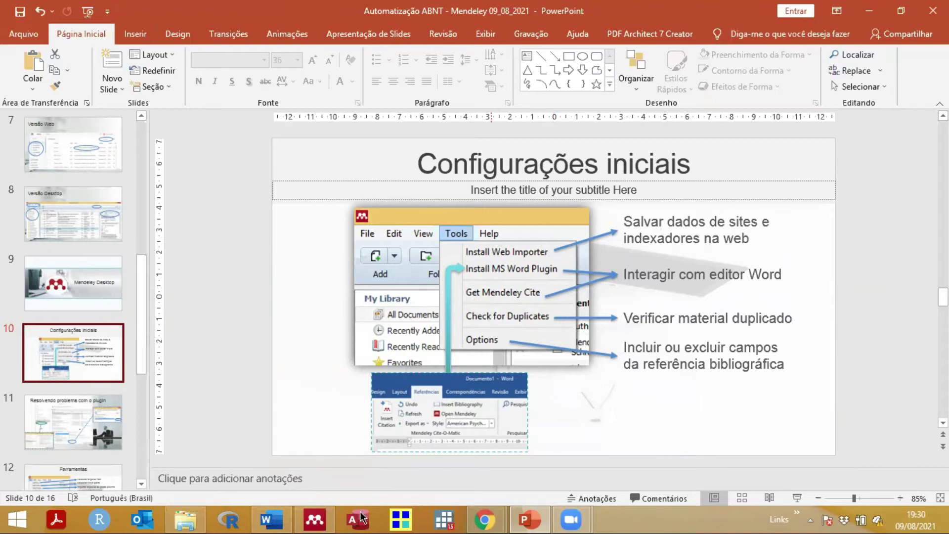
Step: Show the Art. Inovação folder and the details of The Future of Resource-Based Theory
{"action": "left_click", "coordinate": [315, 519]}
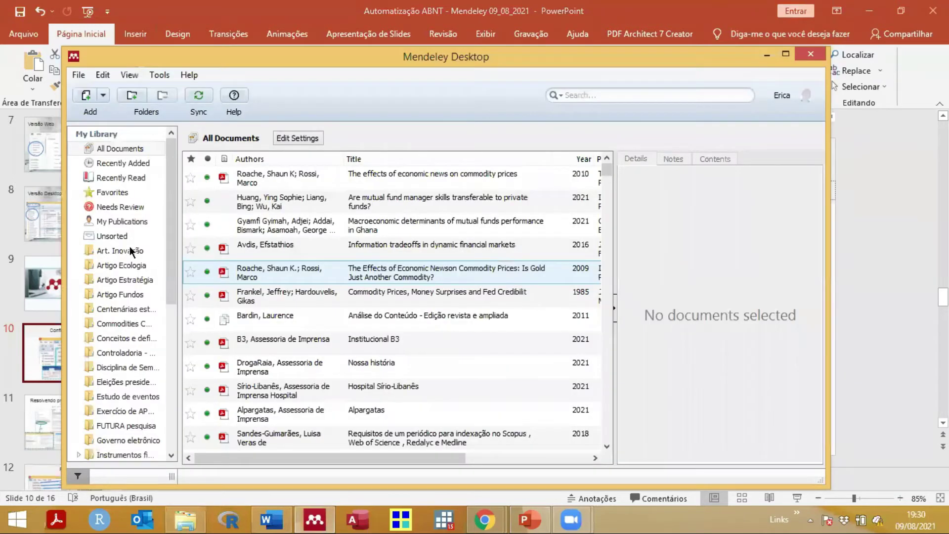
{"action": "left_click", "coordinate": [130, 246]}
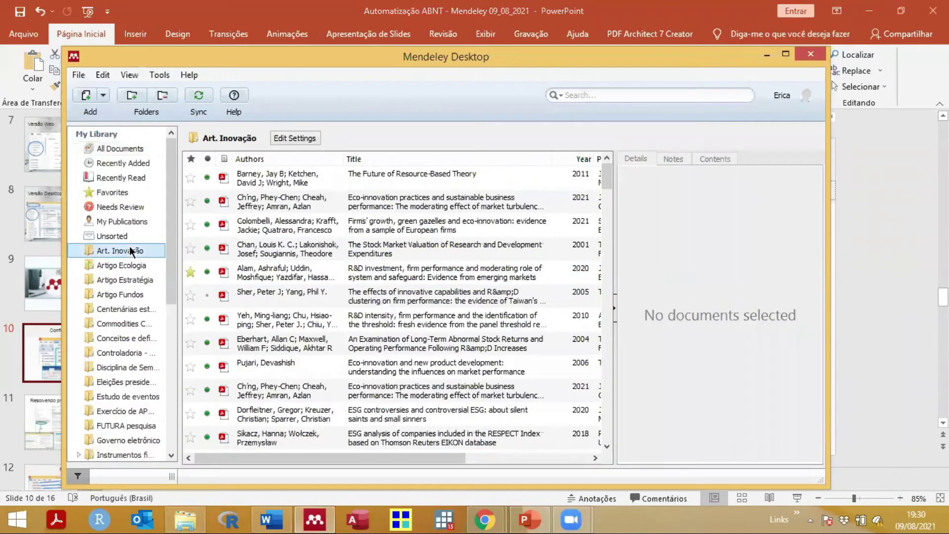
{"action": "left_click", "coordinate": [377, 202]}
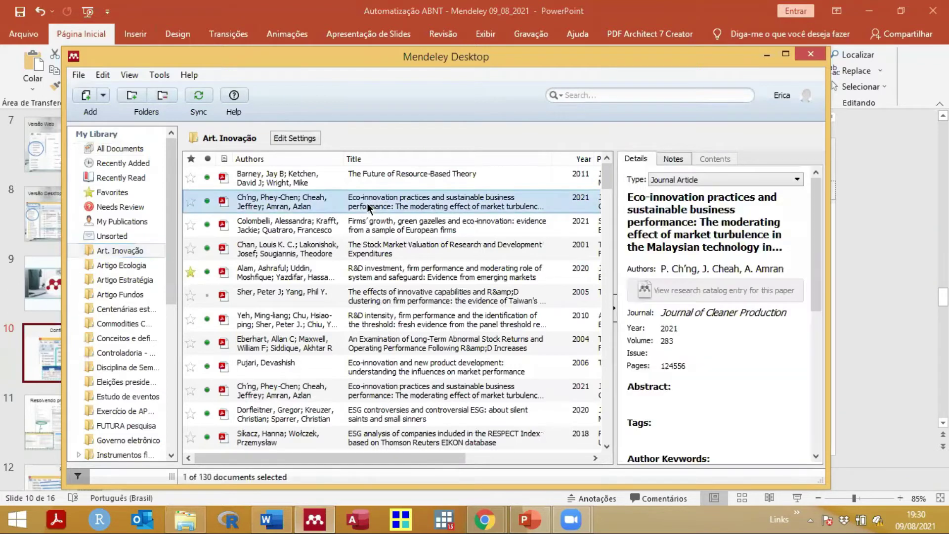
{"action": "left_click", "coordinate": [246, 178]}
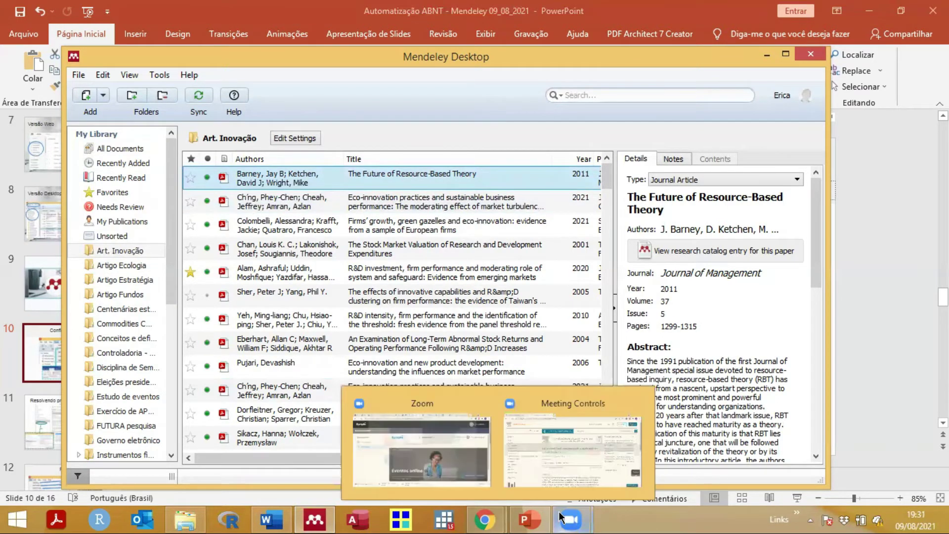
Step: Bring PowerPoint's slide 10, Configurações iniciais, back to the front
{"action": "left_click", "coordinate": [530, 519]}
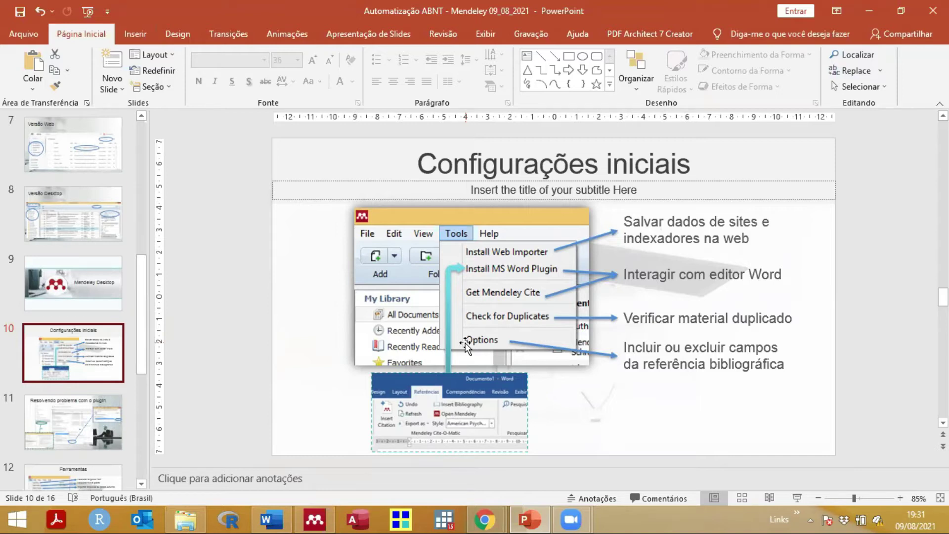
Step: Review The Future of Resource-Based Theory's details in Mendeley down to Day 10 and Month setembro
{"action": "left_click", "coordinate": [315, 519]}
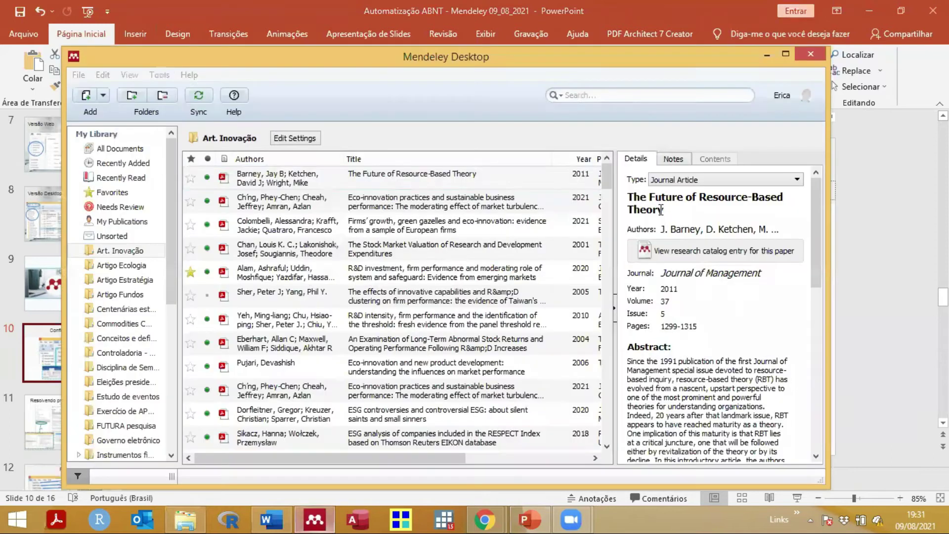
{"action": "double_click", "coordinate": [552, 62]}
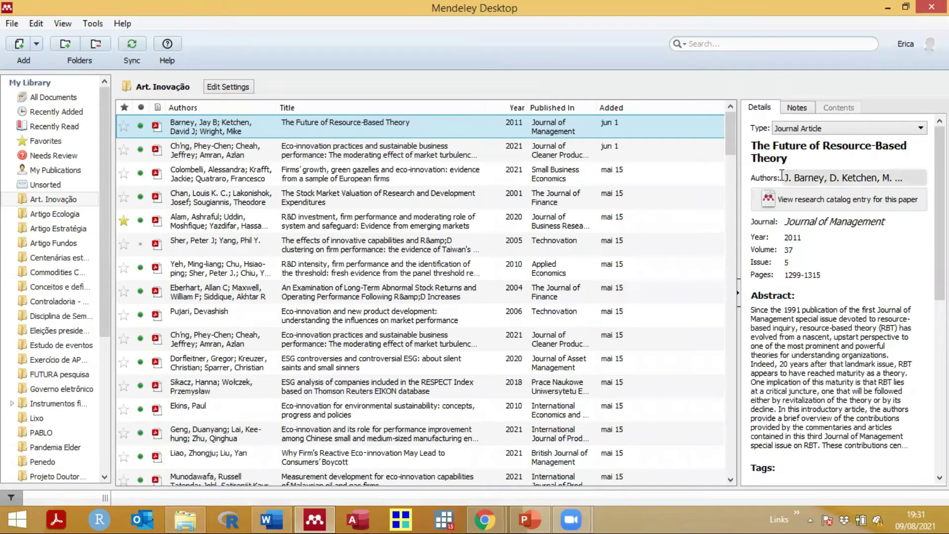
{"action": "double_click", "coordinate": [767, 156]}
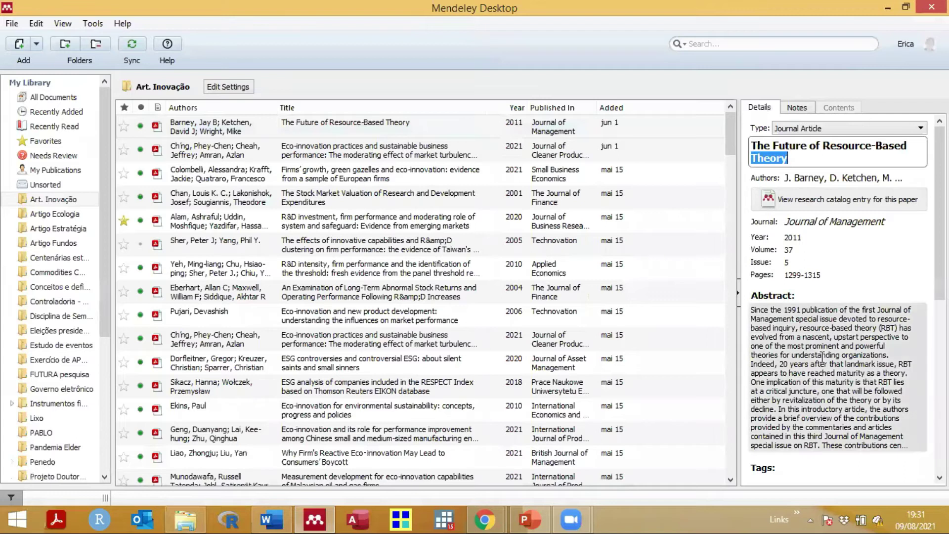
{"action": "scroll", "coordinate": [822, 346], "scroll_direction": "down", "scroll_amount": 5}
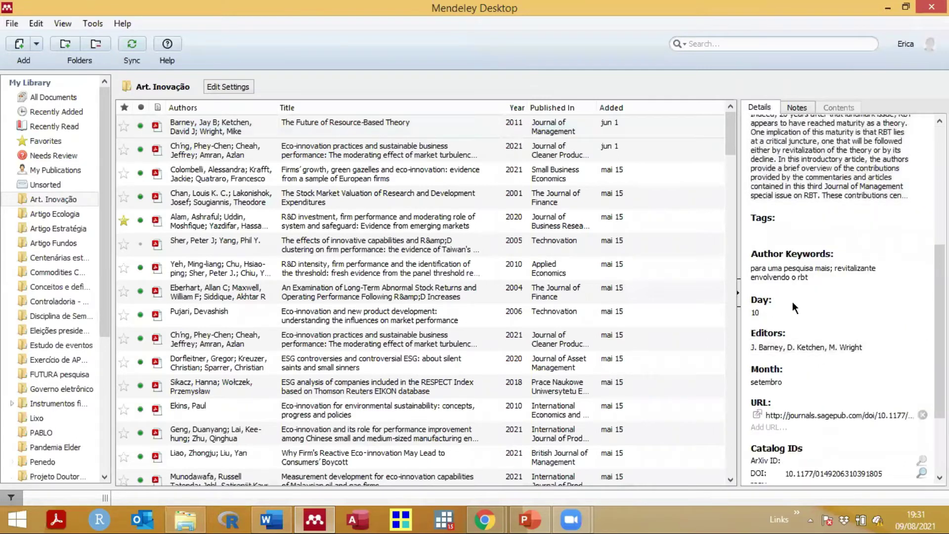
{"action": "left_click", "coordinate": [761, 313]}
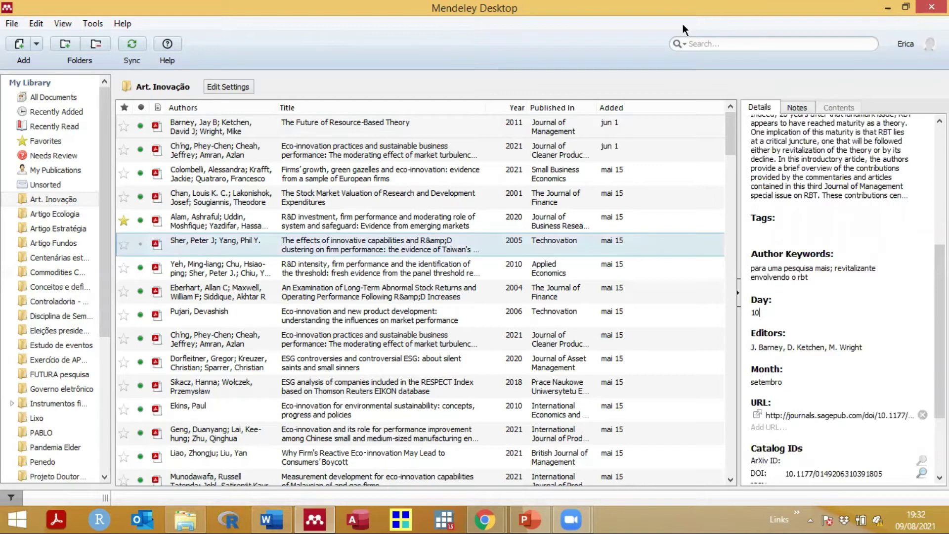
{"action": "key", "text": "super+Down"}
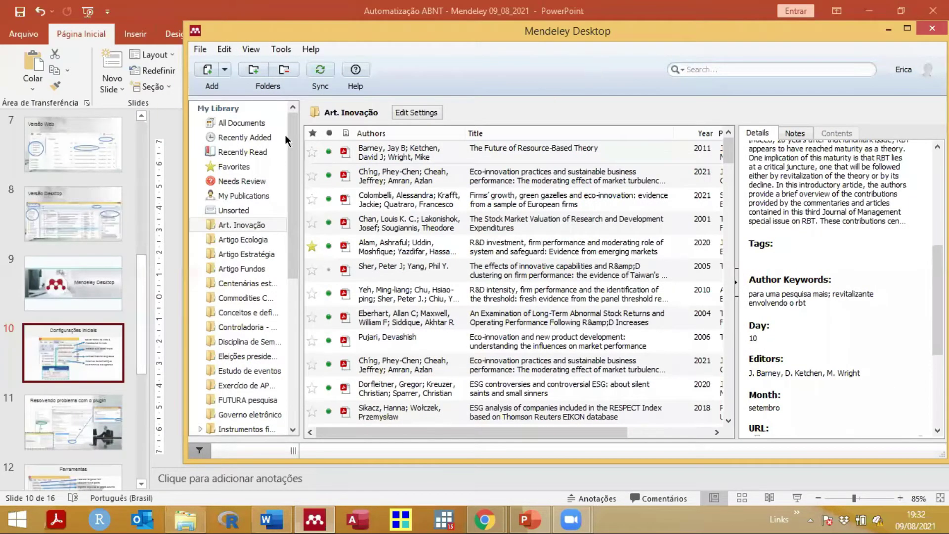
{"action": "left_click_drag", "start_coordinate": [286, 135], "coordinate": [310, 103]}
{"action": "left_click", "coordinate": [212, 81]}
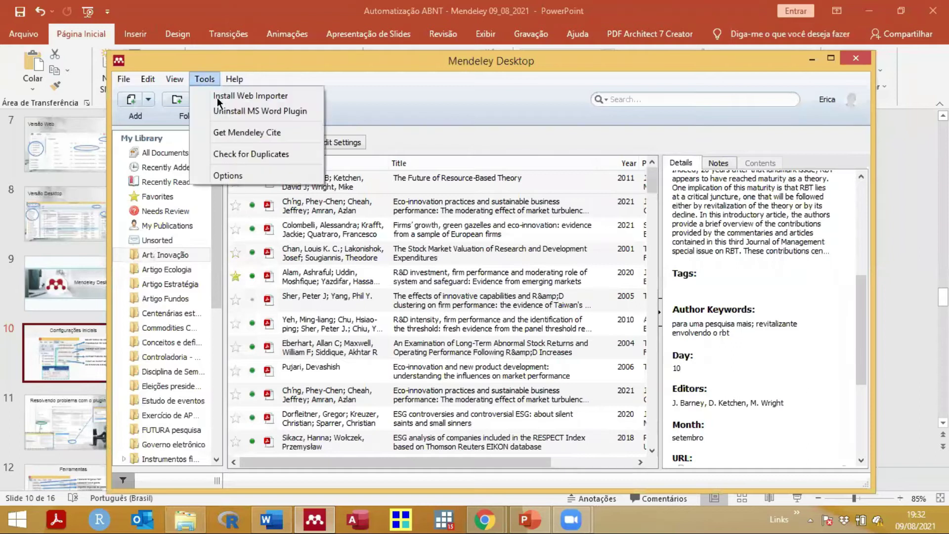
{"action": "left_click", "coordinate": [228, 174]}
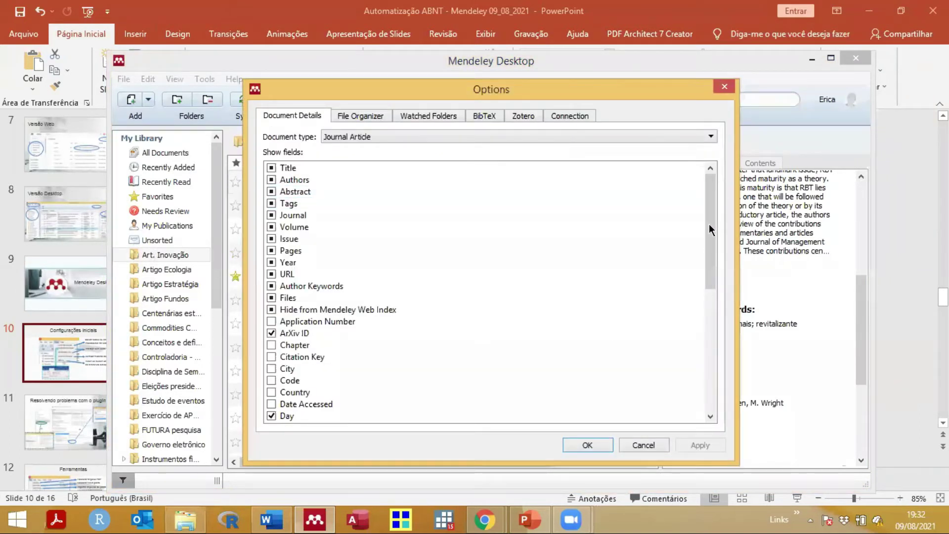
{"action": "scroll", "coordinate": [638, 276], "scroll_direction": "down", "scroll_amount": 6}
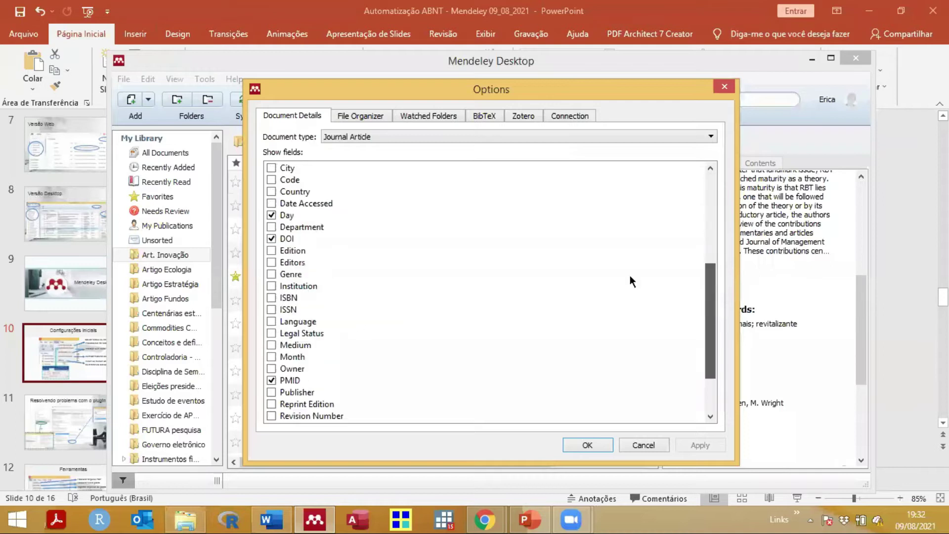
{"action": "left_click", "coordinate": [272, 252]}
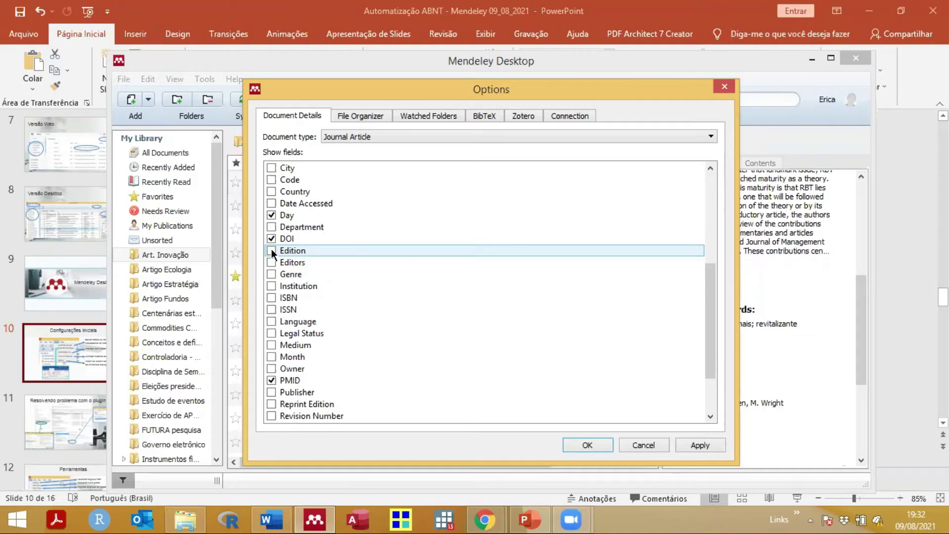
{"action": "left_click", "coordinate": [723, 85]}
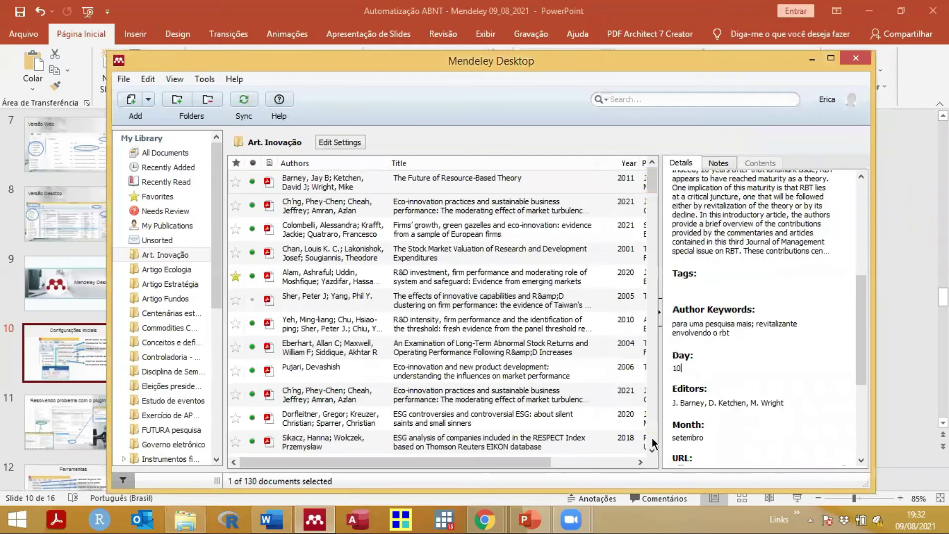
Step: Check the Tools menu, then show the 2021 eco-innovation article's details and DOI full screen
{"action": "left_click", "coordinate": [204, 79]}
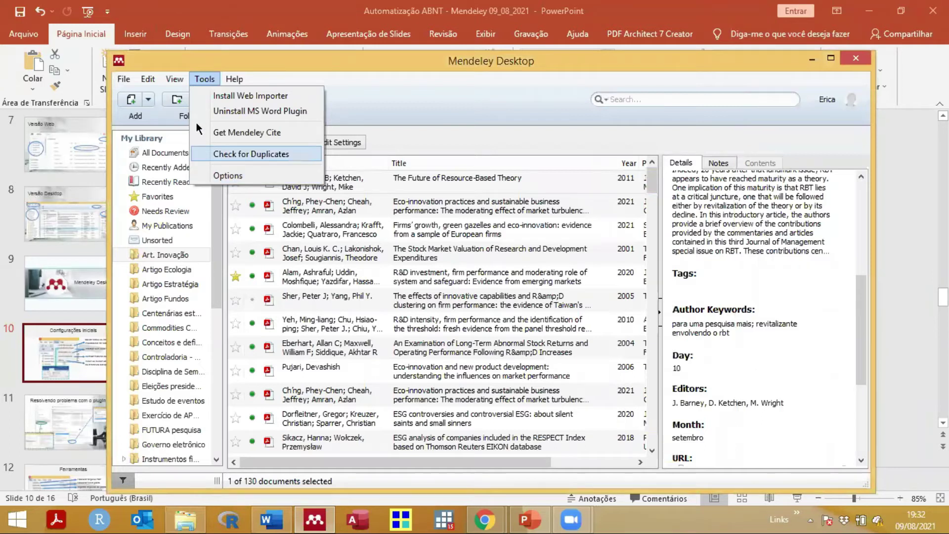
{"action": "left_click", "coordinate": [435, 208]}
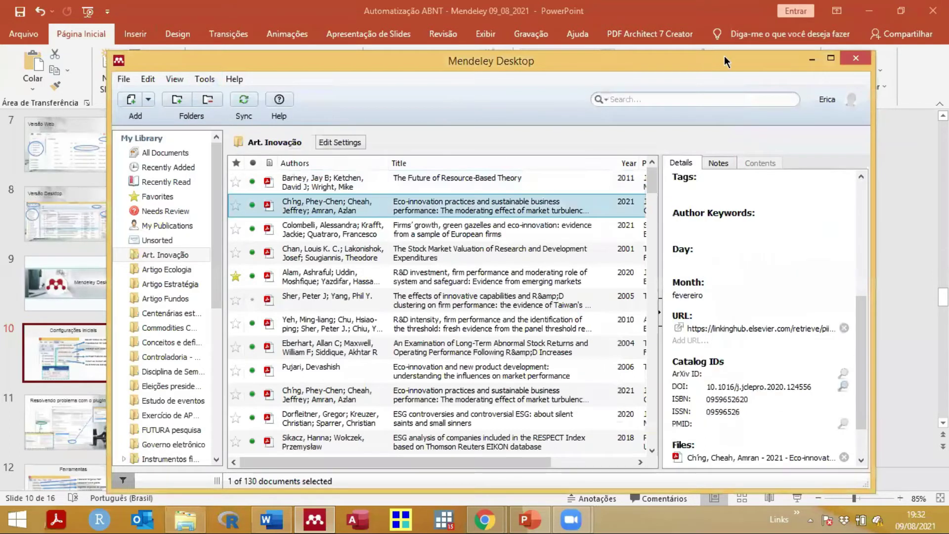
{"action": "double_click", "coordinate": [722, 57]}
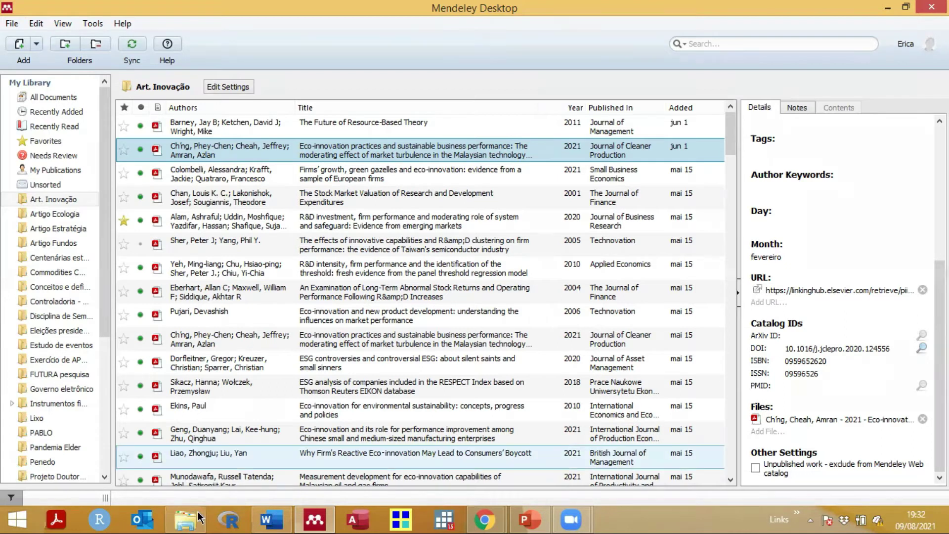
Step: Show Word's Mendeley Cite-O-Matic tools on the Referências tab for EXEMPLOS, then return to PowerPoint
{"action": "left_click", "coordinate": [270, 517]}
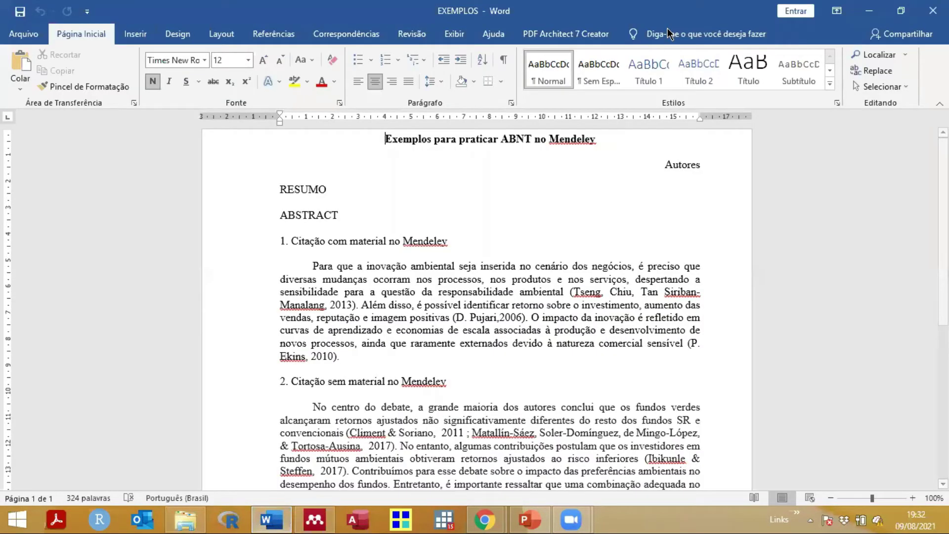
{"action": "key", "text": "super+Down"}
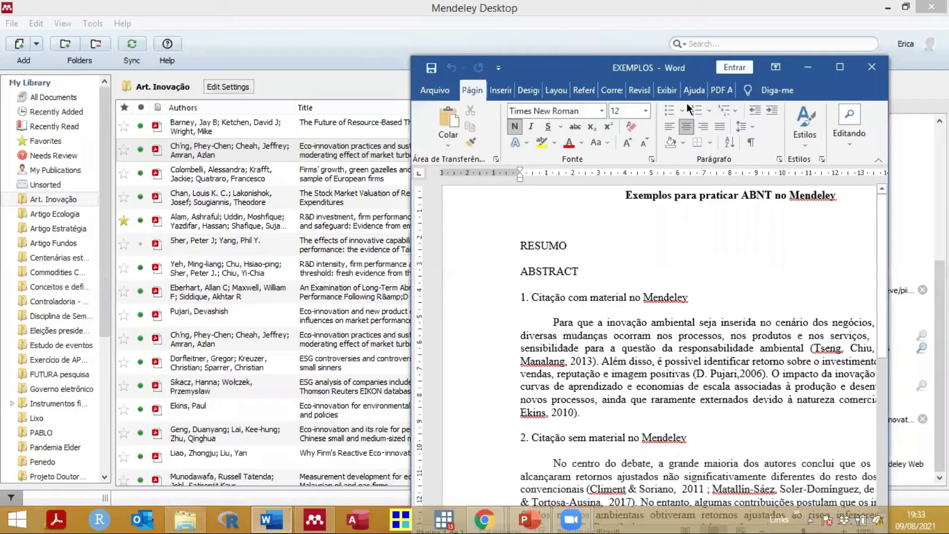
{"action": "left_click_drag", "start_coordinate": [692, 68], "coordinate": [564, 59]}
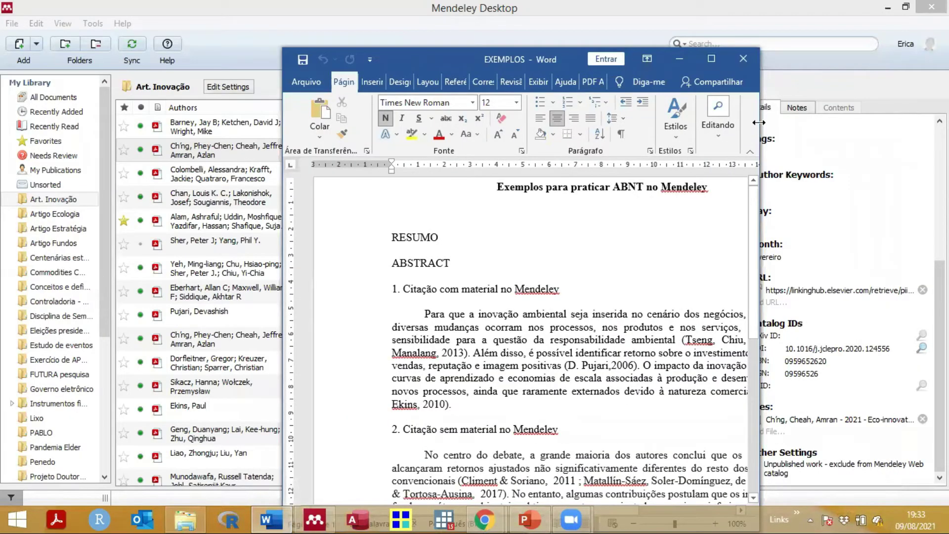
{"action": "left_click_drag", "start_coordinate": [281, 101], "coordinate": [162, 102]}
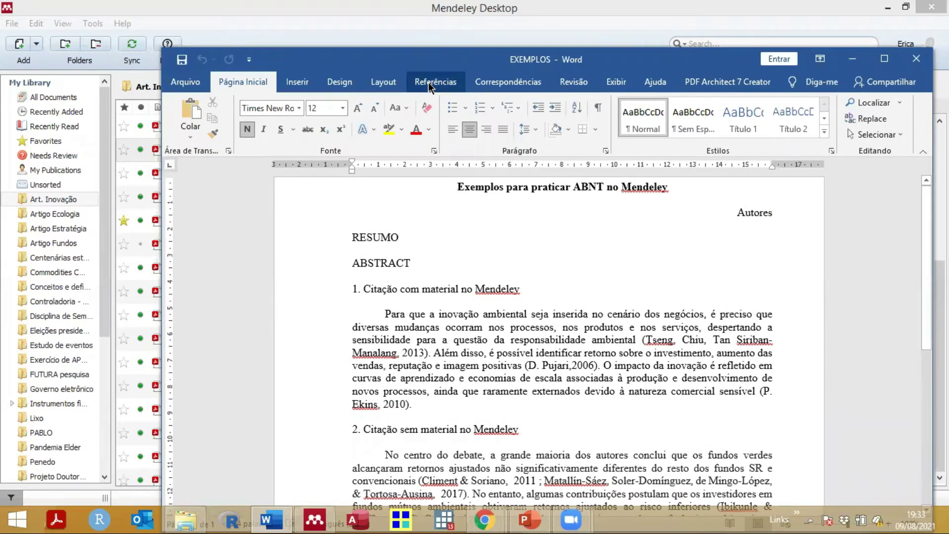
{"action": "left_click", "coordinate": [429, 86]}
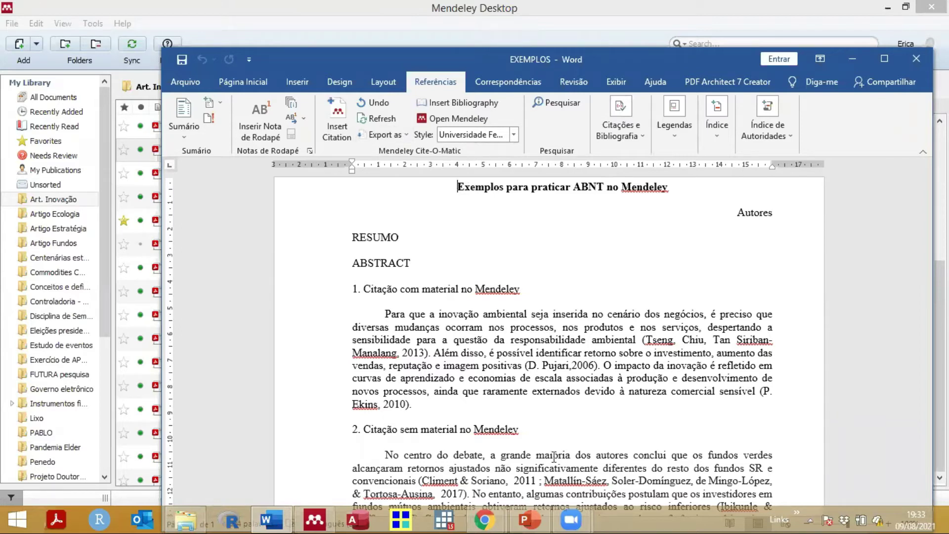
{"action": "left_click", "coordinate": [532, 519]}
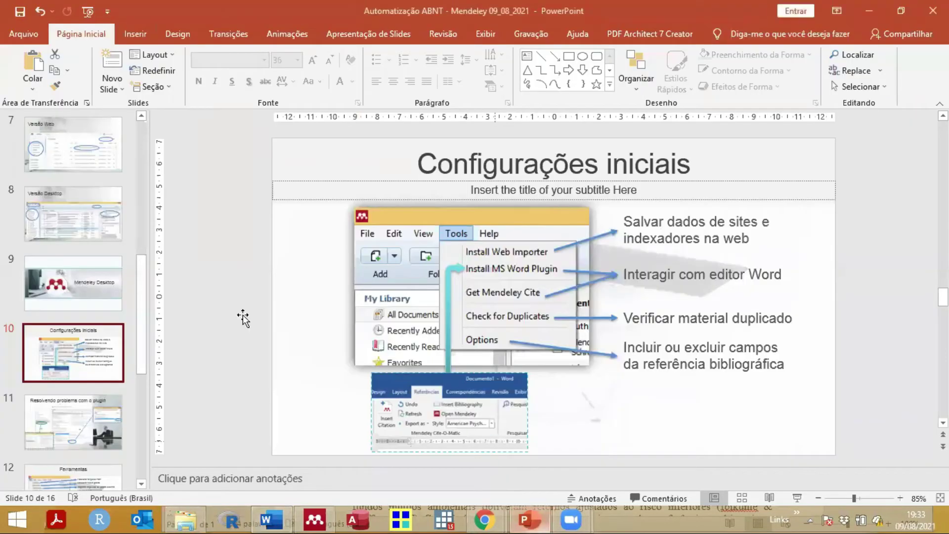
Step: Present slide 11, 'Resolvendo problema com o plugin', full screen as a slideshow
{"action": "key", "text": "Page_Down"}
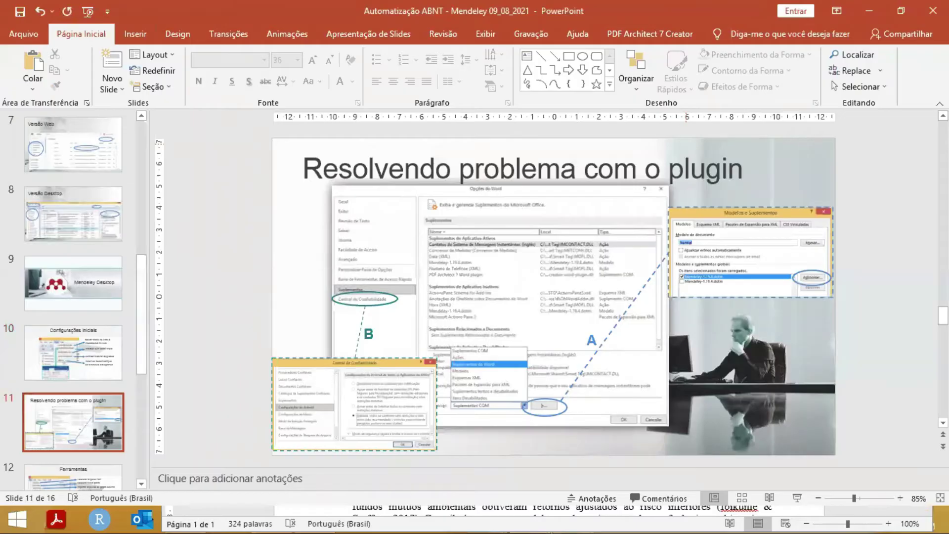
{"action": "key", "text": "shift+F5"}
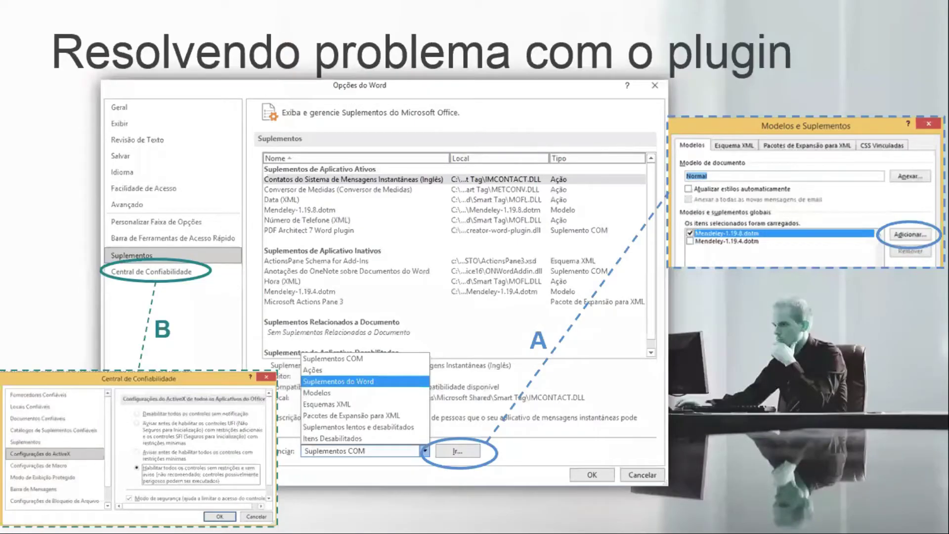
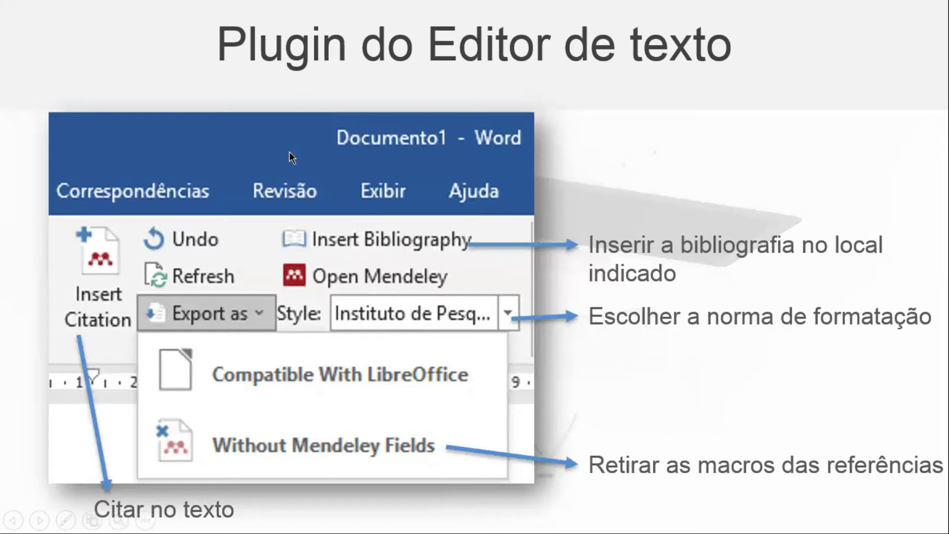
Step: Advance to slide 14, end the slideshow, and bring up the ScienceDirect article in Chrome
{"action": "left_click", "coordinate": [478, 199]}
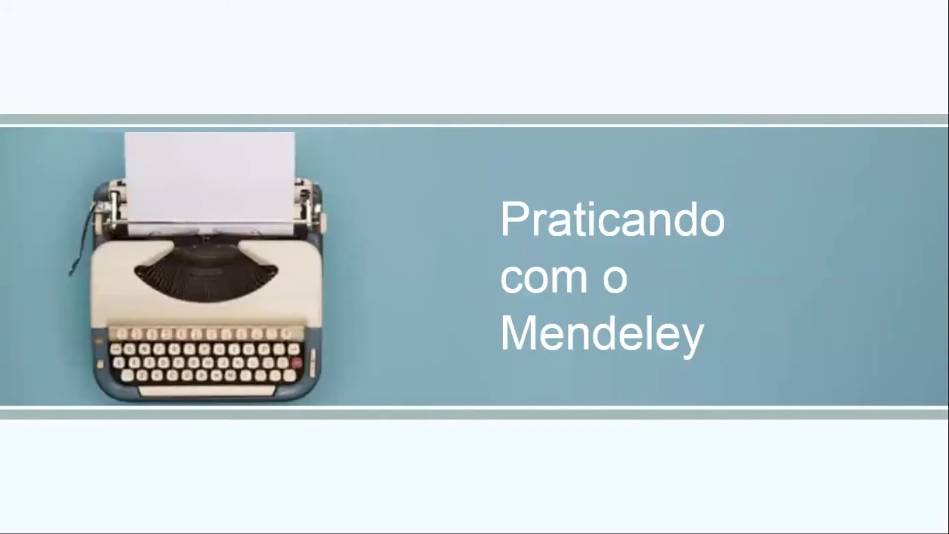
{"action": "key", "text": "Escape"}
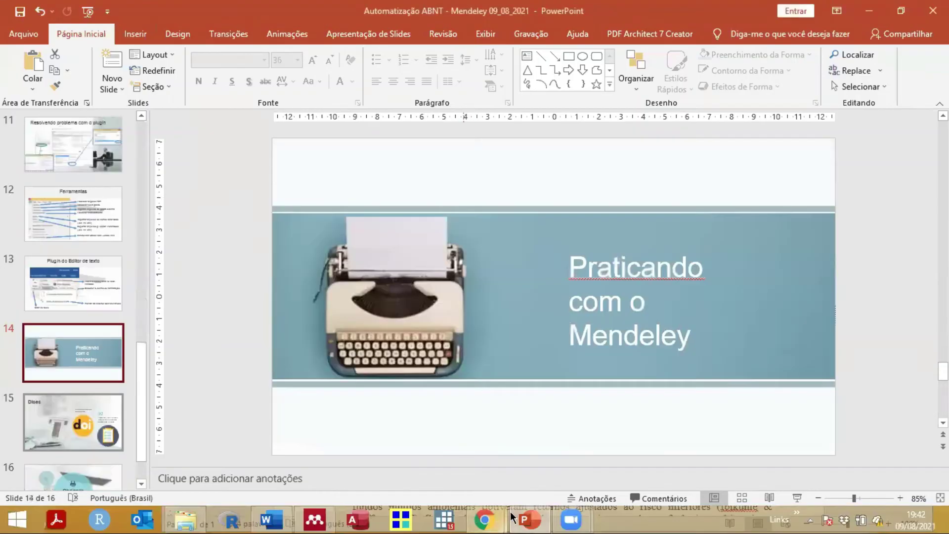
{"action": "mouse_move", "coordinate": [502, 514]}
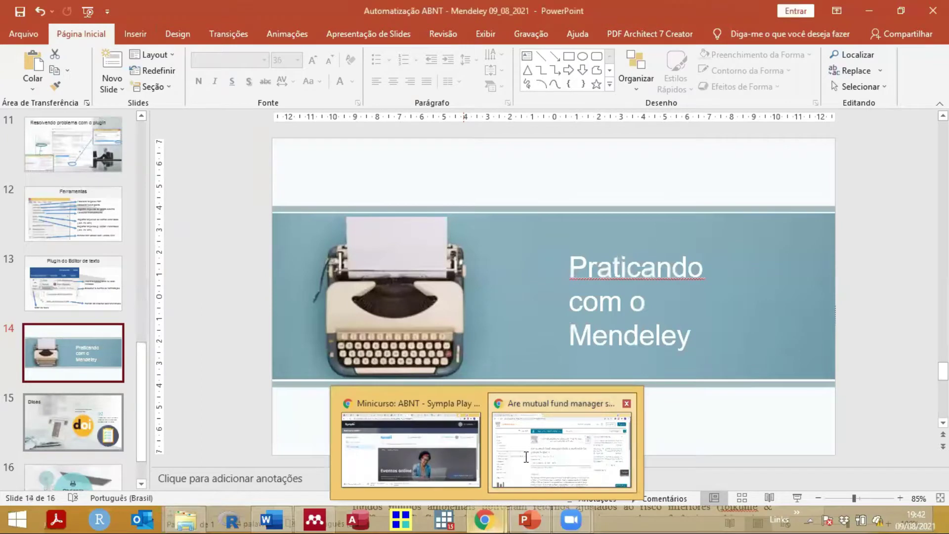
{"action": "left_click", "coordinate": [530, 460]}
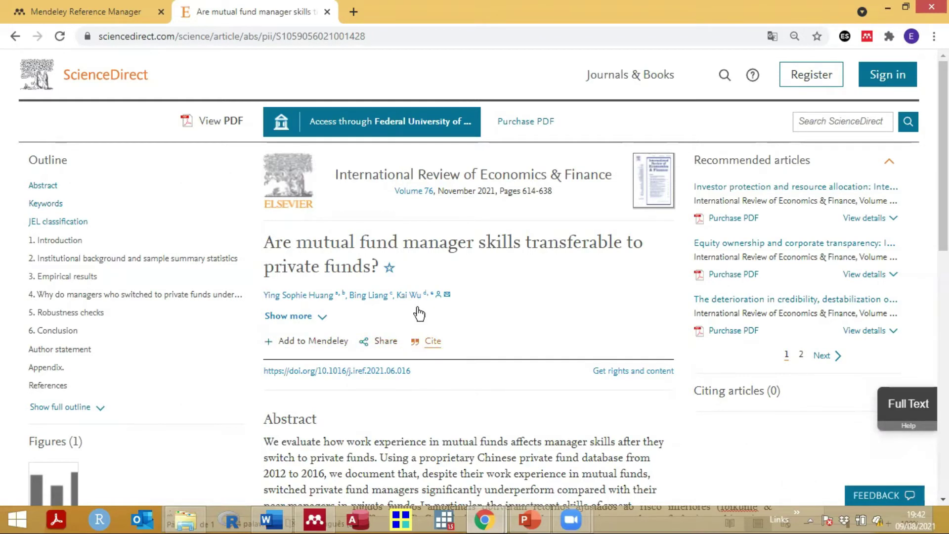
{"action": "left_click", "coordinate": [433, 342]}
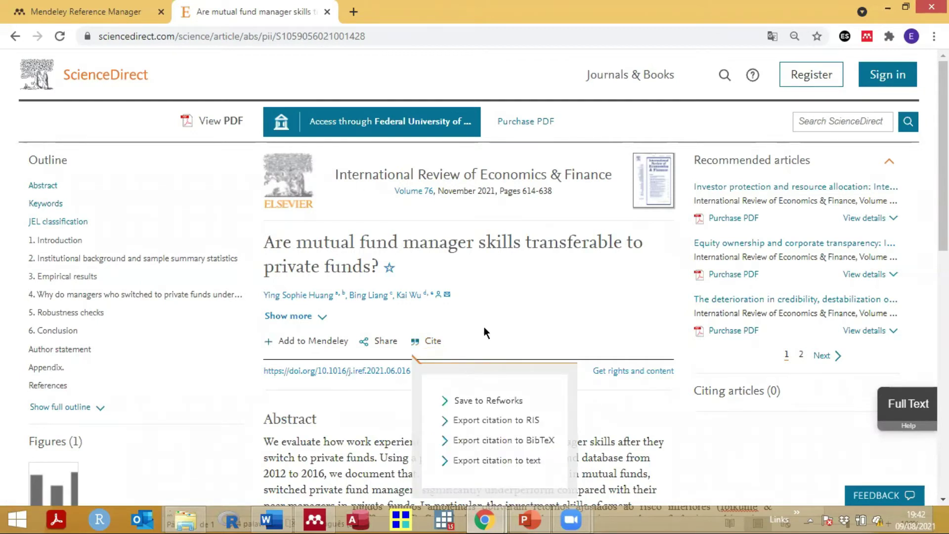
{"action": "scroll", "coordinate": [485, 327], "scroll_direction": "down", "scroll_amount": 1}
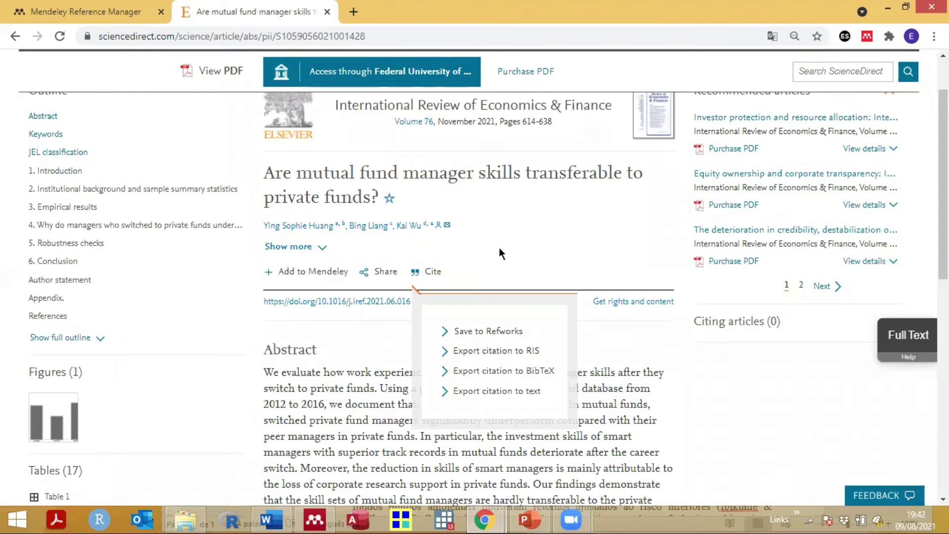
{"action": "left_click", "coordinate": [394, 273]}
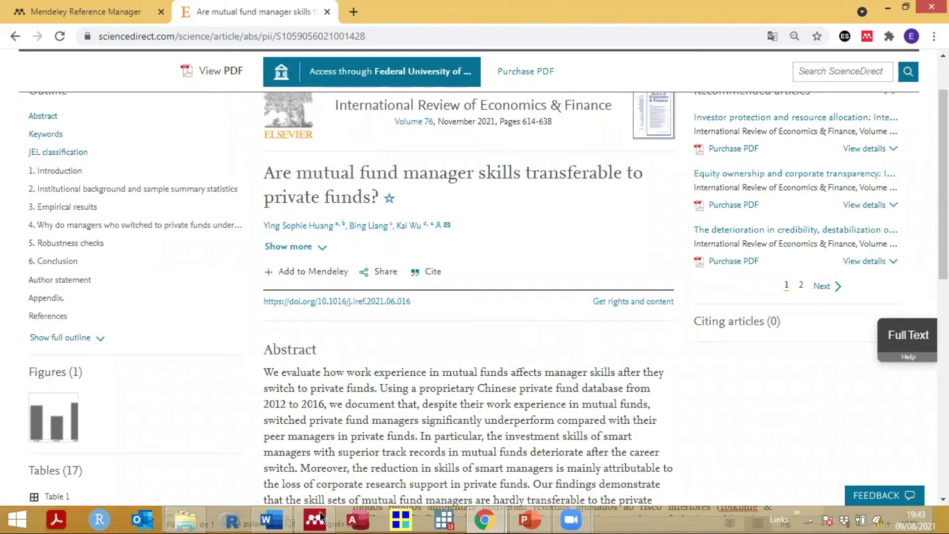
{"action": "key", "text": "alt+Tab"}
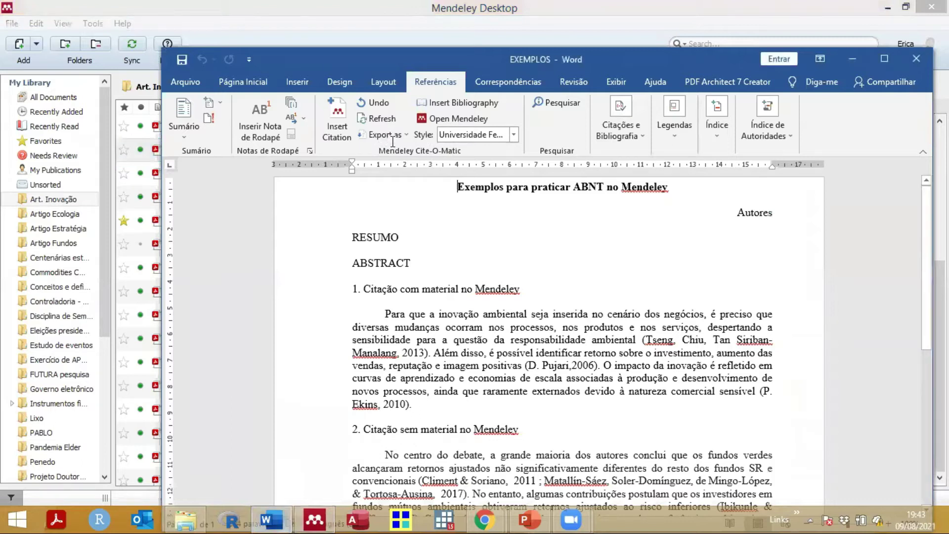
Step: Maximize the Word window and highlight the typed Tseng citation in section 1's first paragraph
{"action": "key", "text": "super+Up"}
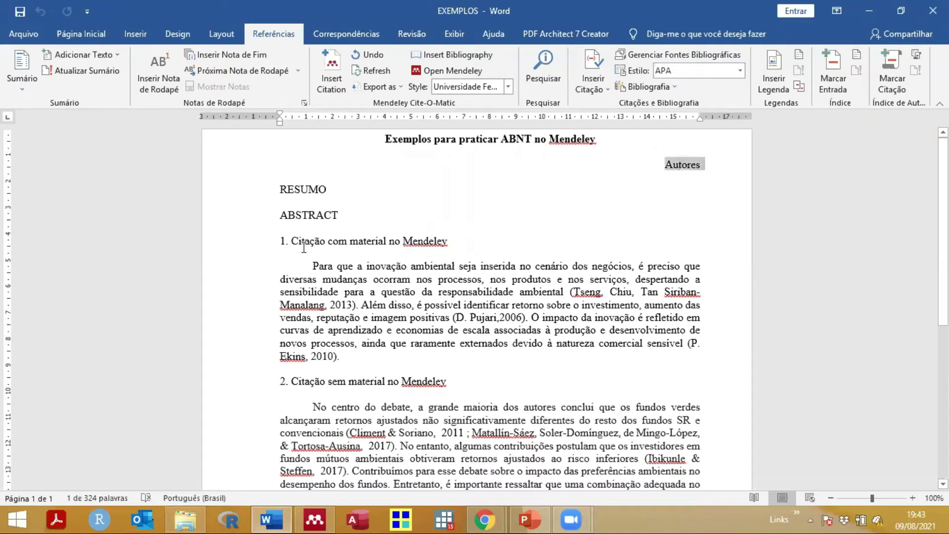
{"action": "left_click", "coordinate": [331, 253]}
{"action": "left_click", "coordinate": [366, 277]}
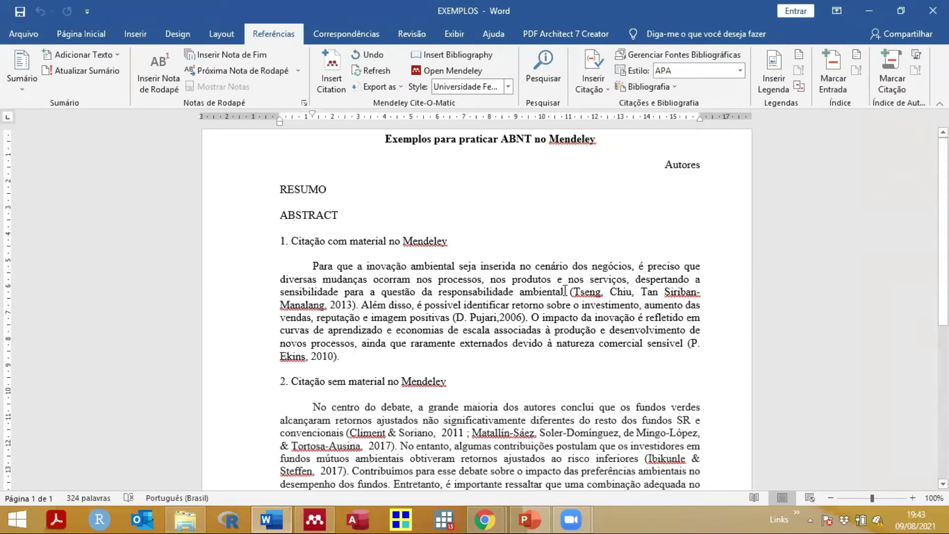
{"action": "left_click_drag", "start_coordinate": [572, 291], "coordinate": [357, 304]}
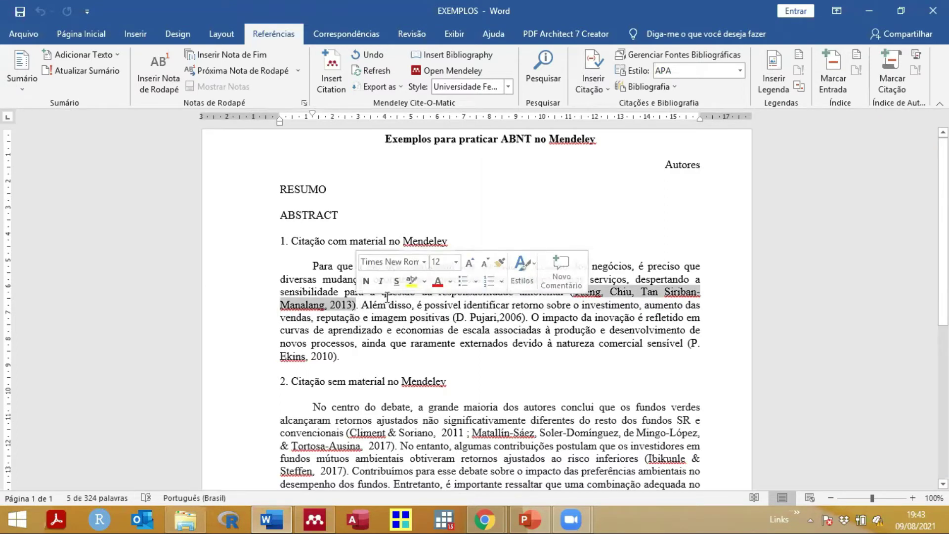
{"action": "left_click", "coordinate": [560, 284]}
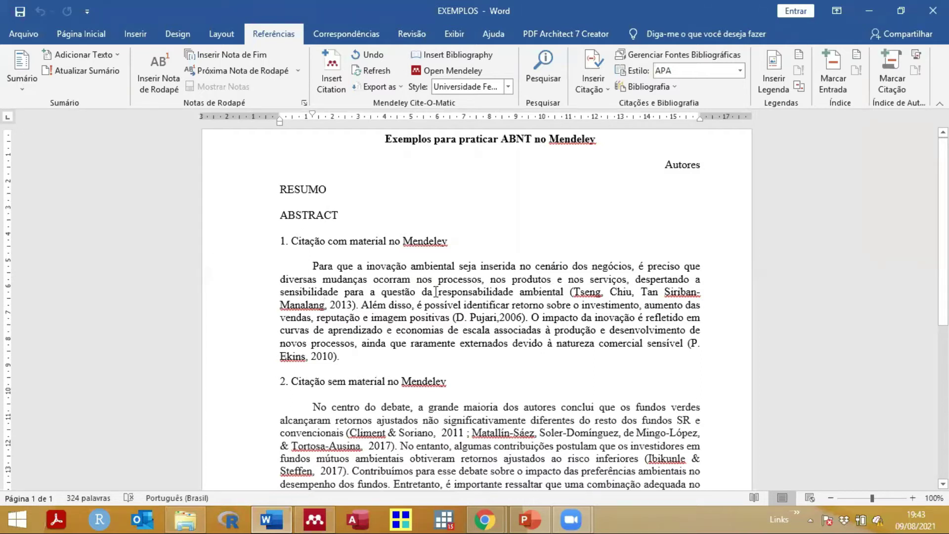
Step: Place the cursor just before '(Tseng' and start a Mendeley Insert Citation
{"action": "left_click_drag", "start_coordinate": [280, 240], "coordinate": [353, 343]}
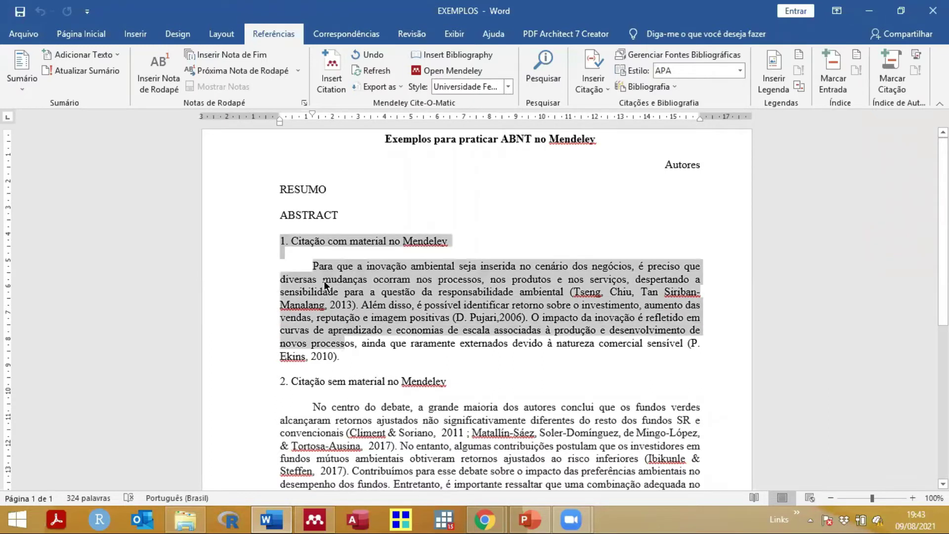
{"action": "left_click", "coordinate": [321, 240]}
{"action": "double_click", "coordinate": [370, 241]}
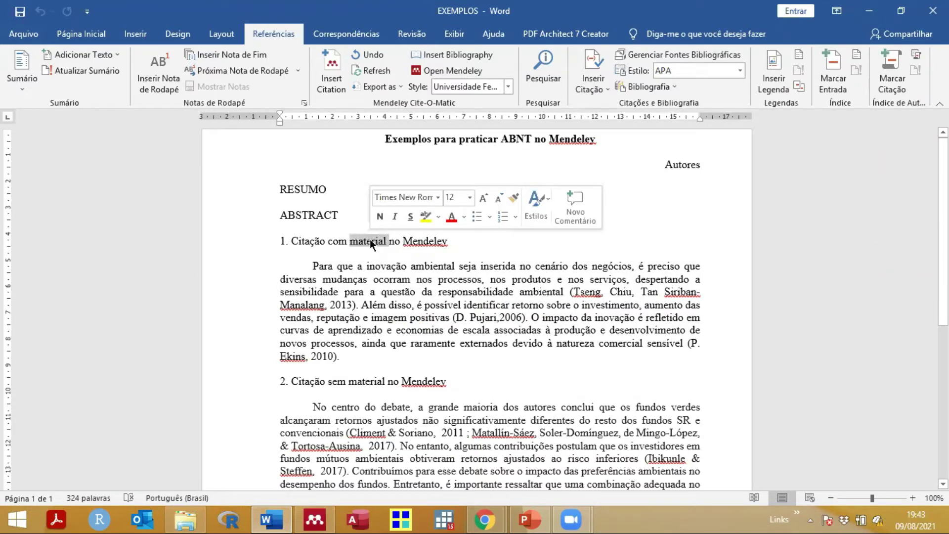
{"action": "double_click", "coordinate": [419, 242]}
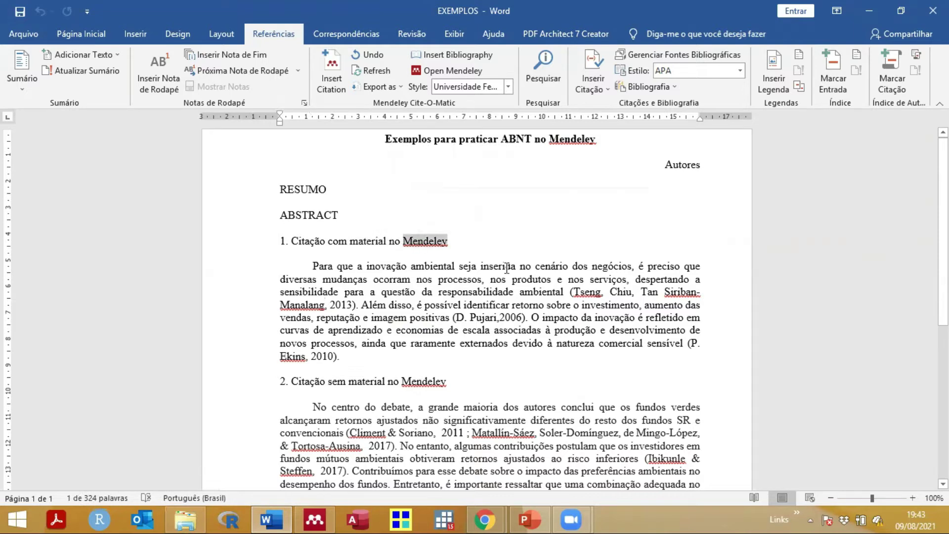
{"action": "left_click", "coordinate": [368, 241]}
{"action": "left_click", "coordinate": [571, 303]}
{"action": "left_click", "coordinate": [570, 291]}
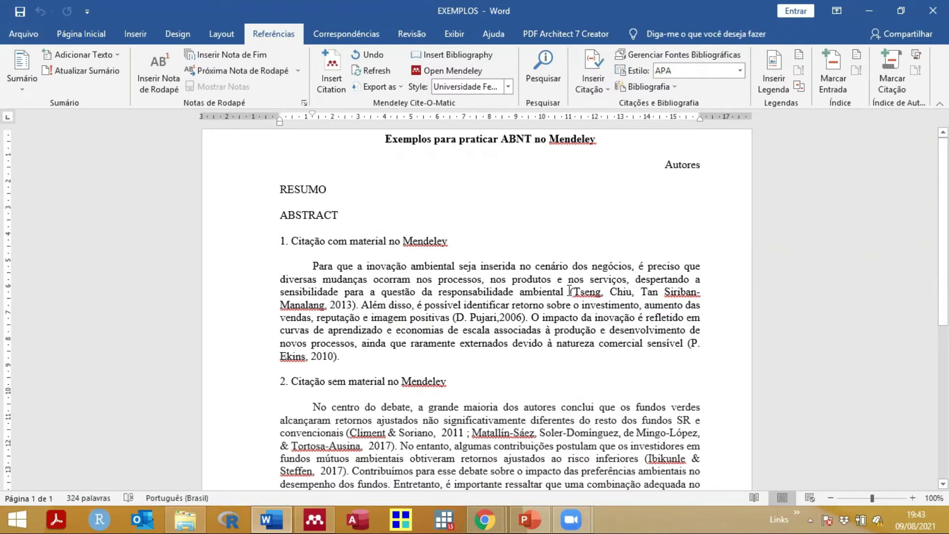
{"action": "left_click", "coordinate": [332, 77]}
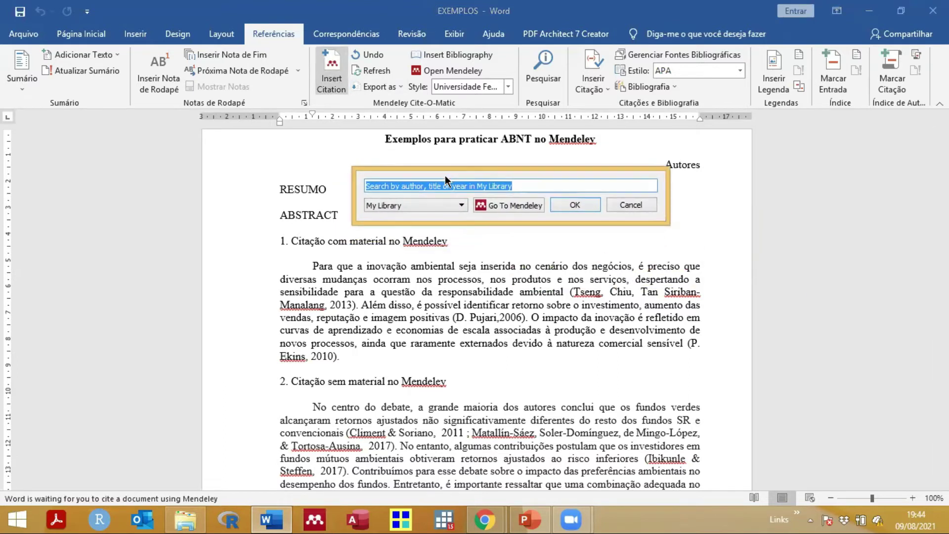
Step: Search 'chiu sirib' and insert the Tseng, Chiu and Siriban-Manalang 2013 article
{"action": "type", "text": "chiu"}
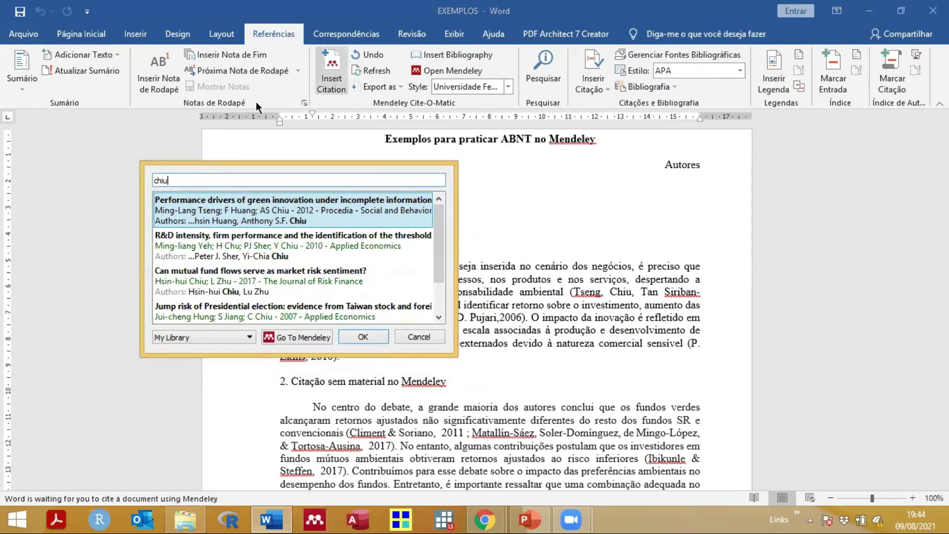
{"action": "type", "text": "siribn"}
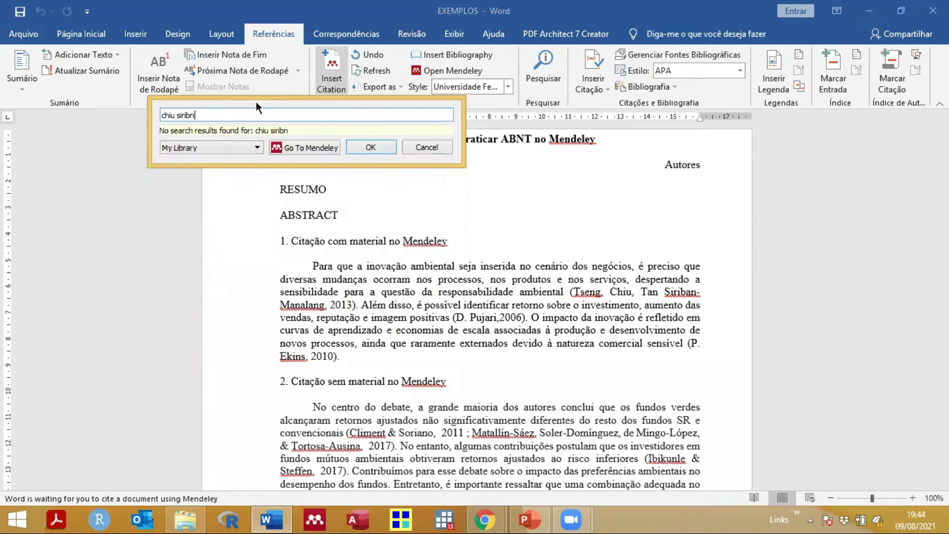
{"action": "key", "text": "BackSpace"}
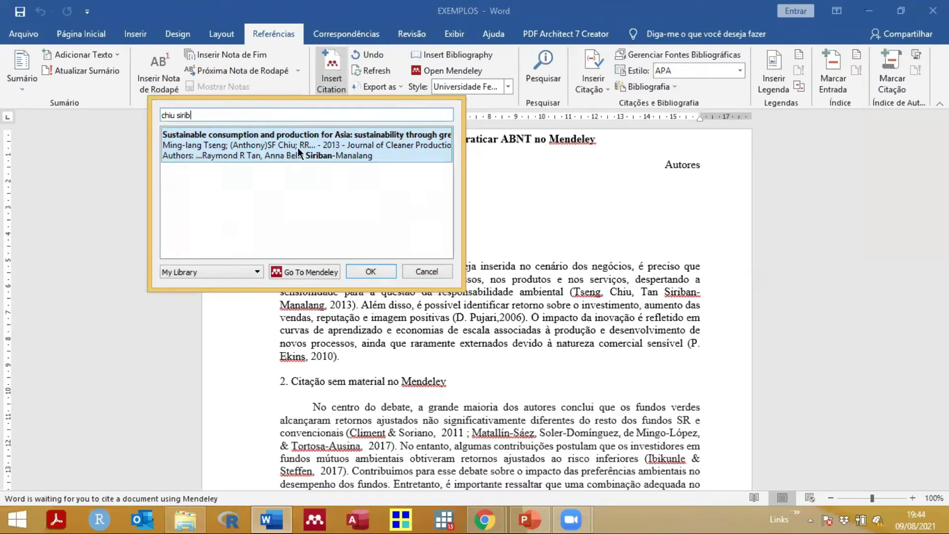
{"action": "left_click", "coordinate": [234, 147]}
{"action": "left_click", "coordinate": [362, 135]}
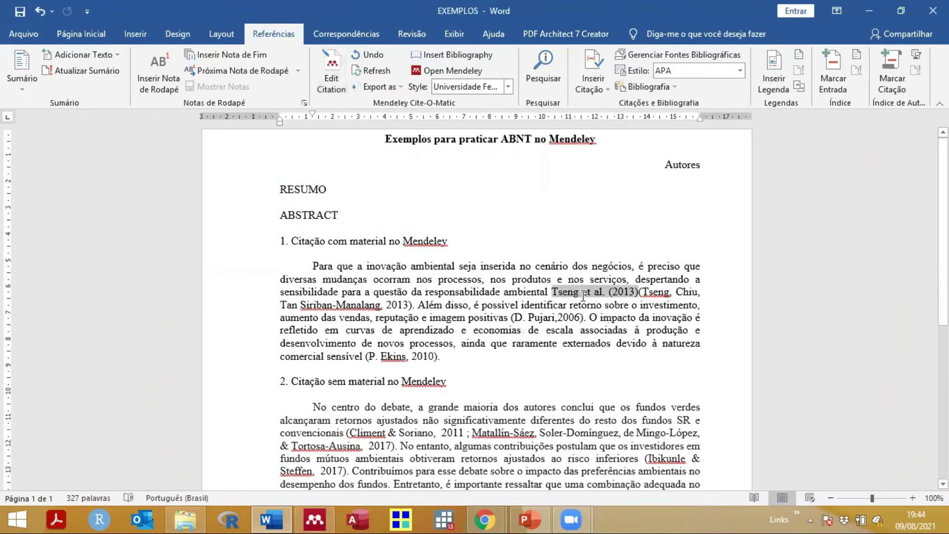
Step: Delete the old typed Tseng reference and select the new 'Tseng et al. (2013)' field
{"action": "left_click", "coordinate": [640, 290]}
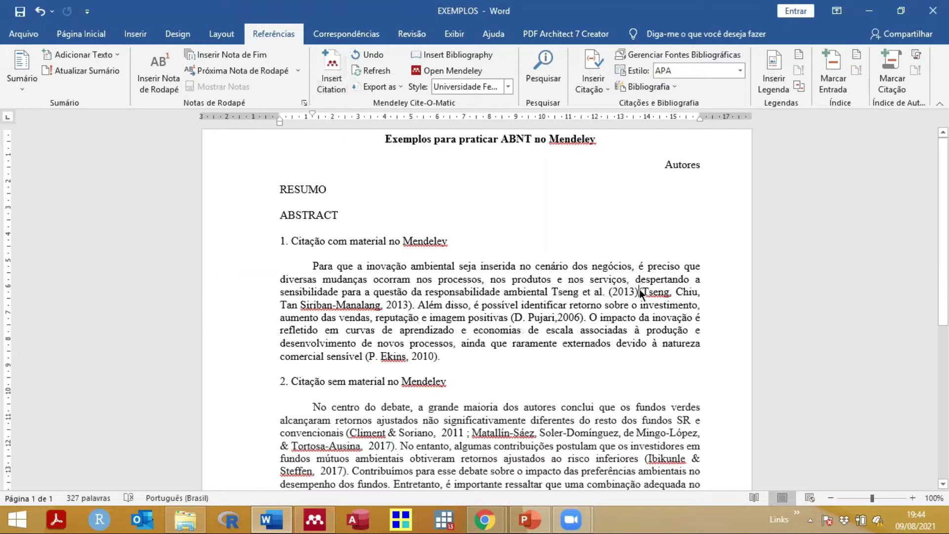
{"action": "left_click_drag", "start_coordinate": [640, 290], "coordinate": [640, 304]}
{"action": "key", "text": "shift+Left"}
{"action": "key", "text": "shift+Left"}
{"action": "key", "text": "shift+Left"}
{"action": "key", "text": "shift+Left"}
{"action": "key", "text": "shift+Left"}
{"action": "key", "text": "shift+Left"}
{"action": "key", "text": "shift+Left"}
{"action": "key", "text": "shift+Left"}
{"action": "key", "text": "shift+Left"}
{"action": "key", "text": "shift+Left"}
{"action": "key", "text": "shift+Left"}
{"action": "key", "text": "shift+Left"}
{"action": "key", "text": "shift+Left"}
{"action": "key", "text": "shift+Left"}
{"action": "key", "text": "shift+Left"}
{"action": "key", "text": "shift+Left"}
{"action": "key", "text": "shift+Left"}
{"action": "key", "text": "shift+Left"}
{"action": "key", "text": "shift+Left"}
{"action": "key", "text": "shift+Left"}
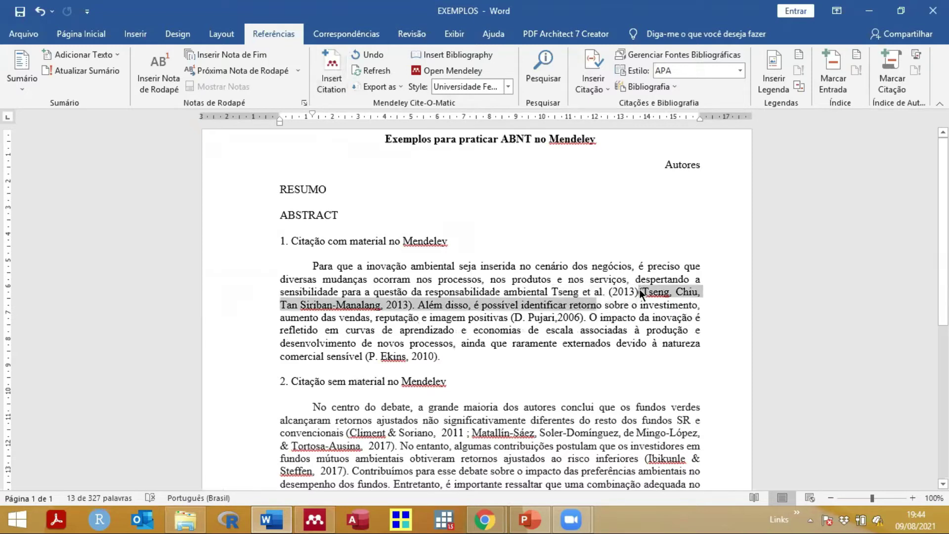
{"action": "key", "text": "shift+Left"}
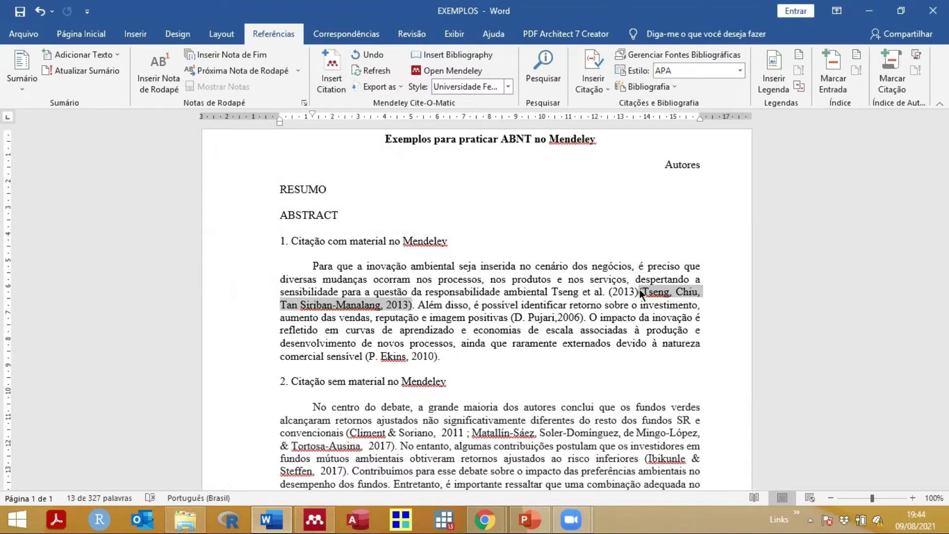
{"action": "key", "text": "Delete"}
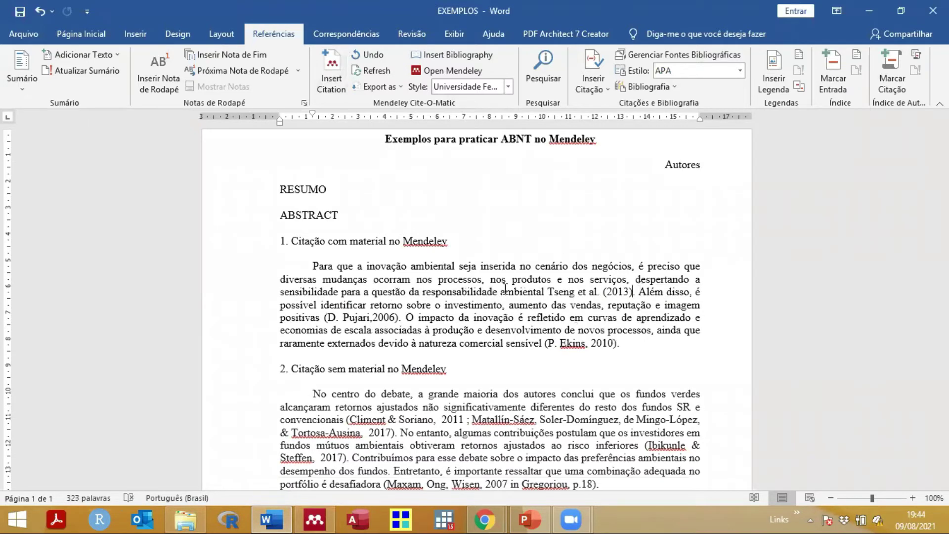
{"action": "left_click", "coordinate": [557, 293]}
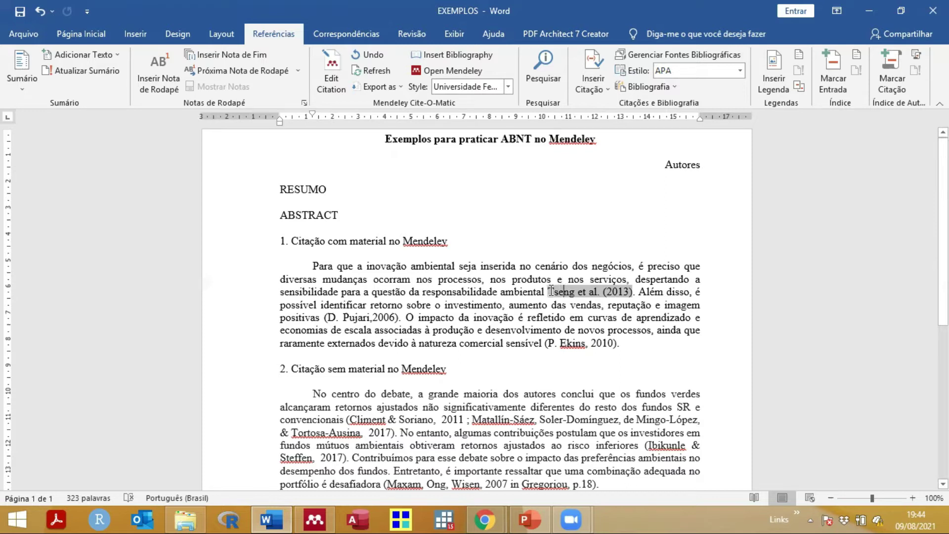
{"action": "left_click", "coordinate": [513, 291]}
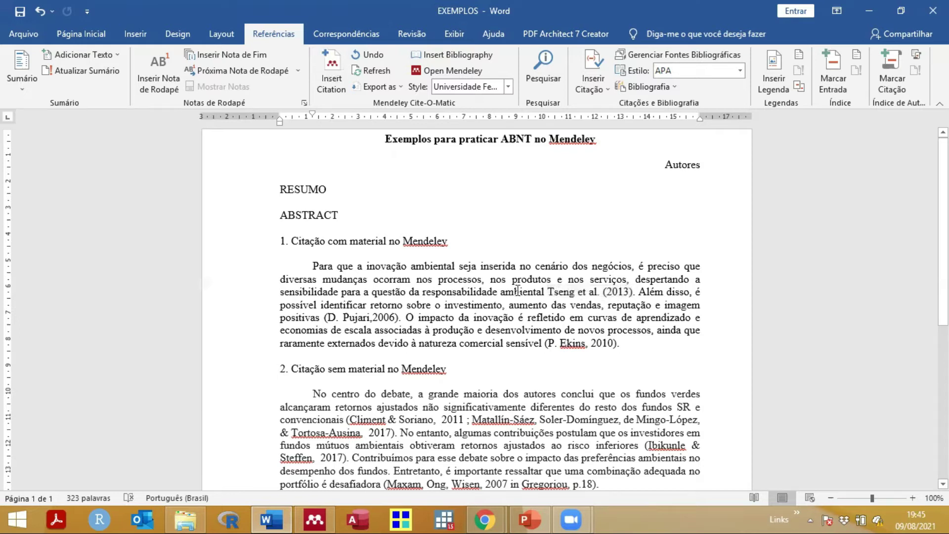
{"action": "left_click_drag", "start_coordinate": [573, 297], "coordinate": [635, 291]}
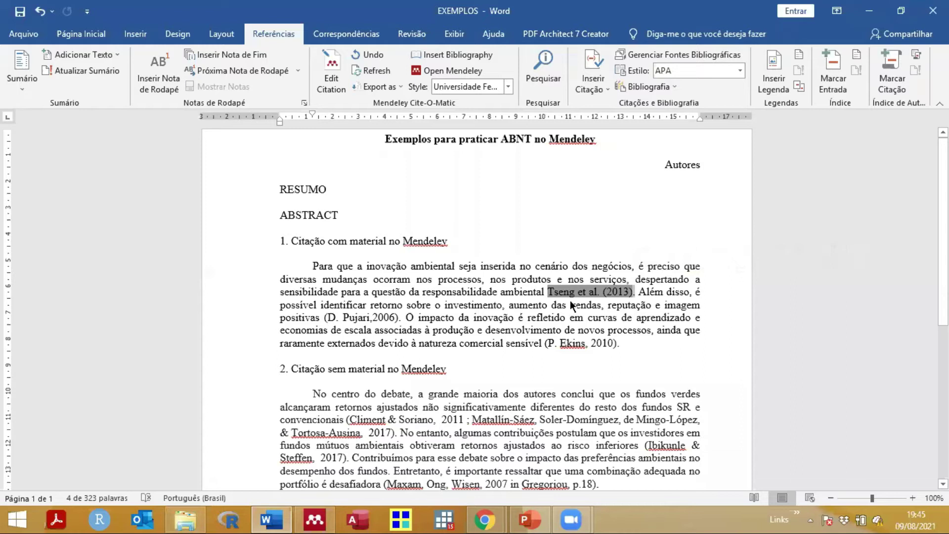
Step: Type 'Segundo' at the paragraph start, paste the Tseng citation after it, add a comma and lowercase 'para'
{"action": "left_click", "coordinate": [314, 266]}
{"action": "type", "text": "Segund"}
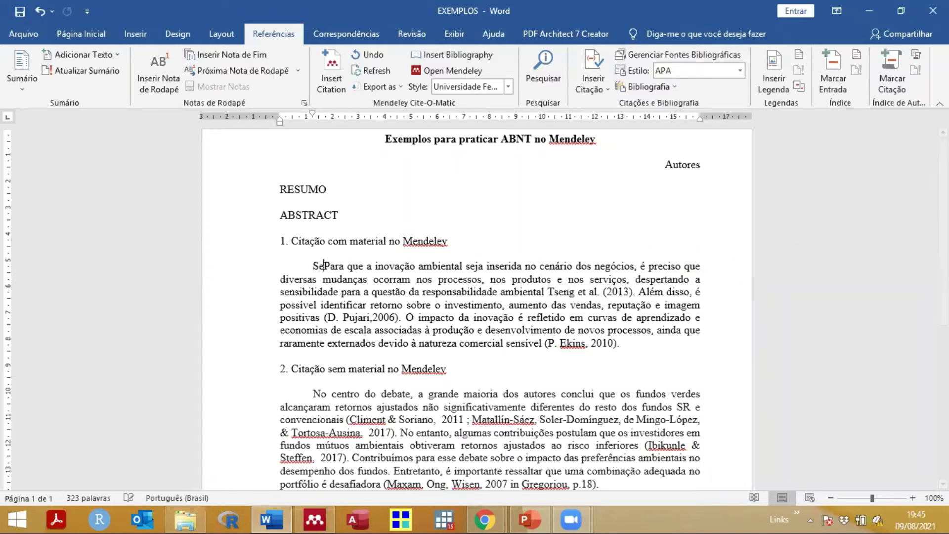
{"action": "type", "text": "o"}
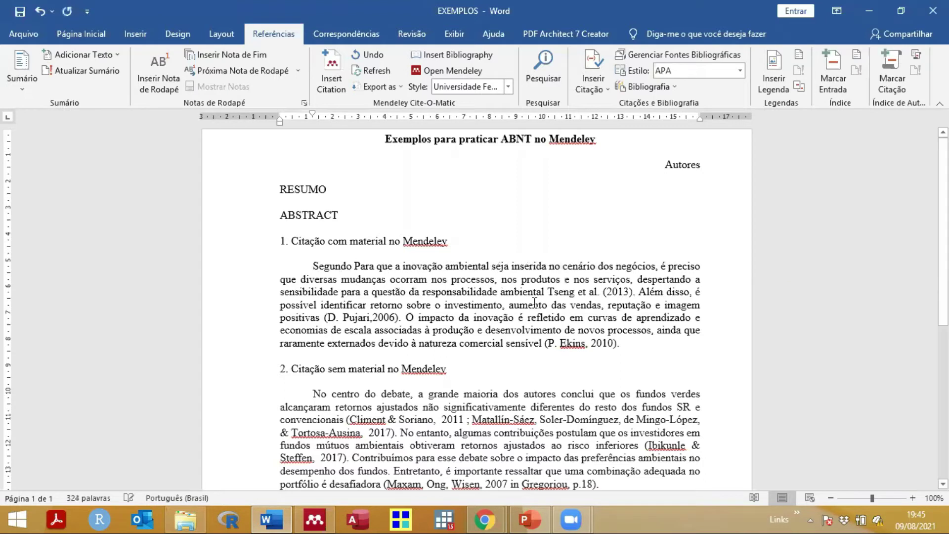
{"action": "left_click", "coordinate": [588, 292]}
{"action": "double_click", "coordinate": [639, 291]}
{"action": "key", "text": "ctrl+c"}
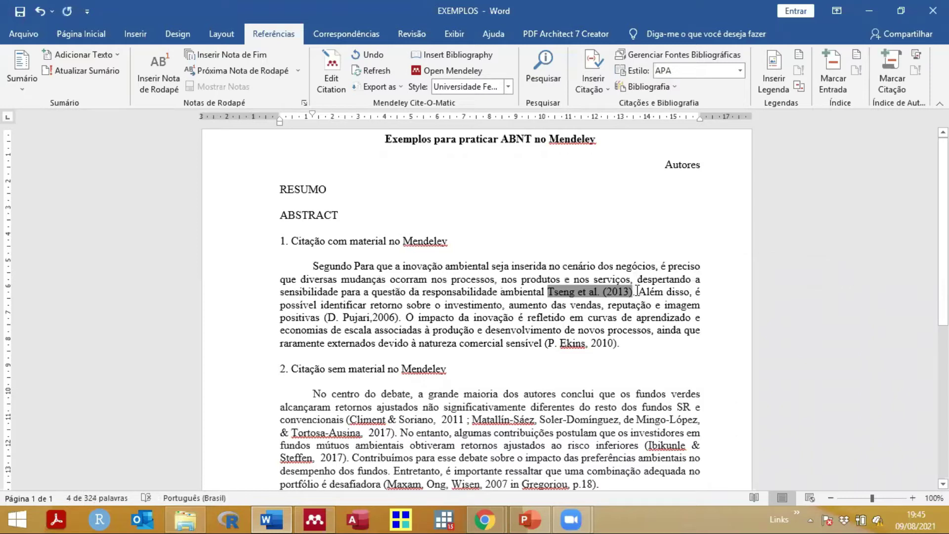
{"action": "key", "text": "Delete"}
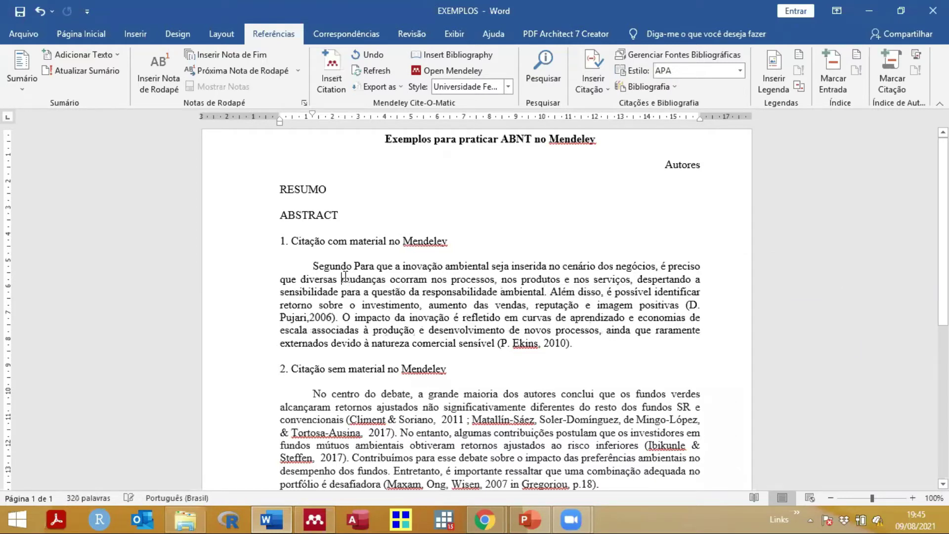
{"action": "key", "text": "ctrl+v"}
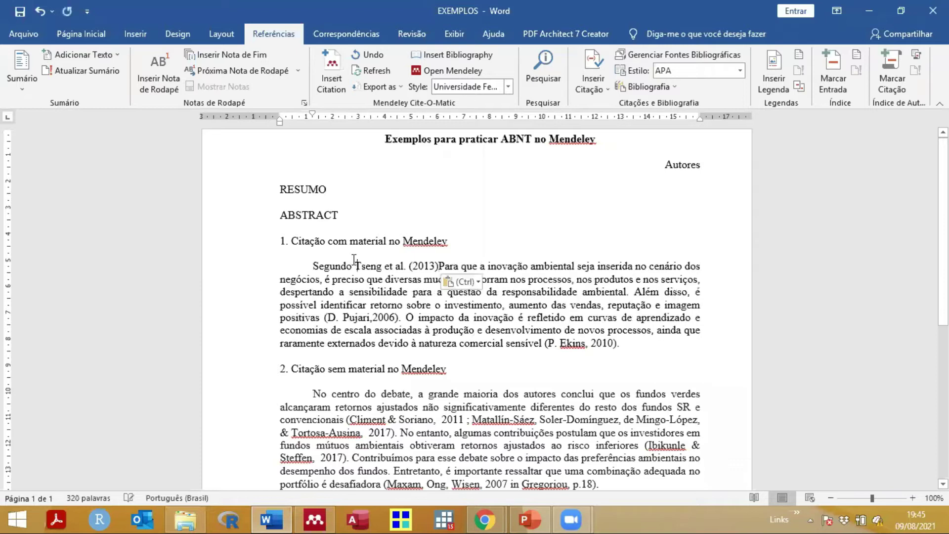
{"action": "type", "text": ","}
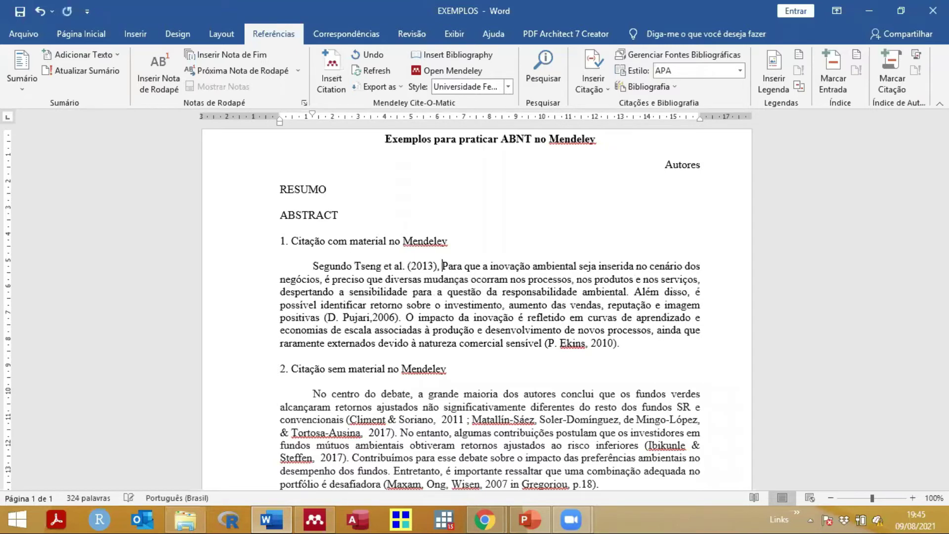
{"action": "key", "text": "Delete"}
{"action": "type", "text": "p"}
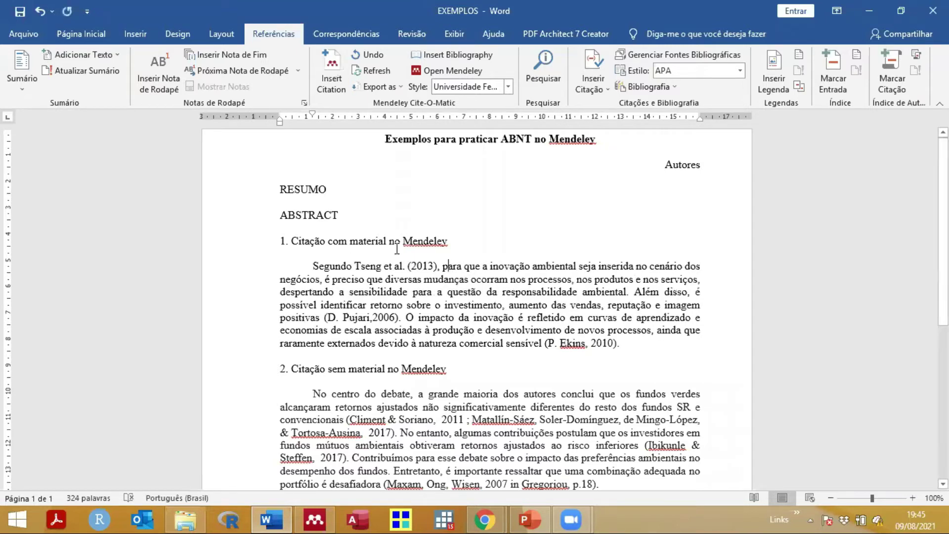
Step: Place the cursor just before the typed '(D. Pujari,2006)' reference
{"action": "left_click_drag", "start_coordinate": [639, 288], "coordinate": [519, 270]}
{"action": "left_click", "coordinate": [367, 304]}
{"action": "left_click", "coordinate": [362, 318]}
{"action": "left_click", "coordinate": [390, 318]}
{"action": "left_click", "coordinate": [326, 318]}
{"action": "left_click_drag", "start_coordinate": [326, 318], "coordinate": [338, 317]}
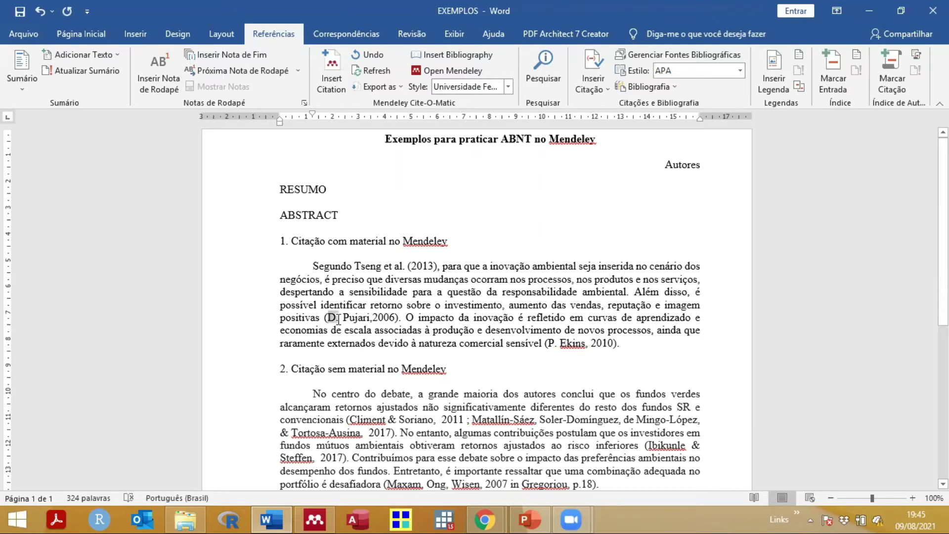
{"action": "left_click", "coordinate": [324, 317]}
Step: Insert the Pujari 2006 citation found by searching 'pujari' and delete the typed reference
{"action": "left_click", "coordinate": [333, 73]}
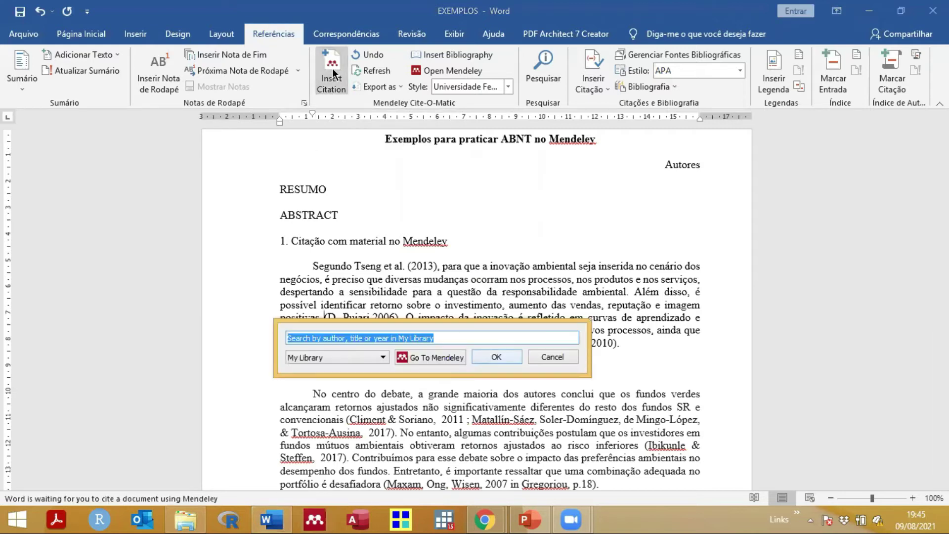
{"action": "left_click_drag", "start_coordinate": [443, 331], "coordinate": [565, 245]}
{"action": "type", "text": "pujari"}
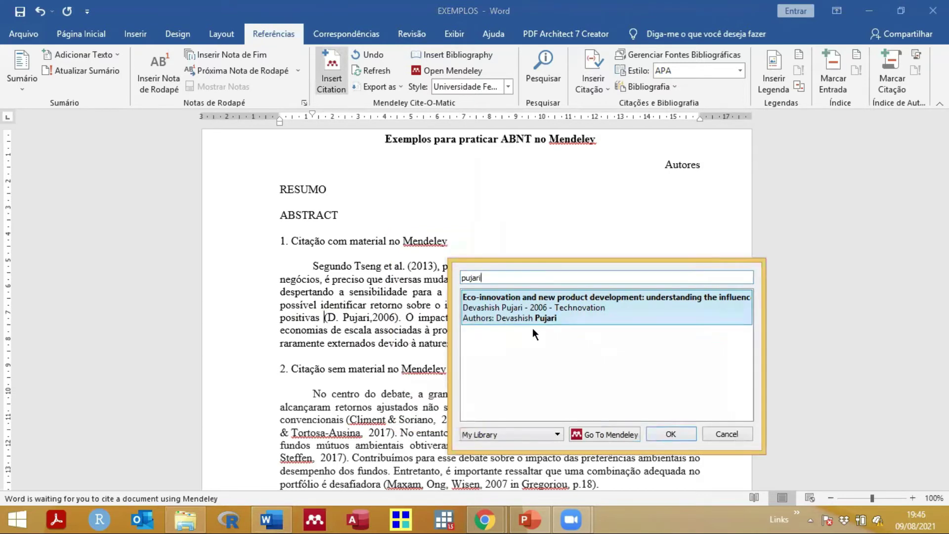
{"action": "left_click", "coordinate": [504, 309]}
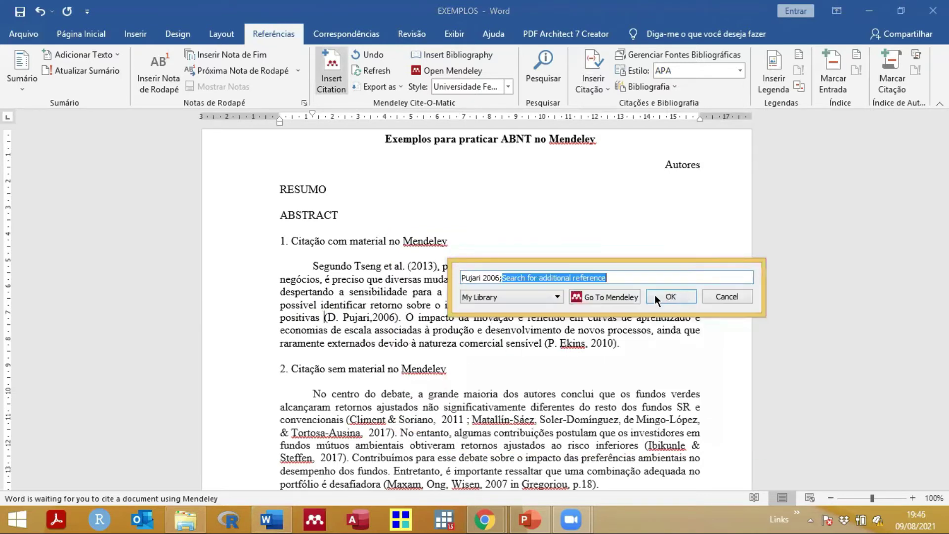
{"action": "key", "text": "Return"}
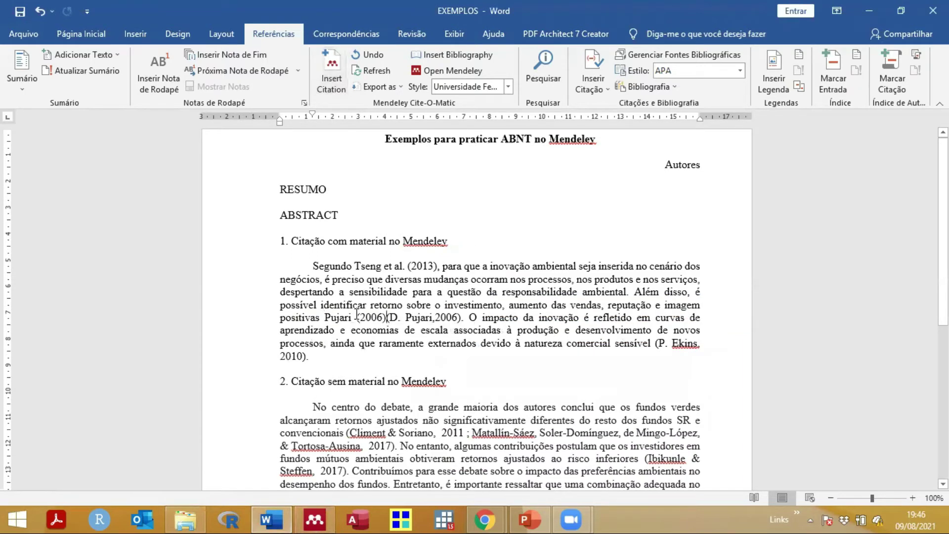
{"action": "key", "text": "shift+Right"}
{"action": "key", "text": "shift+Right"}
{"action": "key", "text": "shift+Right"}
{"action": "key", "text": "shift+Right"}
{"action": "key", "text": "shift+Right"}
{"action": "key", "text": "shift+Right"}
{"action": "key", "text": "shift+Right"}
{"action": "key", "text": "shift+Right"}
{"action": "key", "text": "shift+Right"}
{"action": "key", "text": "shift+Right"}
{"action": "key", "text": "shift+Right"}
{"action": "key", "text": "shift+Right"}
{"action": "key", "text": "shift+Right"}
{"action": "key", "text": "shift+Right"}
{"action": "key", "text": "shift+Right"}
{"action": "key", "text": "shift+Right"}
{"action": "key", "text": "Delete"}
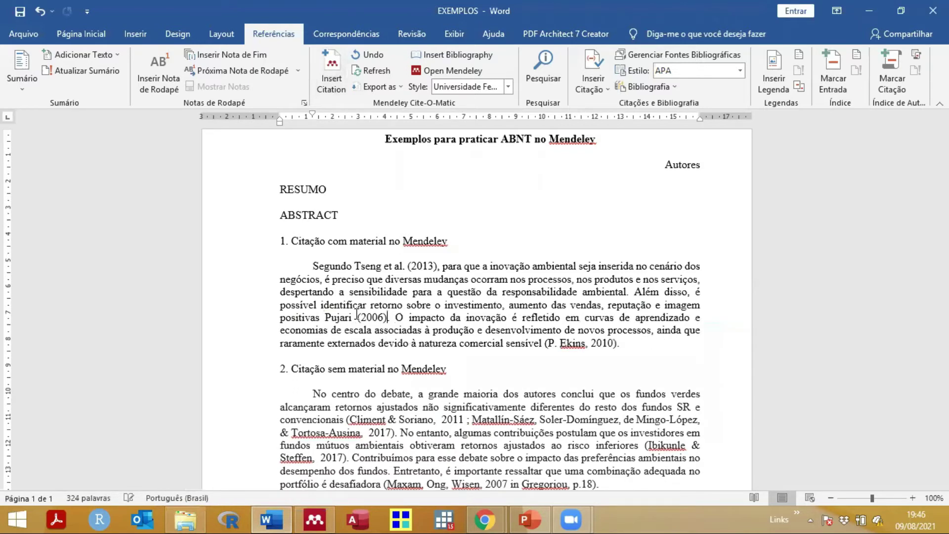
{"action": "left_click", "coordinate": [344, 318]}
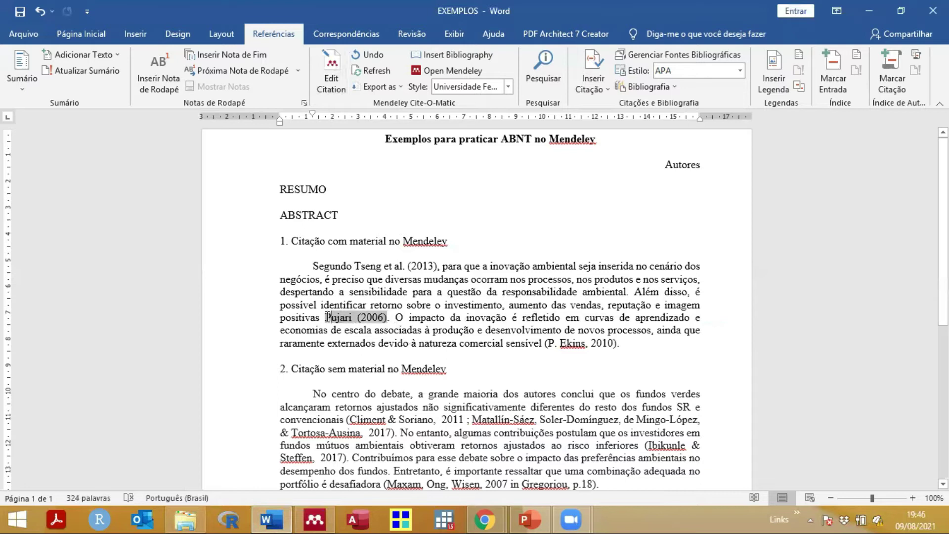
{"action": "left_click", "coordinate": [391, 267]}
Step: Set the citation style to Universidade Federal de Minas Gerais - ABNT (autoria abreviada)
{"action": "left_click", "coordinate": [353, 317]}
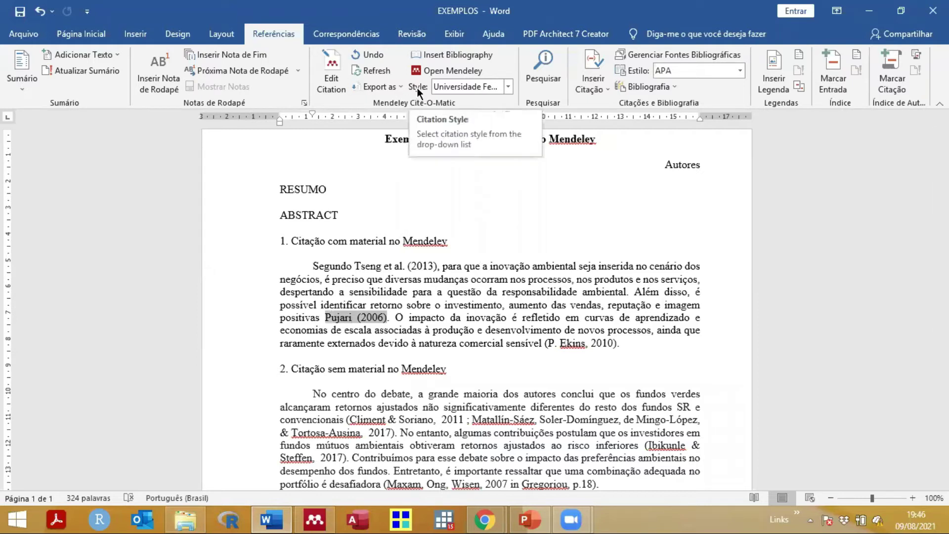
{"action": "left_click", "coordinate": [509, 87]}
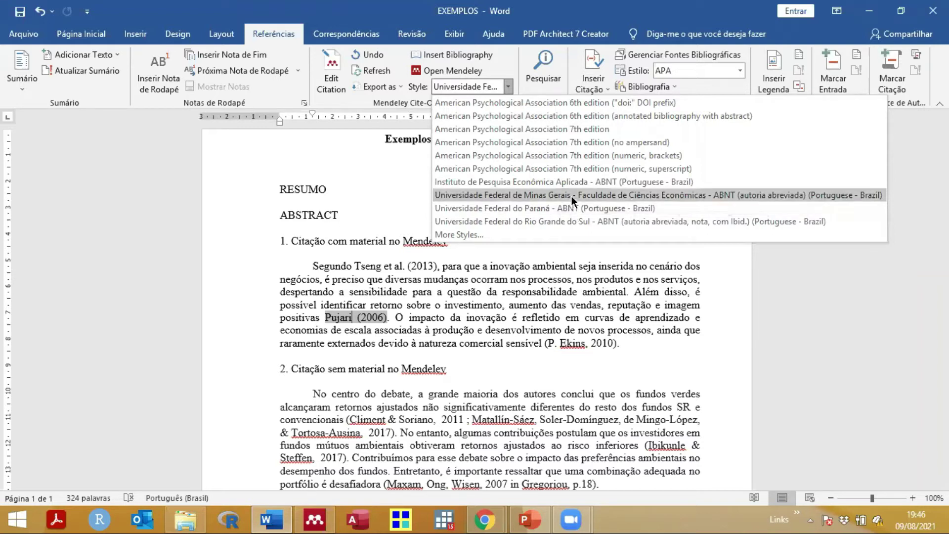
{"action": "left_click", "coordinate": [512, 194]}
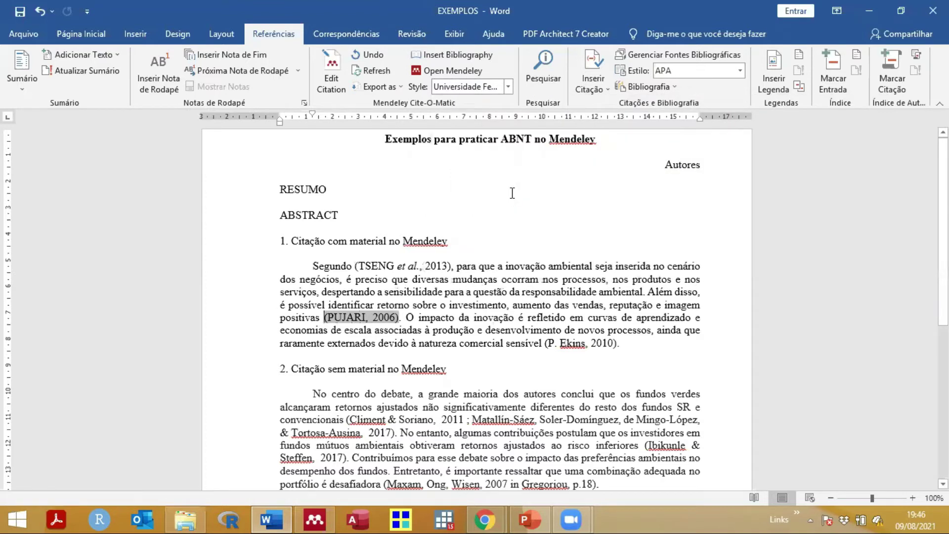
Step: Inspect the reformatted (PUJARI, 2006) and (TSENG et al., 2013) citations and the word Segundo
{"action": "double_click", "coordinate": [341, 317]}
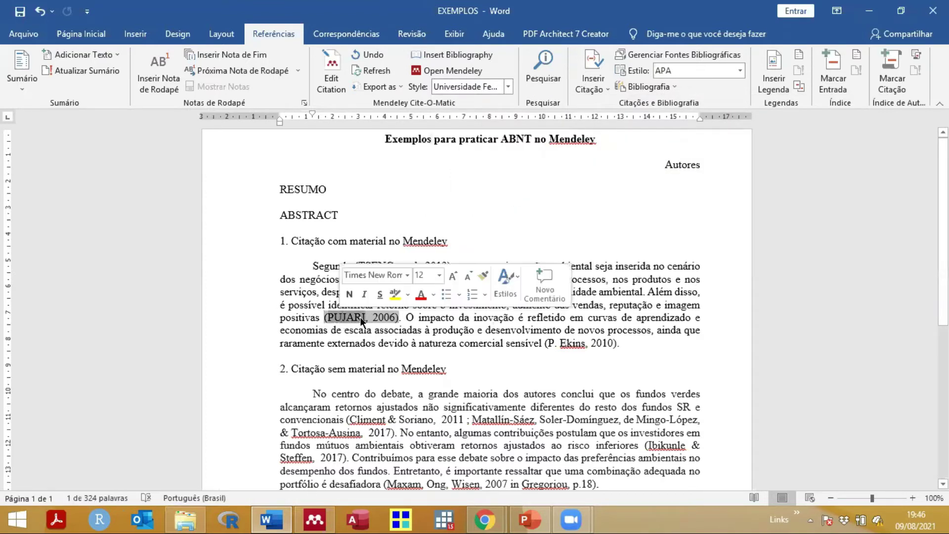
{"action": "left_click", "coordinate": [382, 328]}
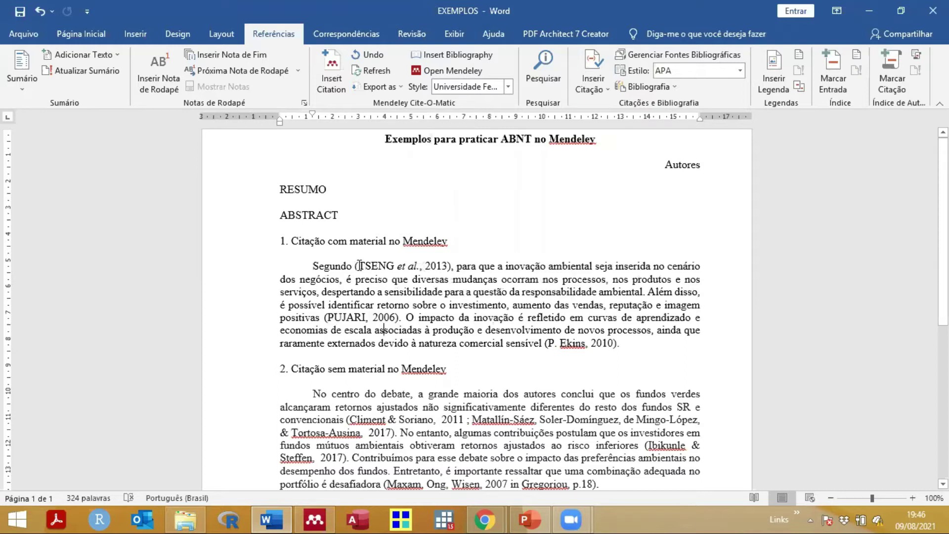
{"action": "left_click_drag", "start_coordinate": [313, 265], "coordinate": [451, 267]}
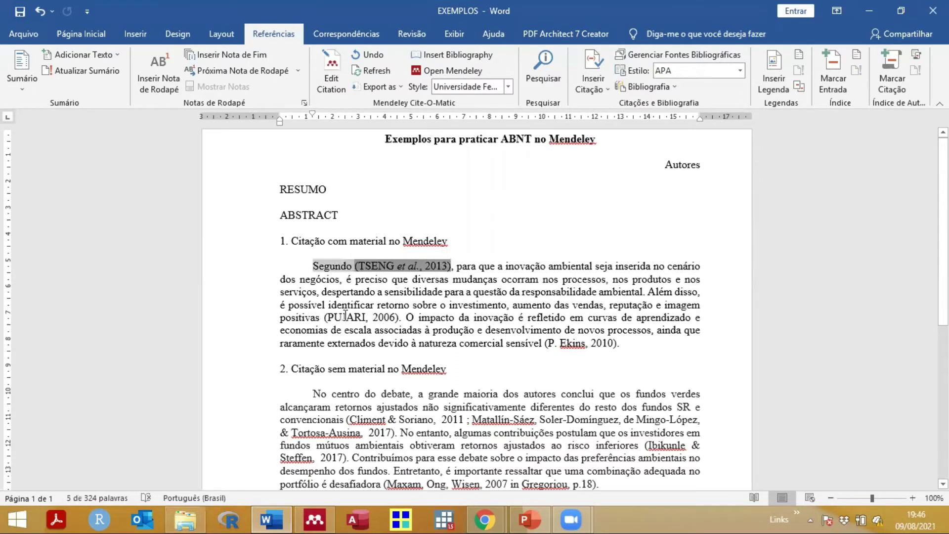
{"action": "left_click", "coordinate": [394, 317]}
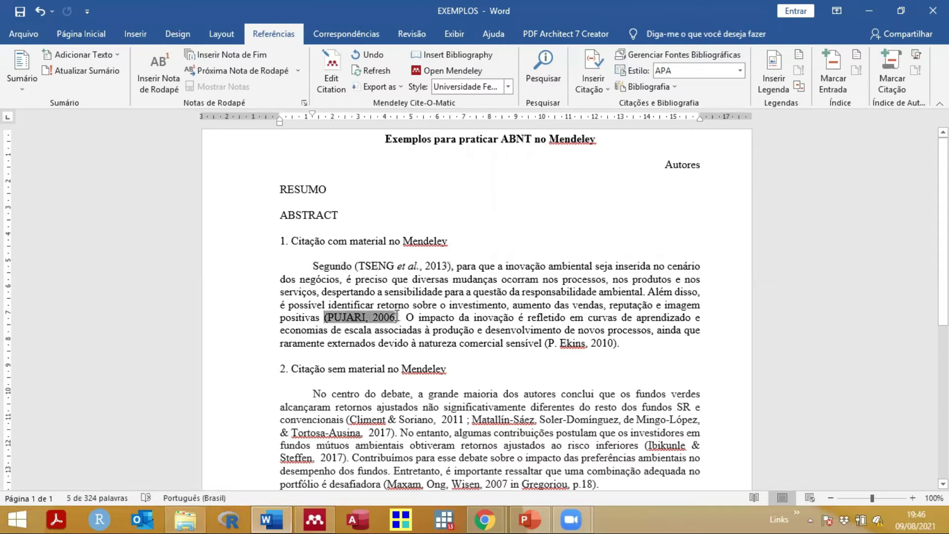
{"action": "double_click", "coordinate": [315, 269]}
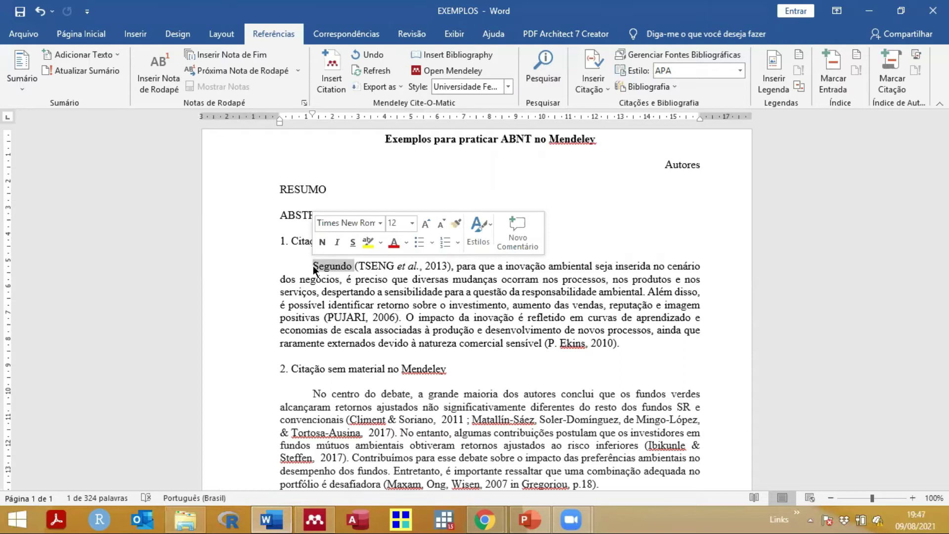
{"action": "left_click", "coordinate": [361, 264]}
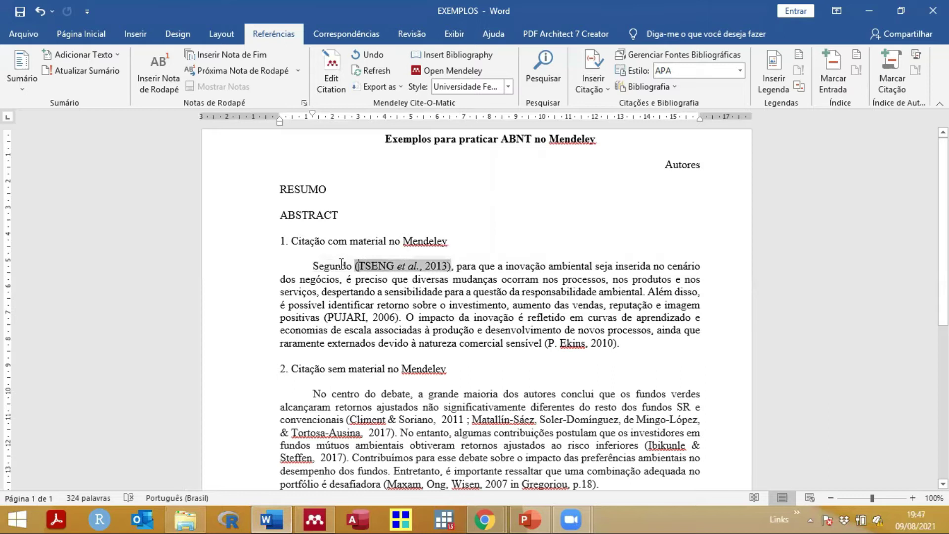
{"action": "left_click", "coordinate": [388, 253]}
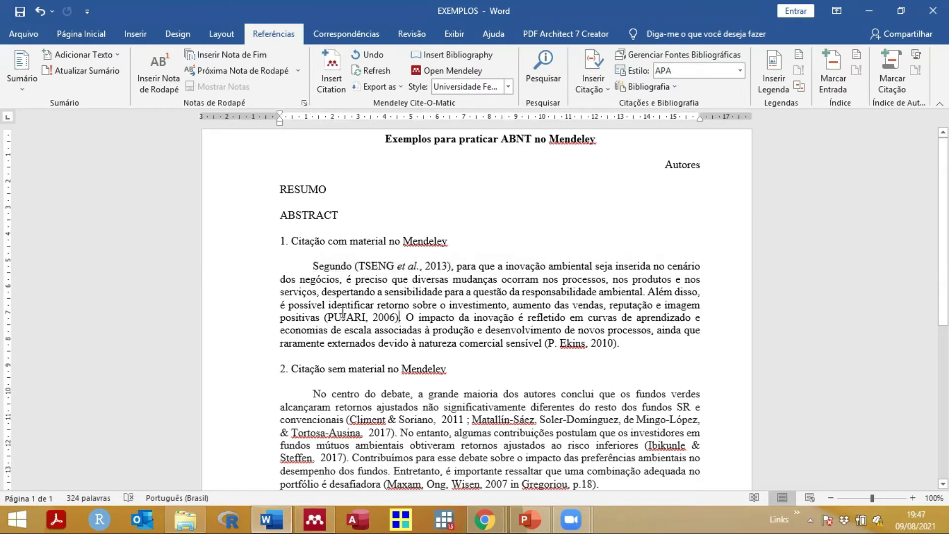
{"action": "left_click", "coordinate": [323, 310]}
Step: Select each citation in turn, ending with (TSENG et al., 2013) selected for moving
{"action": "left_click_drag", "start_coordinate": [323, 311], "coordinate": [323, 308]}
{"action": "left_click", "coordinate": [324, 315]}
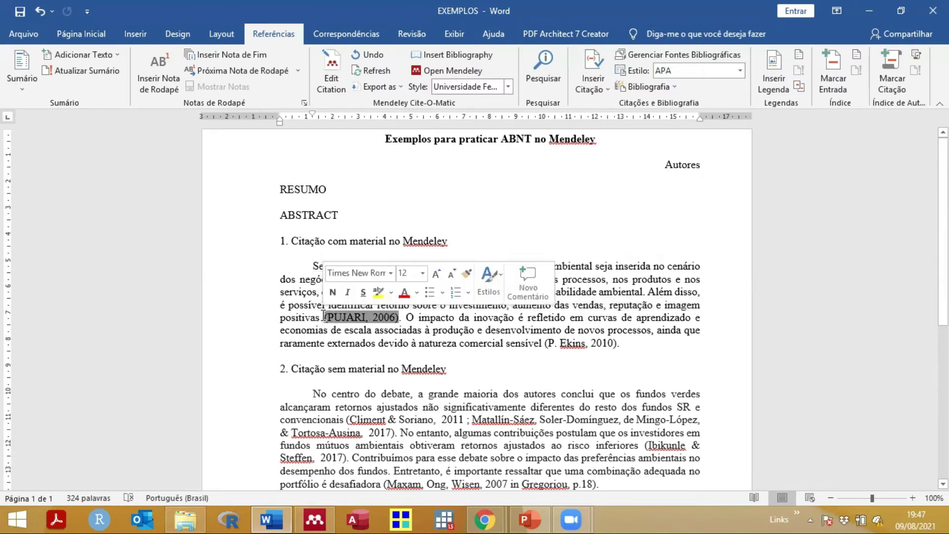
{"action": "left_click", "coordinate": [319, 317]}
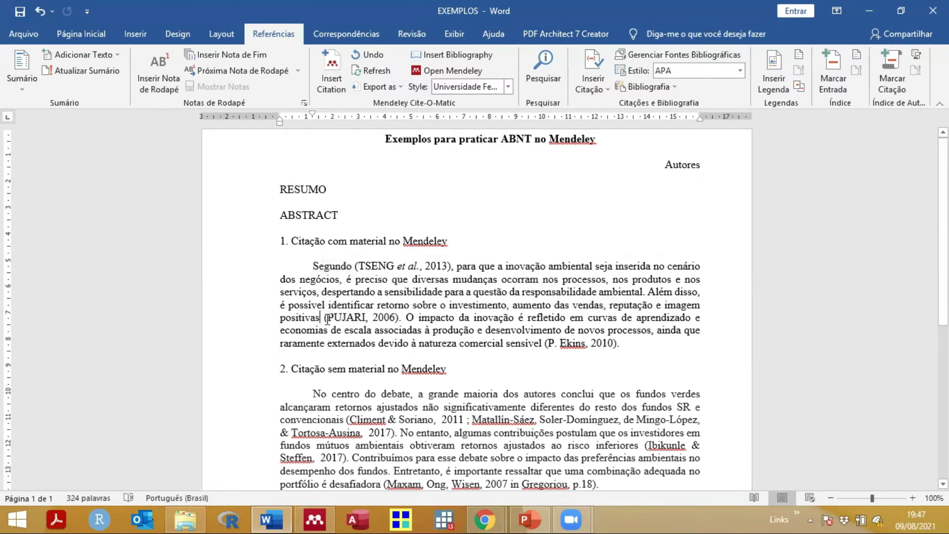
{"action": "left_click_drag", "start_coordinate": [324, 318], "coordinate": [398, 317]}
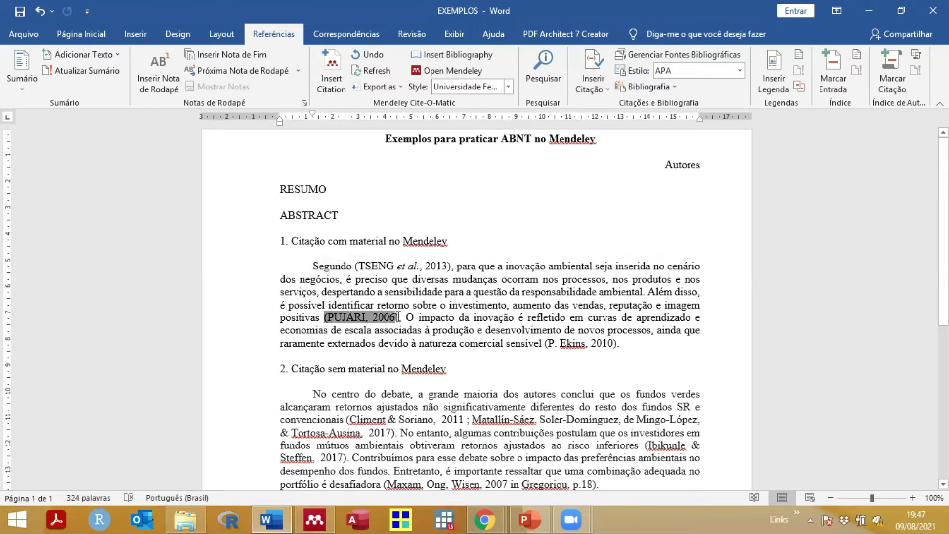
{"action": "left_click", "coordinate": [336, 254]}
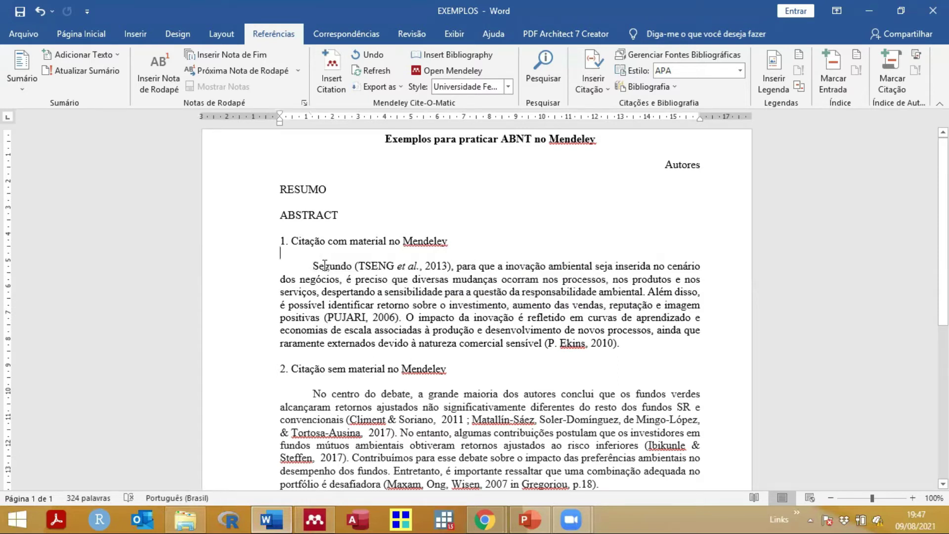
{"action": "left_click", "coordinate": [355, 267]}
{"action": "left_click_drag", "start_coordinate": [355, 267], "coordinate": [449, 262]}
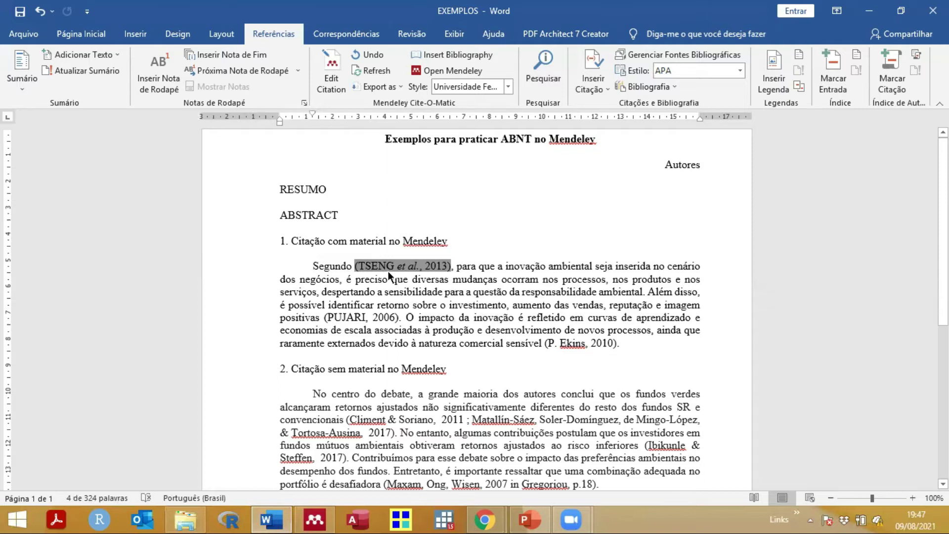
{"action": "left_click", "coordinate": [644, 294]}
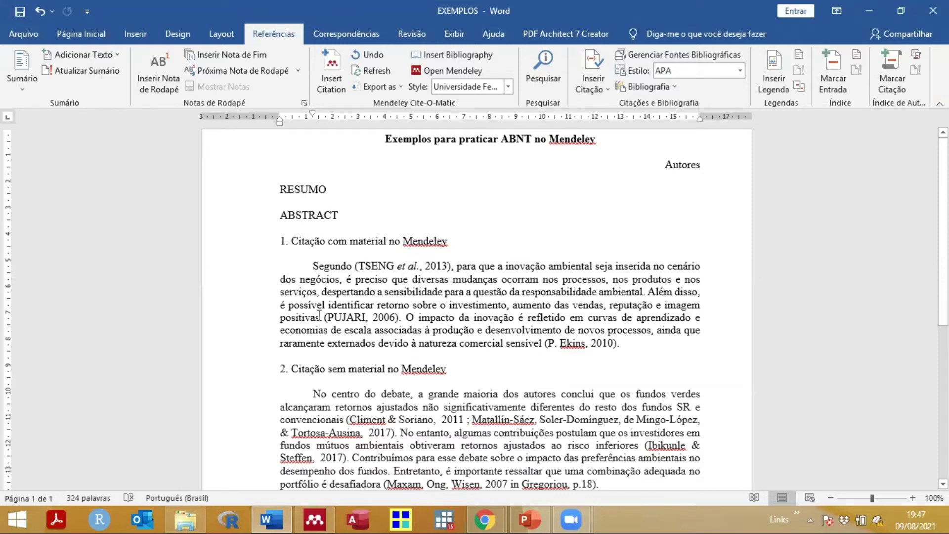
{"action": "left_click_drag", "start_coordinate": [378, 317], "coordinate": [400, 315]}
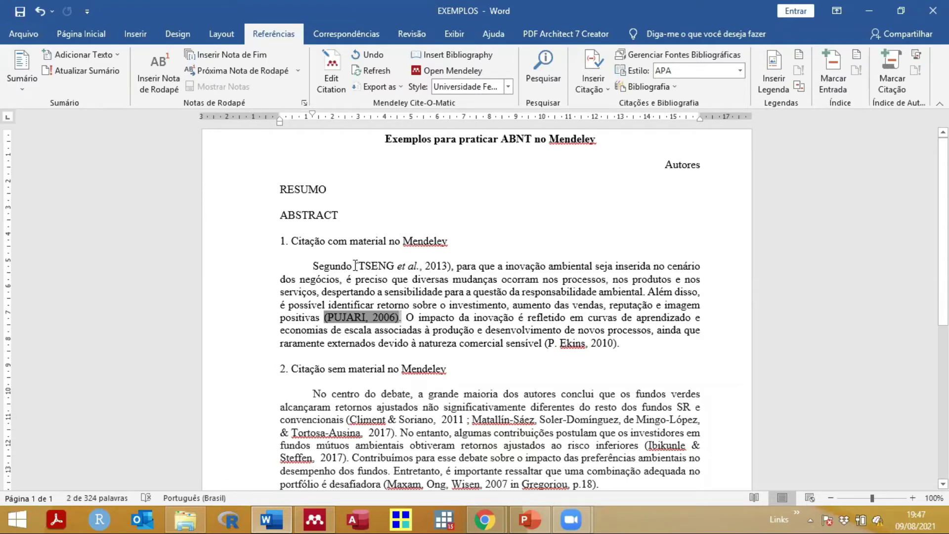
{"action": "left_click_drag", "start_coordinate": [355, 266], "coordinate": [449, 266]}
{"action": "key", "text": "ctrl+c"}
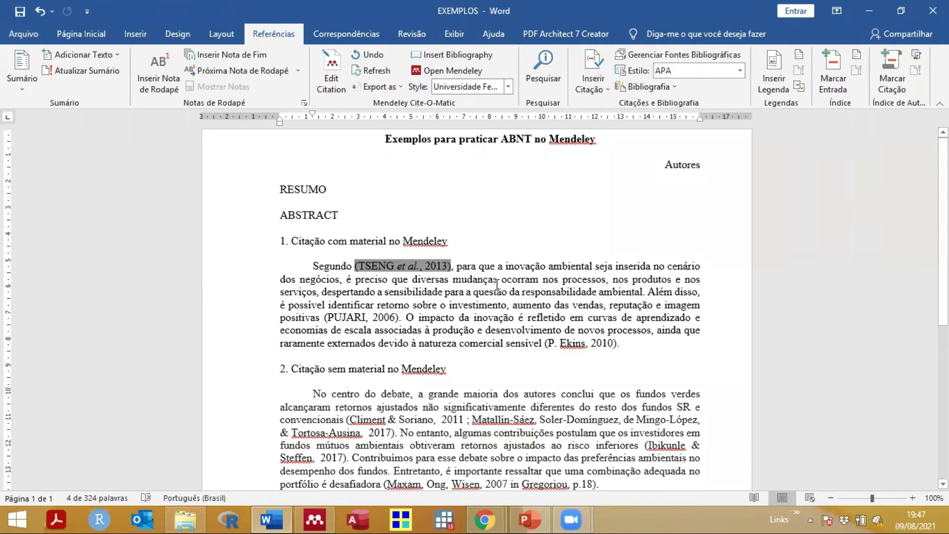
Step: Move (TSENG et al., 2013) after 'ambiental' and replace the opening 'Segundo, ' with a capital 'P'
{"action": "key", "text": "Delete"}
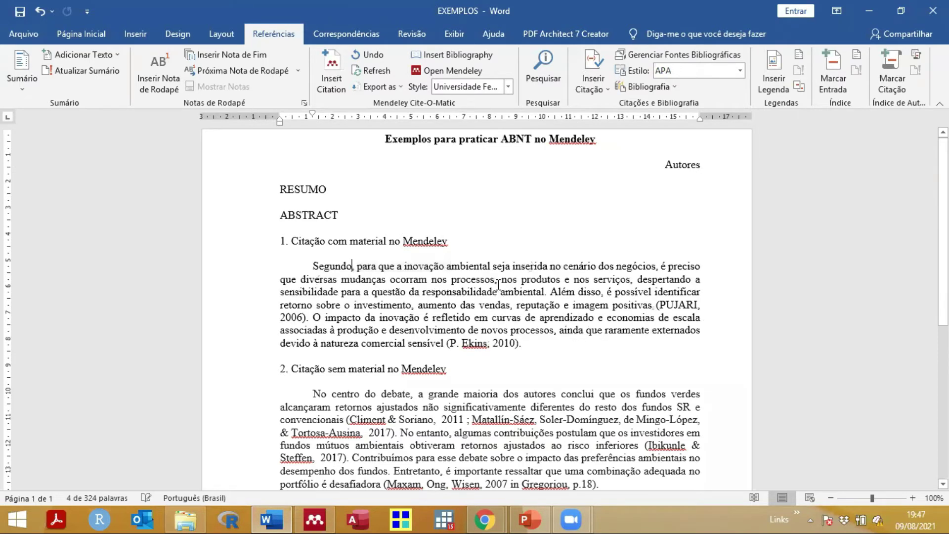
{"action": "left_click", "coordinate": [548, 291]}
{"action": "key", "text": "ctrl+v"}
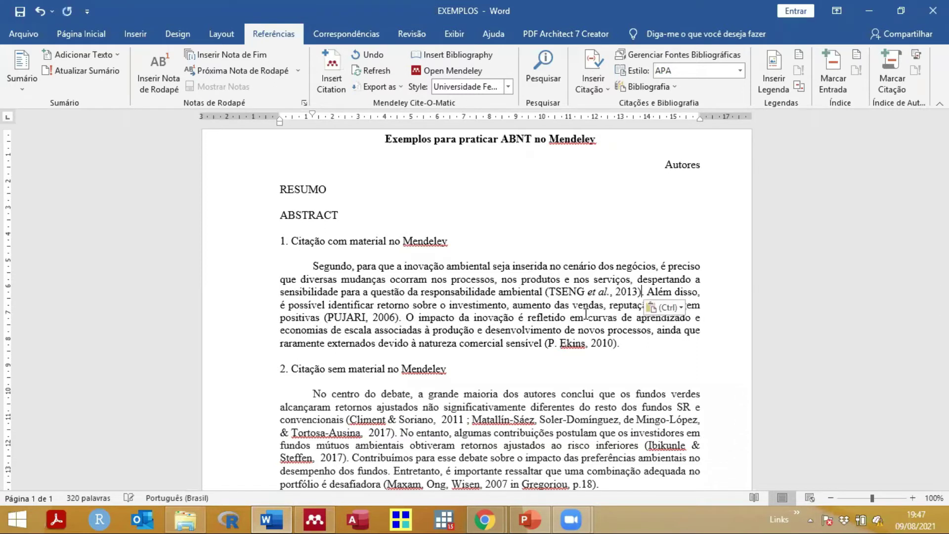
{"action": "left_click_drag", "start_coordinate": [338, 263], "coordinate": [358, 266]}
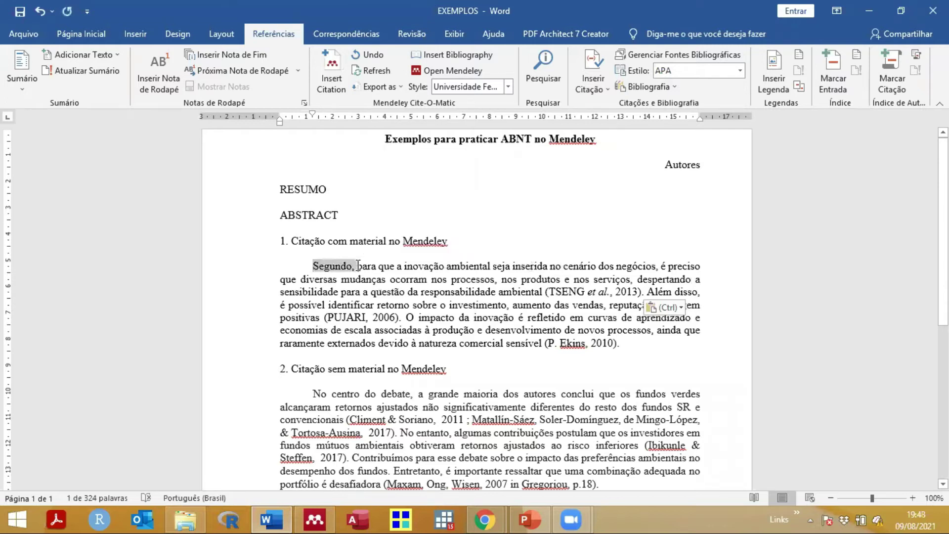
{"action": "key", "text": "Delete"}
{"action": "key", "text": "Delete"}
{"action": "type", "text": "P"}
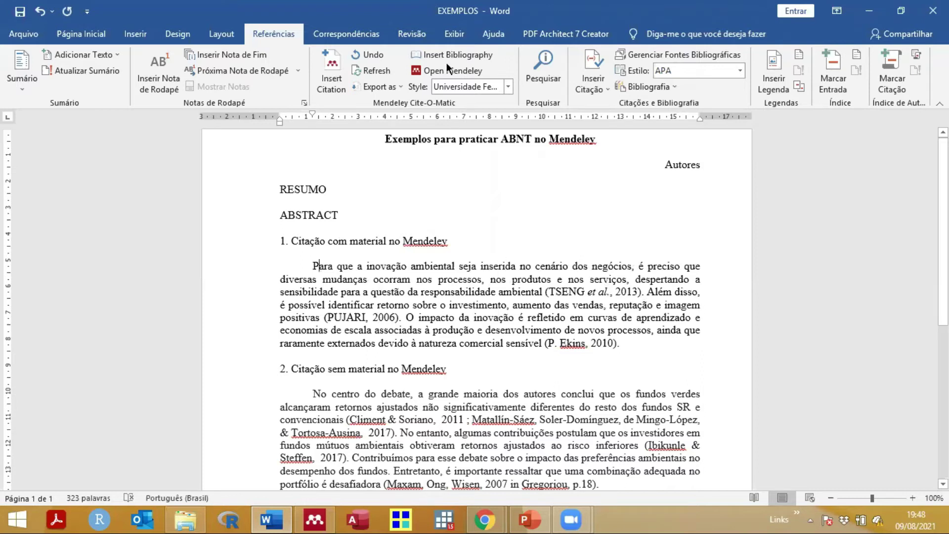
{"action": "left_click", "coordinate": [509, 86]}
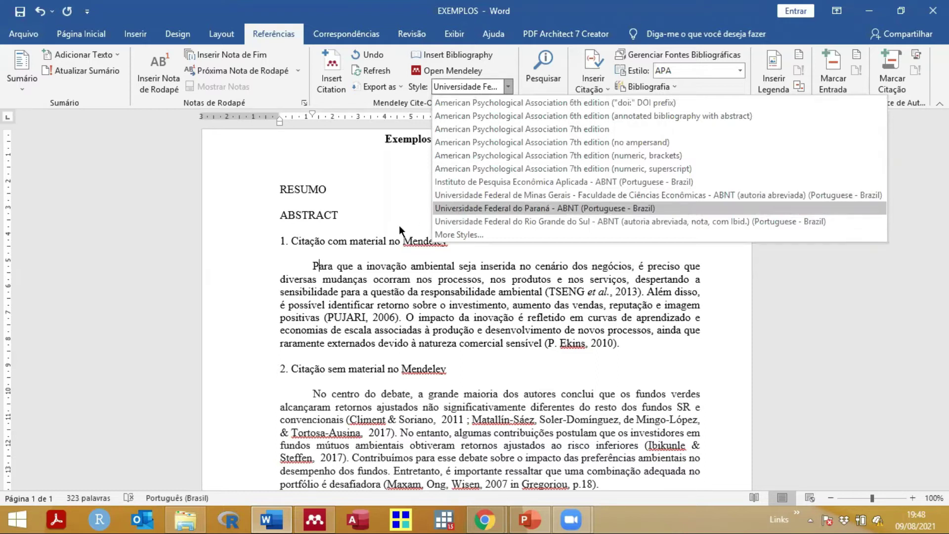
{"action": "left_click", "coordinate": [458, 208]}
{"action": "left_click", "coordinate": [507, 86]}
{"action": "left_click", "coordinate": [372, 310]}
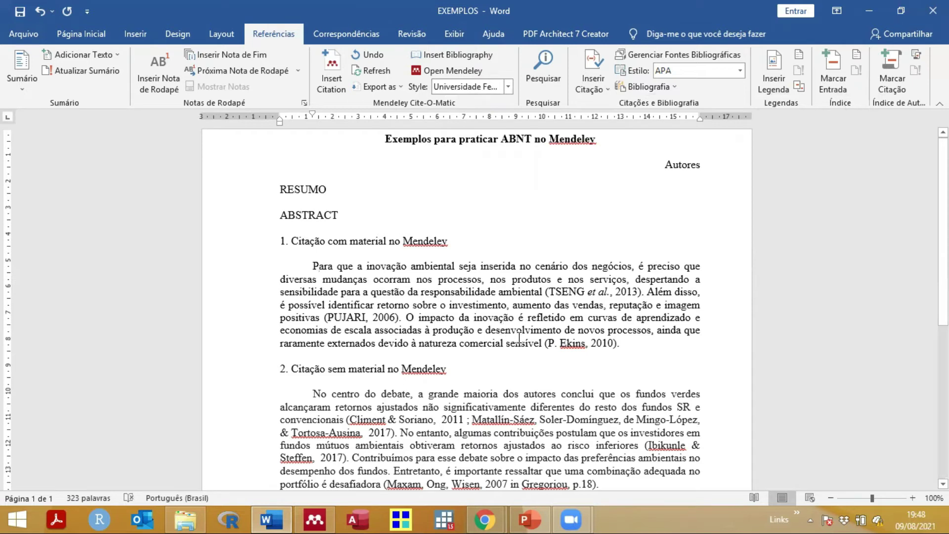
{"action": "left_click", "coordinate": [546, 341]}
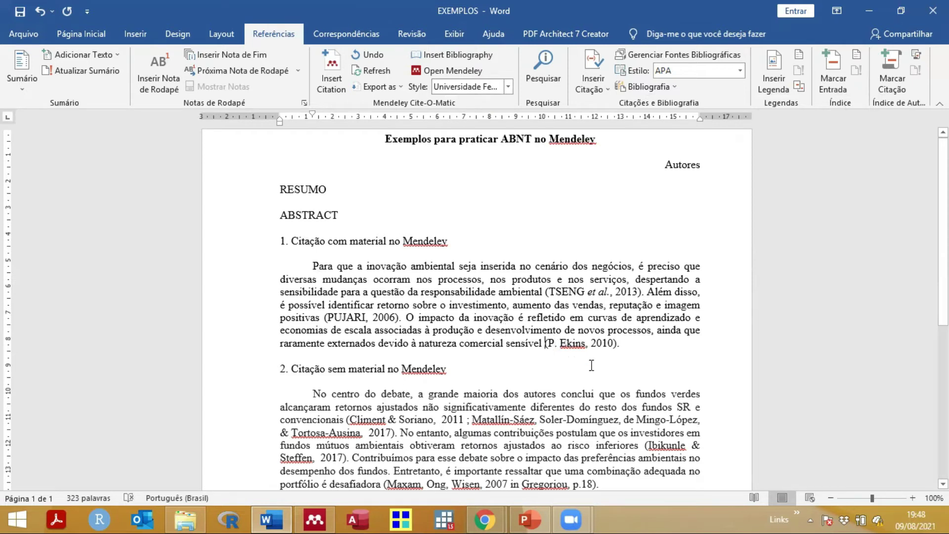
Step: Insert the Ekins 2010 citation found by searching 'ekins' and delete the typed reference
{"action": "left_click", "coordinate": [331, 80]}
{"action": "type", "text": "ekins"}
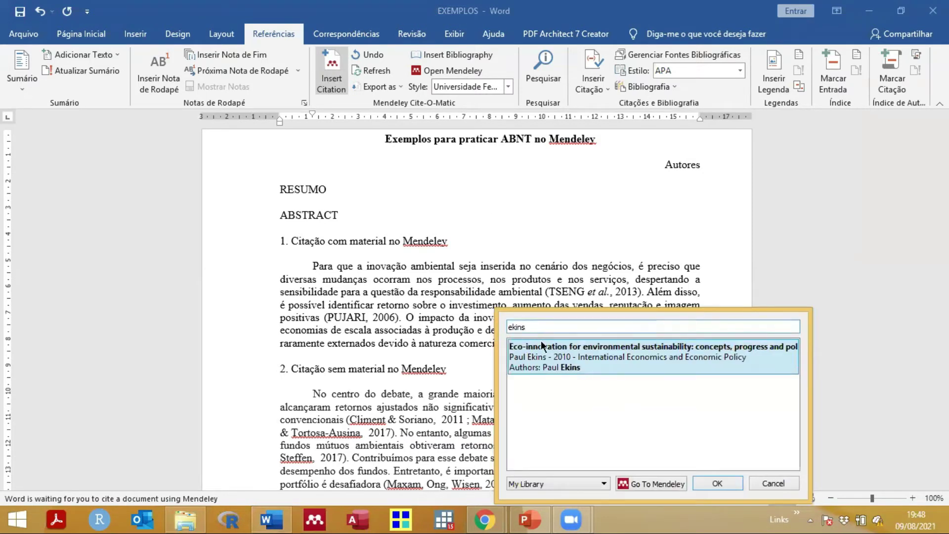
{"action": "left_click", "coordinate": [558, 352]}
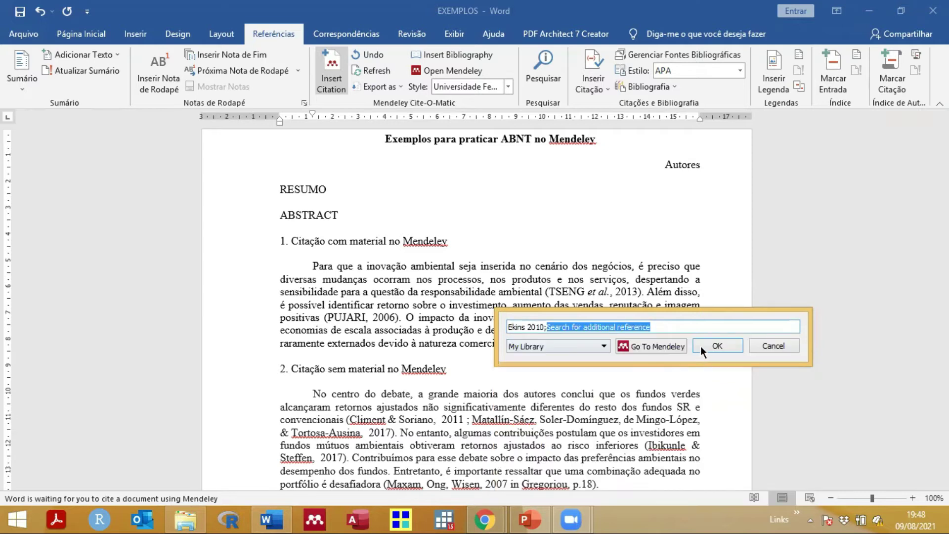
{"action": "left_click", "coordinate": [645, 343]}
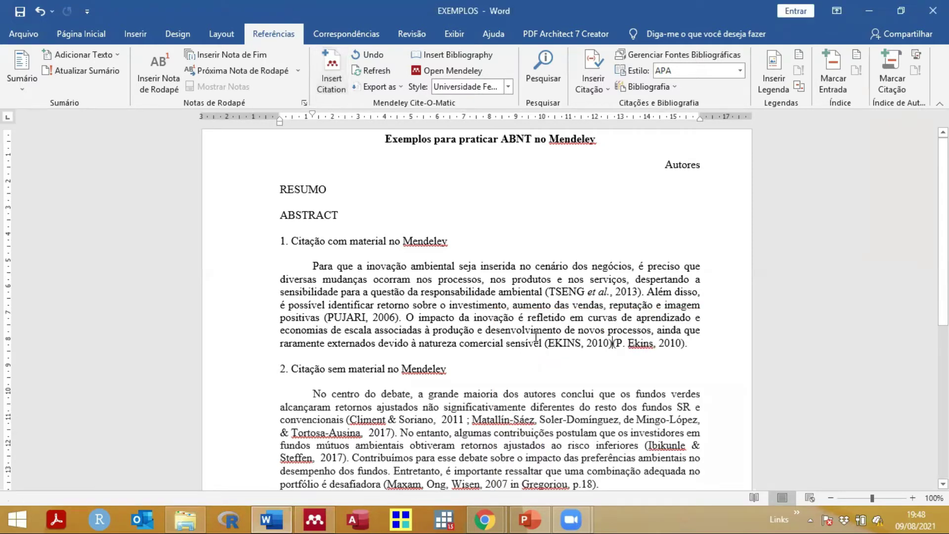
{"action": "key", "text": "Delete"}
{"action": "key", "text": "Delete"}
{"action": "key", "text": "Delete"}
{"action": "key", "text": "Delete"}
{"action": "key", "text": "Delete"}
{"action": "key", "text": "Delete"}
{"action": "key", "text": "Delete"}
{"action": "key", "text": "Delete"}
{"action": "key", "text": "Delete"}
{"action": "key", "text": "Delete"}
{"action": "key", "text": "Delete"}
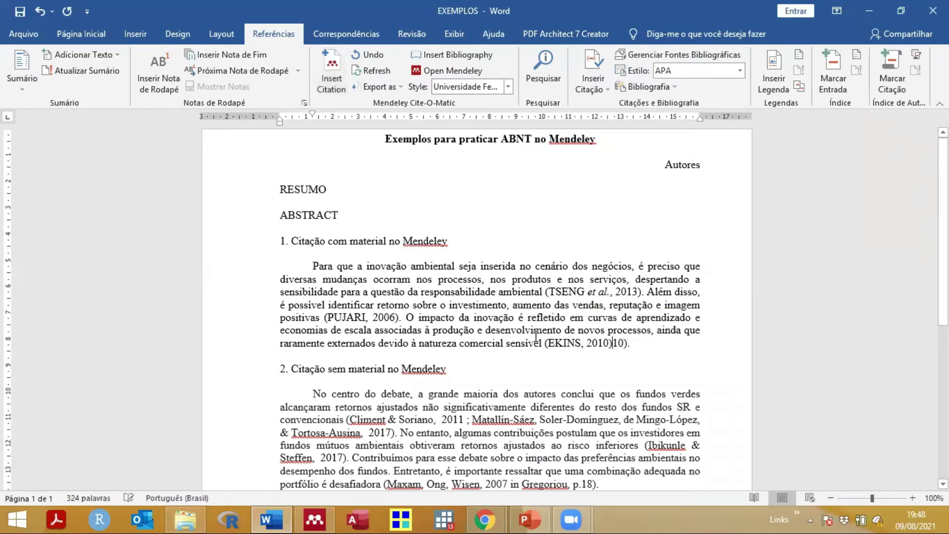
{"action": "key", "text": "Delete"}
{"action": "key", "text": "Delete"}
Step: Review section 1's citation fields and the second heading, then switch to Mendeley Desktop
{"action": "scroll", "coordinate": [347, 319], "scroll_direction": "down", "scroll_amount": 1}
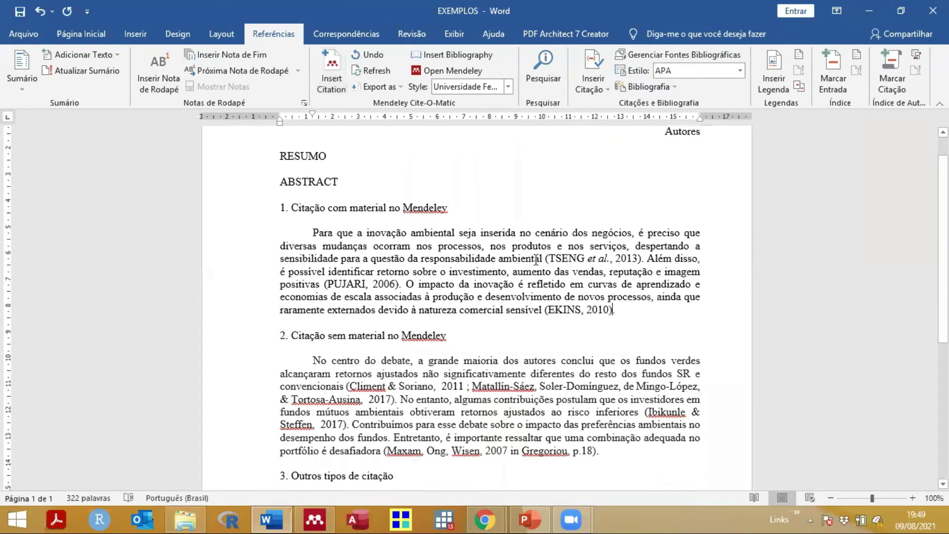
{"action": "left_click_drag", "start_coordinate": [286, 207], "coordinate": [618, 309]}
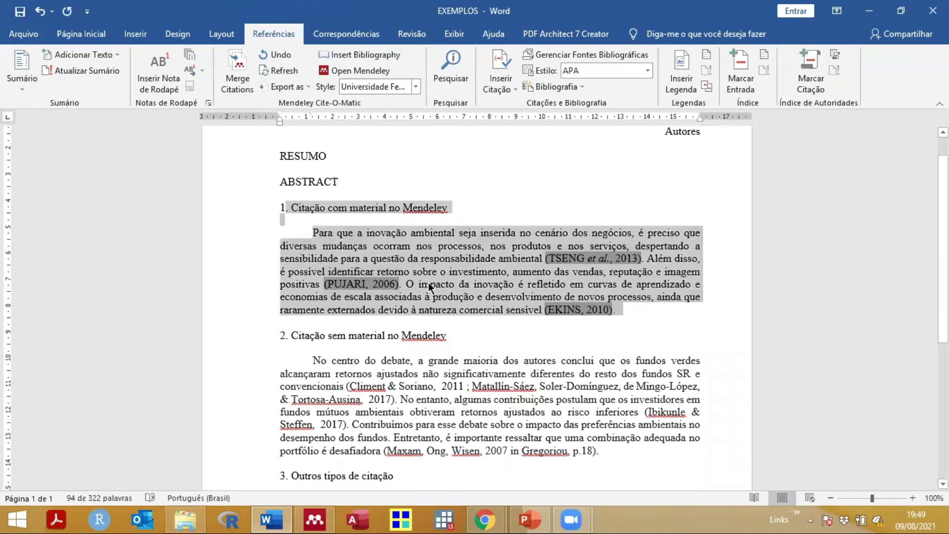
{"action": "scroll", "coordinate": [430, 287], "scroll_direction": "down", "scroll_amount": 4}
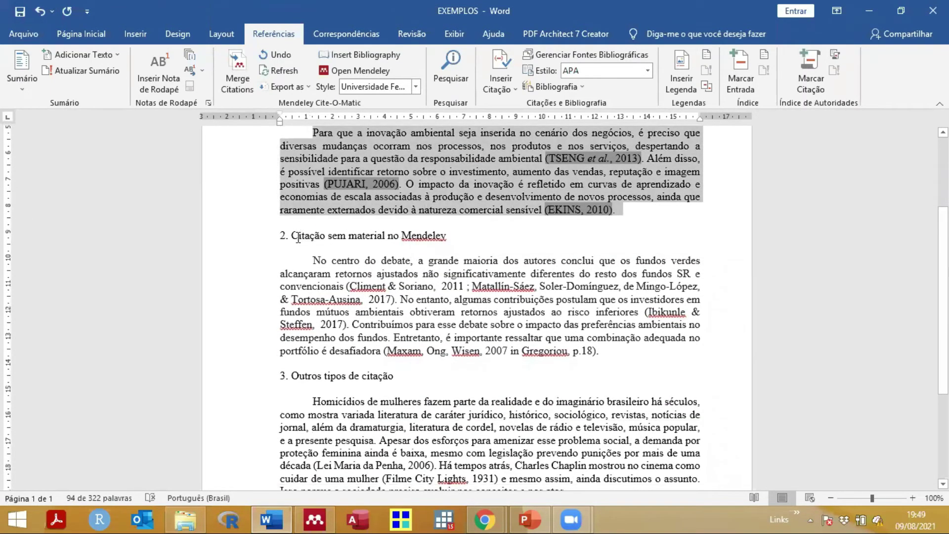
{"action": "double_click", "coordinate": [298, 237]}
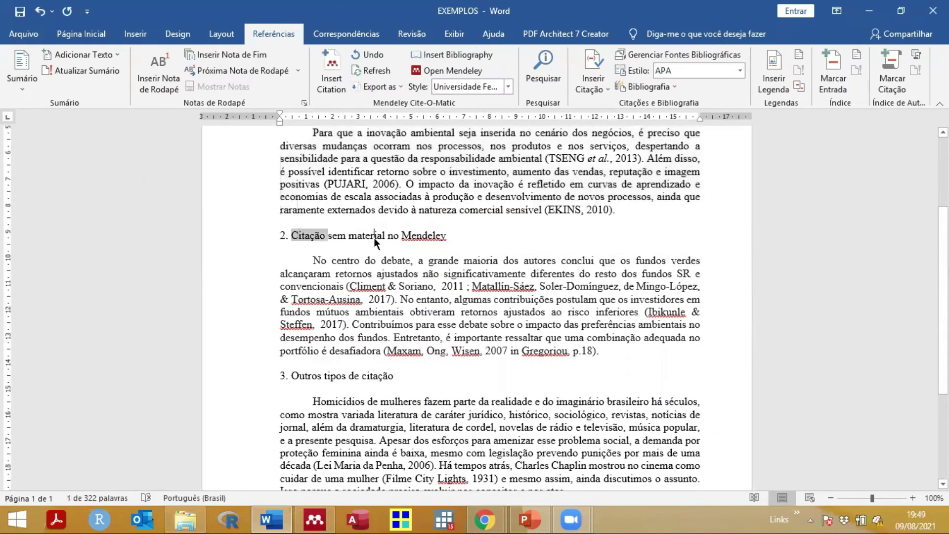
{"action": "double_click", "coordinate": [374, 236]}
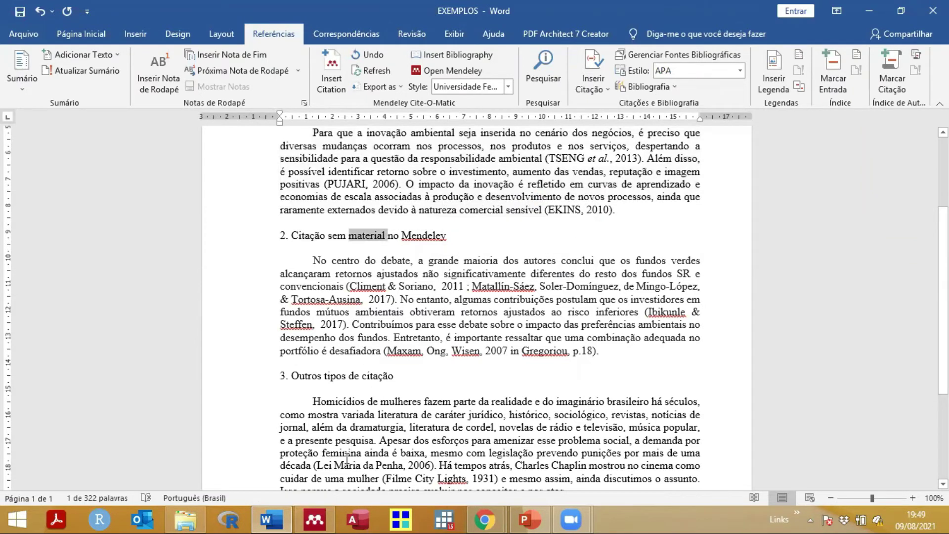
{"action": "left_click", "coordinate": [325, 518]}
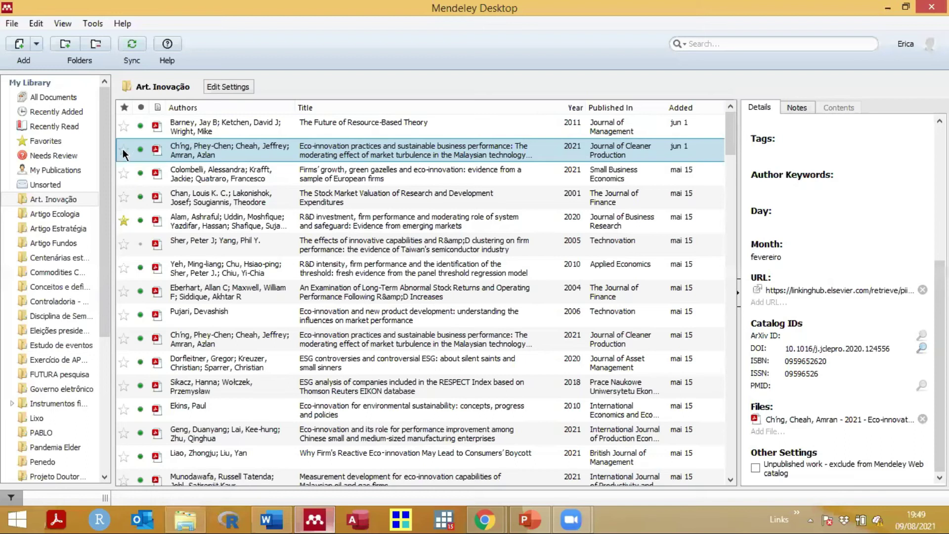
Step: Browse Add Files to D:\Doutorado 2019\1 semestre 2021\PET FAGEN\Minicurso\Bibliografia, select Climent-Soriano2011, then cancel
{"action": "left_click_drag", "start_coordinate": [109, 165], "coordinate": [108, 102]}
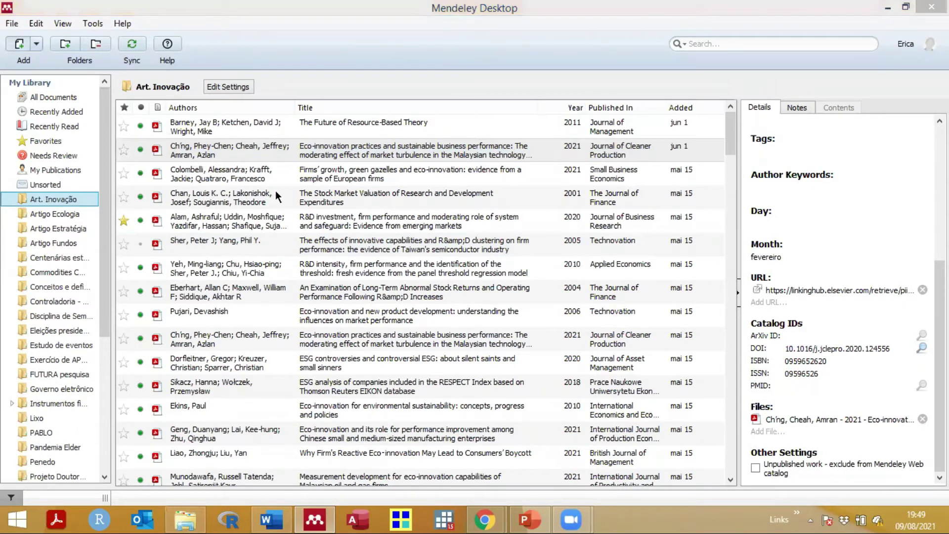
{"action": "key", "text": "ctrl+o"}
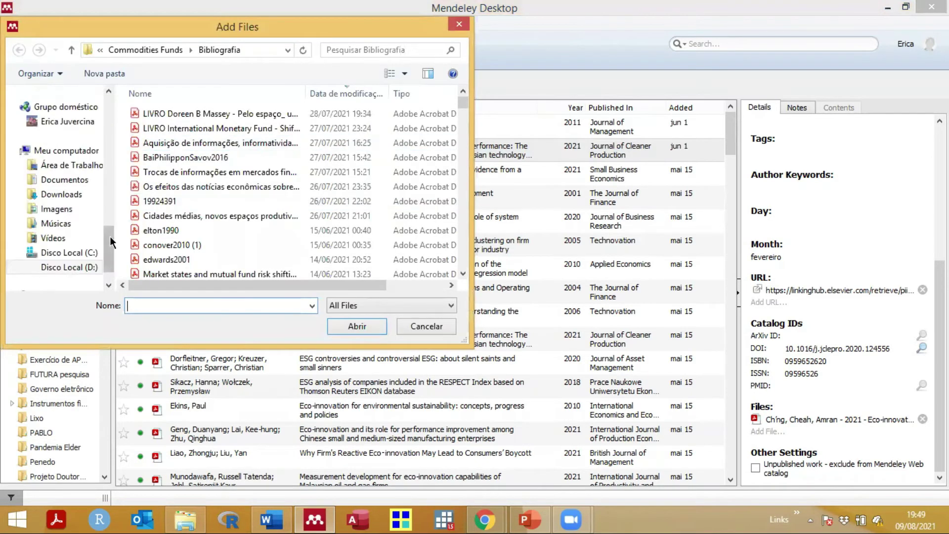
{"action": "left_click", "coordinate": [74, 267]}
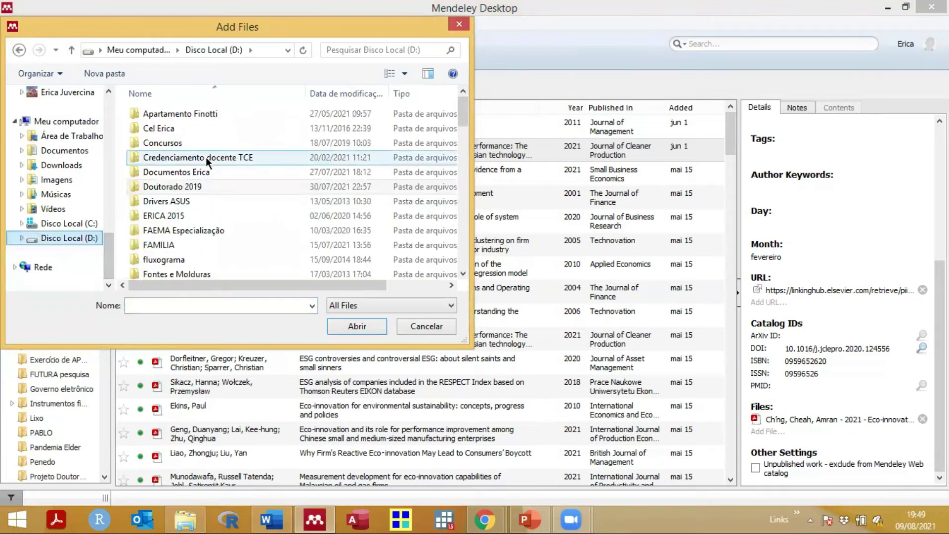
{"action": "double_click", "coordinate": [165, 186]}
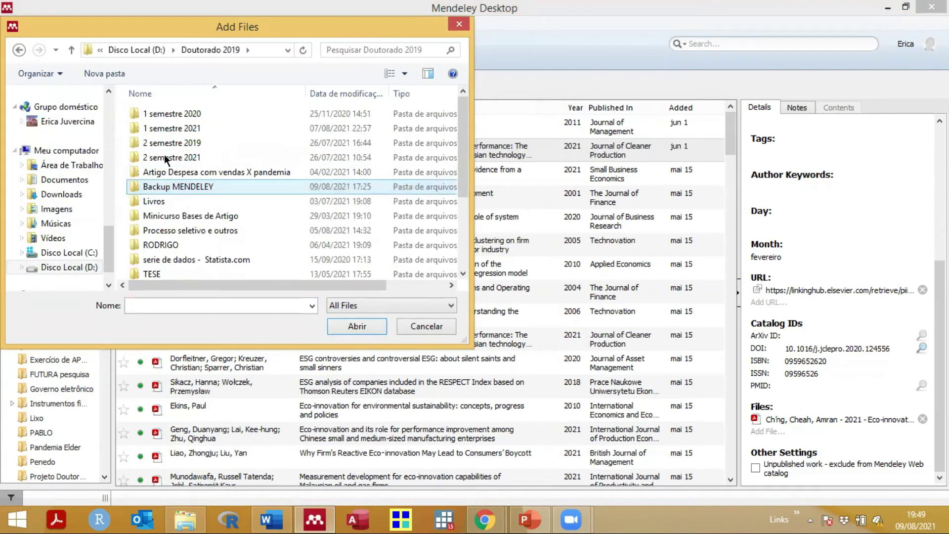
{"action": "double_click", "coordinate": [166, 129]}
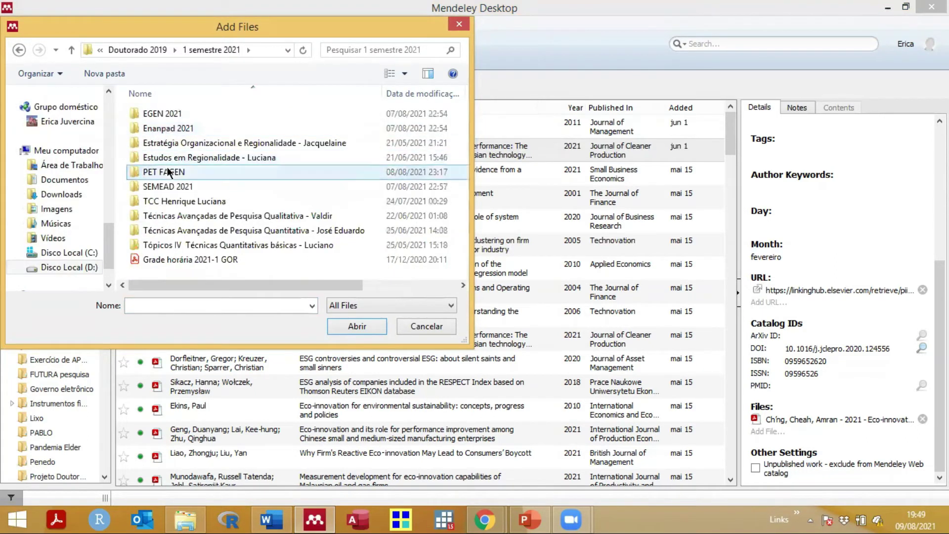
{"action": "double_click", "coordinate": [167, 172]}
{"action": "double_click", "coordinate": [157, 113]}
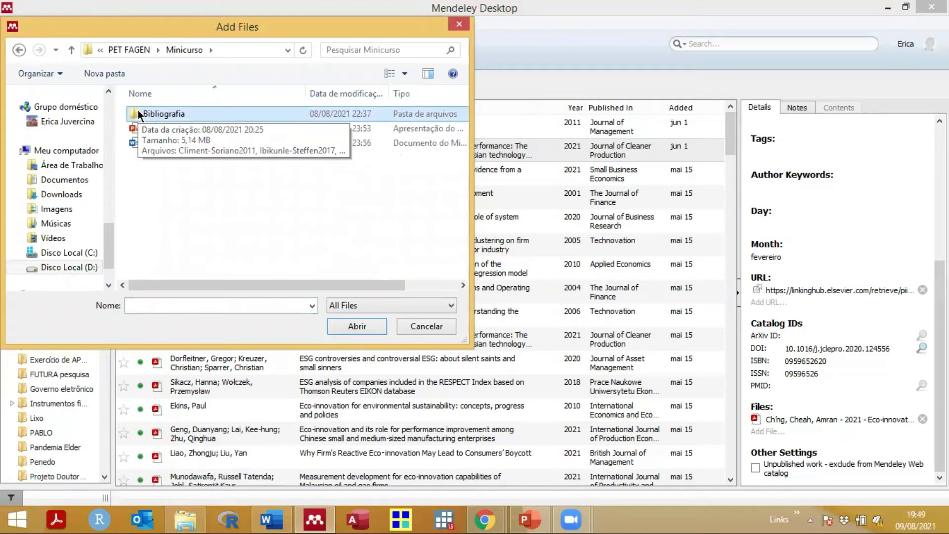
{"action": "double_click", "coordinate": [138, 113]}
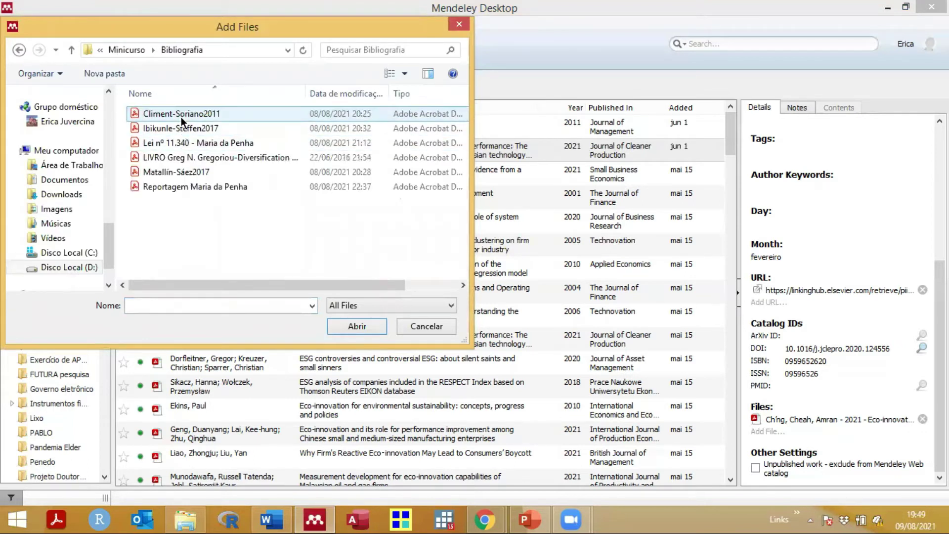
{"action": "left_click", "coordinate": [153, 113]}
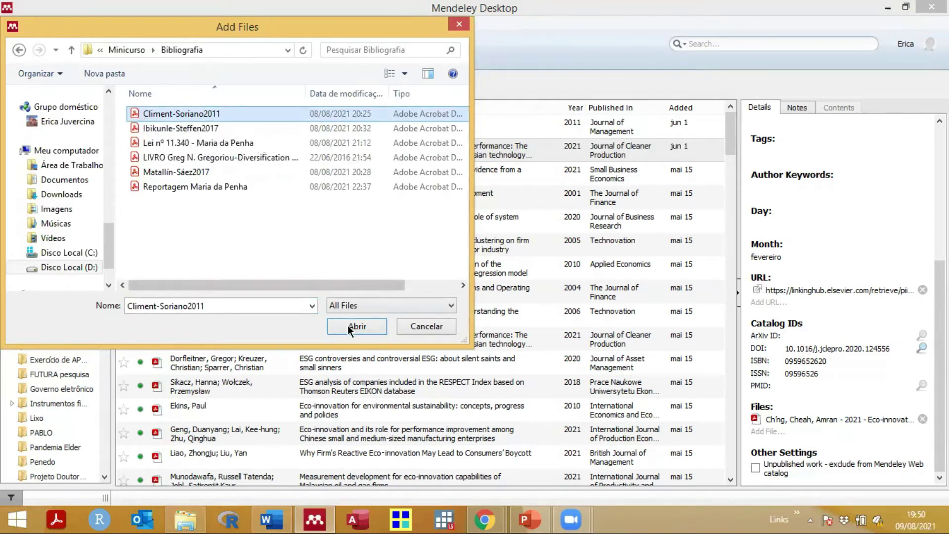
{"action": "left_click", "coordinate": [409, 327]}
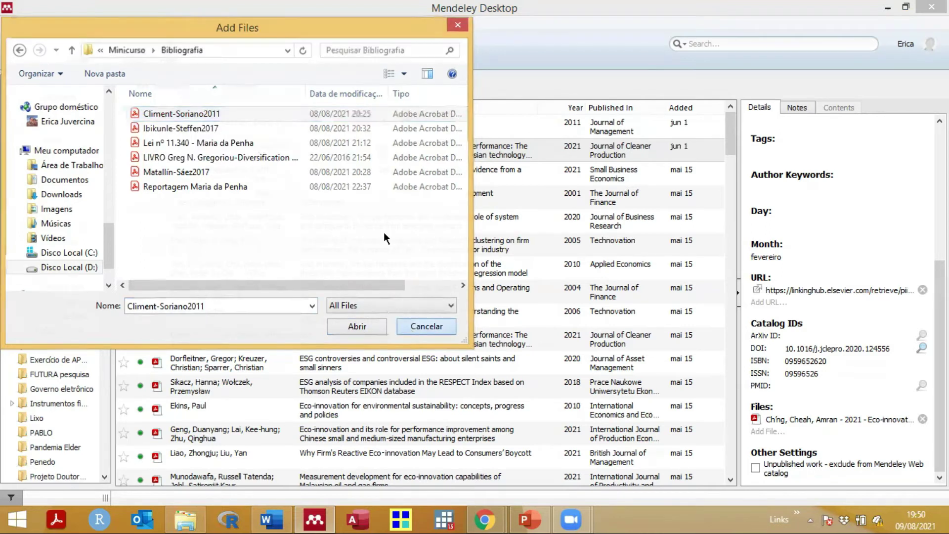
Step: Create a new library folder and name it 'Minicurso'
{"action": "scroll", "coordinate": [106, 170], "scroll_direction": "down", "scroll_amount": 1}
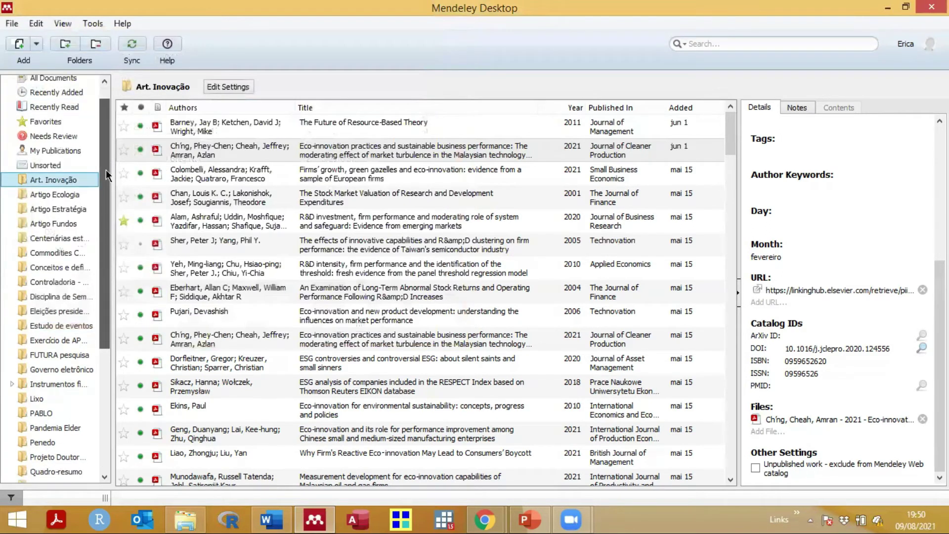
{"action": "scroll", "coordinate": [65, 190], "scroll_direction": "down", "scroll_amount": 3}
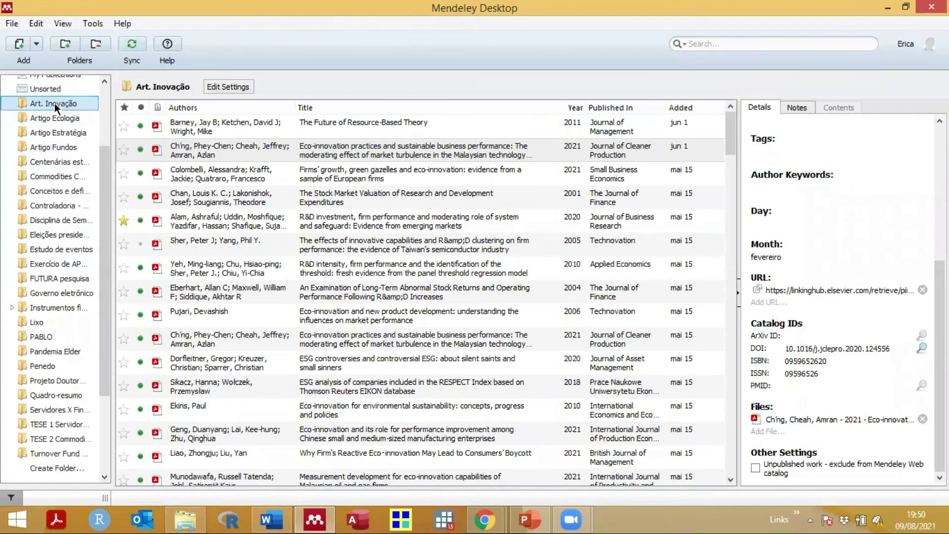
{"action": "left_click_drag", "start_coordinate": [102, 170], "coordinate": [91, 283]}
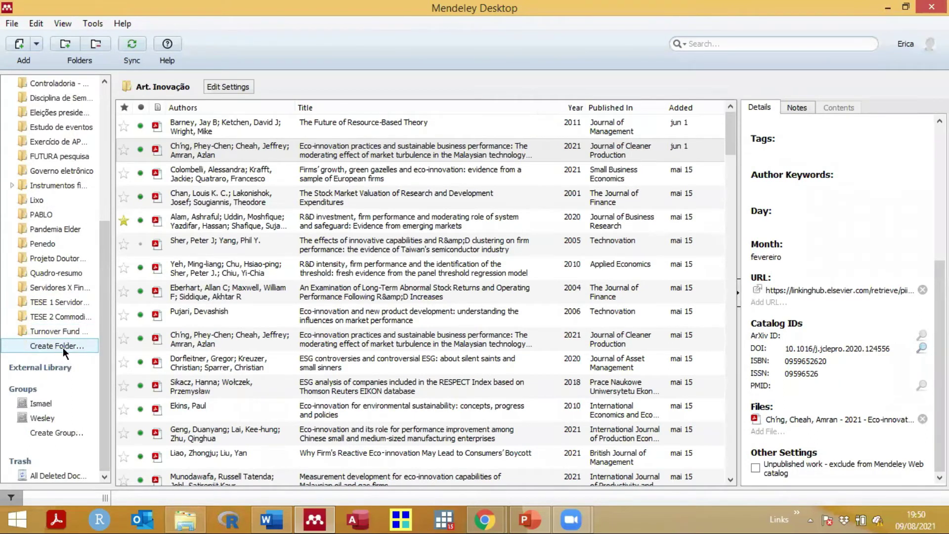
{"action": "left_click_drag", "start_coordinate": [103, 329], "coordinate": [99, 132]}
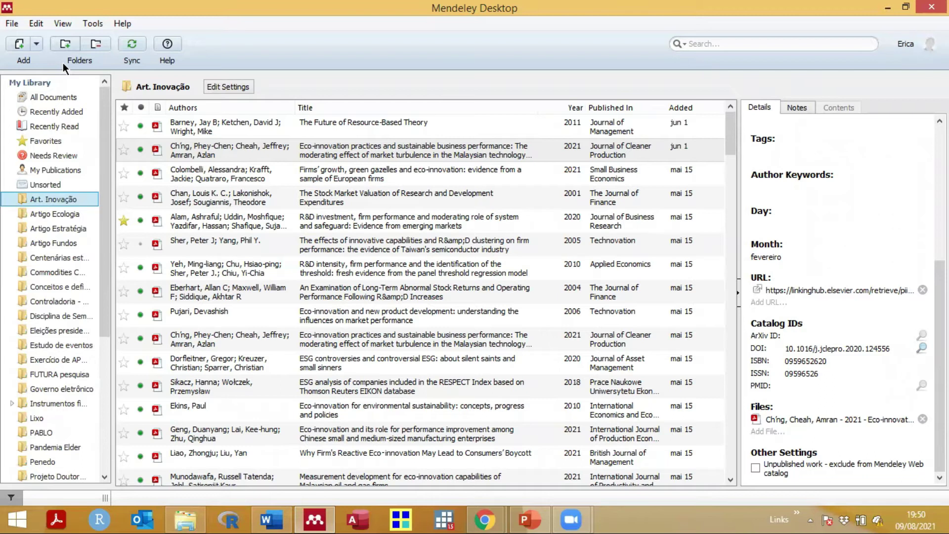
{"action": "scroll", "coordinate": [34, 353], "scroll_direction": "down", "scroll_amount": 5}
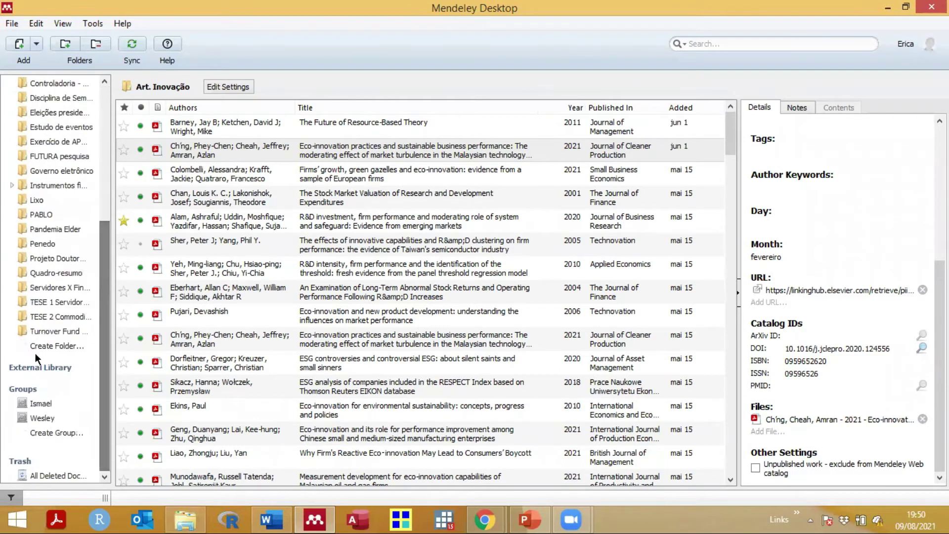
{"action": "left_click", "coordinate": [43, 348]}
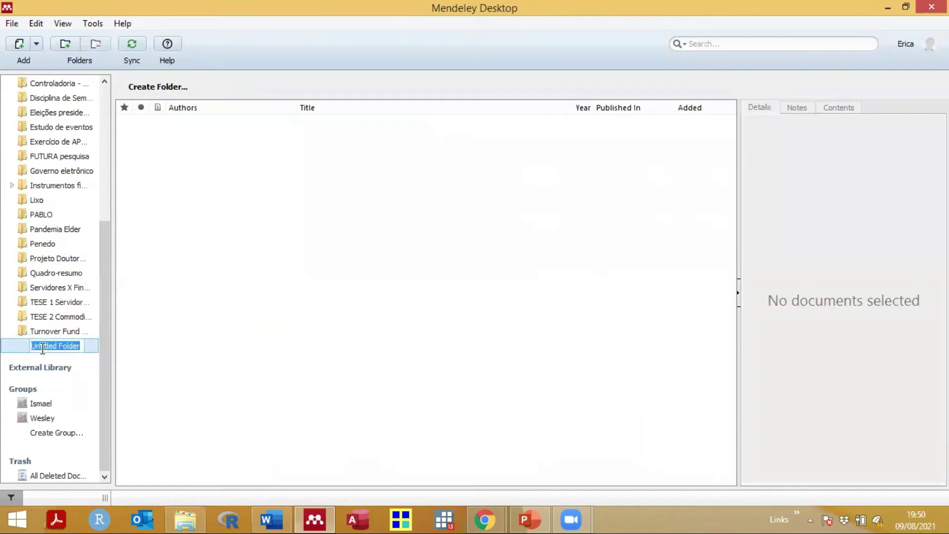
{"action": "type", "text": "Minor"}
{"action": "type", "text": "urso"}
{"action": "key", "text": "Return"}
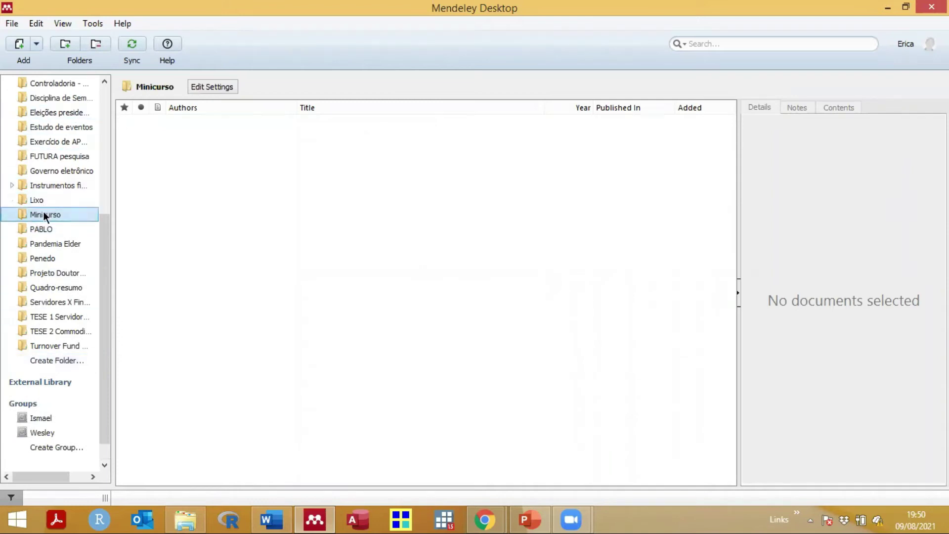
{"action": "left_click", "coordinate": [228, 178]}
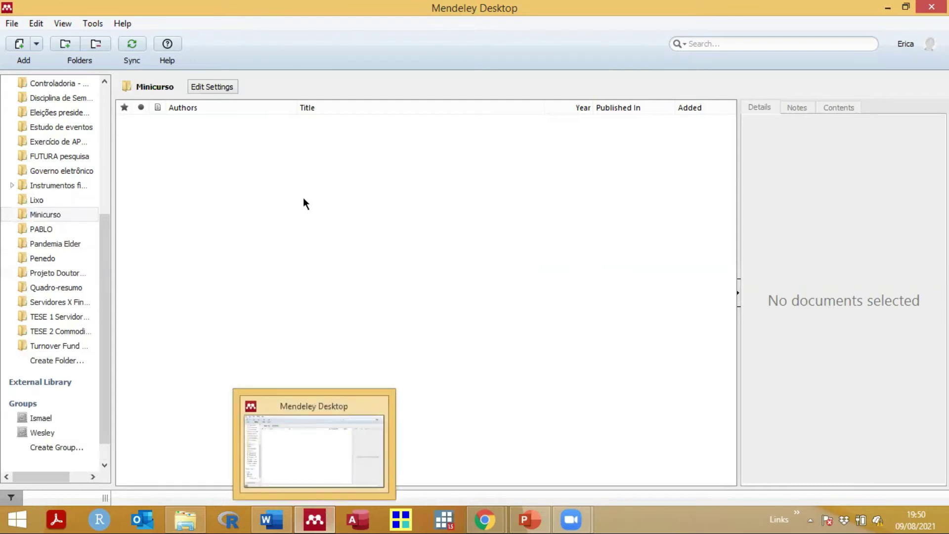
Step: Import Climent-Soriano2011 from the Bibliografia folder into Minicurso and open 'Green and Good?' for reading
{"action": "left_click", "coordinate": [43, 61]}
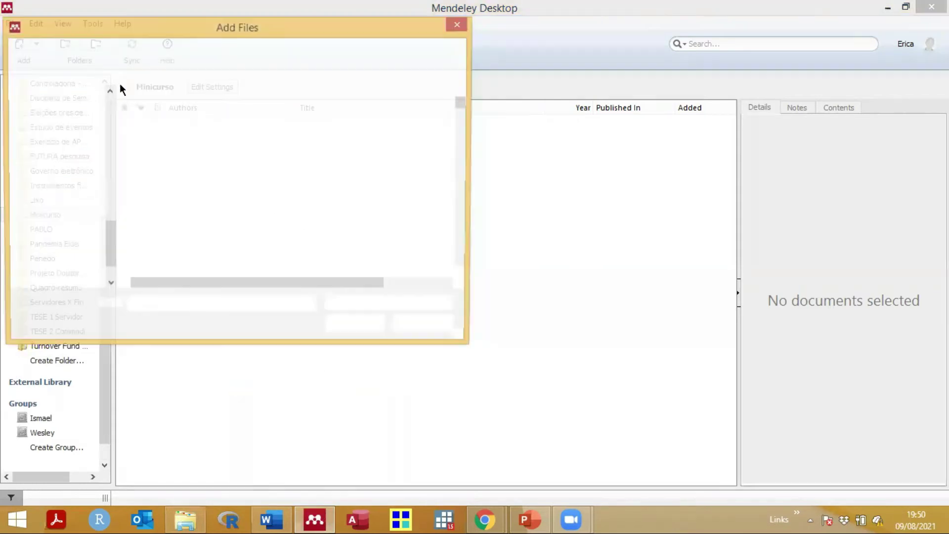
{"action": "scroll", "coordinate": [85, 254], "scroll_direction": "down", "scroll_amount": 1}
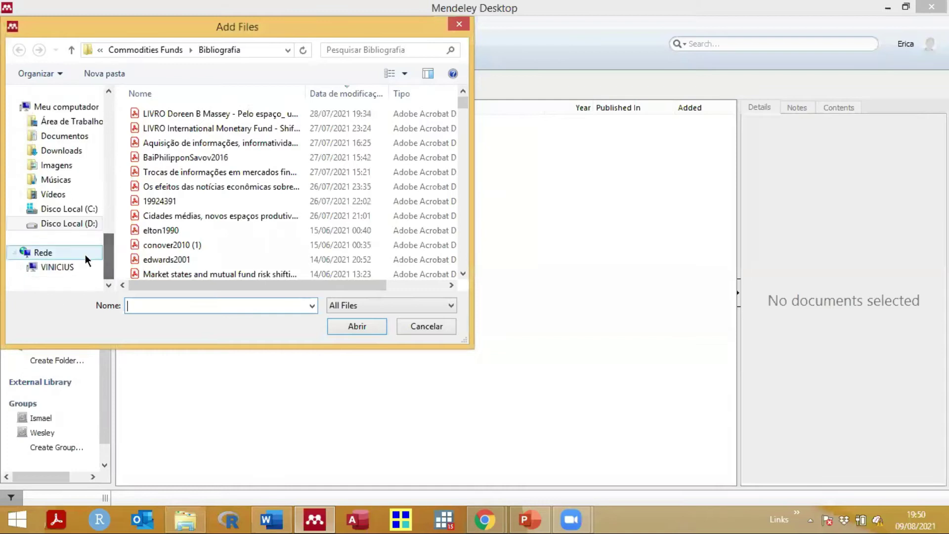
{"action": "left_click", "coordinate": [64, 223]}
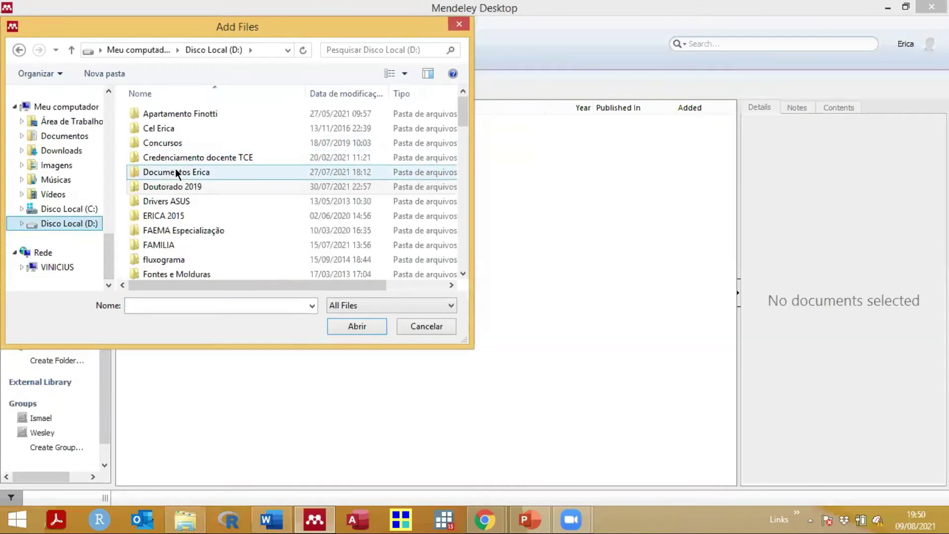
{"action": "double_click", "coordinate": [170, 186]}
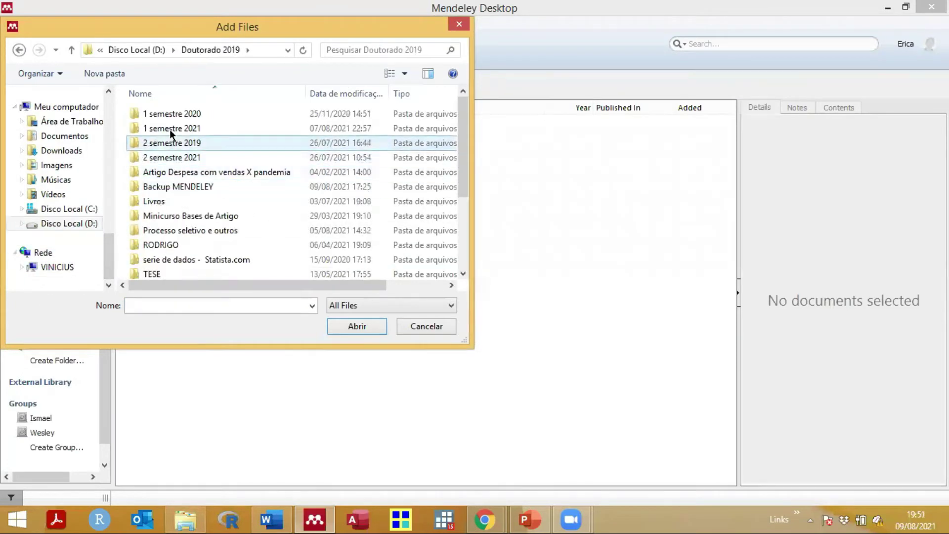
{"action": "double_click", "coordinate": [170, 129]}
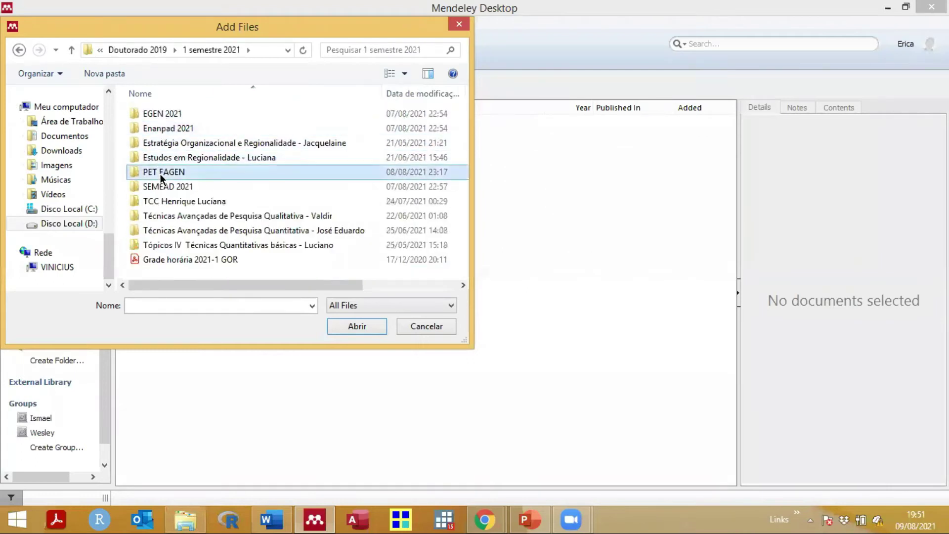
{"action": "double_click", "coordinate": [159, 174]}
{"action": "double_click", "coordinate": [160, 115]}
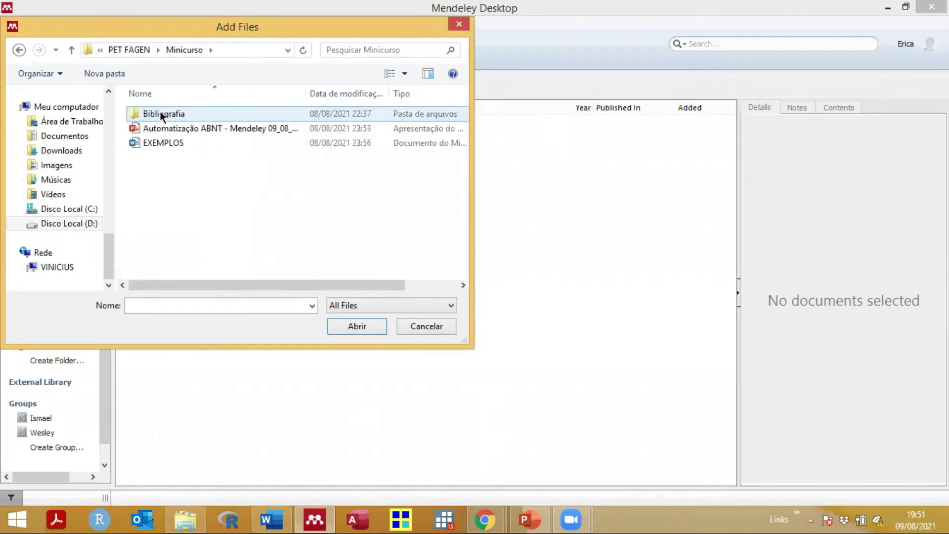
{"action": "double_click", "coordinate": [161, 115]}
{"action": "left_click", "coordinate": [161, 114]}
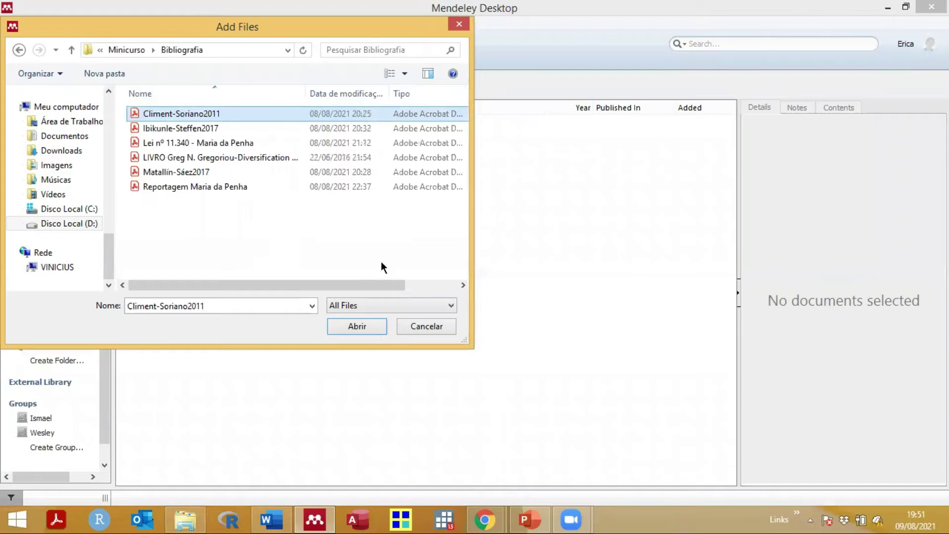
{"action": "left_click", "coordinate": [356, 328]}
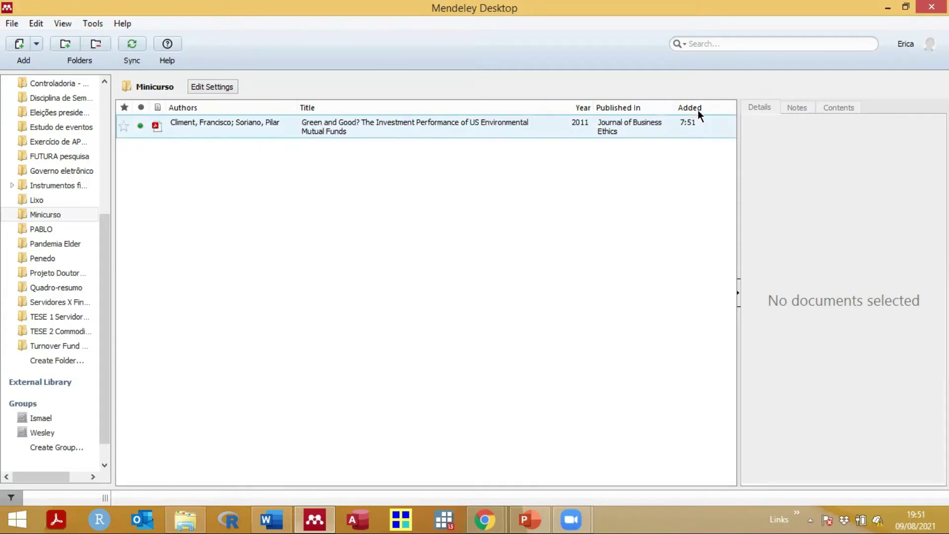
{"action": "double_click", "coordinate": [373, 125]}
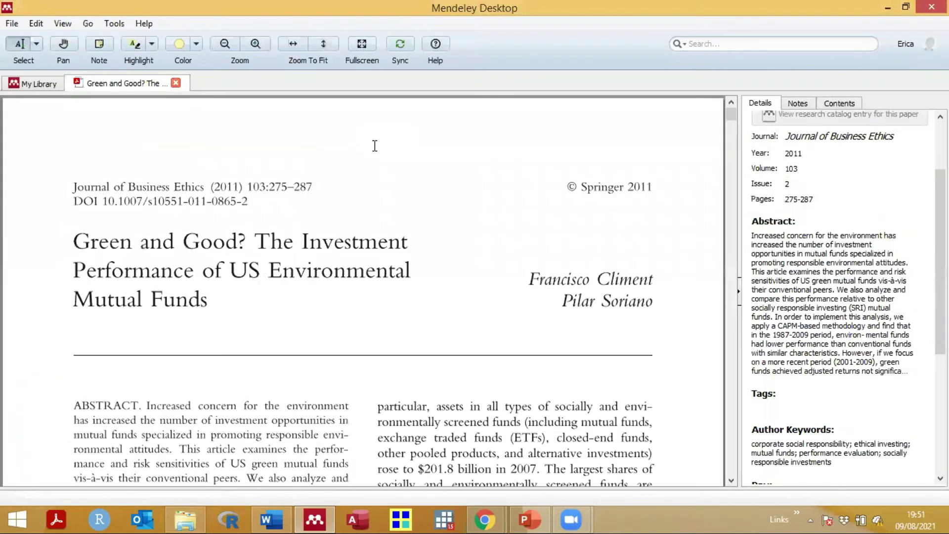
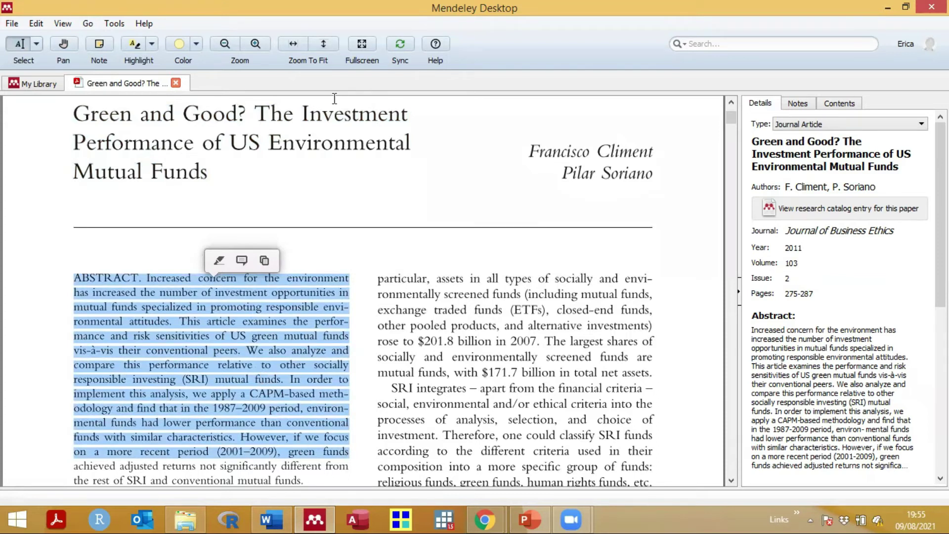
Step: Highlight the article's abstract paragraph in yellow
{"action": "left_click", "coordinate": [111, 306]}
{"action": "left_click_drag", "start_coordinate": [75, 274], "coordinate": [303, 483]}
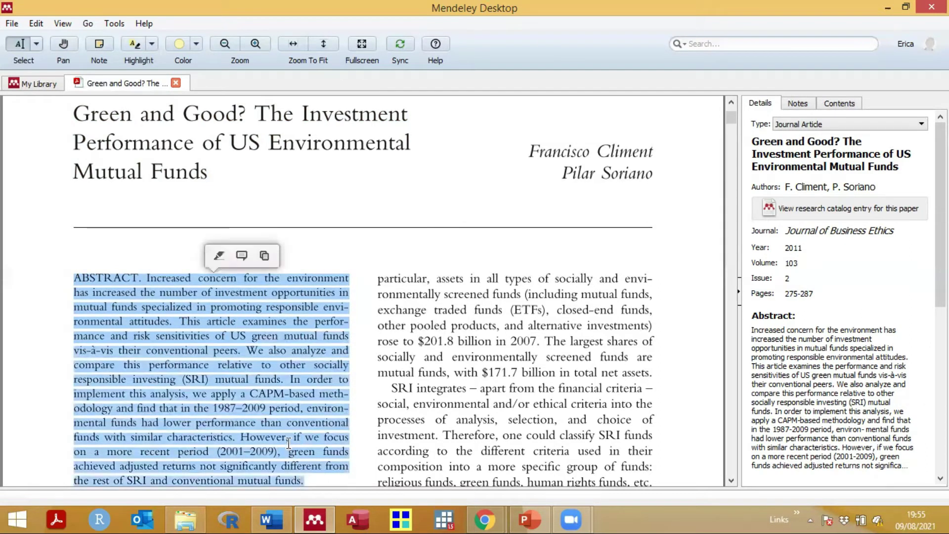
{"action": "left_click", "coordinate": [218, 254]}
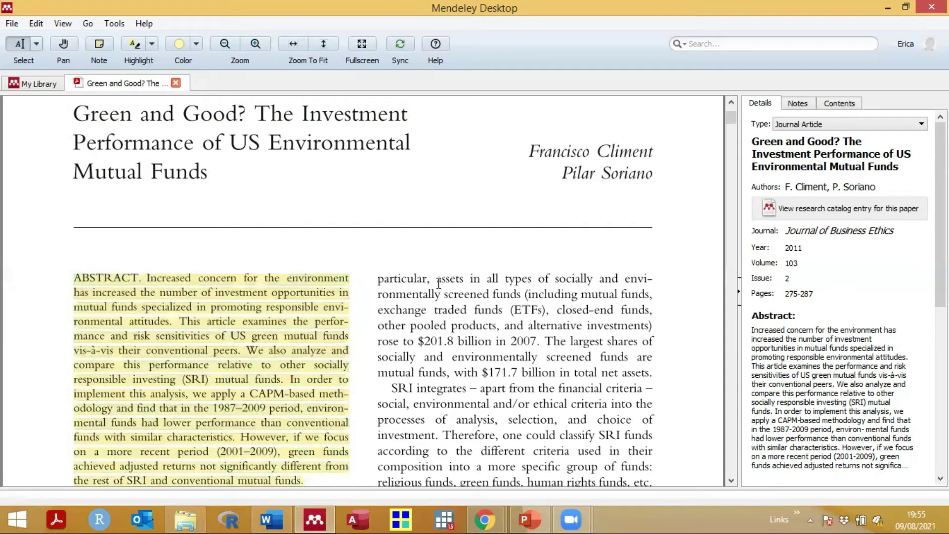
Step: Highlight the passage starting at 'assets', attach an 'Importante' note, and show the article's notes
{"action": "scroll", "coordinate": [458, 284], "scroll_direction": "down", "scroll_amount": 3}
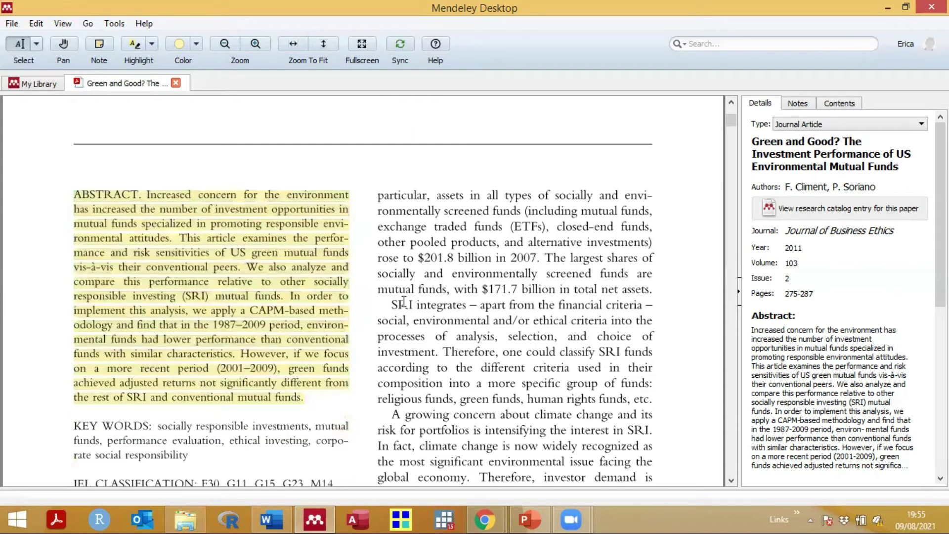
{"action": "left_click_drag", "start_coordinate": [391, 305], "coordinate": [543, 391]}
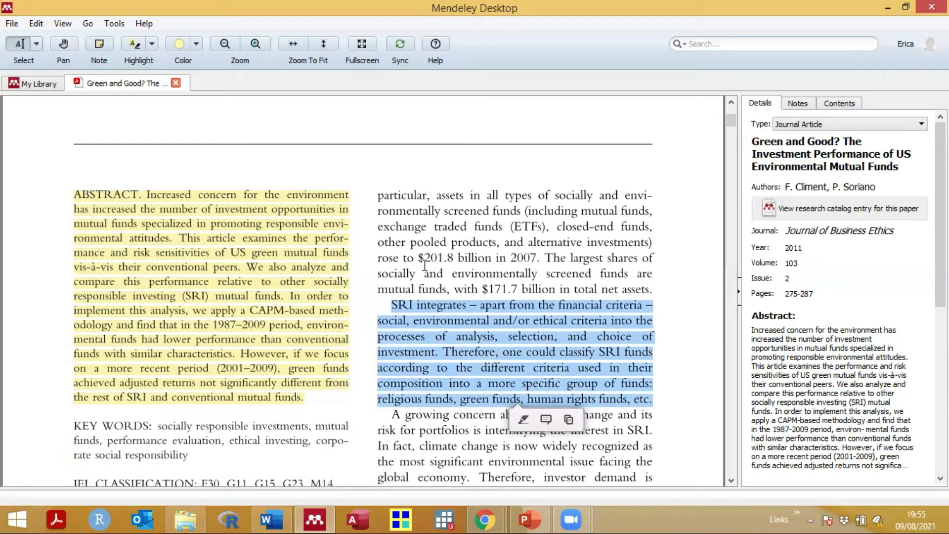
{"action": "left_click", "coordinate": [429, 201]}
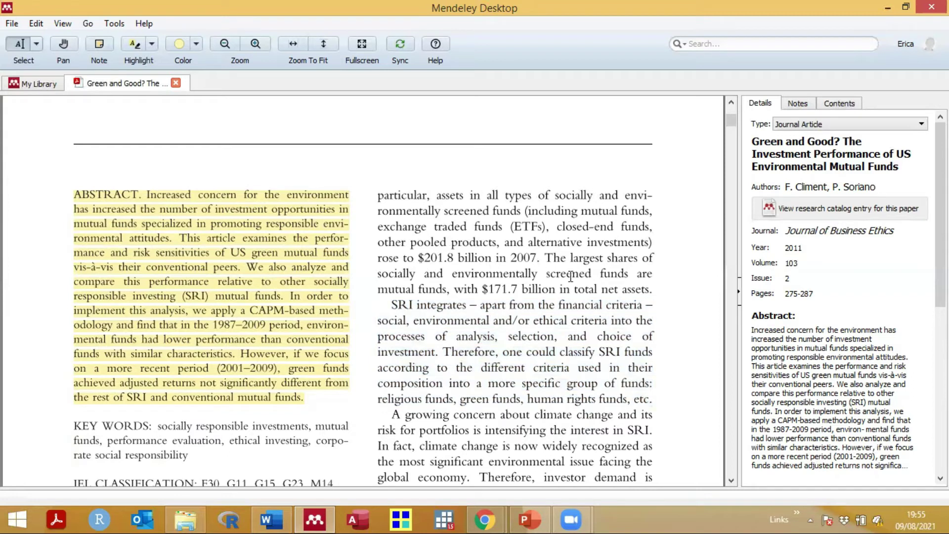
{"action": "left_click_drag", "start_coordinate": [436, 195], "coordinate": [657, 297]}
{"action": "left_click", "coordinate": [696, 206]}
{"action": "left_click_drag", "start_coordinate": [436, 196], "coordinate": [645, 293]}
{"action": "left_click", "coordinate": [545, 314]}
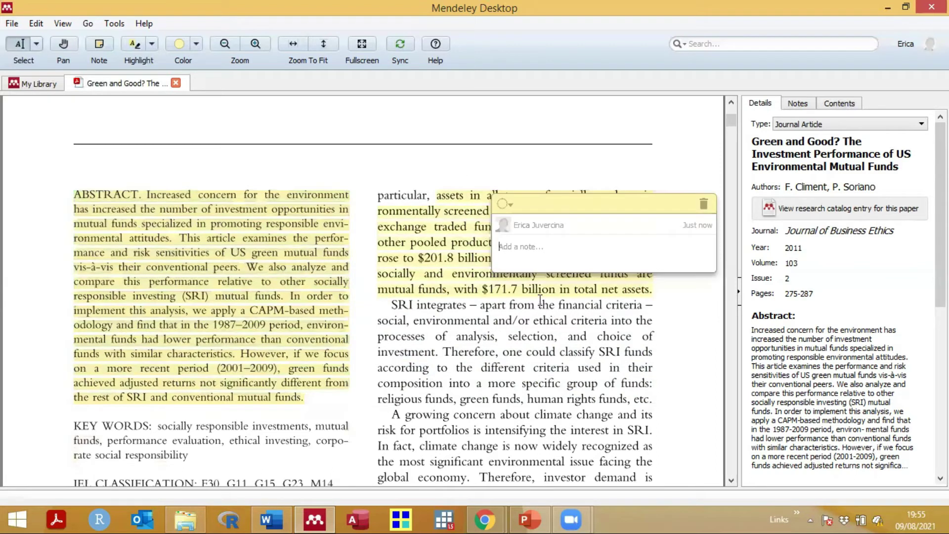
{"action": "type", "text": "Importante"}
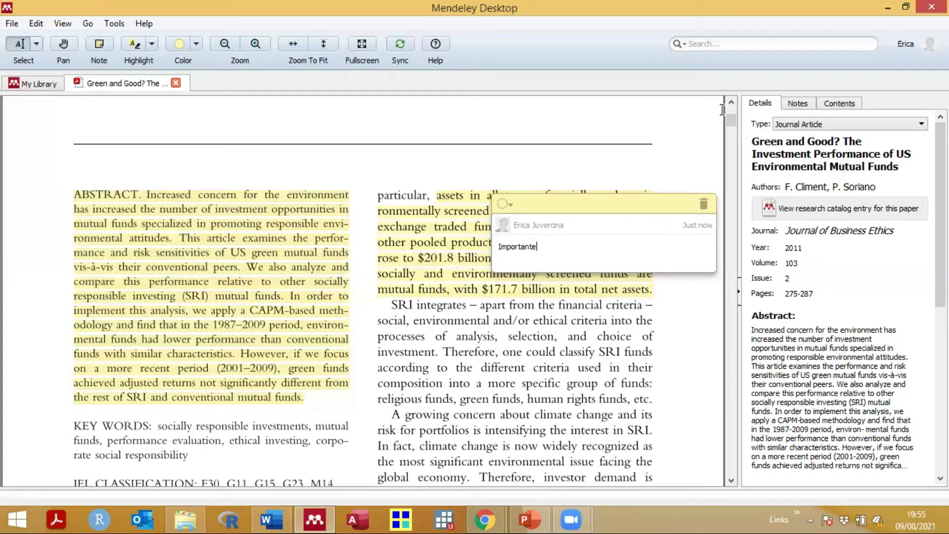
{"action": "left_click", "coordinate": [665, 191]}
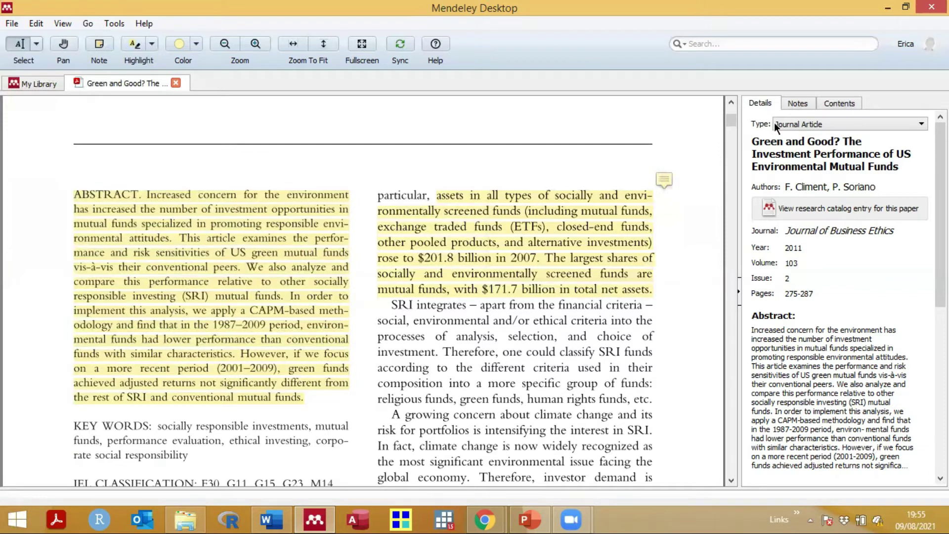
{"action": "left_click", "coordinate": [798, 102]}
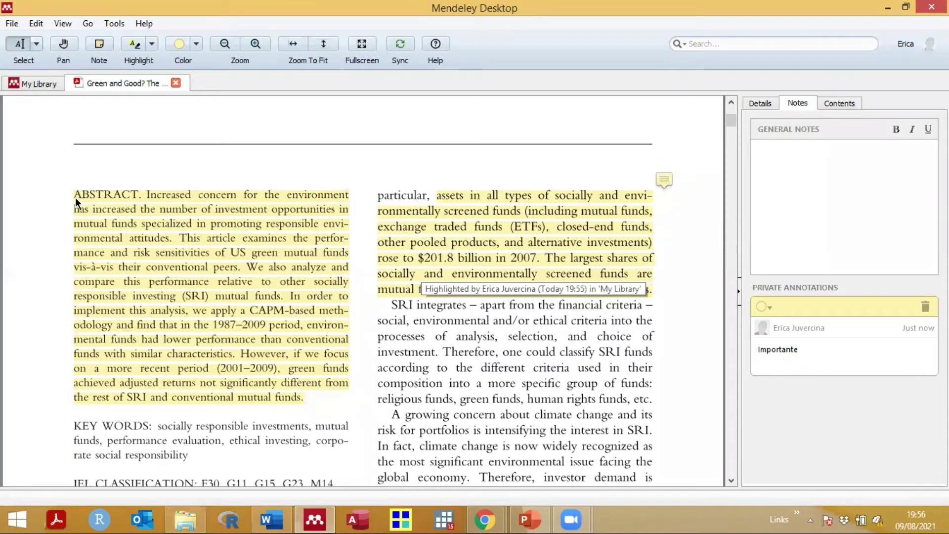
{"action": "left_click_drag", "start_coordinate": [75, 194], "coordinate": [300, 405]}
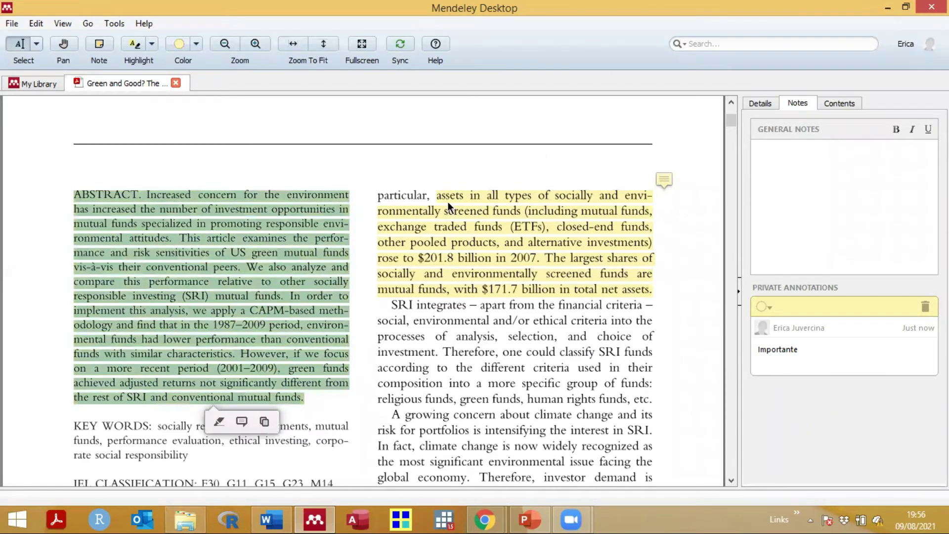
{"action": "left_click", "coordinate": [664, 180]}
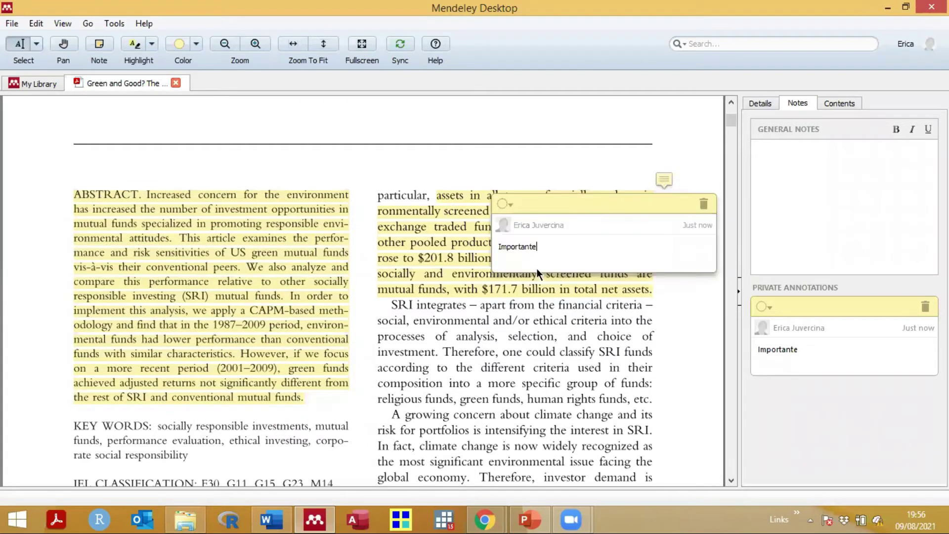
{"action": "left_click", "coordinate": [531, 169]}
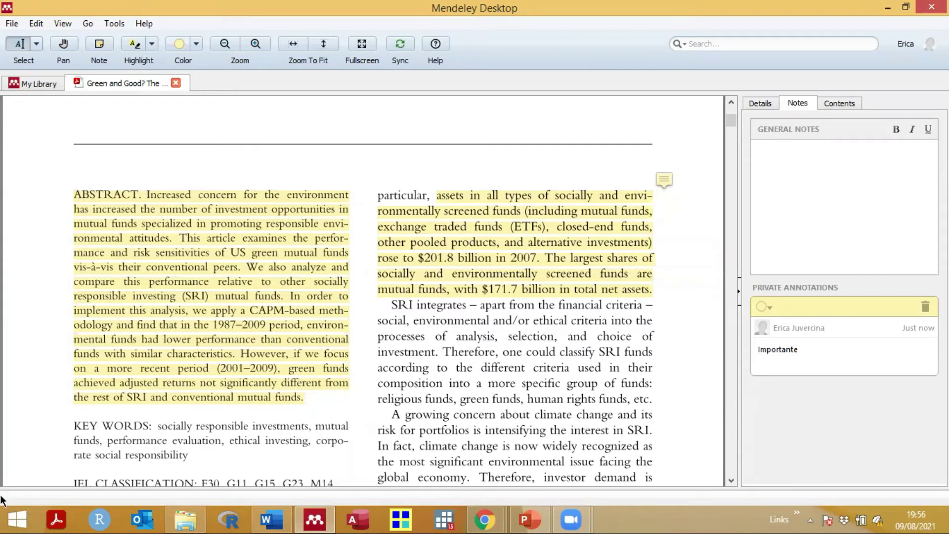
{"action": "left_click_drag", "start_coordinate": [74, 427], "coordinate": [148, 421]}
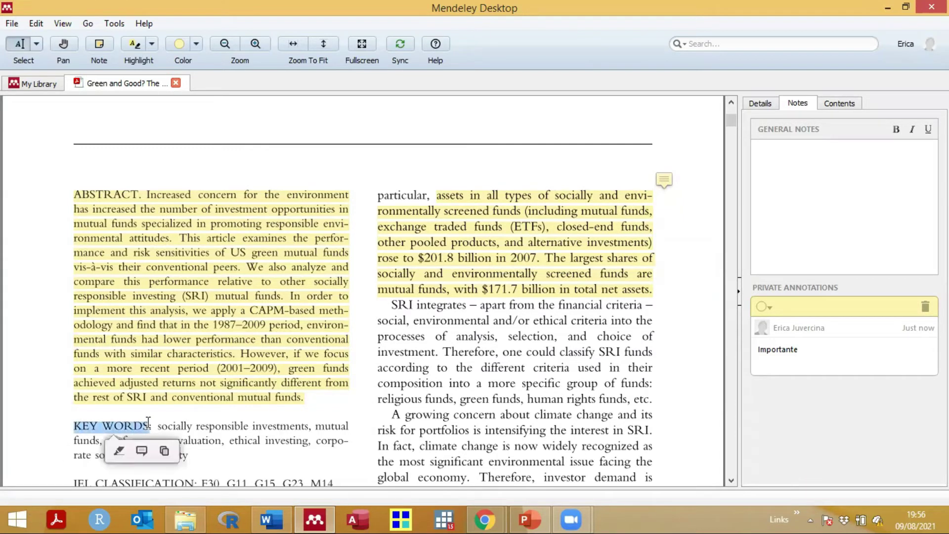
{"action": "left_click", "coordinate": [163, 451]}
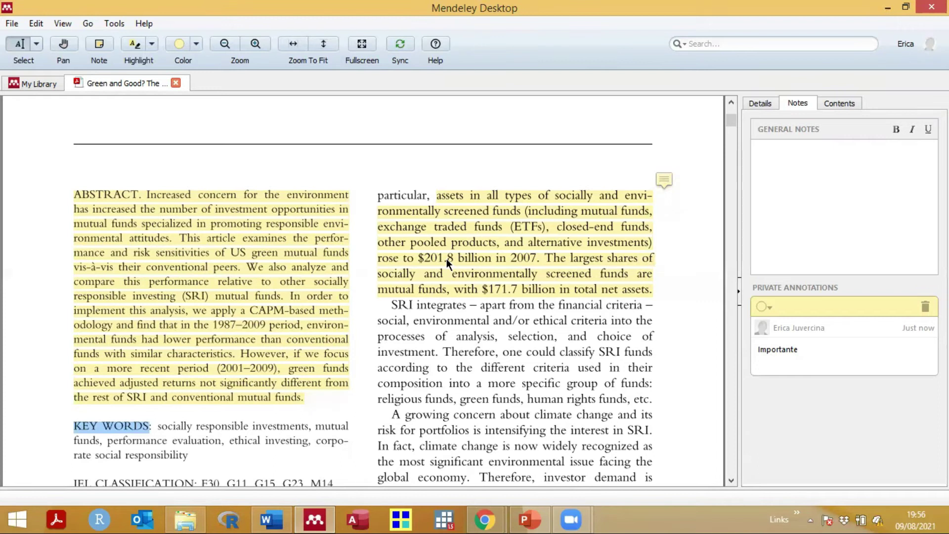
{"action": "mouse_move", "coordinate": [447, 259]}
{"action": "scroll", "coordinate": [445, 315], "scroll_direction": "up", "scroll_amount": 5}
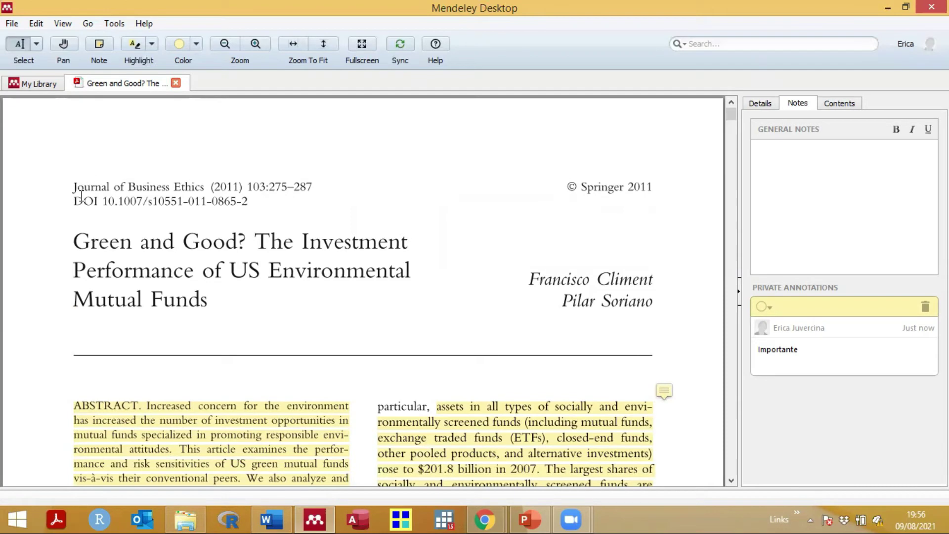
Step: Select the Introduction paragraphs on environmental issues, then close the PDF tab with Ctrl+W
{"action": "scroll", "coordinate": [96, 213], "scroll_direction": "down", "scroll_amount": 5}
{"action": "scroll", "coordinate": [95, 214], "scroll_direction": "down", "scroll_amount": 15}
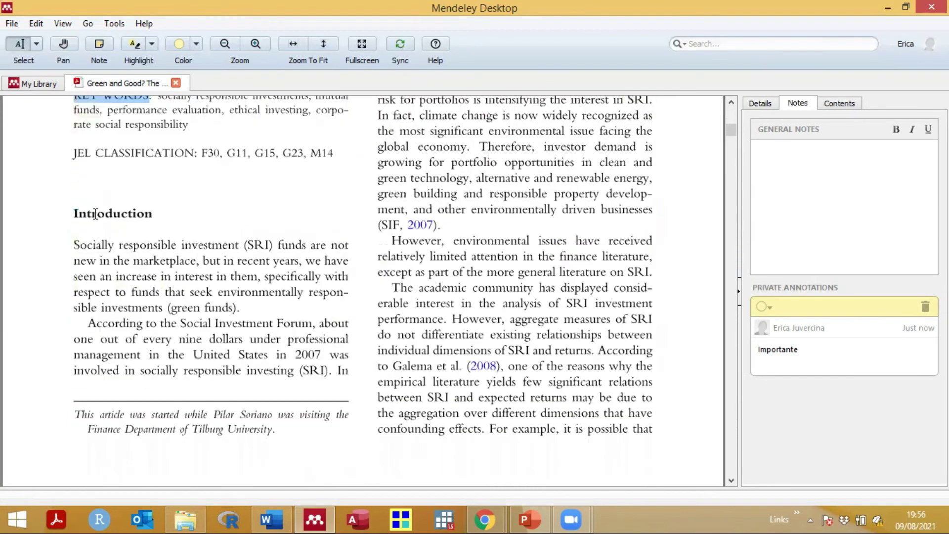
{"action": "scroll", "coordinate": [96, 214], "scroll_direction": "up", "scroll_amount": 6}
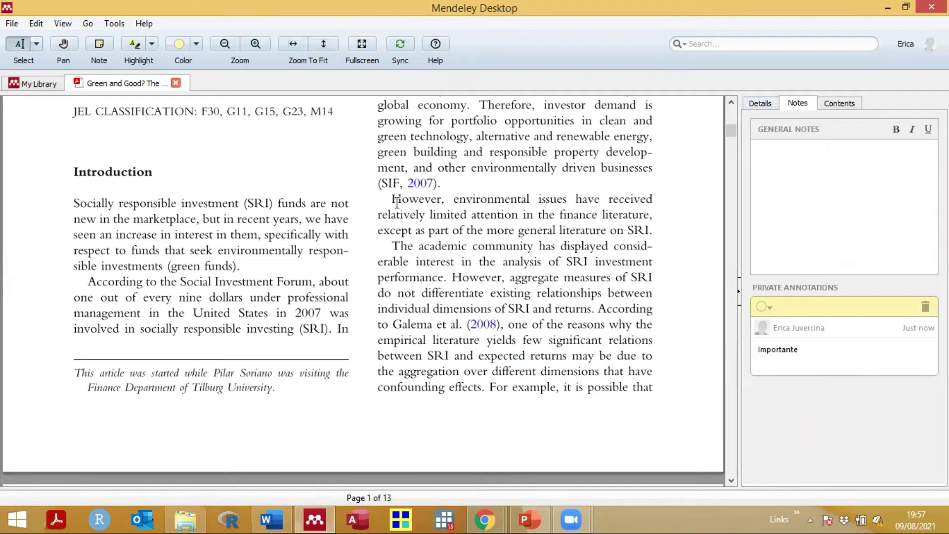
{"action": "left_click_drag", "start_coordinate": [487, 215], "coordinate": [568, 375]}
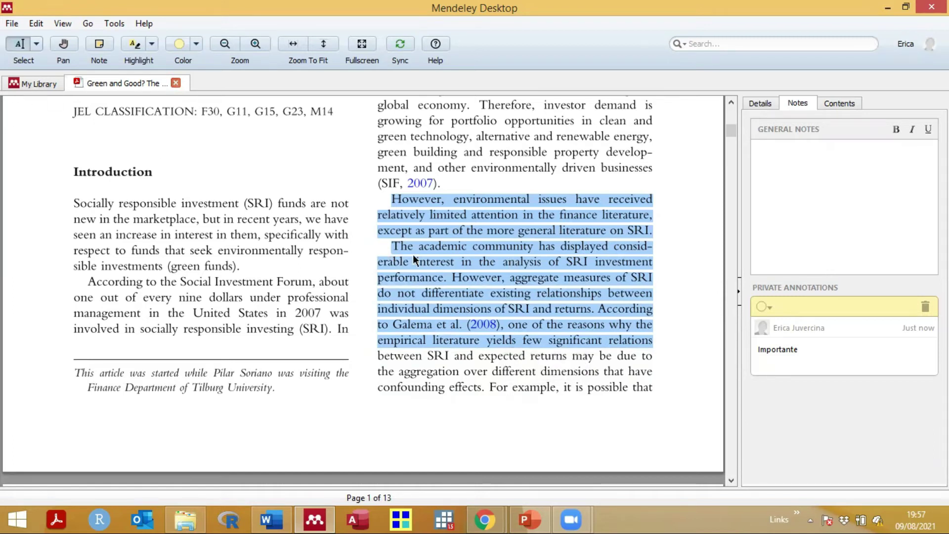
{"action": "key", "text": "ctrl+w"}
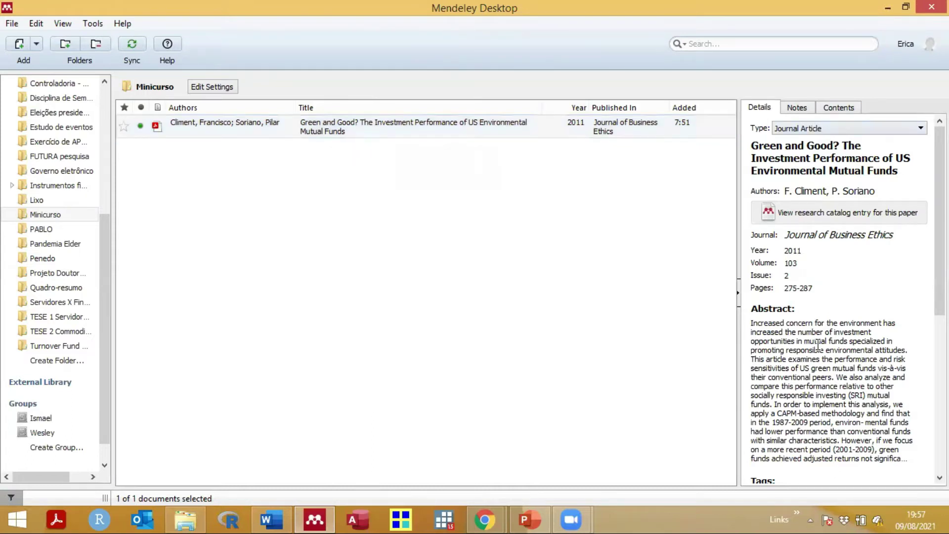
Step: Select the DOI under Catalog IDs and run the DOI lookup to refresh the Green and Good? metadata
{"action": "scroll", "coordinate": [818, 346], "scroll_direction": "down", "scroll_amount": 5}
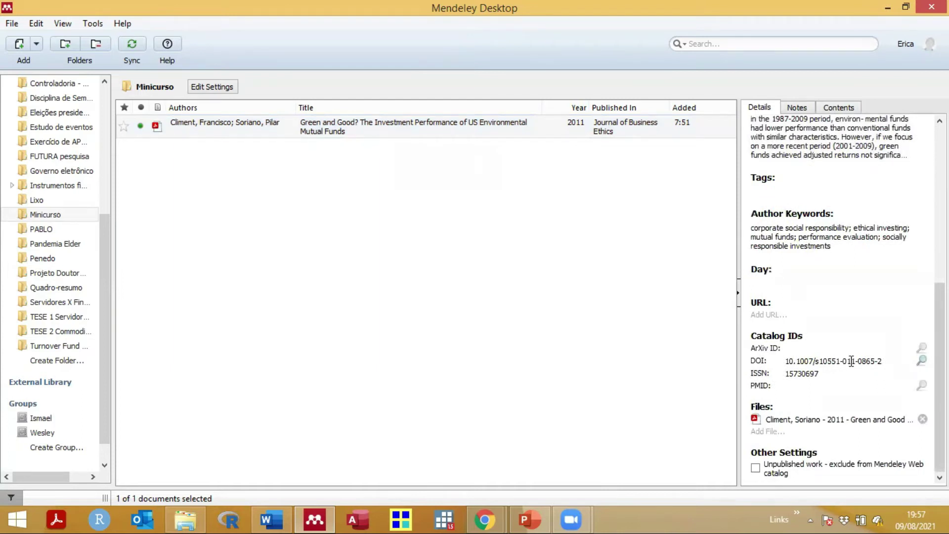
{"action": "left_click", "coordinate": [851, 361]}
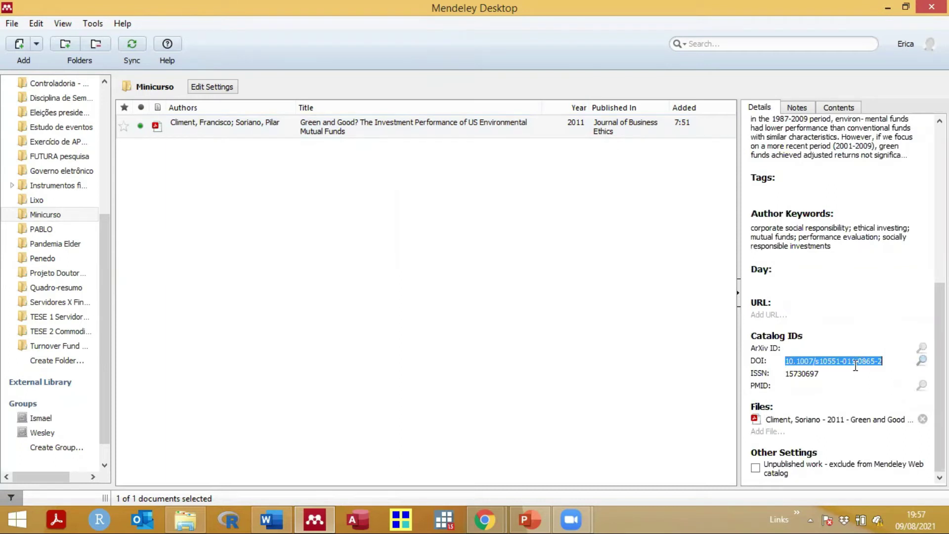
{"action": "scroll", "coordinate": [858, 345], "scroll_direction": "up", "scroll_amount": 10}
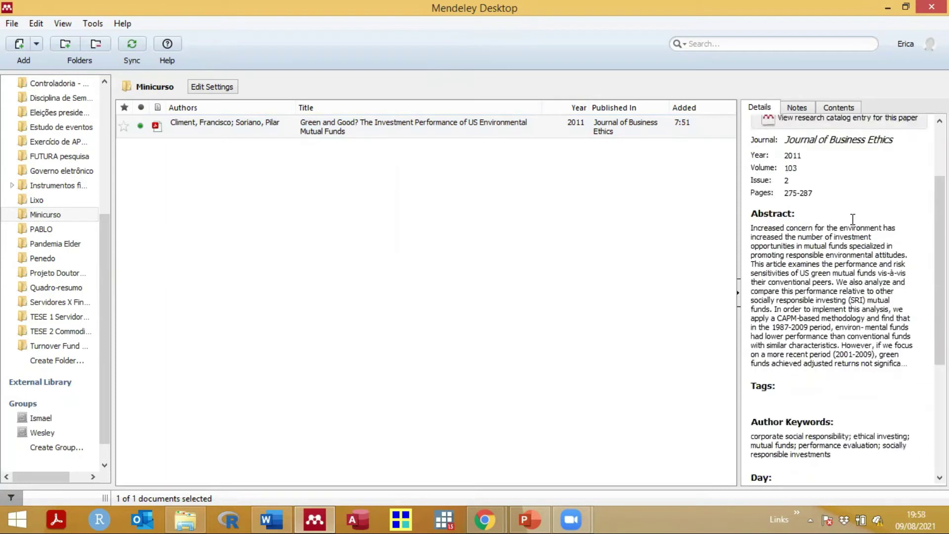
{"action": "left_click", "coordinate": [796, 289]}
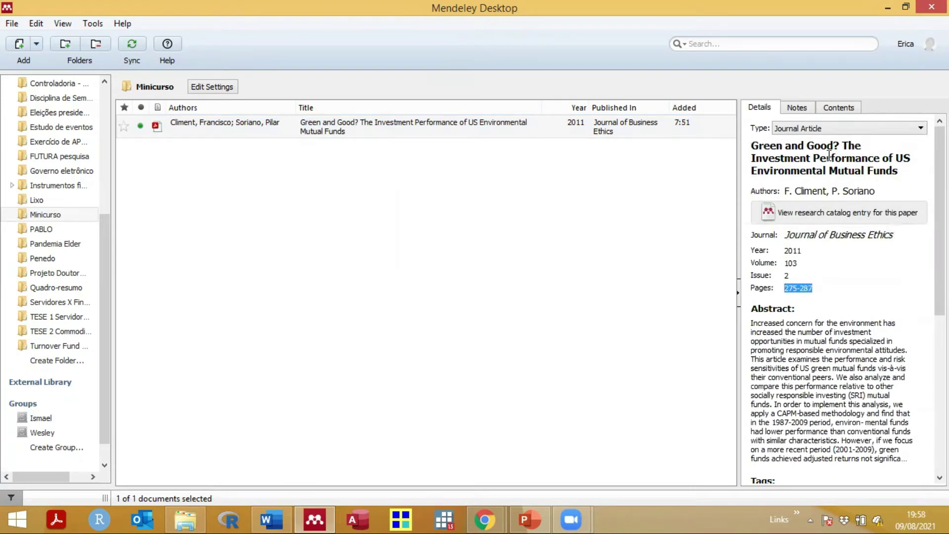
{"action": "scroll", "coordinate": [803, 271], "scroll_direction": "down", "scroll_amount": 6}
{"action": "double_click", "coordinate": [808, 364]}
{"action": "key", "text": "ctrl+a"}
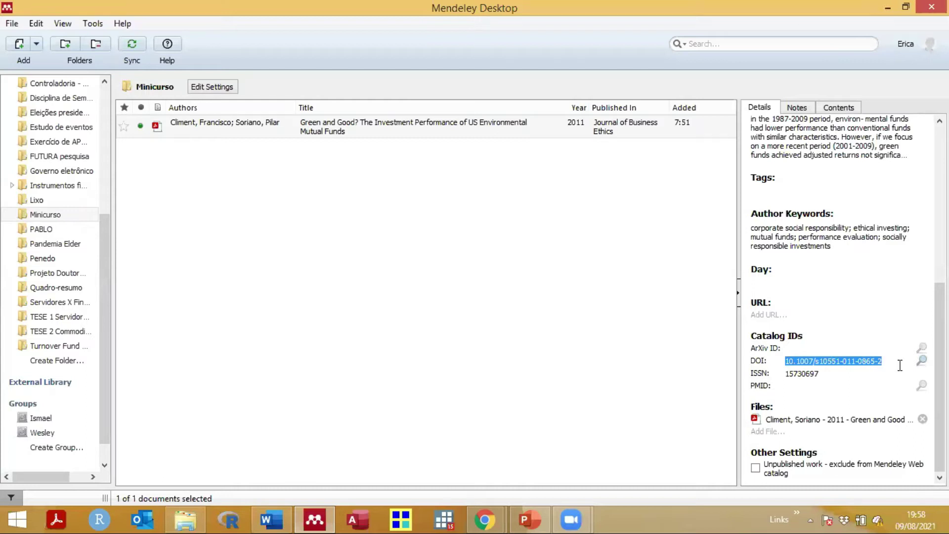
{"action": "left_click", "coordinate": [922, 361]}
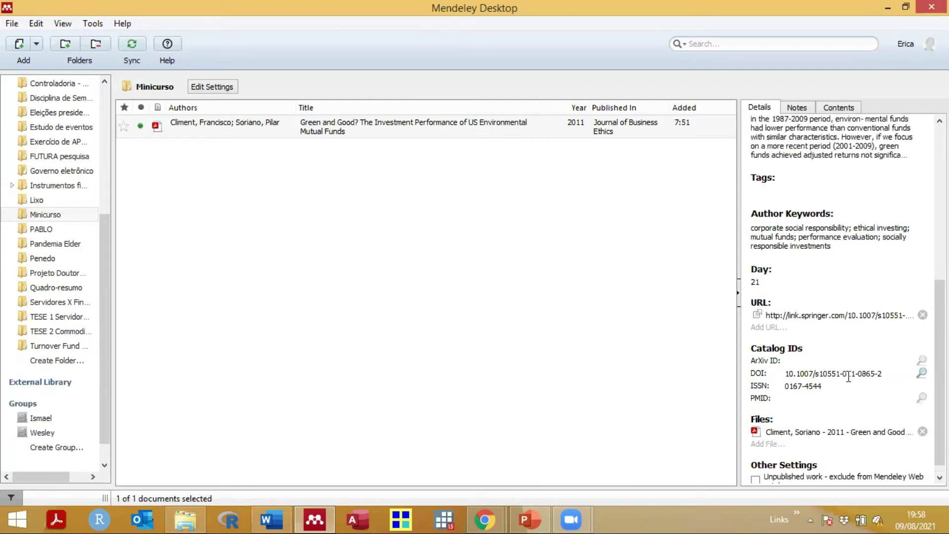
{"action": "scroll", "coordinate": [814, 250], "scroll_direction": "up", "scroll_amount": 5}
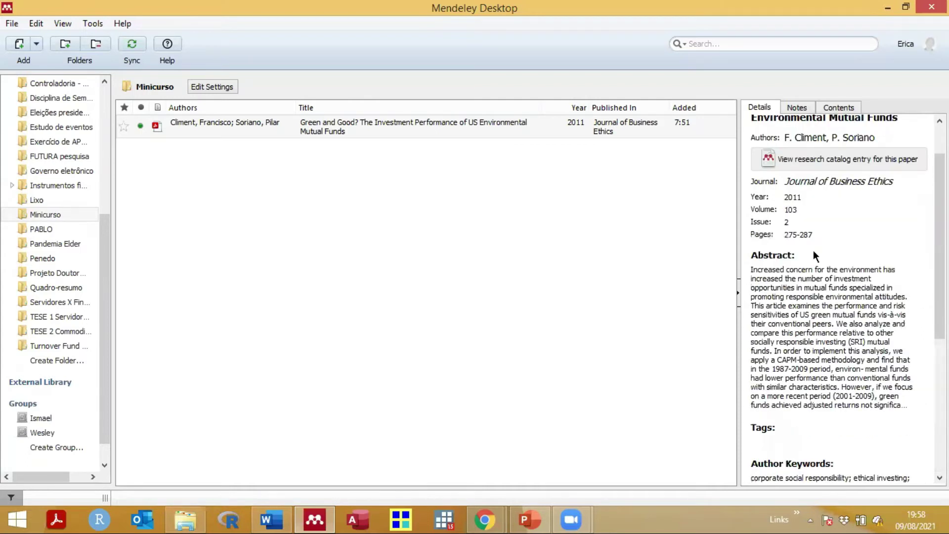
{"action": "scroll", "coordinate": [813, 250], "scroll_direction": "up", "scroll_amount": 2}
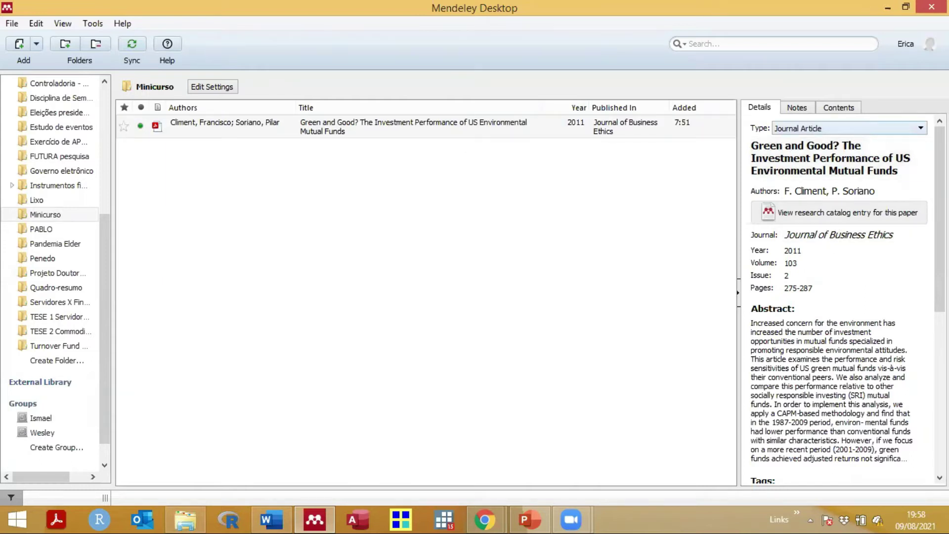
Step: Open the Type dropdown and close it again, keeping Journal Article
{"action": "left_click", "coordinate": [921, 129]}
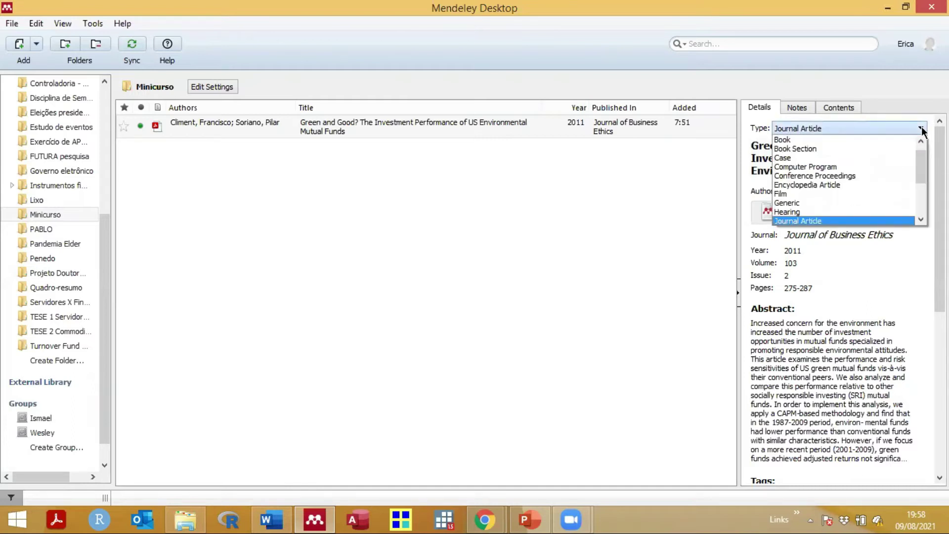
{"action": "left_click", "coordinate": [922, 130]}
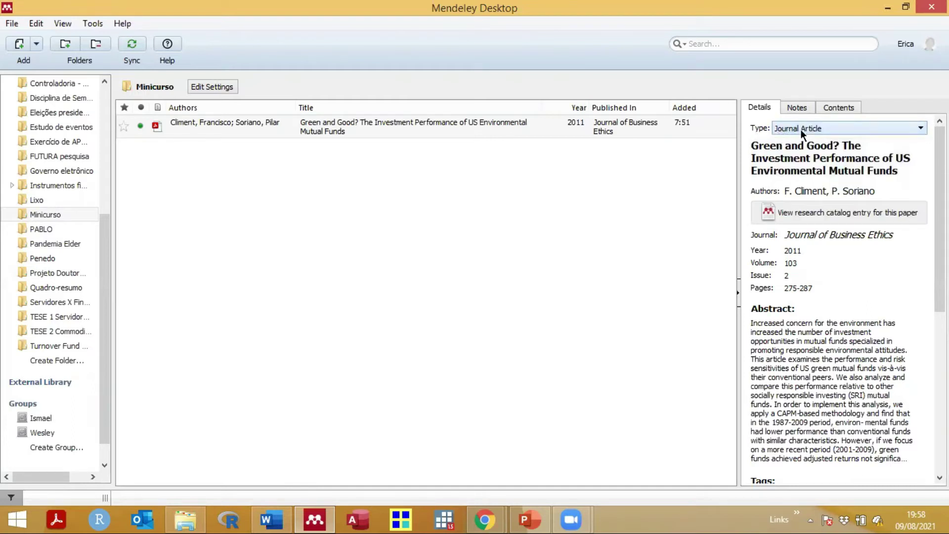
{"action": "left_click", "coordinate": [921, 130]}
{"action": "scroll", "coordinate": [860, 143], "scroll_direction": "down", "scroll_amount": 1}
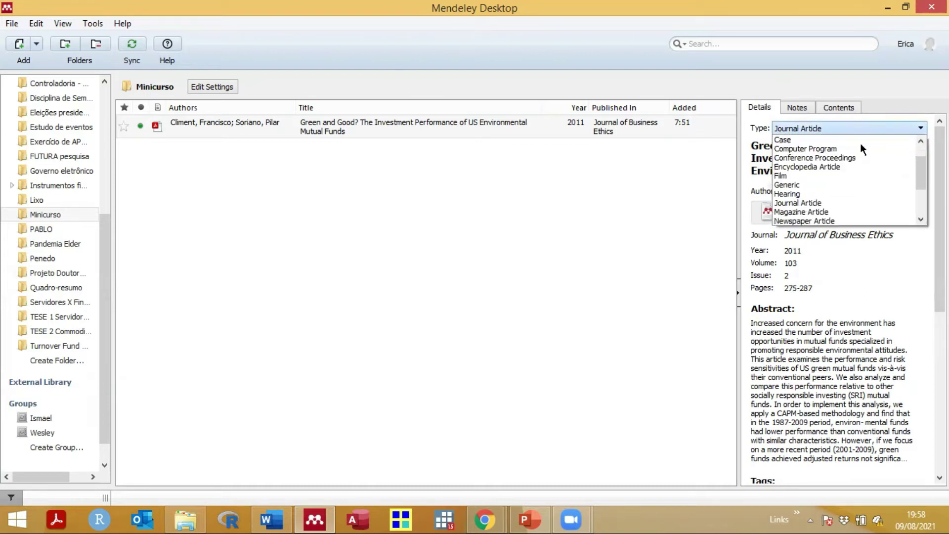
{"action": "scroll", "coordinate": [860, 143], "scroll_direction": "up", "scroll_amount": 1}
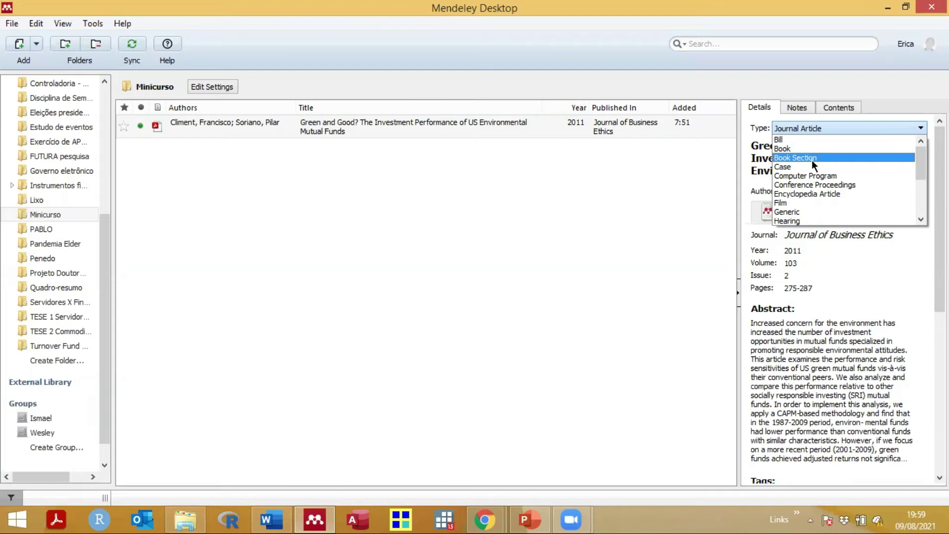
{"action": "left_click", "coordinate": [853, 338]}
{"action": "scroll", "coordinate": [840, 360], "scroll_direction": "down", "scroll_amount": 5}
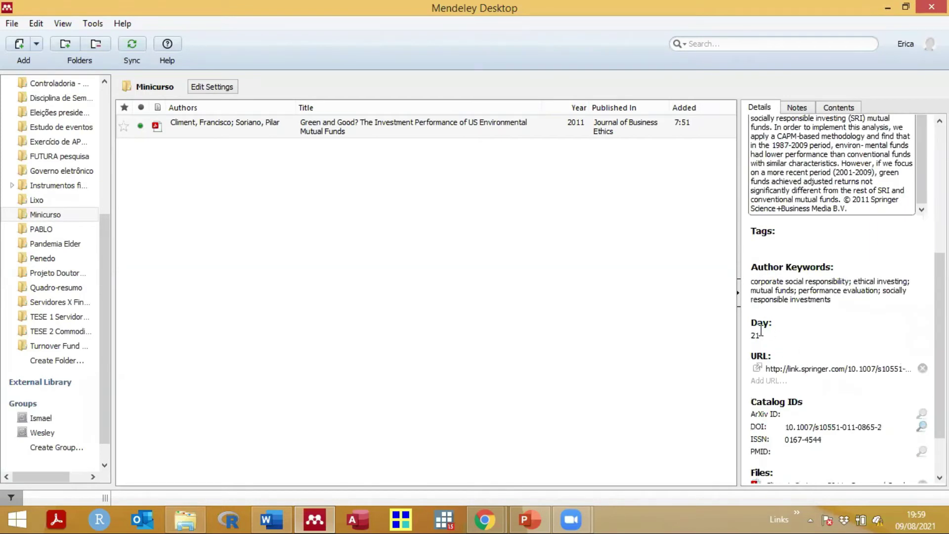
{"action": "scroll", "coordinate": [791, 321], "scroll_direction": "up", "scroll_amount": 5}
{"action": "scroll", "coordinate": [828, 208], "scroll_direction": "up", "scroll_amount": 1}
Step: Scroll through the full reference type list from Bill to Working Paper
{"action": "left_click", "coordinate": [844, 127]}
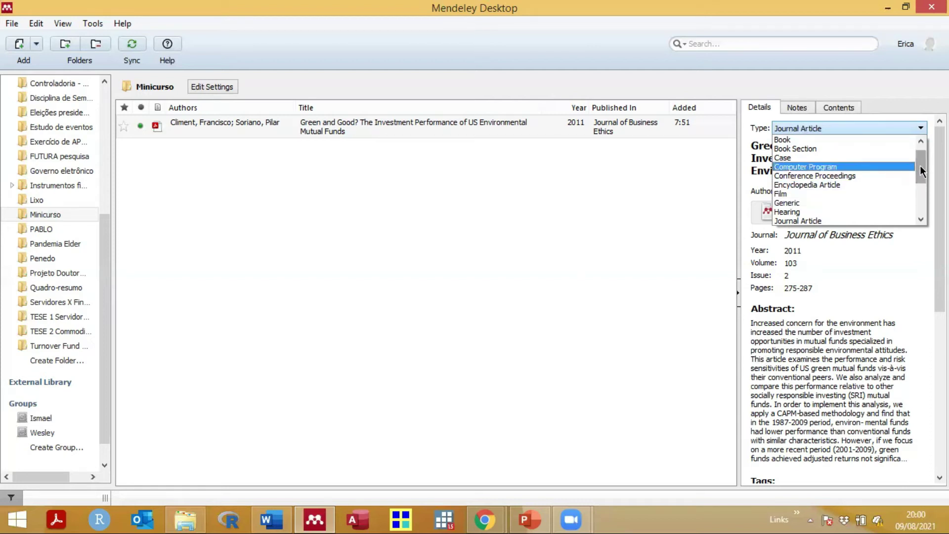
{"action": "scroll", "coordinate": [920, 174], "scroll_direction": "down", "scroll_amount": 3}
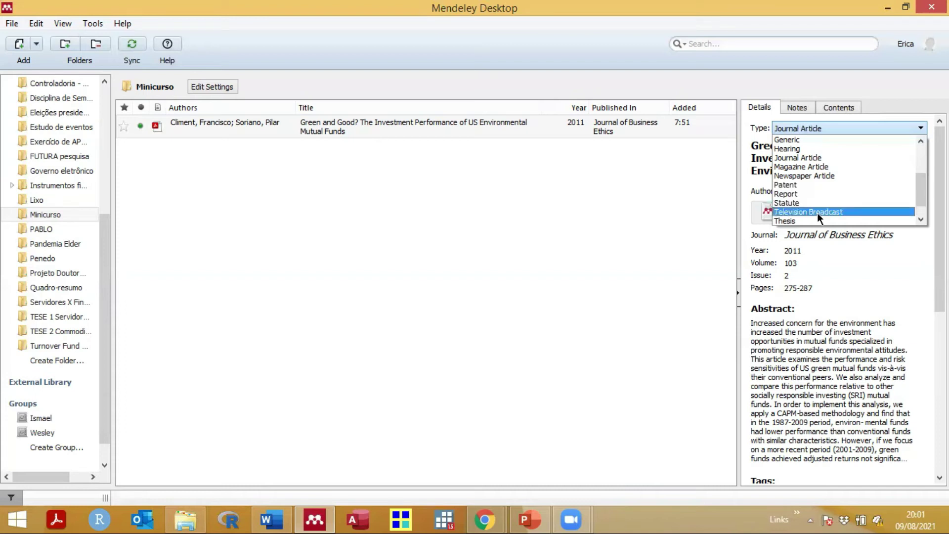
{"action": "scroll", "coordinate": [913, 201], "scroll_direction": "down", "scroll_amount": 1}
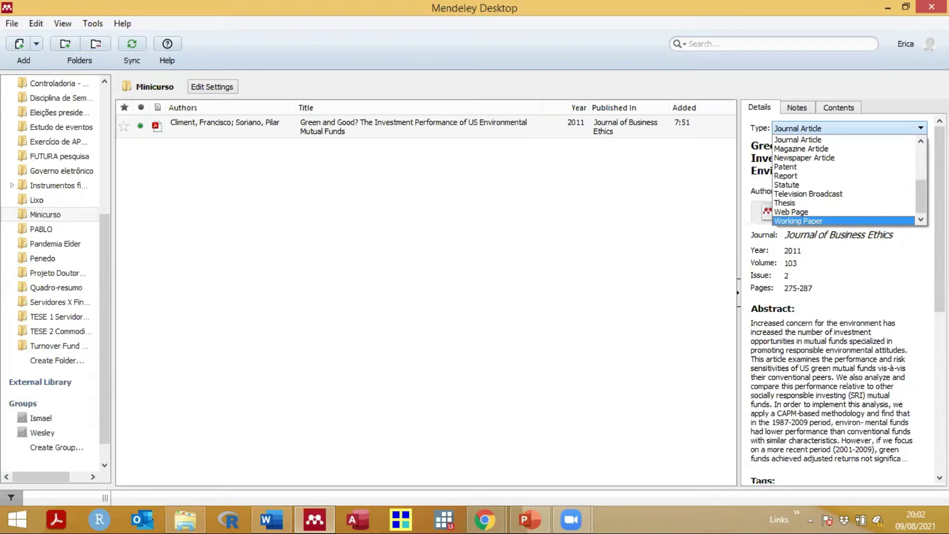
{"action": "left_click_drag", "start_coordinate": [921, 188], "coordinate": [921, 154]}
{"action": "scroll", "coordinate": [840, 202], "scroll_direction": "down", "scroll_amount": 4}
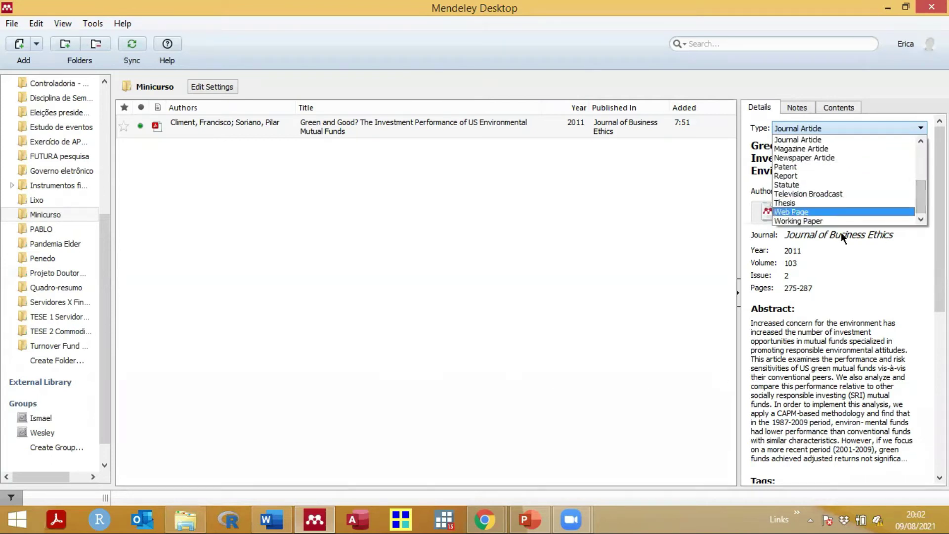
Step: Drag Ibikunle-Steffen2017.pdf from the Bibliografia folder into Mendeley's Minicurso list
{"action": "left_click", "coordinate": [396, 229]}
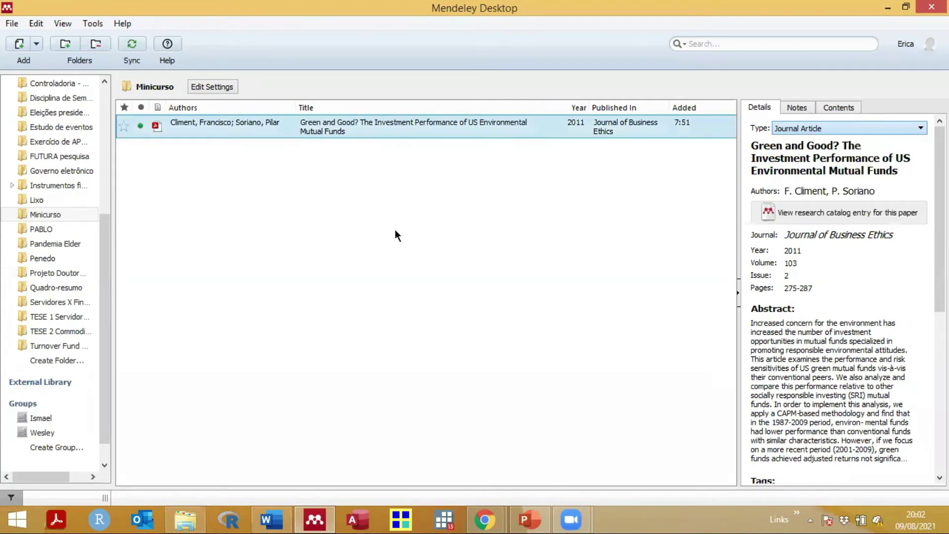
{"action": "left_click", "coordinate": [395, 229]}
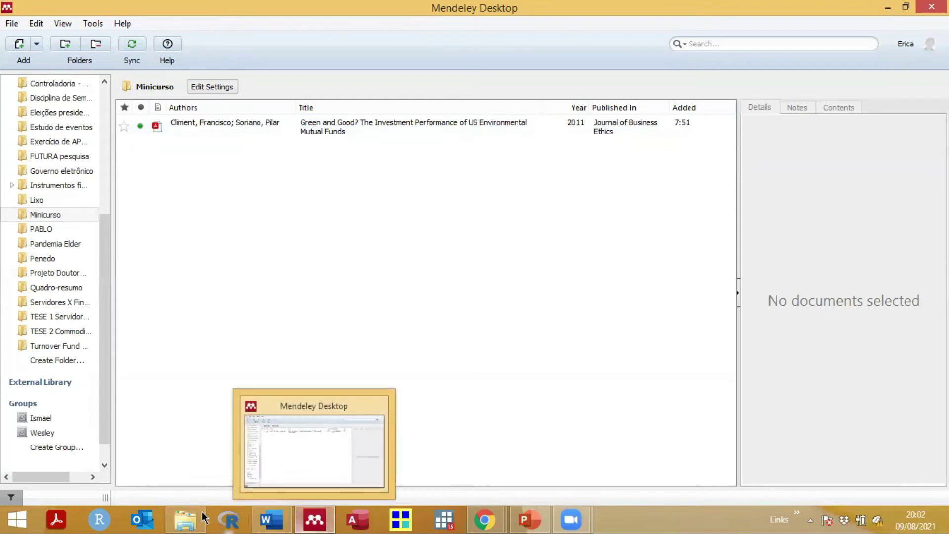
{"action": "left_click", "coordinate": [185, 519]}
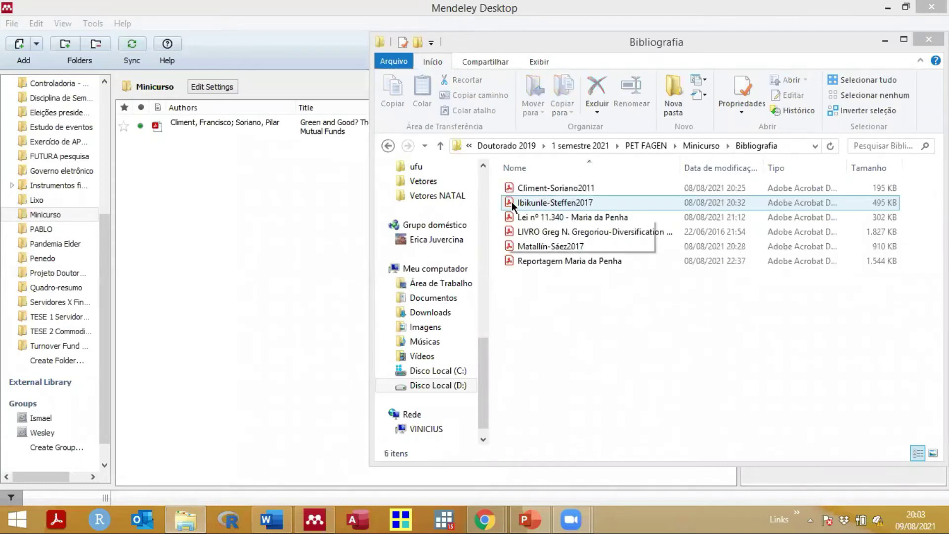
{"action": "left_click_drag", "start_coordinate": [512, 202], "coordinate": [260, 175]}
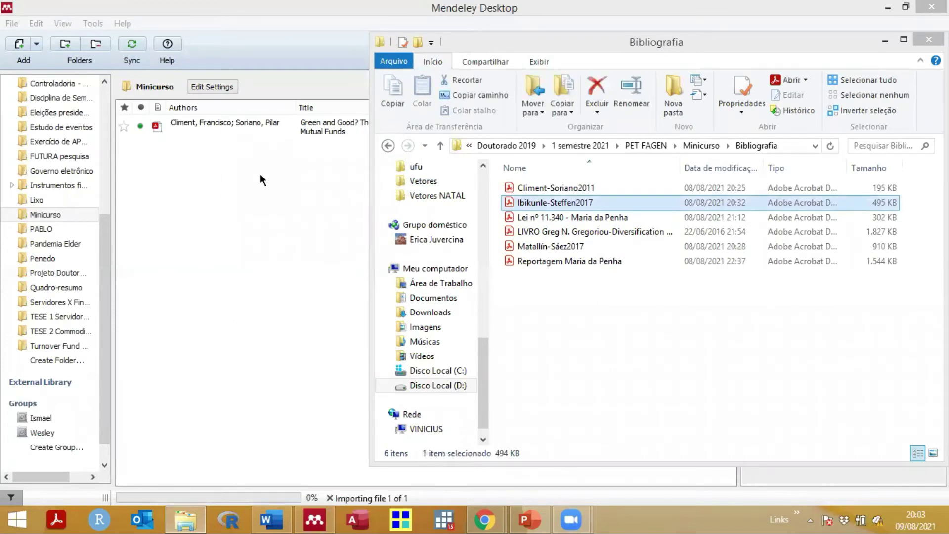
{"action": "left_click", "coordinate": [260, 173]}
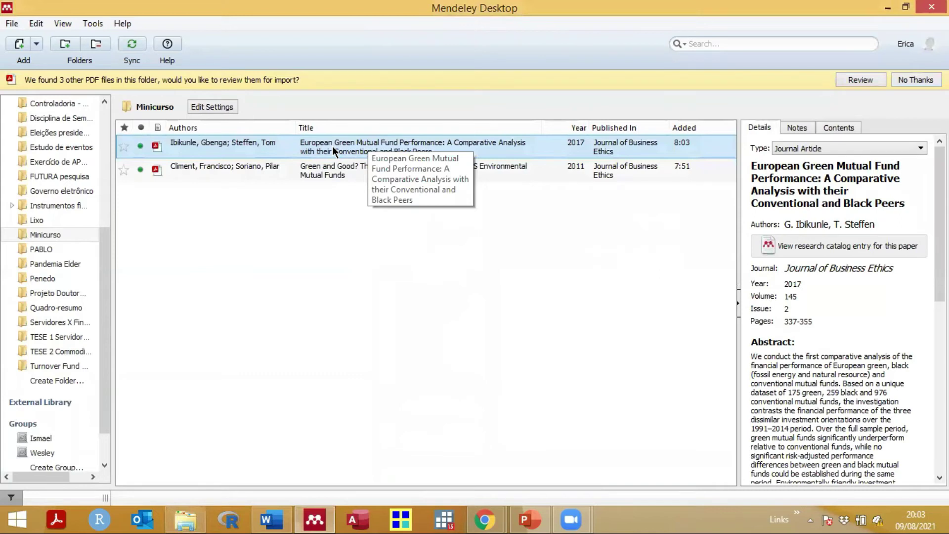
Step: Open the European Green Mutual Fund Performance PDF, review its details, and return to My Library
{"action": "double_click", "coordinate": [349, 144]}
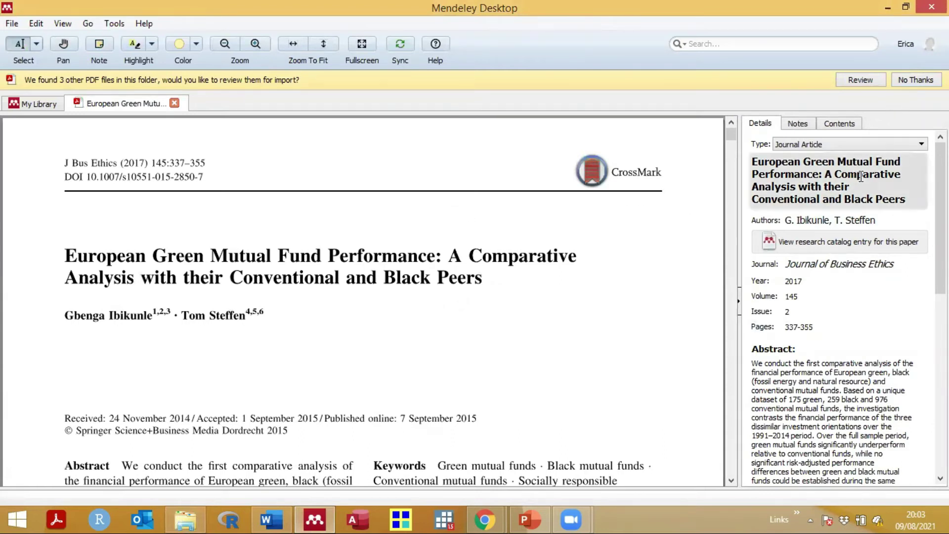
{"action": "scroll", "coordinate": [852, 220], "scroll_direction": "down", "scroll_amount": 3}
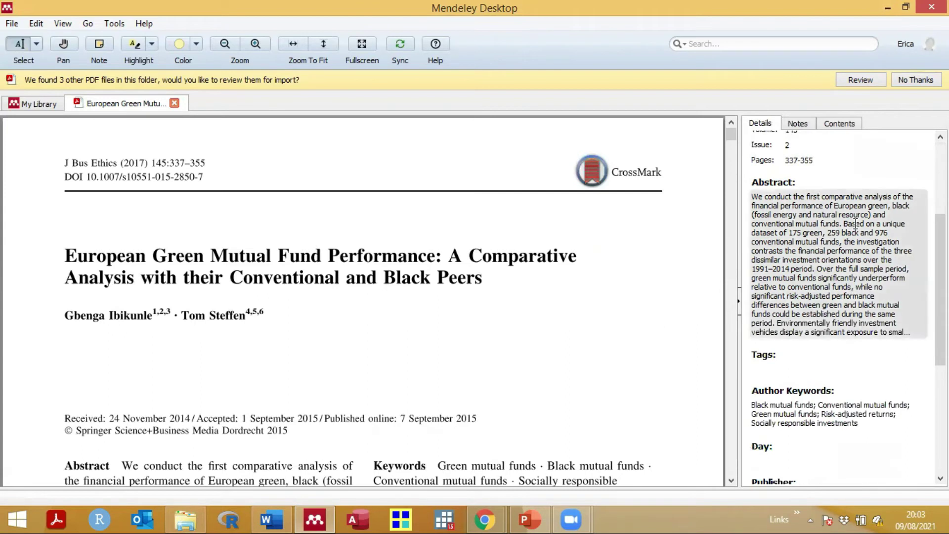
{"action": "scroll", "coordinate": [856, 223], "scroll_direction": "up", "scroll_amount": 3}
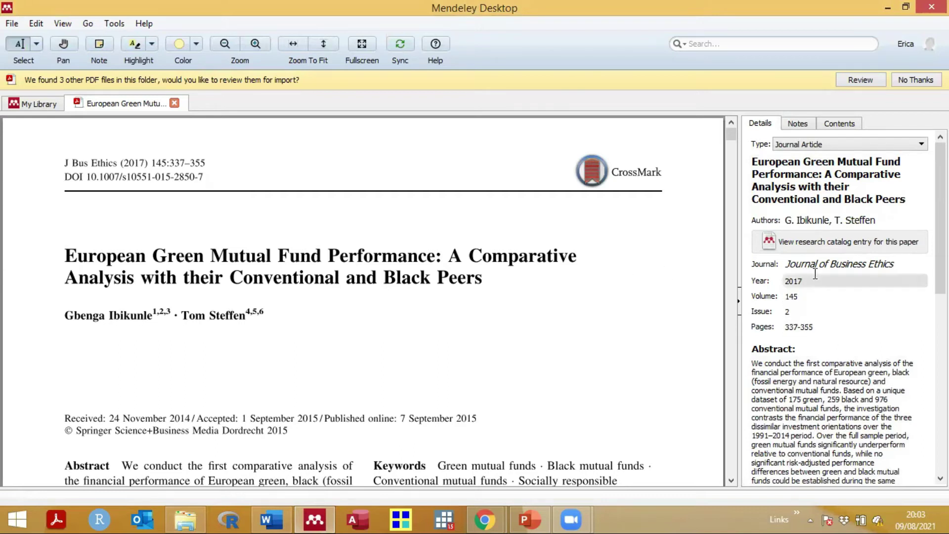
{"action": "scroll", "coordinate": [838, 203], "scroll_direction": "down", "scroll_amount": 5}
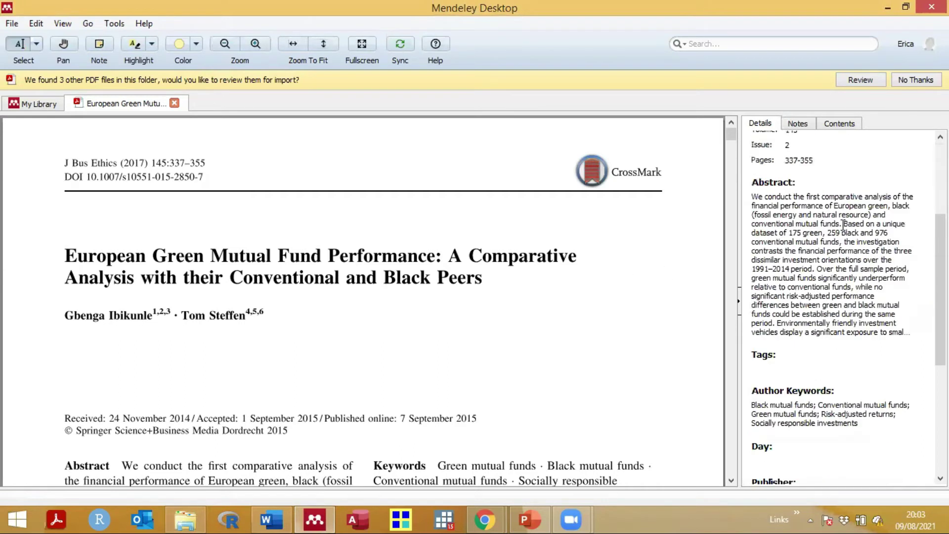
{"action": "scroll", "coordinate": [840, 409], "scroll_direction": "down", "scroll_amount": 3}
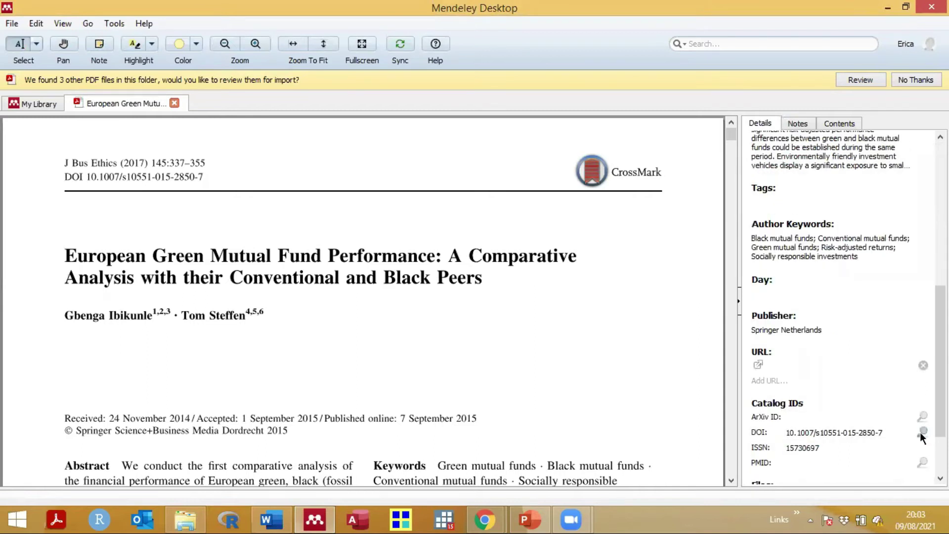
{"action": "scroll", "coordinate": [873, 322], "scroll_direction": "up", "scroll_amount": 8}
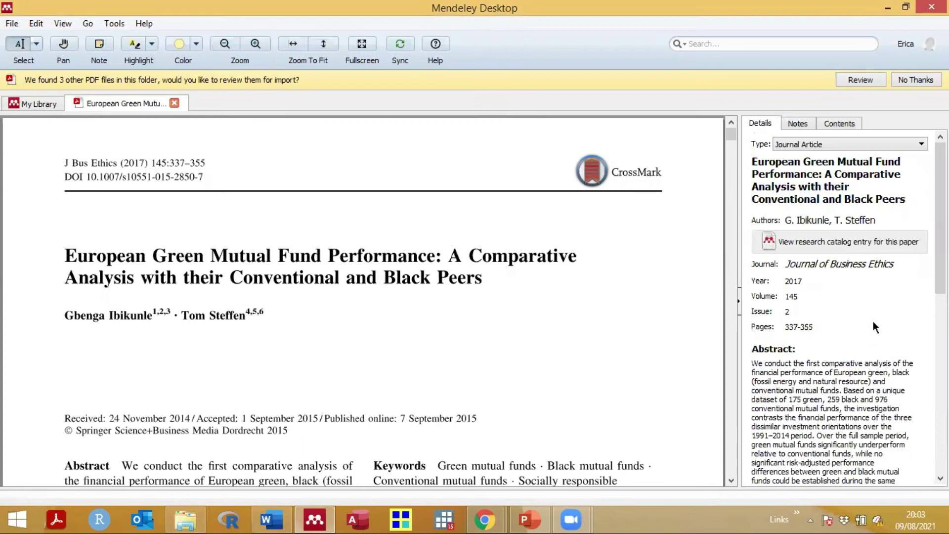
{"action": "scroll", "coordinate": [873, 321], "scroll_direction": "down", "scroll_amount": 5}
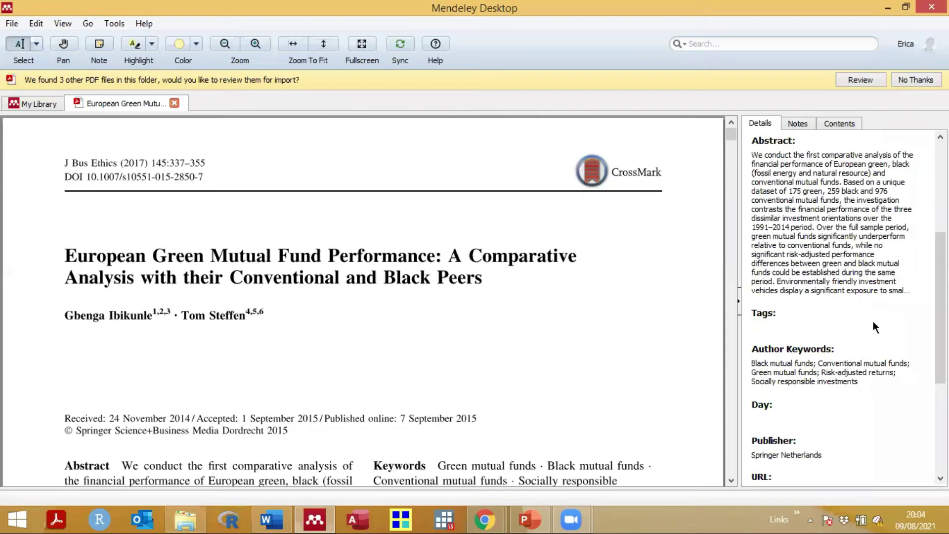
{"action": "scroll", "coordinate": [873, 321], "scroll_direction": "up", "scroll_amount": 5}
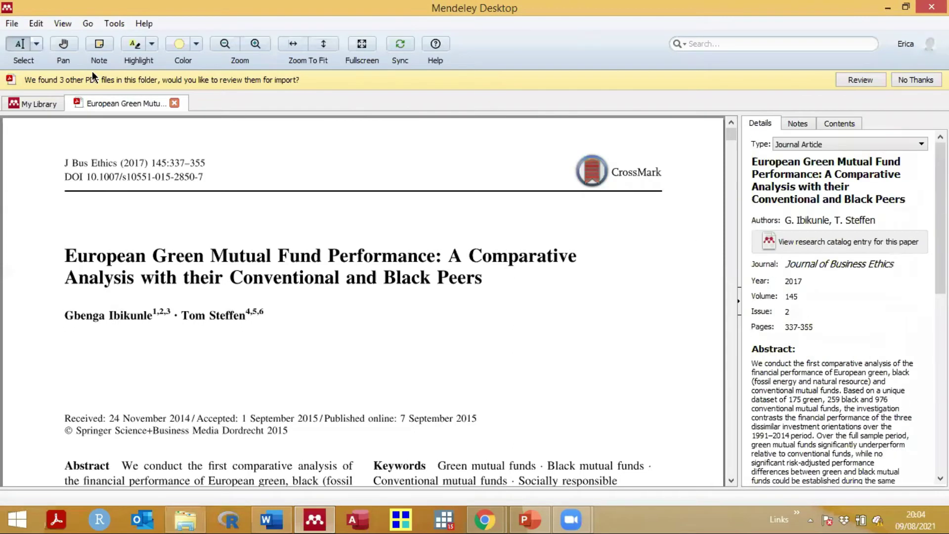
{"action": "left_click", "coordinate": [31, 105]}
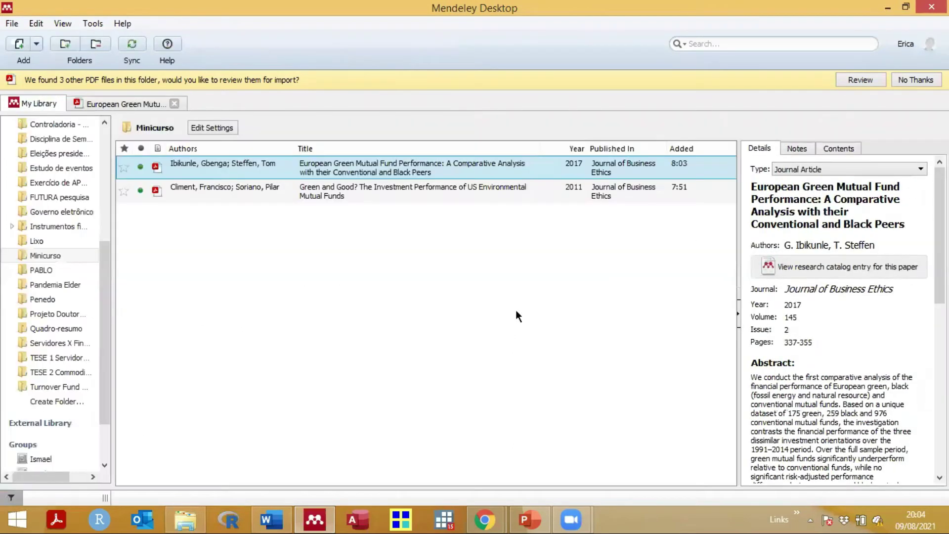
Step: Drag Matallín-Sáez2017.pdf into Minicurso, dismiss the 'found 3 other PDF files' notice, and select the new entry
{"action": "left_click", "coordinate": [186, 517]}
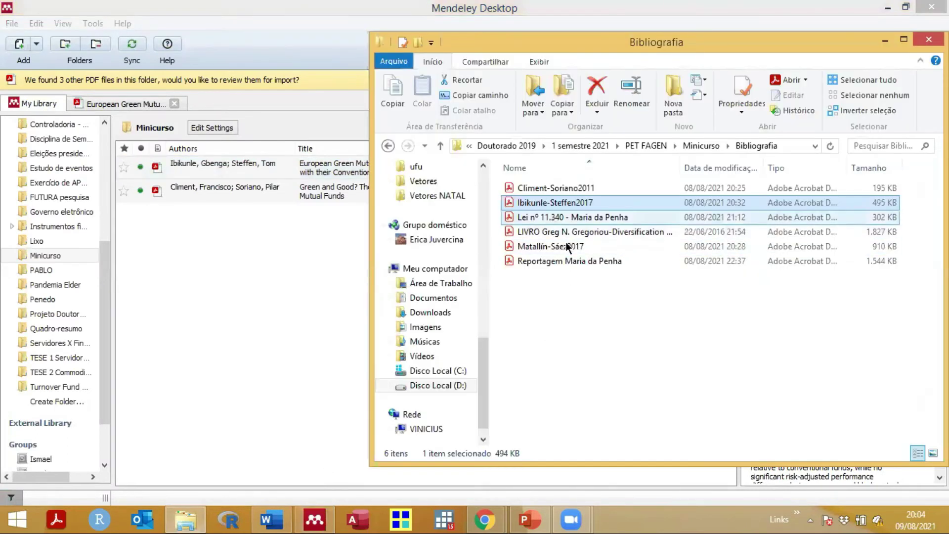
{"action": "left_click", "coordinate": [515, 247]}
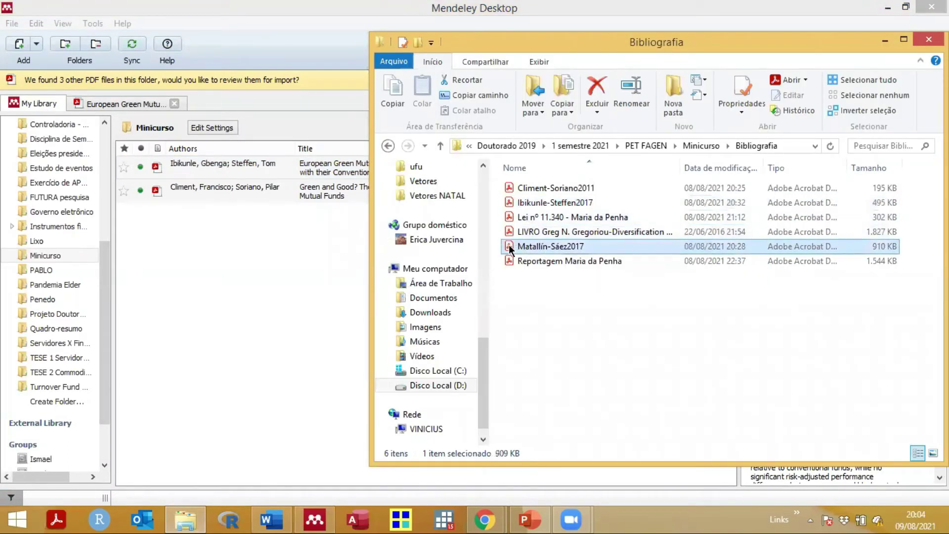
{"action": "left_click_drag", "start_coordinate": [509, 244], "coordinate": [246, 242]}
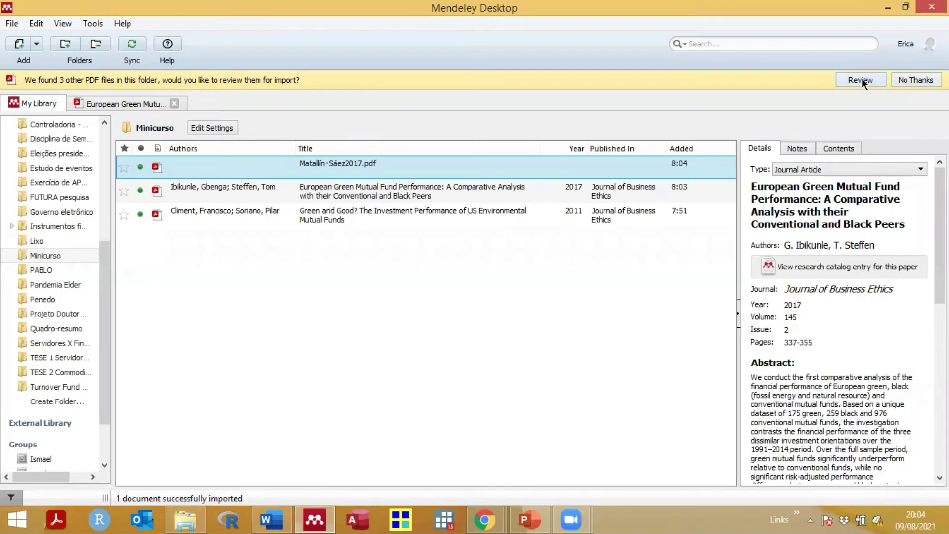
{"action": "left_click", "coordinate": [909, 81]}
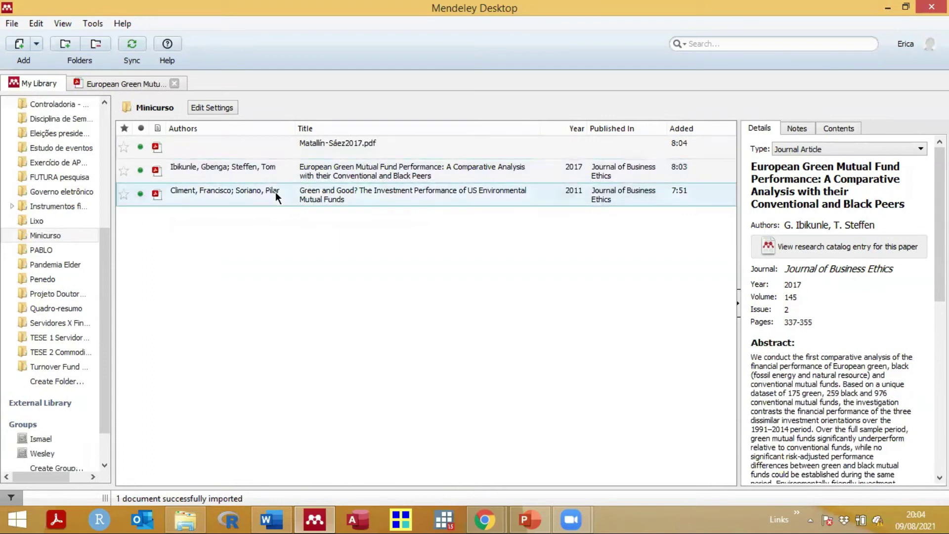
{"action": "left_click", "coordinate": [336, 143]}
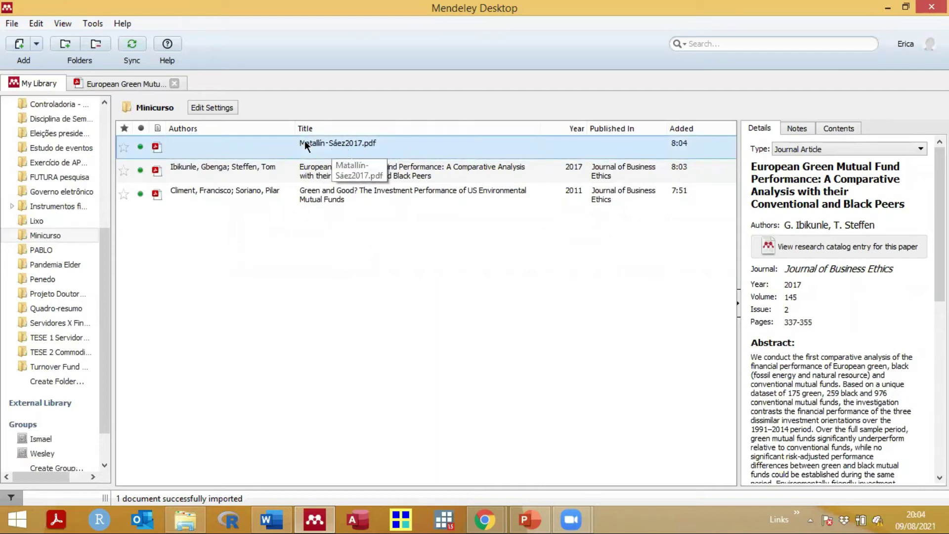
Step: Open Matallín-Sáez2017.pdf, confirm its details, and select the DOI 10.1111/beer.12196 on the page
{"action": "double_click", "coordinate": [332, 147]}
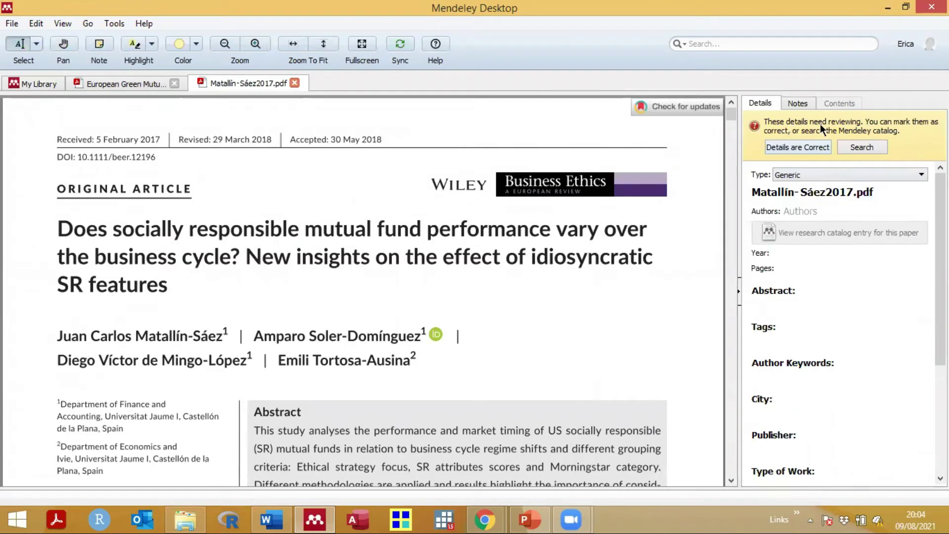
{"action": "left_click", "coordinate": [793, 148]}
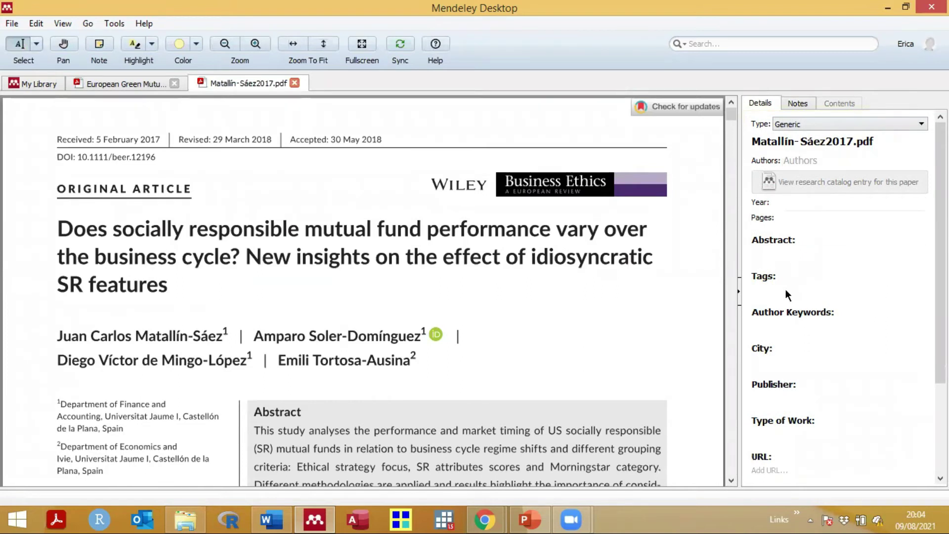
{"action": "scroll", "coordinate": [785, 289], "scroll_direction": "down", "scroll_amount": 3}
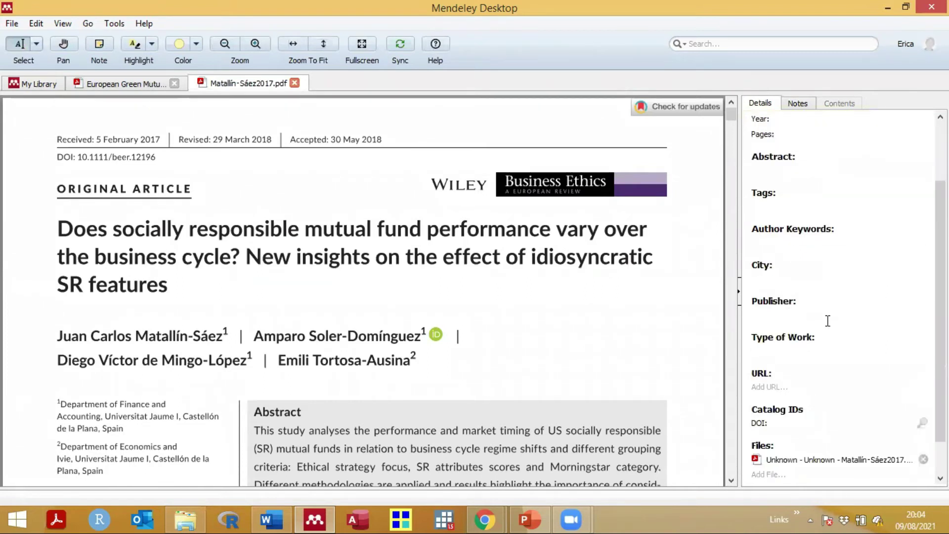
{"action": "scroll", "coordinate": [827, 320], "scroll_direction": "up", "scroll_amount": 3}
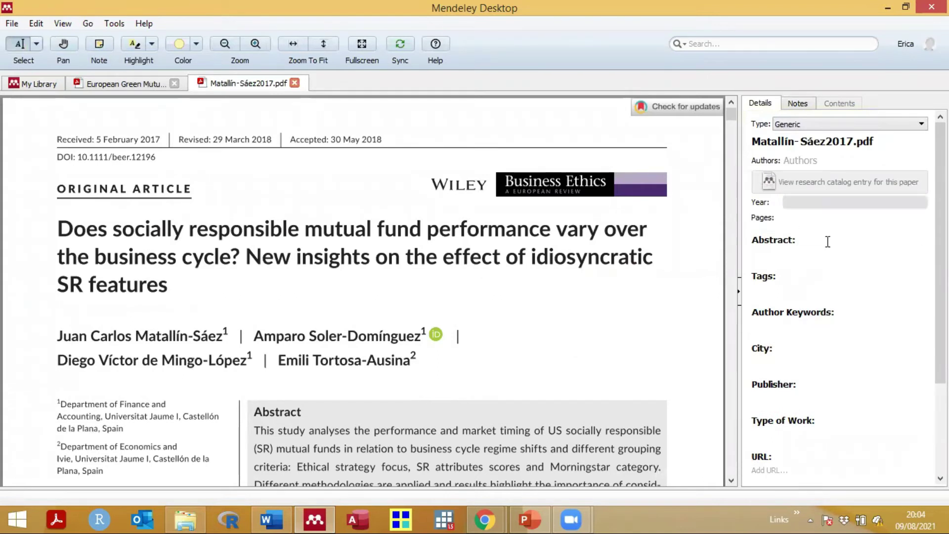
{"action": "scroll", "coordinate": [828, 266], "scroll_direction": "down", "scroll_amount": 3}
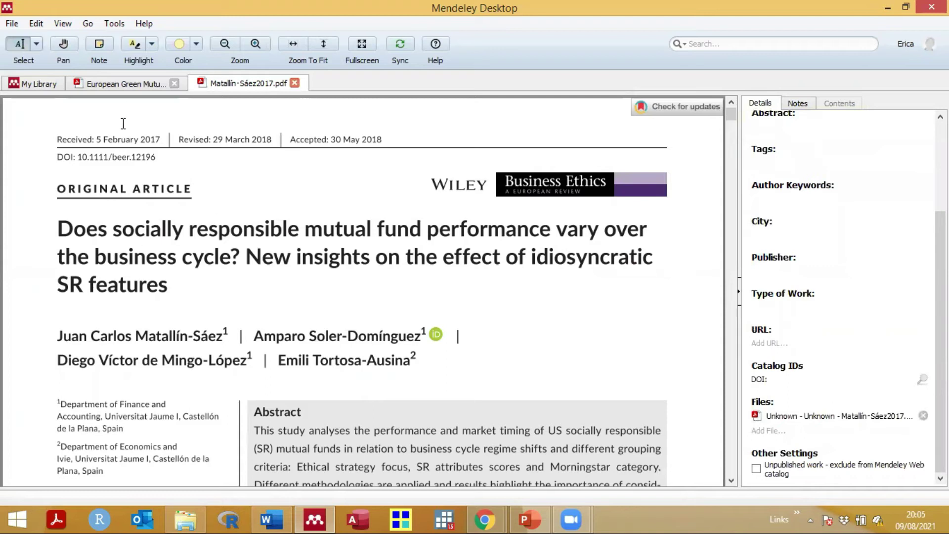
{"action": "left_click_drag", "start_coordinate": [161, 158], "coordinate": [126, 158]}
{"action": "left_click_drag", "start_coordinate": [154, 158], "coordinate": [157, 158]}
{"action": "key", "text": "ctrl+c"}
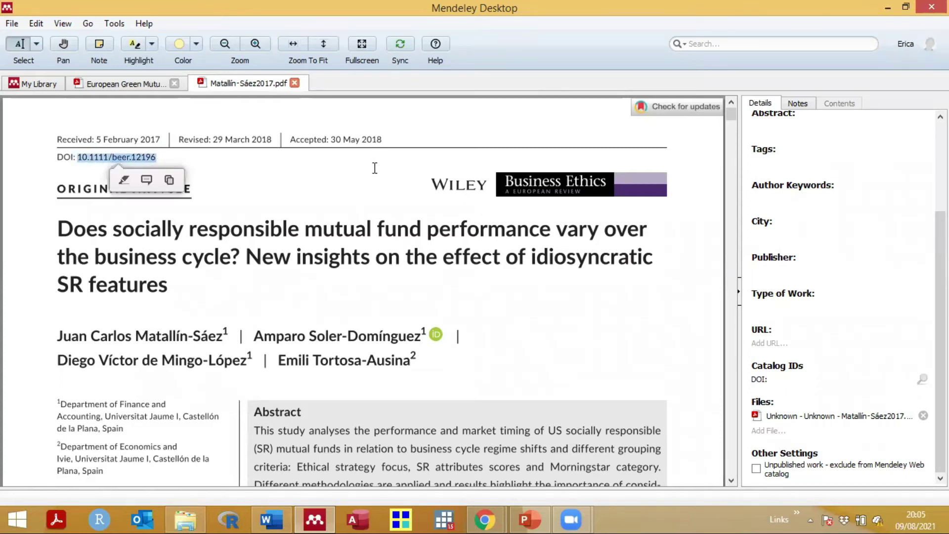
Step: Paste the DOI into the Catalog IDs DOI field and look up the article's metadata
{"action": "left_click", "coordinate": [790, 380]}
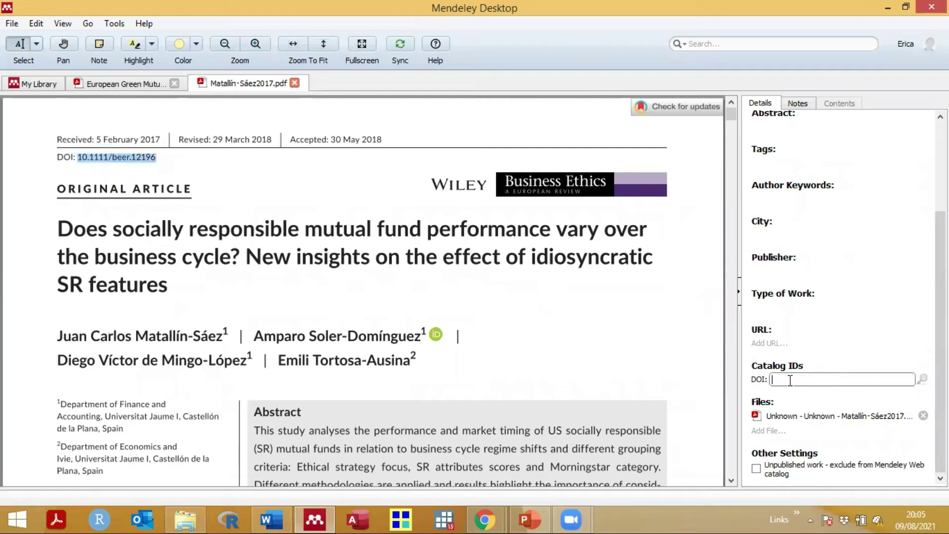
{"action": "key", "text": "ctrl+v"}
{"action": "left_click", "coordinate": [922, 379]}
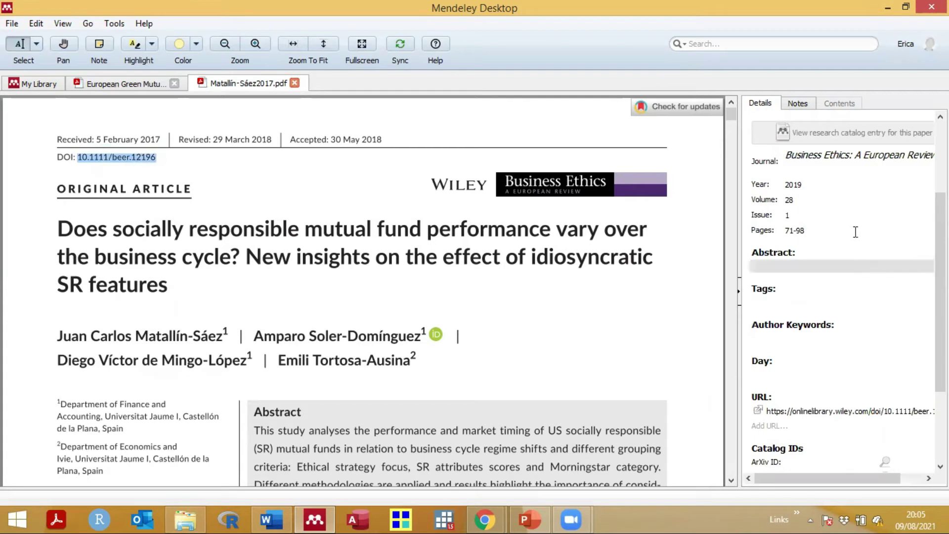
{"action": "scroll", "coordinate": [854, 248], "scroll_direction": "up", "scroll_amount": 4}
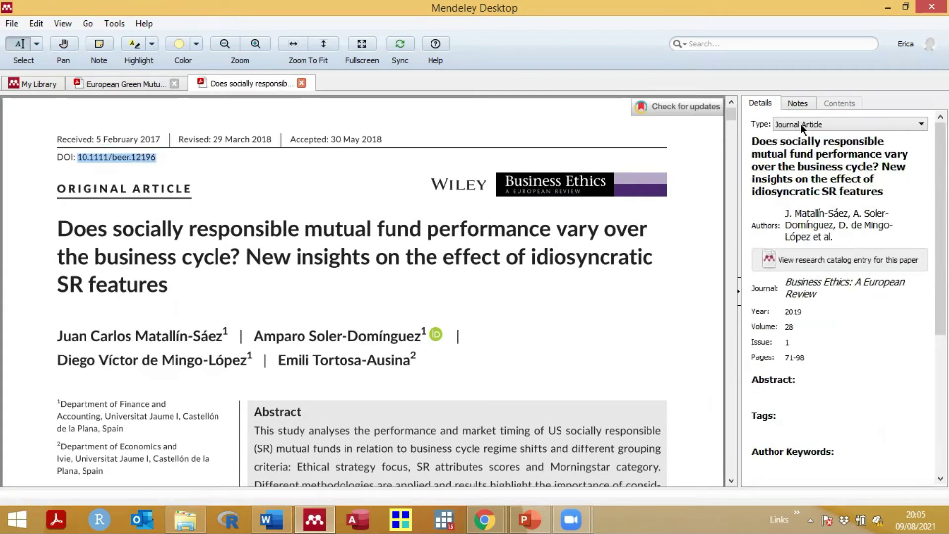
{"action": "left_click_drag", "start_coordinate": [58, 229], "coordinate": [173, 290]}
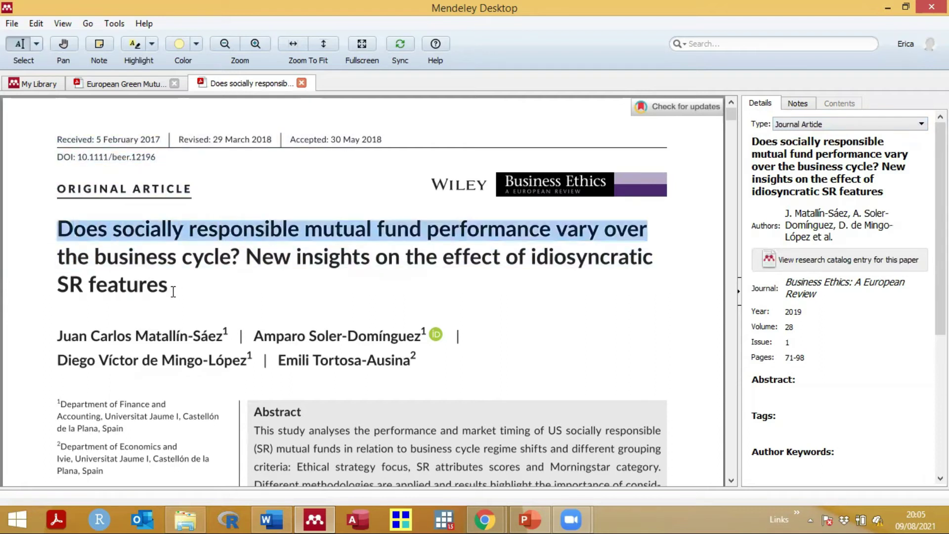
{"action": "left_click", "coordinate": [173, 290]}
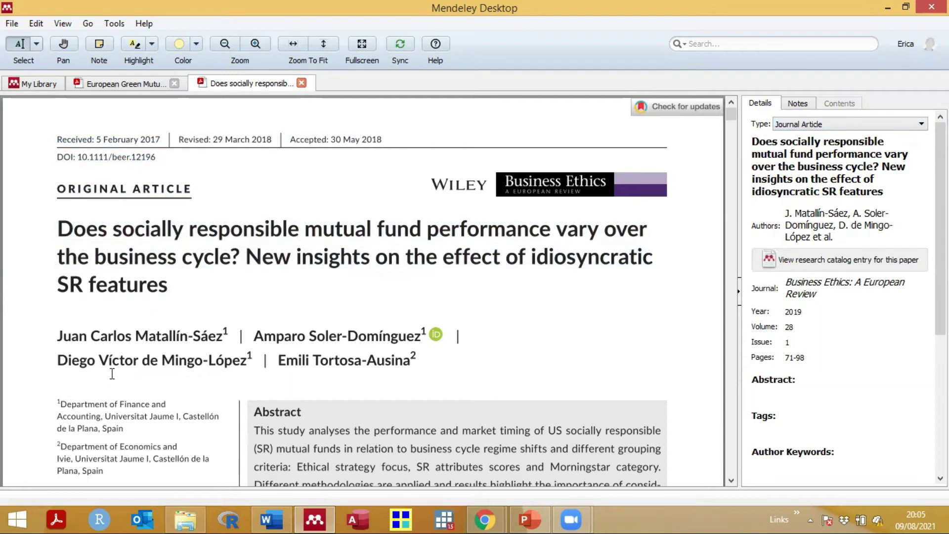
{"action": "left_click", "coordinate": [813, 222]}
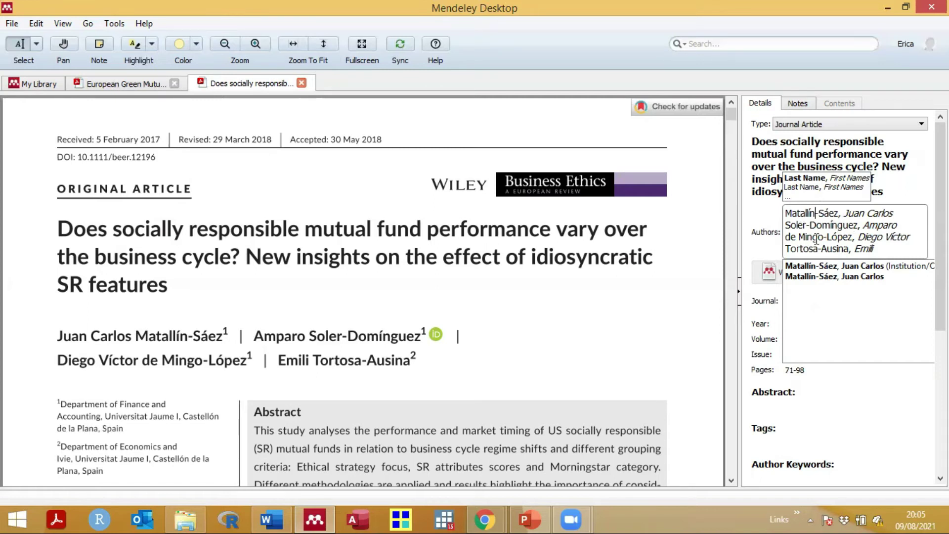
{"action": "left_click", "coordinate": [782, 263]}
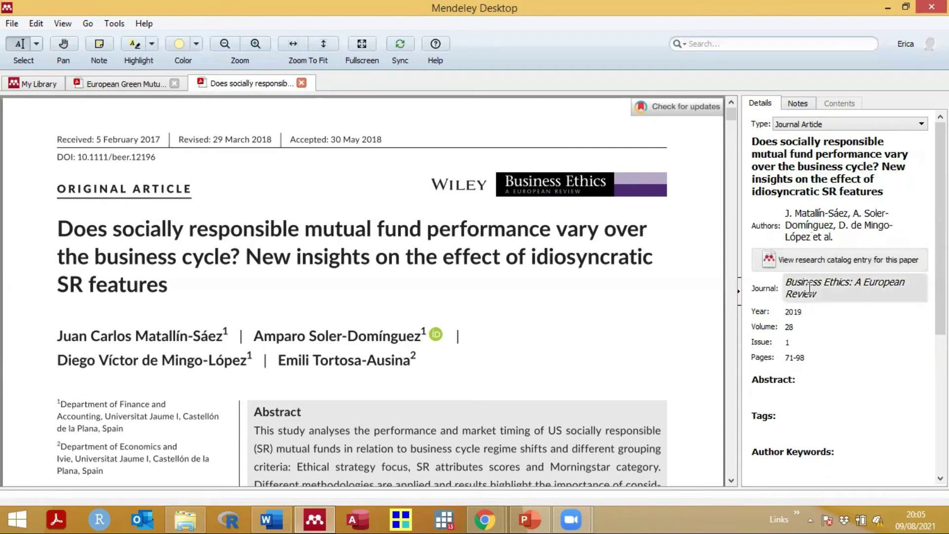
{"action": "left_click", "coordinate": [808, 293]}
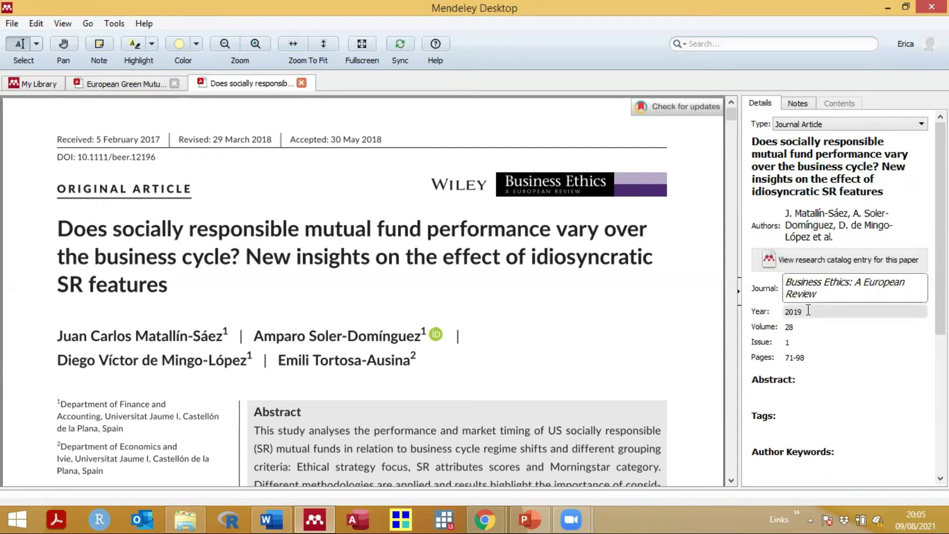
{"action": "left_click", "coordinate": [808, 310]}
{"action": "left_click", "coordinate": [805, 326]}
{"action": "left_click", "coordinate": [811, 356]}
{"action": "scroll", "coordinate": [810, 354], "scroll_direction": "down", "scroll_amount": 5}
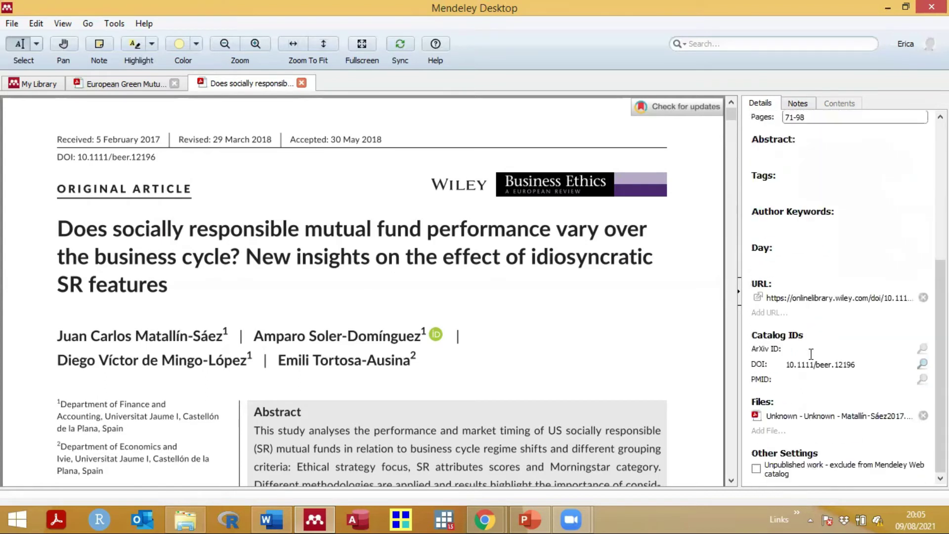
{"action": "scroll", "coordinate": [811, 354], "scroll_direction": "up", "scroll_amount": 5}
{"action": "left_click", "coordinate": [816, 124]}
{"action": "left_click", "coordinate": [816, 125]}
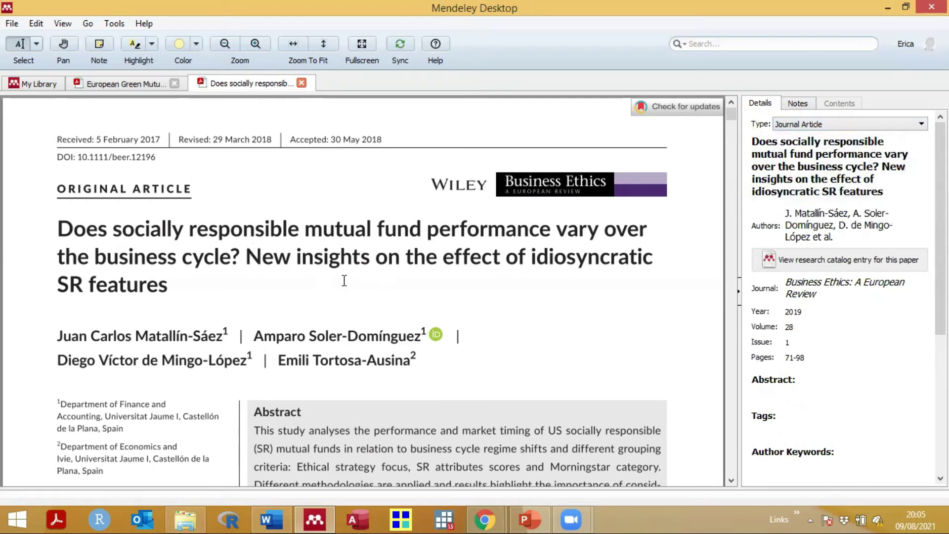
{"action": "scroll", "coordinate": [329, 277], "scroll_direction": "down", "scroll_amount": 3}
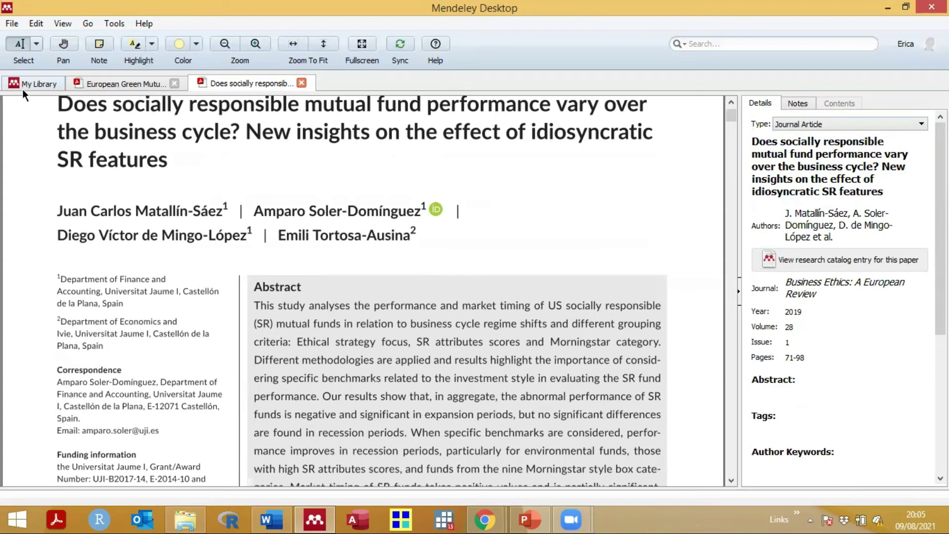
Step: Return to My Library and select the European Green Mutual Fund Performance article in Minicurso
{"action": "left_click", "coordinate": [22, 89]}
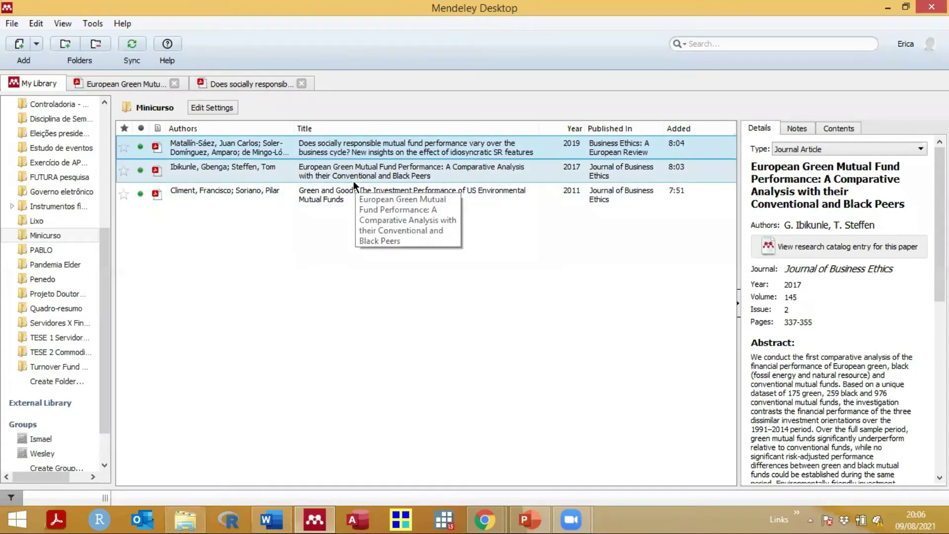
{"action": "left_click", "coordinate": [226, 254]}
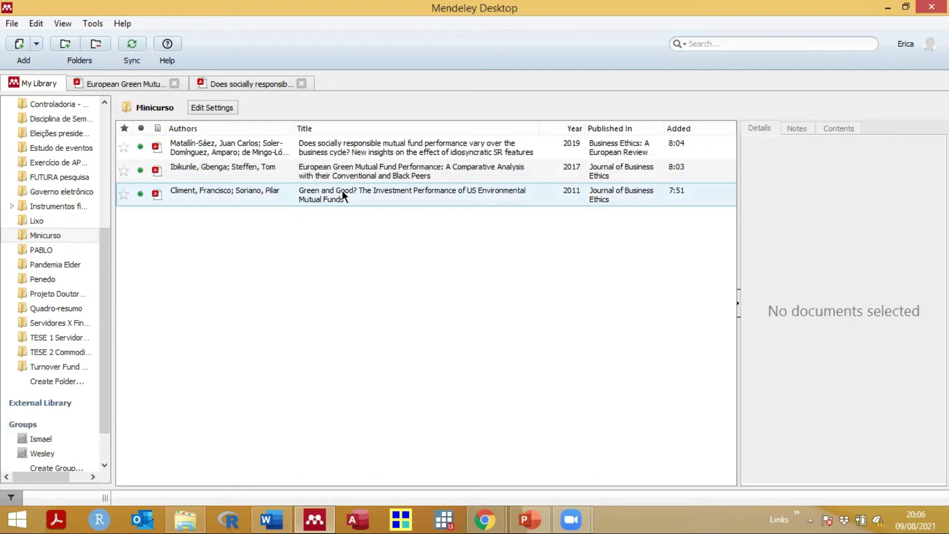
{"action": "left_click", "coordinate": [351, 175]}
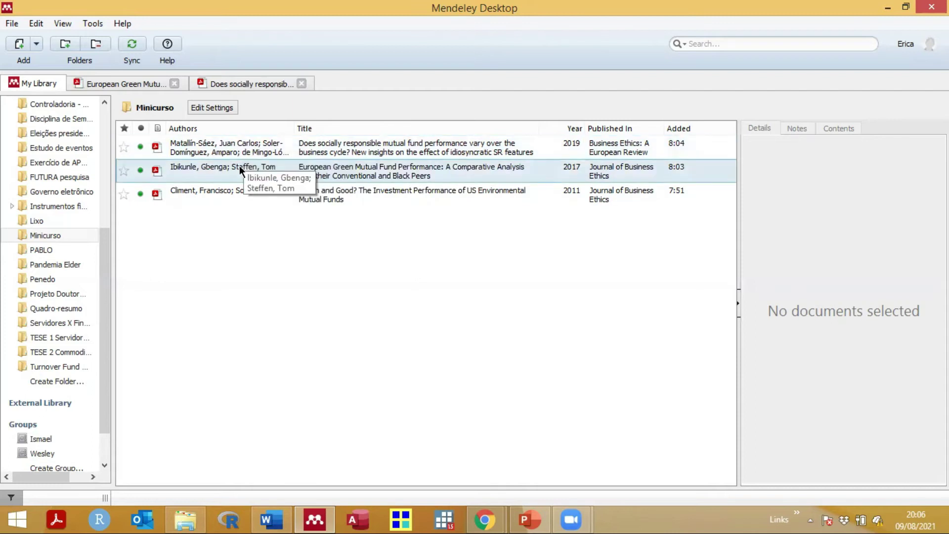
Step: Switch to EXEMPLOS and place the cursor just before '(Climent' in the section 2 paragraph
{"action": "mouse_move", "coordinate": [273, 518]}
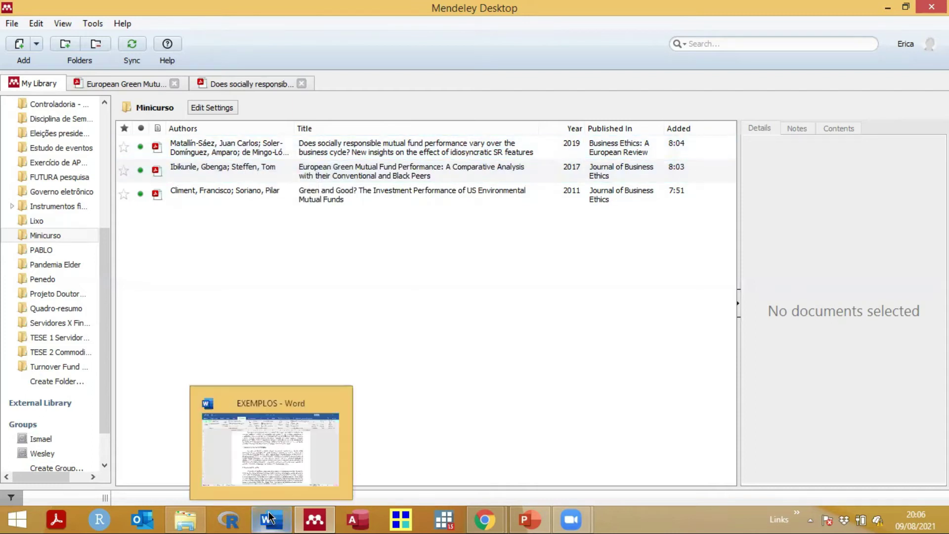
{"action": "left_click", "coordinate": [306, 482]}
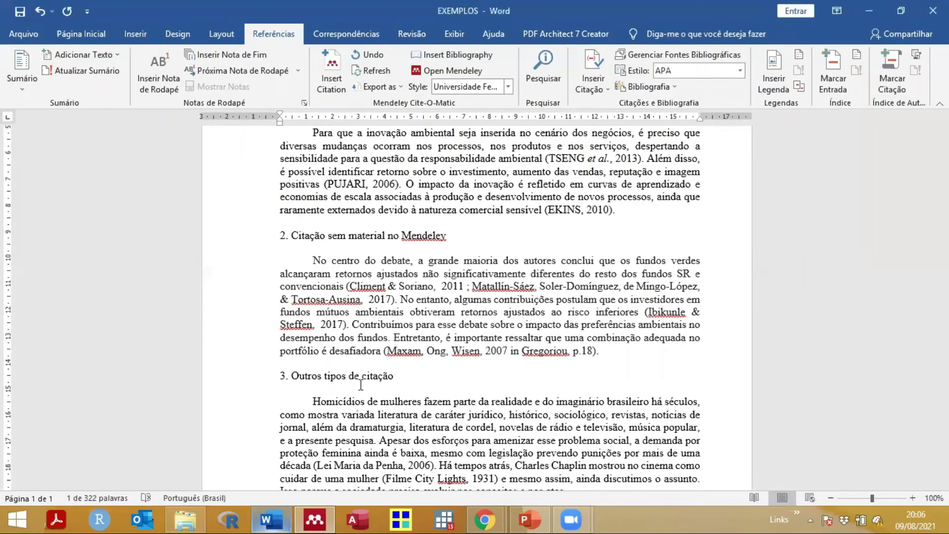
{"action": "left_click", "coordinate": [312, 260]}
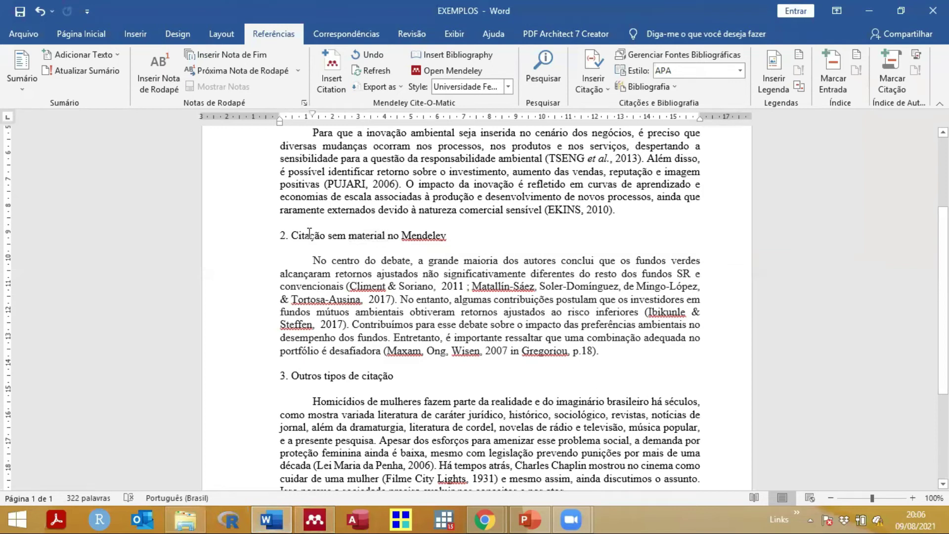
{"action": "left_click_drag", "start_coordinate": [323, 233], "coordinate": [370, 236]}
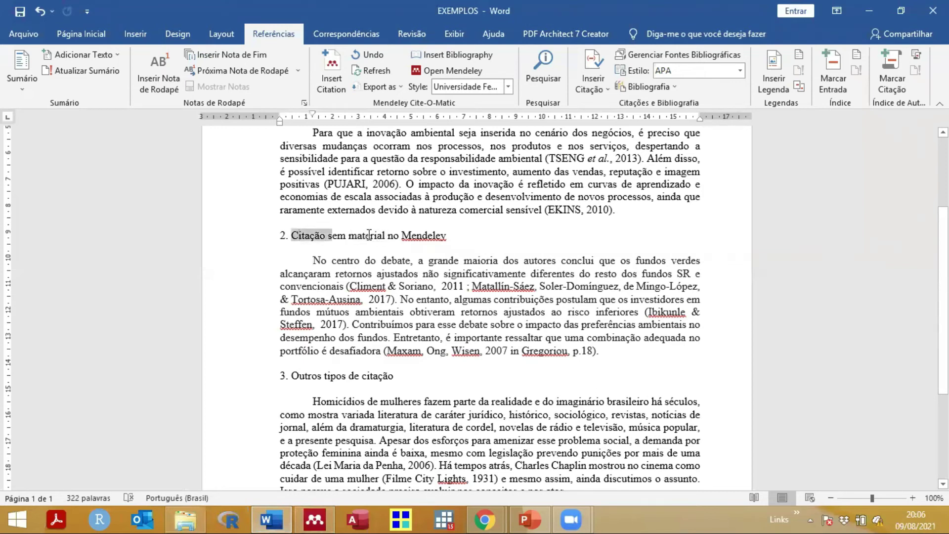
{"action": "left_click", "coordinate": [350, 285]}
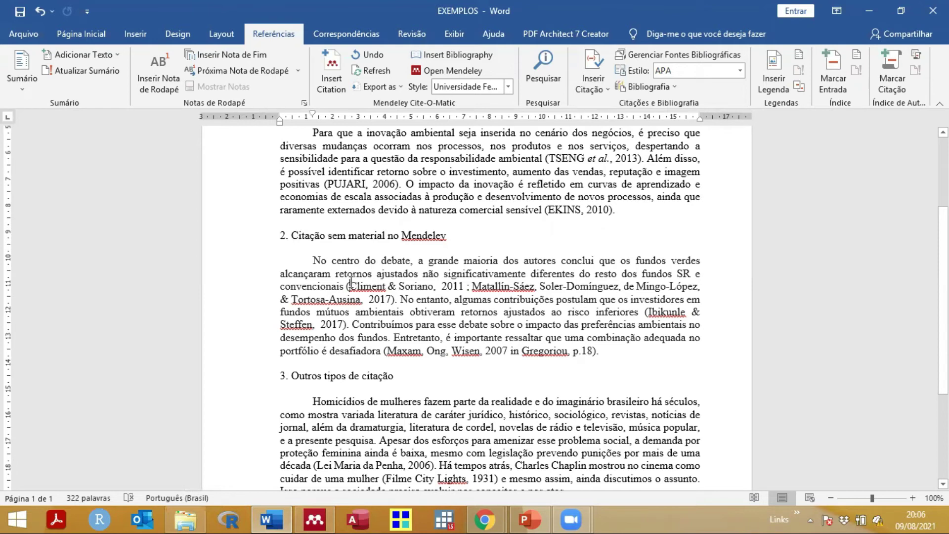
{"action": "left_click", "coordinate": [394, 299], "text": "shift"}
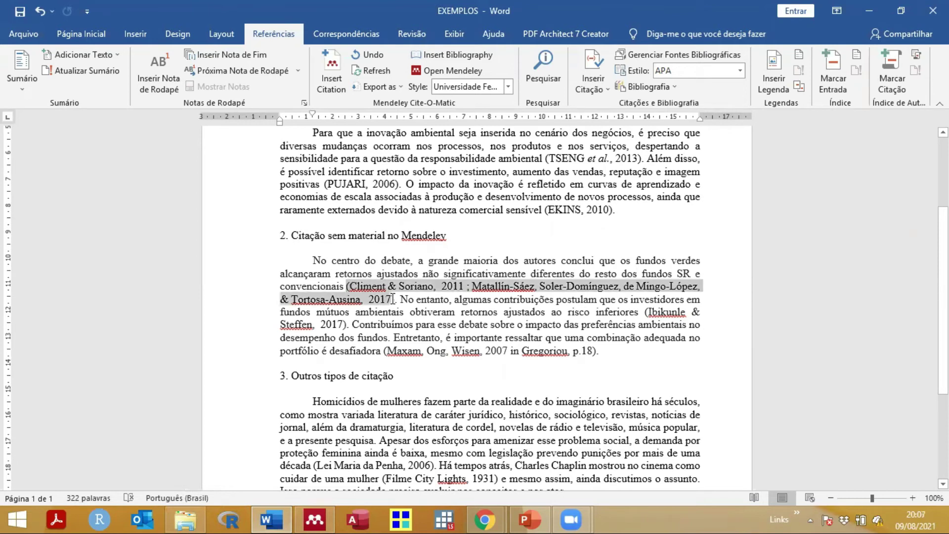
{"action": "left_click", "coordinate": [377, 286]}
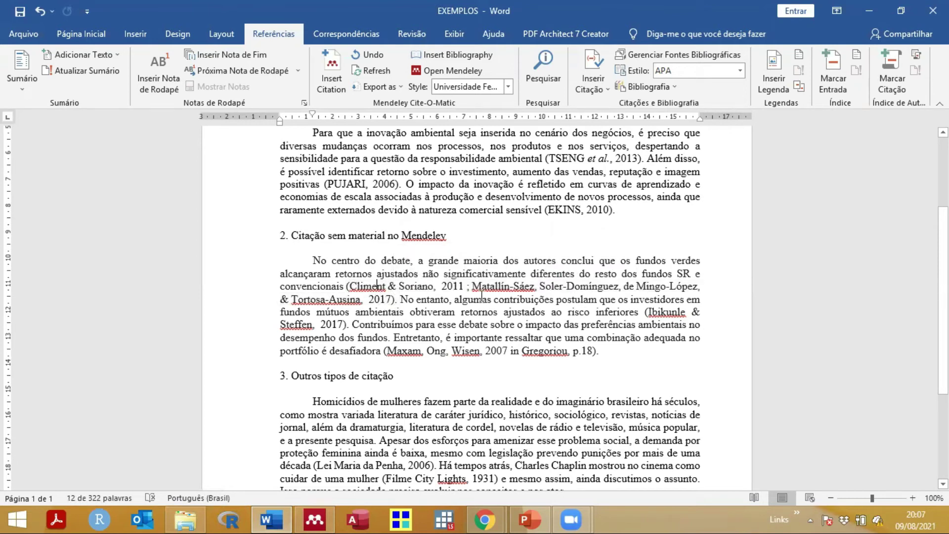
{"action": "left_click", "coordinate": [655, 286]}
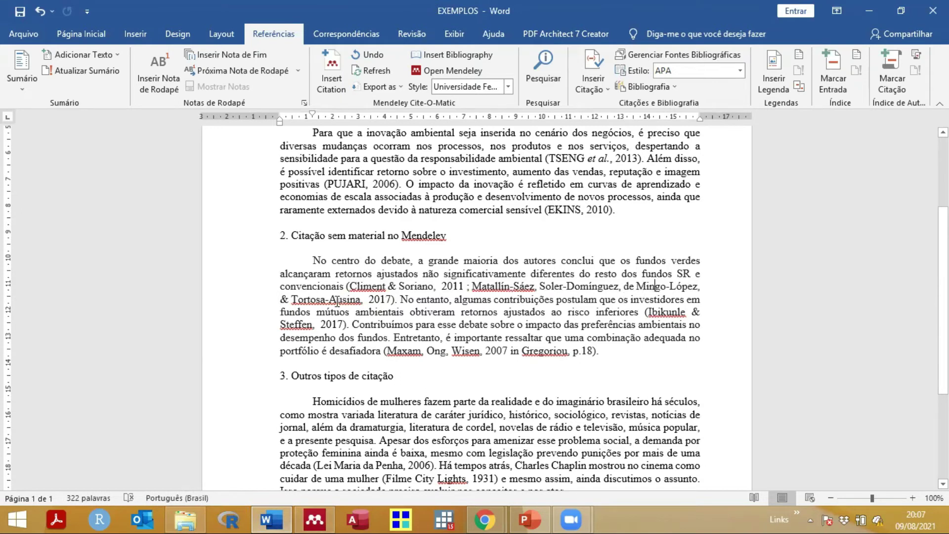
{"action": "left_click", "coordinate": [349, 285]}
Step: Insert a Mendeley citation for Climent and Soriano 2011, found by searching 'climent soriano'
{"action": "left_click", "coordinate": [334, 82]}
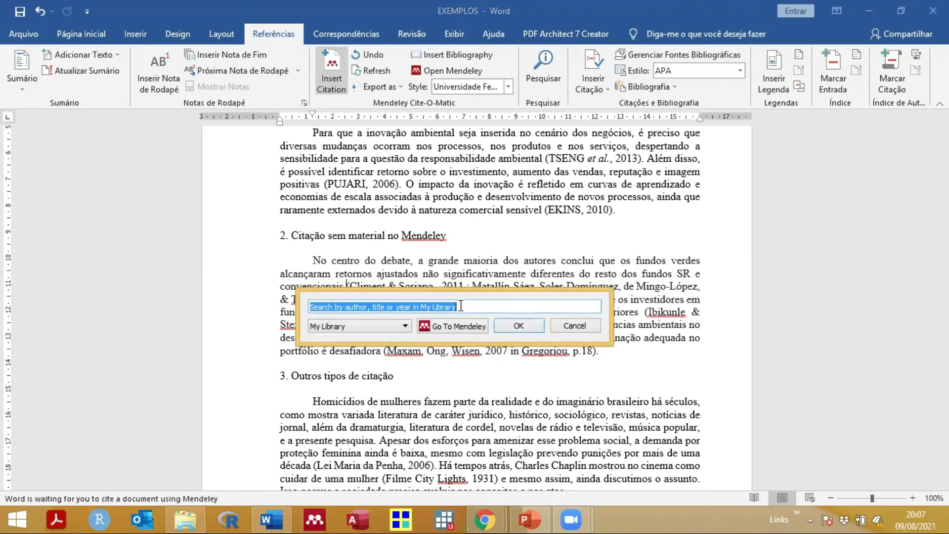
{"action": "left_click_drag", "start_coordinate": [460, 294], "coordinate": [334, 173]}
{"action": "left_click_drag", "start_coordinate": [212, 195], "coordinate": [174, 240]}
{"action": "type", "text": "climen"}
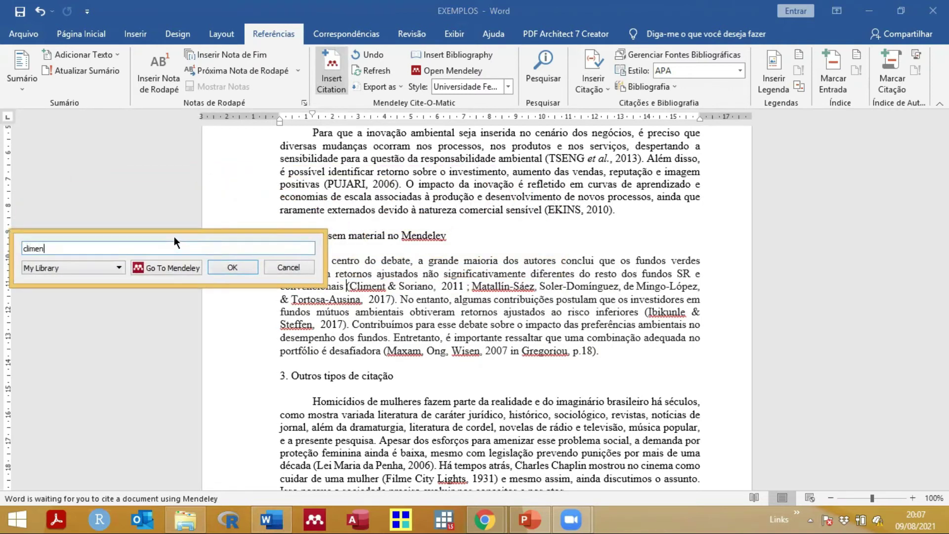
{"action": "type", "text": "t soriano"}
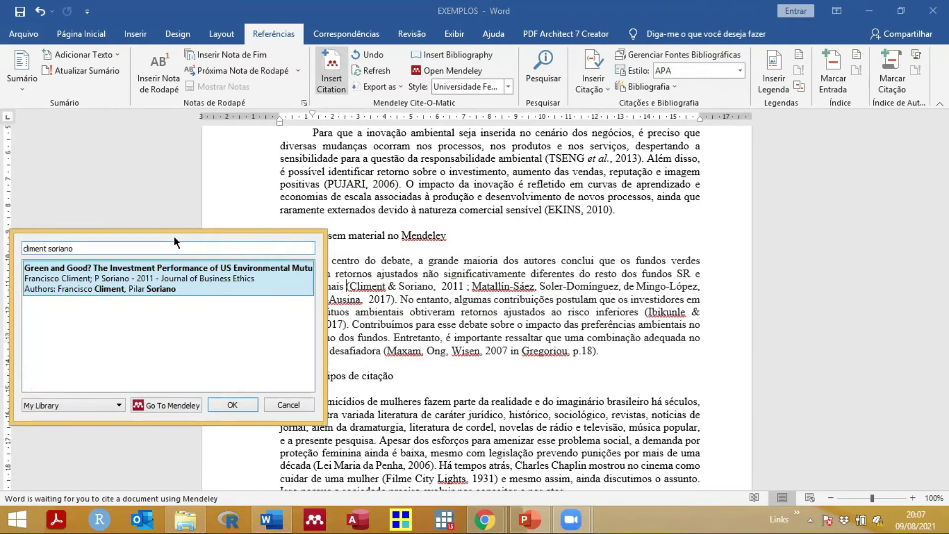
{"action": "left_click", "coordinate": [136, 289]}
{"action": "double_click", "coordinate": [137, 281]}
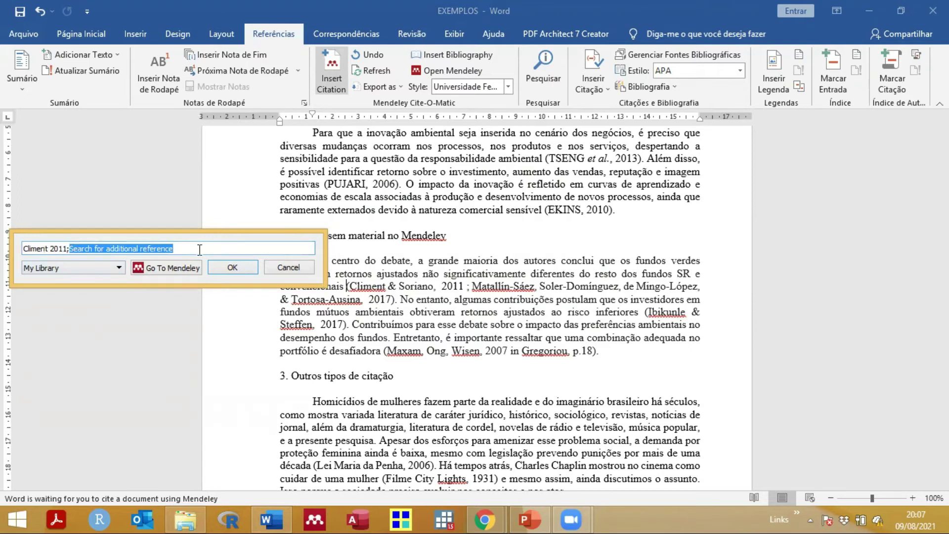
{"action": "left_click", "coordinate": [224, 267]}
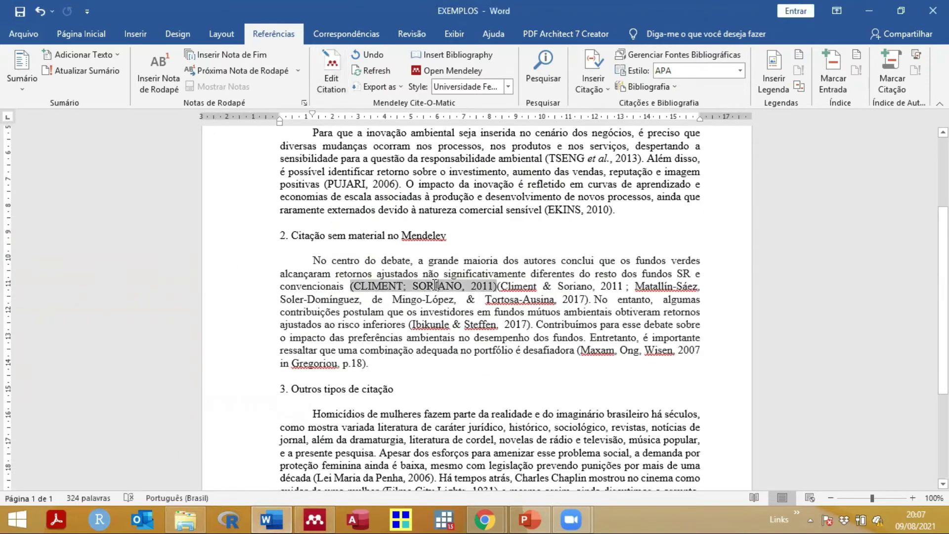
Step: Select the new (CLIMENT; SORIANO, 2011) citation field to check it
{"action": "left_click", "coordinate": [670, 286]}
{"action": "double_click", "coordinate": [658, 286]}
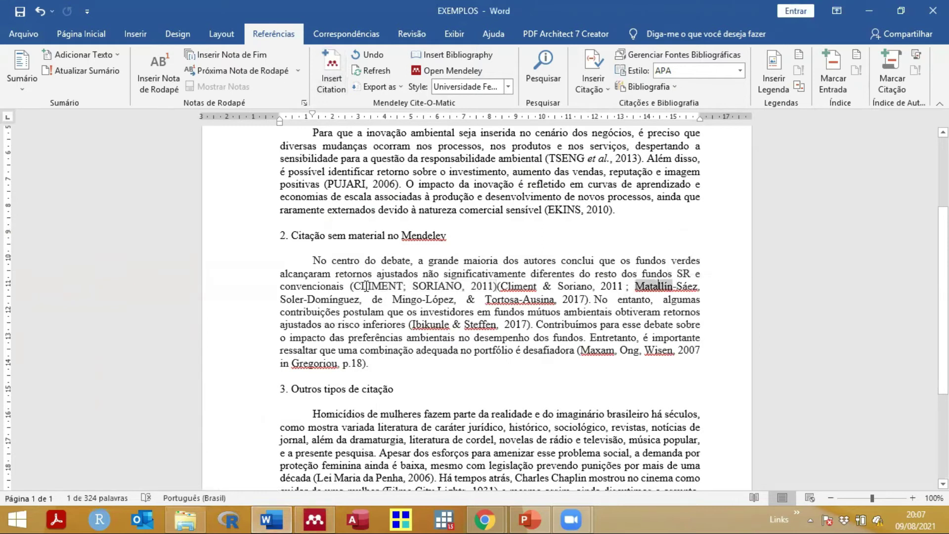
{"action": "left_click", "coordinate": [420, 285]}
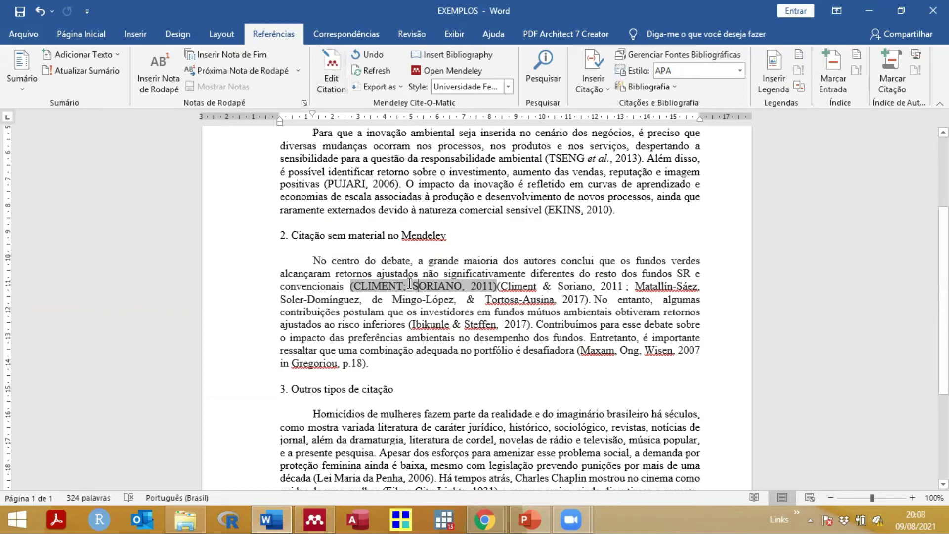
Step: Add the 2016 'On the robustness of persistence…' paper, found via 'tortosa', to the Climent 2011 citation
{"action": "left_click", "coordinate": [329, 73]}
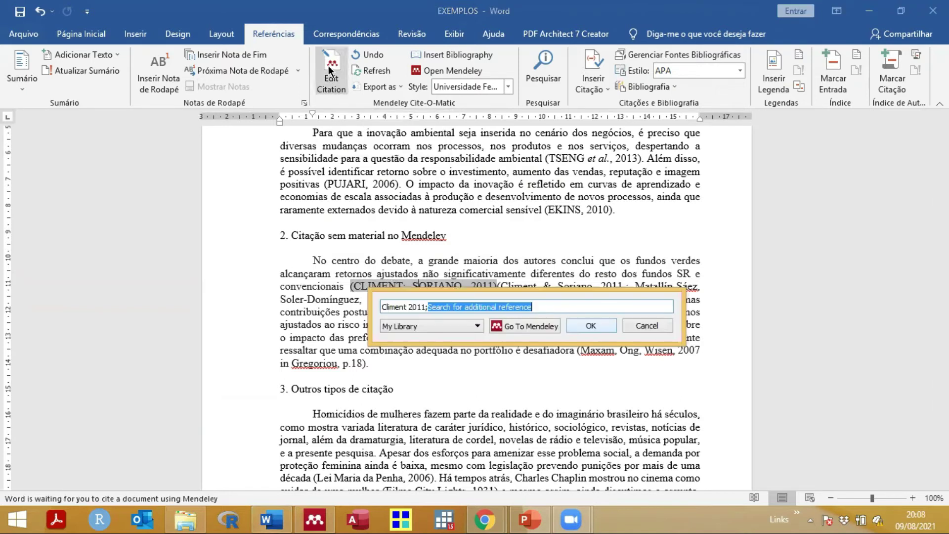
{"action": "left_click_drag", "start_coordinate": [529, 300], "coordinate": [202, 199]}
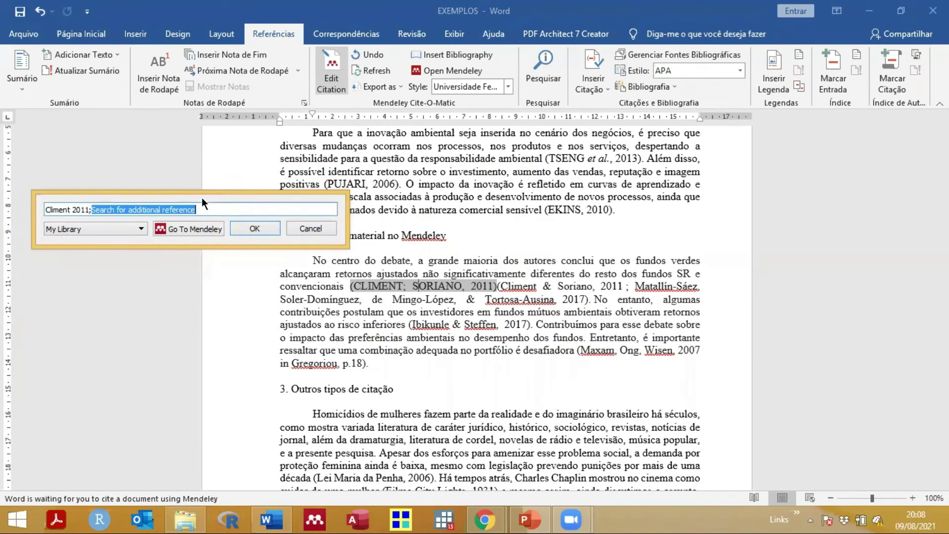
{"action": "type", "text": "mat"}
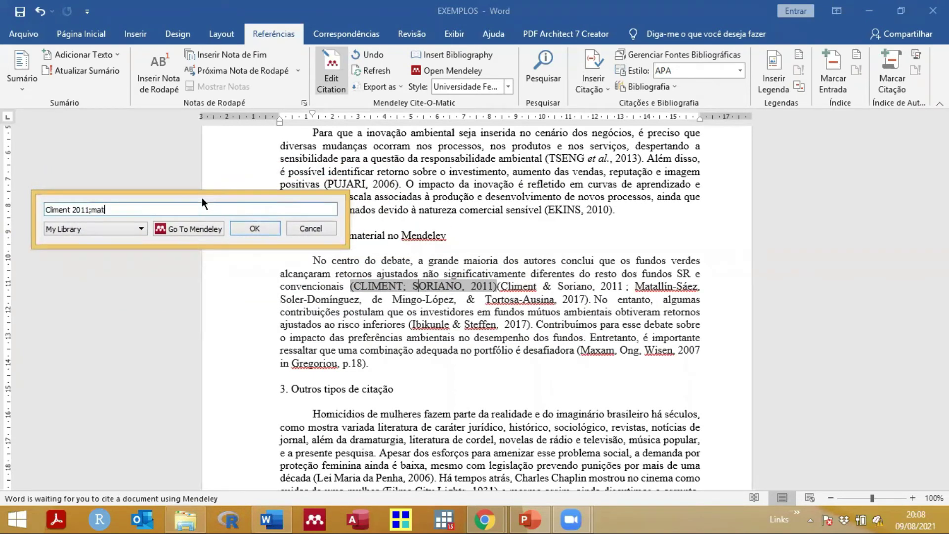
{"action": "type", "text": "allín"}
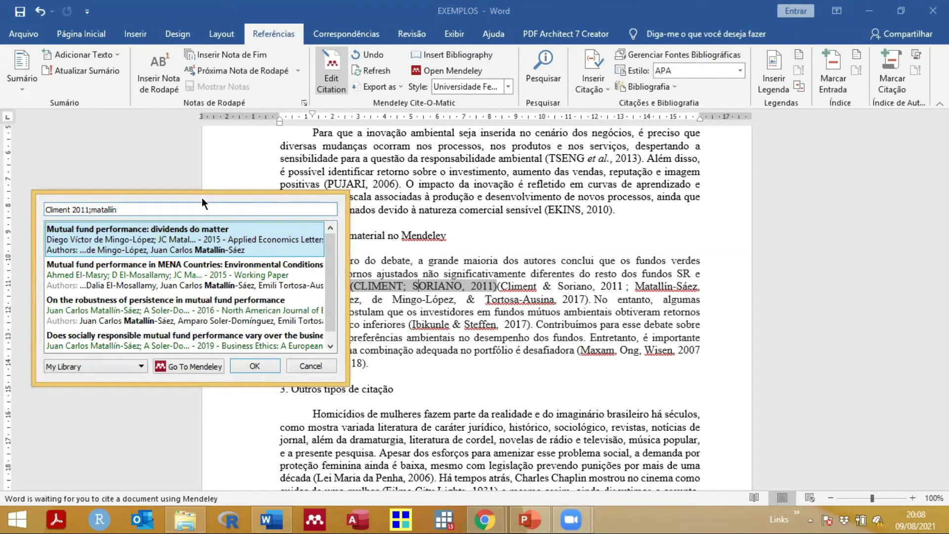
{"action": "key", "text": "BackSpace"}
{"action": "key", "text": "BackSpace"}
{"action": "key", "text": "BackSpace"}
{"action": "key", "text": "BackSpace"}
{"action": "key", "text": "BackSpace"}
{"action": "key", "text": "BackSpace"}
{"action": "key", "text": "BackSpace"}
{"action": "key", "text": "BackSpace"}
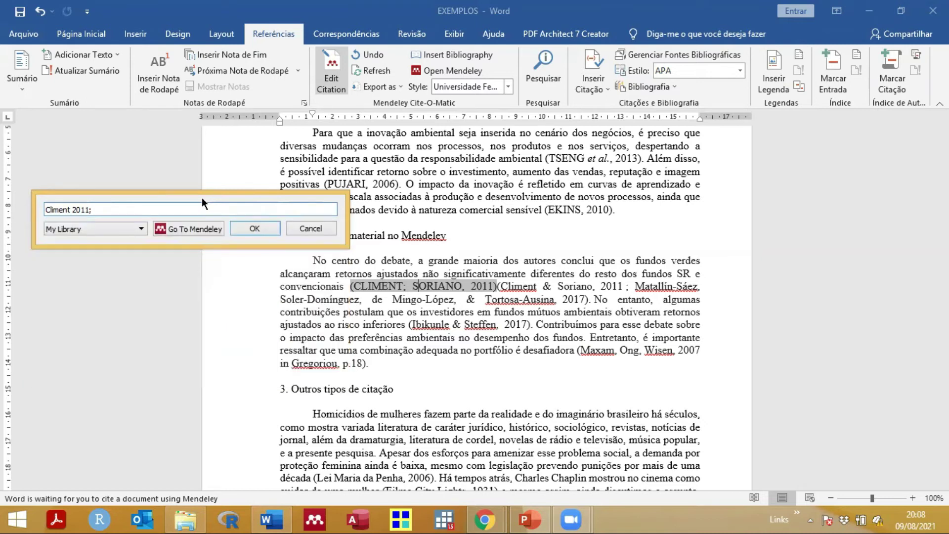
{"action": "type", "text": "soler-dom"}
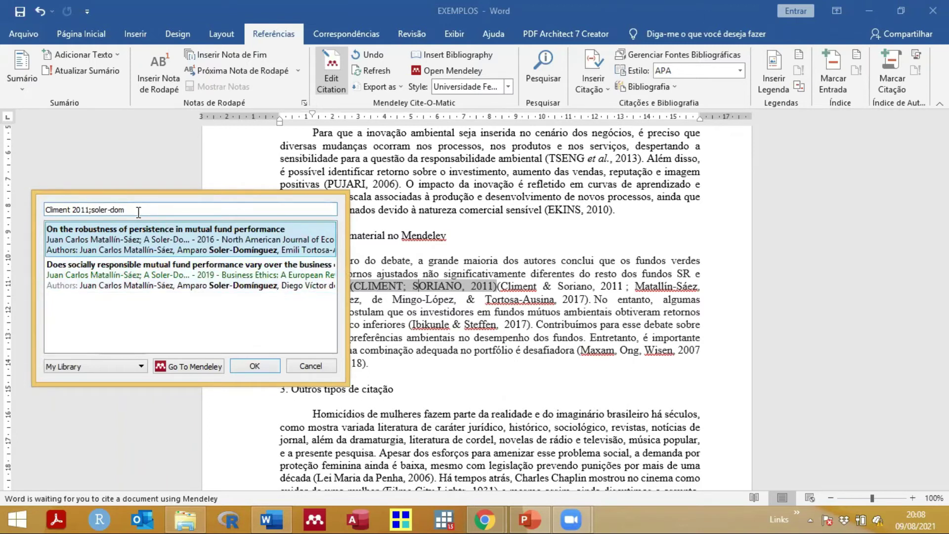
{"action": "key", "text": "BackSpace"}
{"action": "key", "text": "BackSpace"}
{"action": "key", "text": "BackSpace"}
{"action": "key", "text": "BackSpace"}
{"action": "key", "text": "BackSpace"}
{"action": "key", "text": "BackSpace"}
{"action": "key", "text": "BackSpace"}
{"action": "key", "text": "BackSpace"}
{"action": "key", "text": "BackSpace"}
{"action": "type", "text": "tor"}
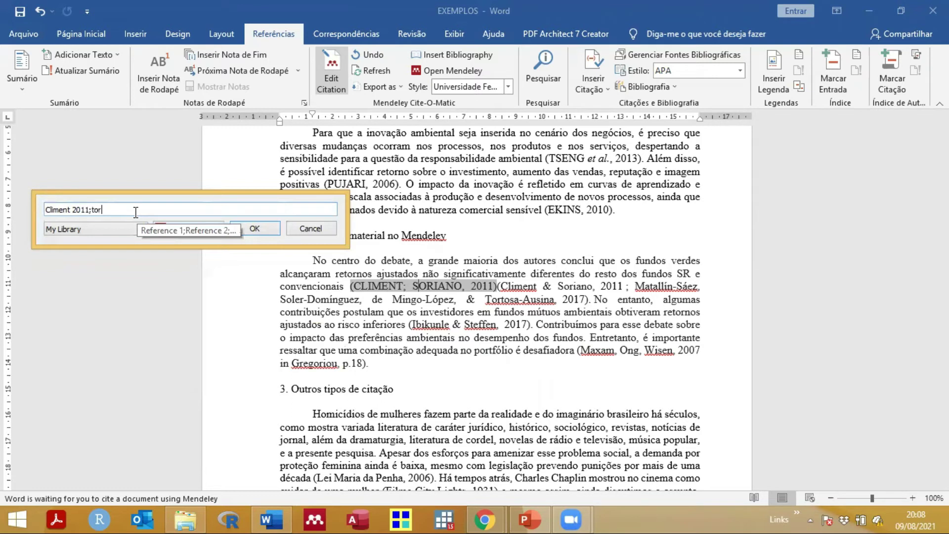
{"action": "type", "text": "tosa"}
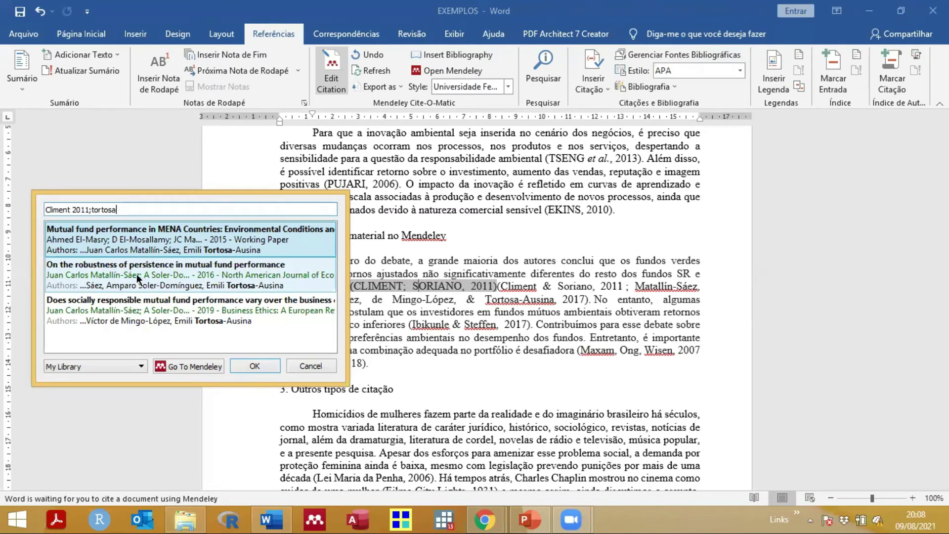
{"action": "left_click", "coordinate": [149, 274]}
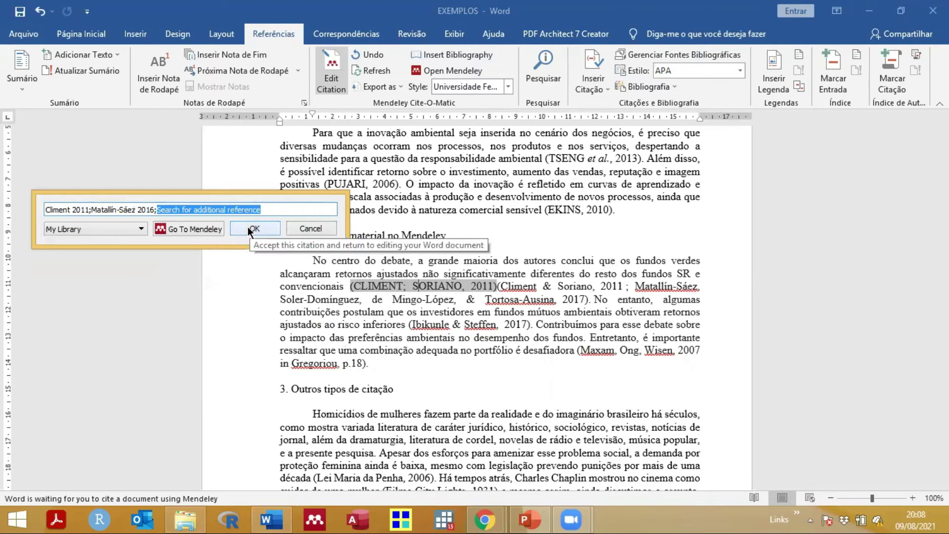
{"action": "left_click", "coordinate": [247, 226]}
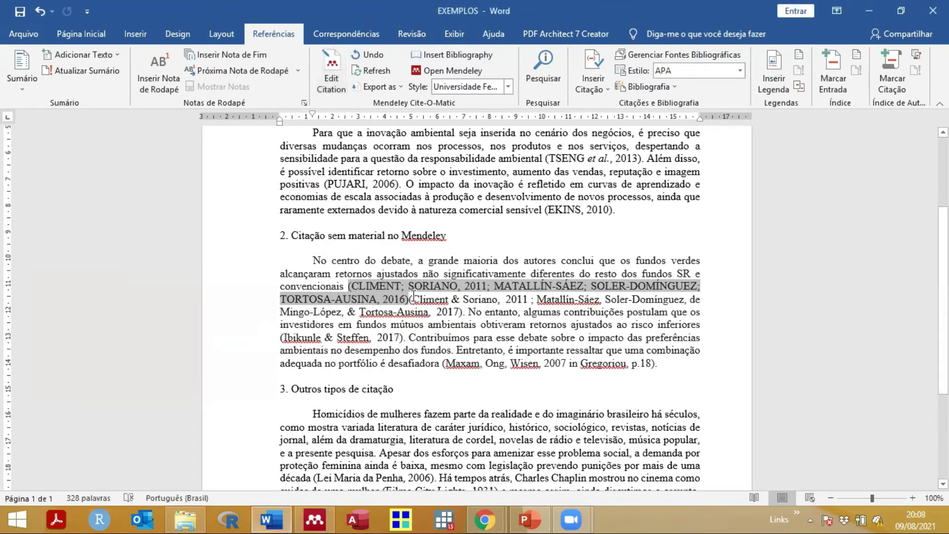
Step: Delete the typed Climent & Soriano … Tortosa-Ausina, 2017 reference after the Mendeley citation
{"action": "key", "text": "Right"}
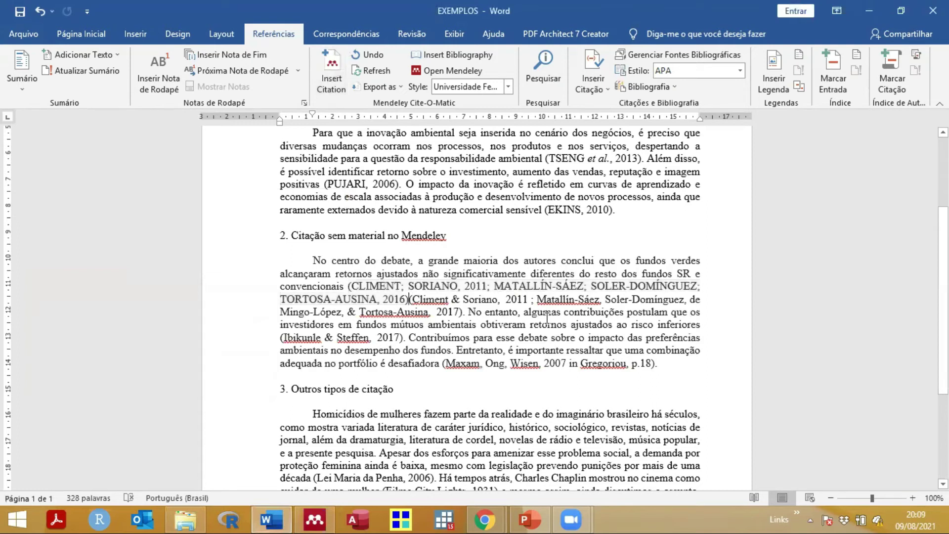
{"action": "key", "text": "shift+Down"}
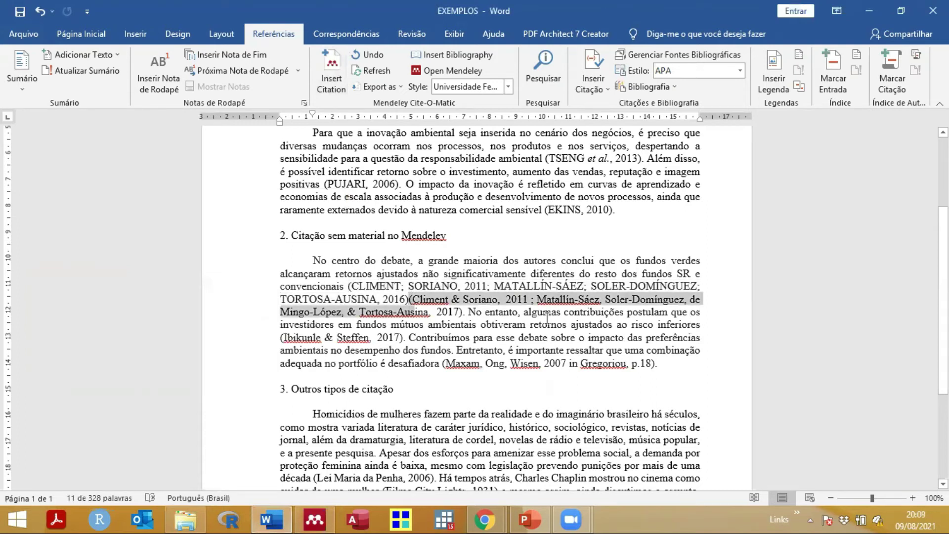
{"action": "key", "text": "shift+Right"}
{"action": "key", "text": "shift+Right"}
{"action": "key", "text": "shift+Right"}
{"action": "key", "text": "shift+Right"}
{"action": "key", "text": "shift+Right"}
{"action": "key", "text": "shift+Right"}
{"action": "key", "text": "shift+Right"}
{"action": "key", "text": "shift+Right"}
{"action": "key", "text": "shift+Right"}
{"action": "key", "text": "shift+Right"}
{"action": "key", "text": "shift+Right"}
{"action": "key", "text": "shift+Right"}
{"action": "key", "text": "shift+Left"}
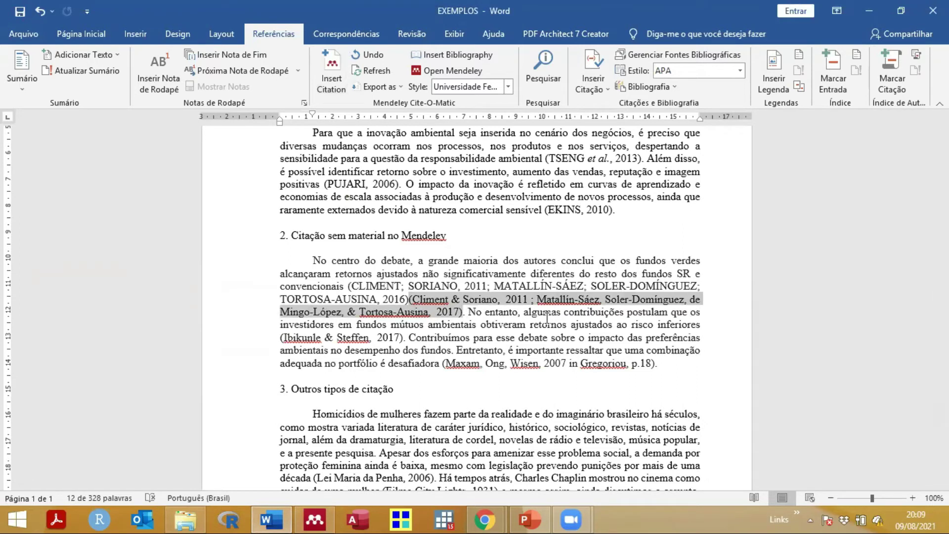
{"action": "key", "text": "Delete"}
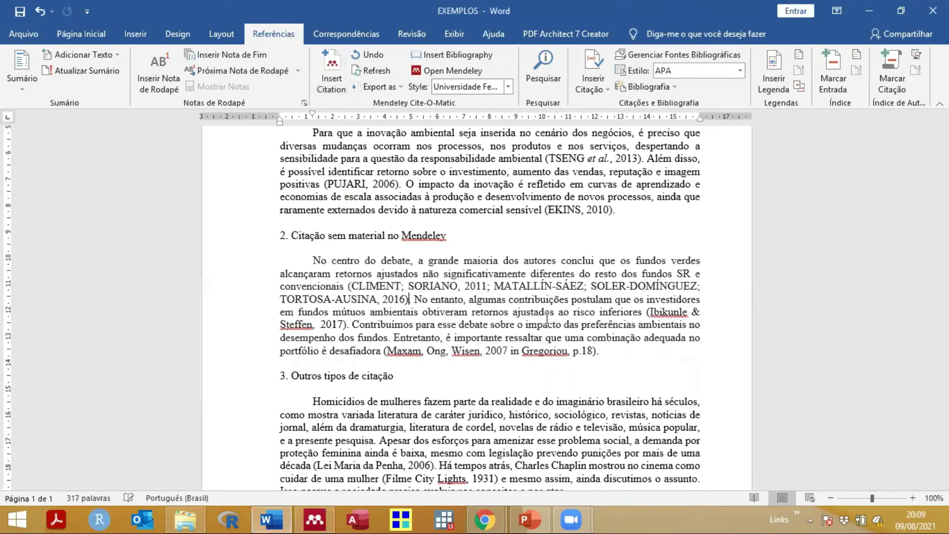
{"action": "left_click", "coordinate": [434, 286]}
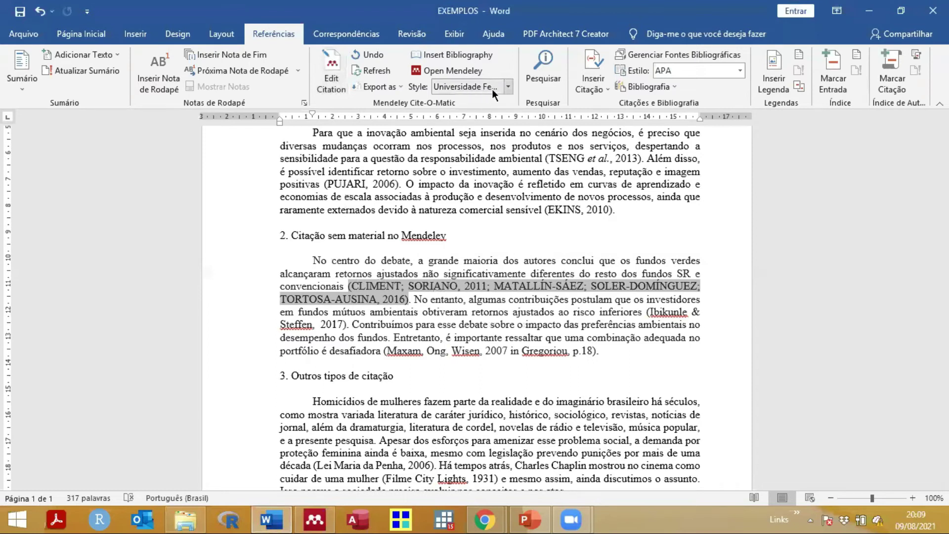
Step: Insert a Mendeley (IBIKUNLE; STEFFEN, 2017) citation right before the typed (Ibikunle reference
{"action": "left_click", "coordinate": [506, 89]}
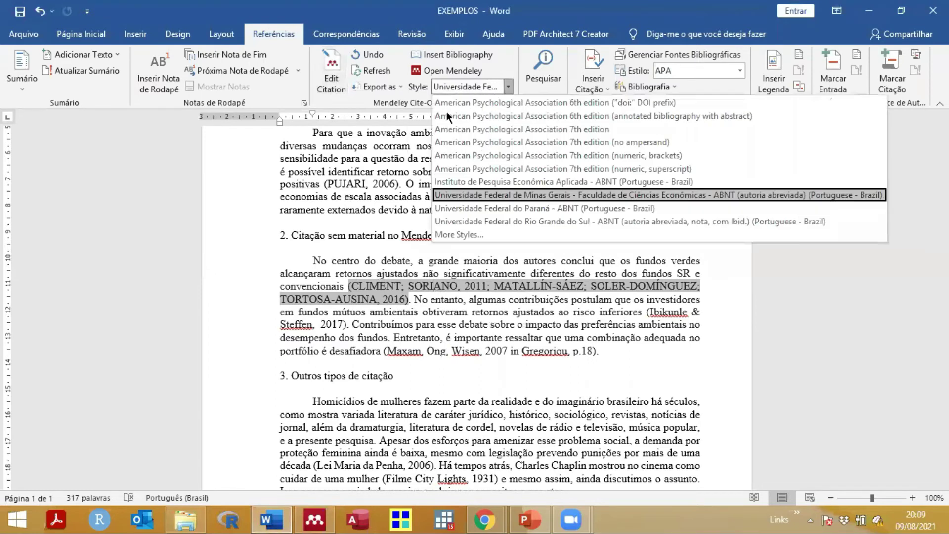
{"action": "left_click", "coordinate": [440, 302]}
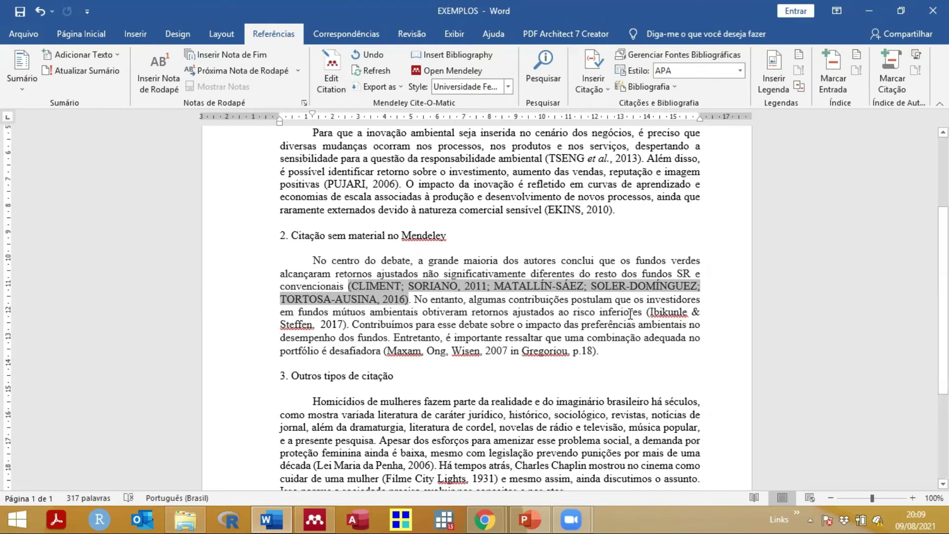
{"action": "left_click", "coordinate": [646, 311]}
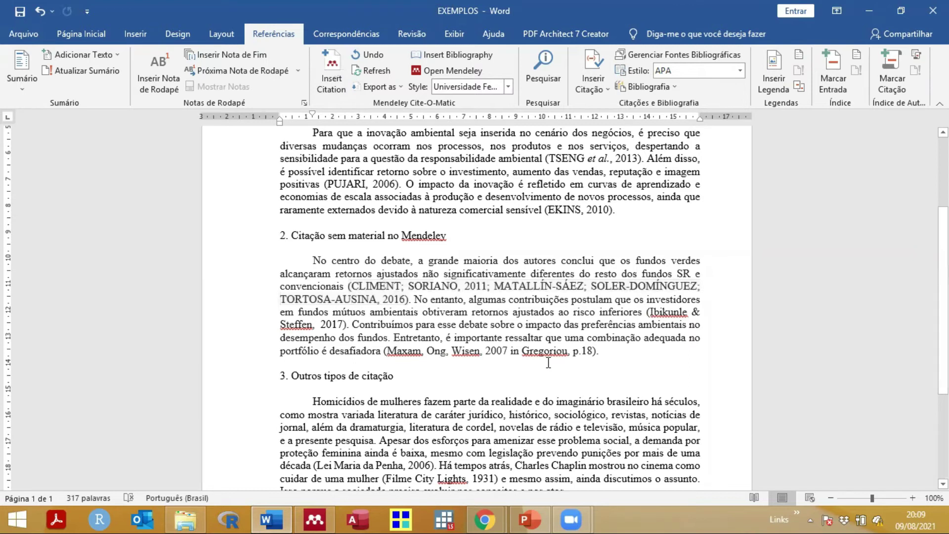
{"action": "left_click", "coordinate": [335, 86]}
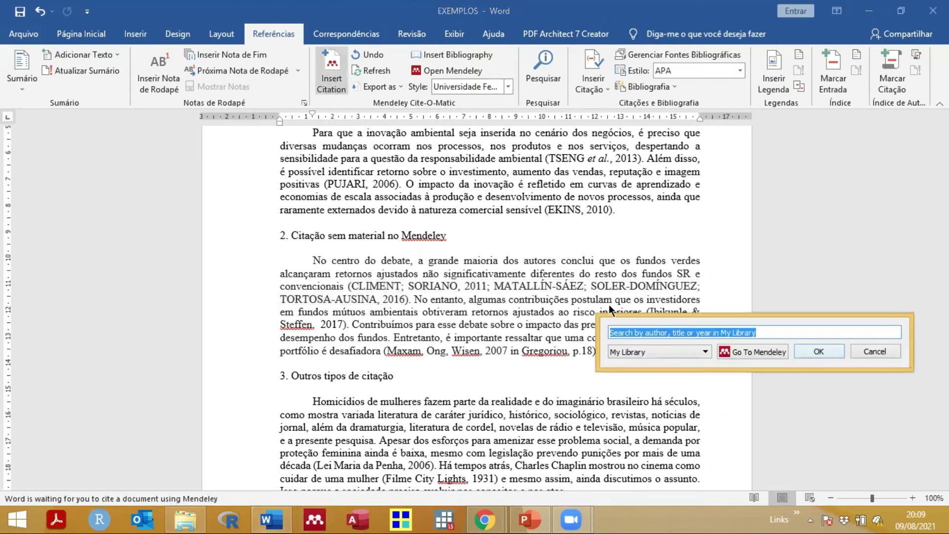
{"action": "left_click_drag", "start_coordinate": [662, 316], "coordinate": [168, 233]}
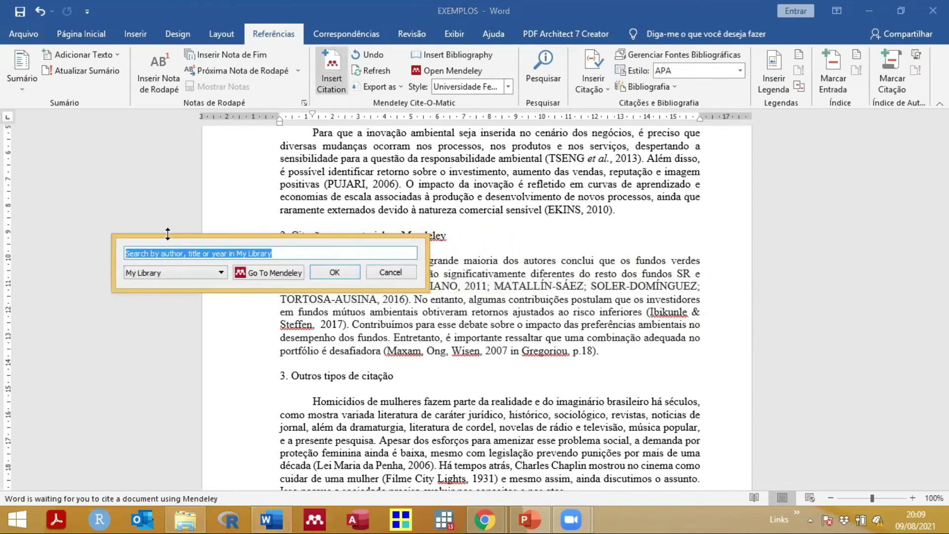
{"action": "type", "text": "ibi"}
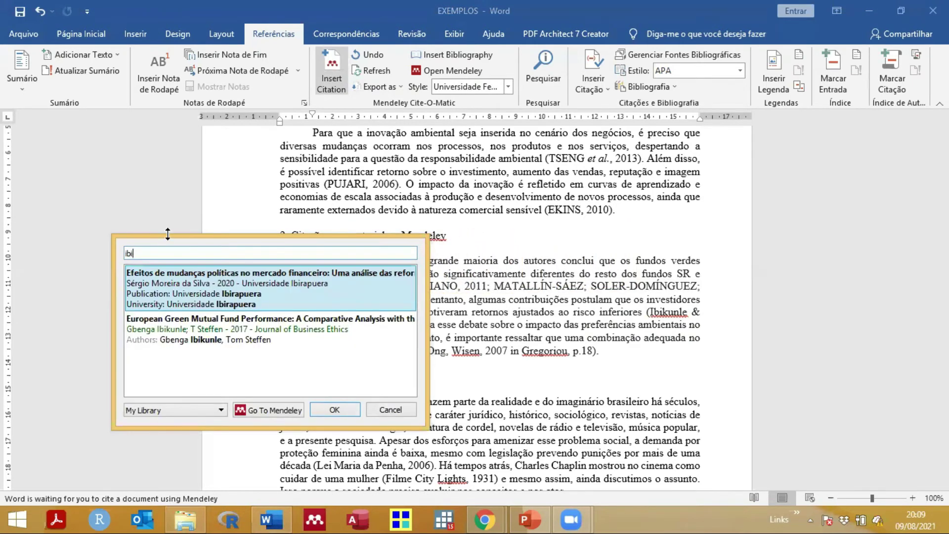
{"action": "type", "text": "kun"}
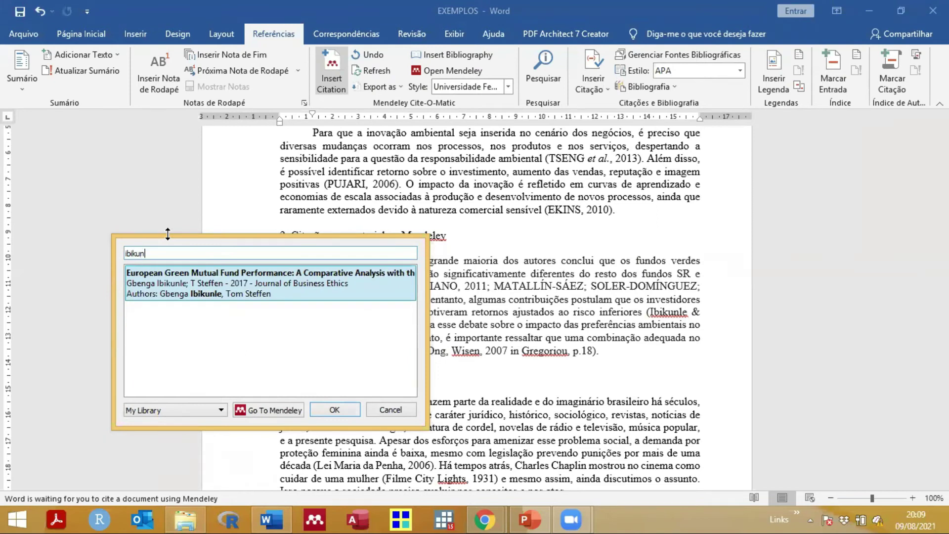
{"action": "left_click", "coordinate": [220, 285]}
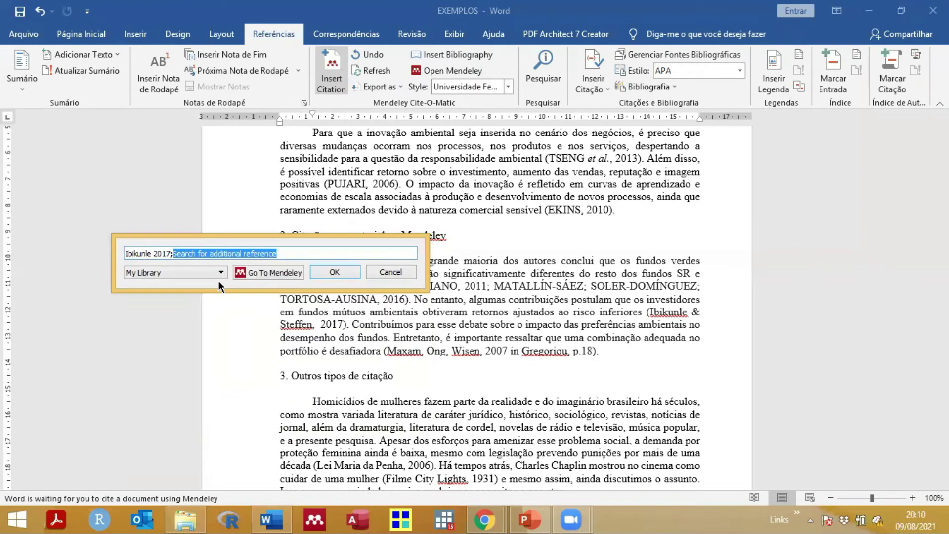
{"action": "left_click", "coordinate": [334, 273]}
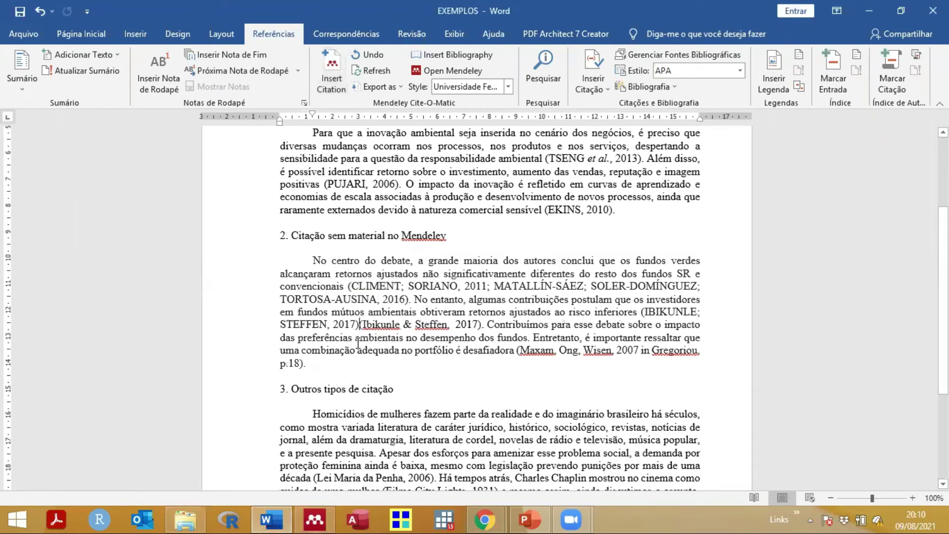
Step: Delete the typed (Ibikunle & Steffen, 2017) reference, keeping only the Mendeley citation
{"action": "key", "text": "shift+Right"}
{"action": "key", "text": "shift+Right"}
{"action": "key", "text": "shift+Right"}
{"action": "key", "text": "shift+Right"}
{"action": "key", "text": "shift+Right"}
{"action": "key", "text": "shift+Right"}
{"action": "key", "text": "shift+Right"}
{"action": "key", "text": "shift+Right"}
{"action": "key", "text": "shift+Right"}
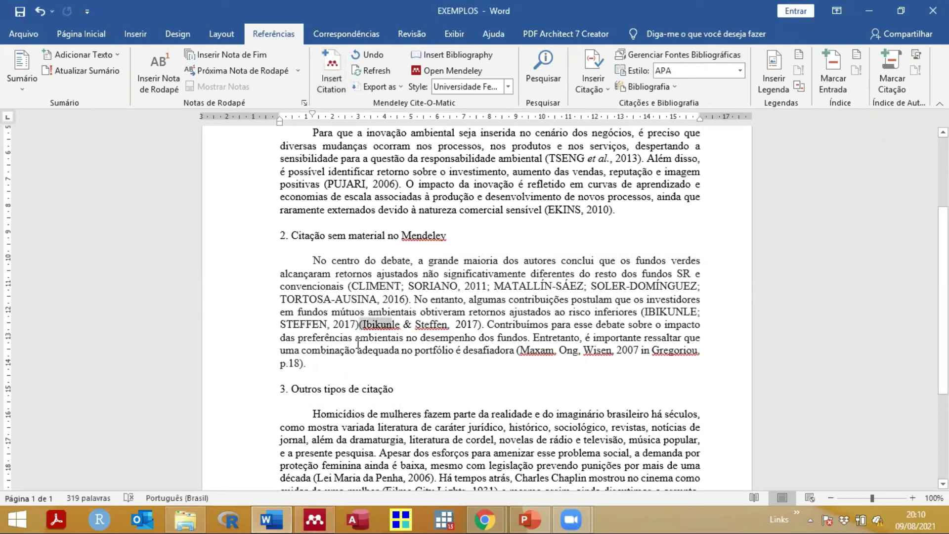
{"action": "key", "text": "shift+Right"}
{"action": "key", "text": "shift+Right"}
{"action": "key", "text": "shift+Right"}
{"action": "key", "text": "shift+Right"}
{"action": "key", "text": "shift+Right"}
{"action": "key", "text": "shift+Right"}
{"action": "key", "text": "shift+Right"}
{"action": "key", "text": "shift+Right"}
{"action": "key", "text": "shift+Right"}
{"action": "key", "text": "shift+Right"}
{"action": "key", "text": "shift+Right"}
{"action": "key", "text": "shift+Right"}
{"action": "key", "text": "shift+Right"}
{"action": "key", "text": "shift+Right"}
{"action": "key", "text": "shift+Right"}
{"action": "key", "text": "shift+Right"}
{"action": "key", "text": "shift+Right"}
{"action": "key", "text": "shift+Right"}
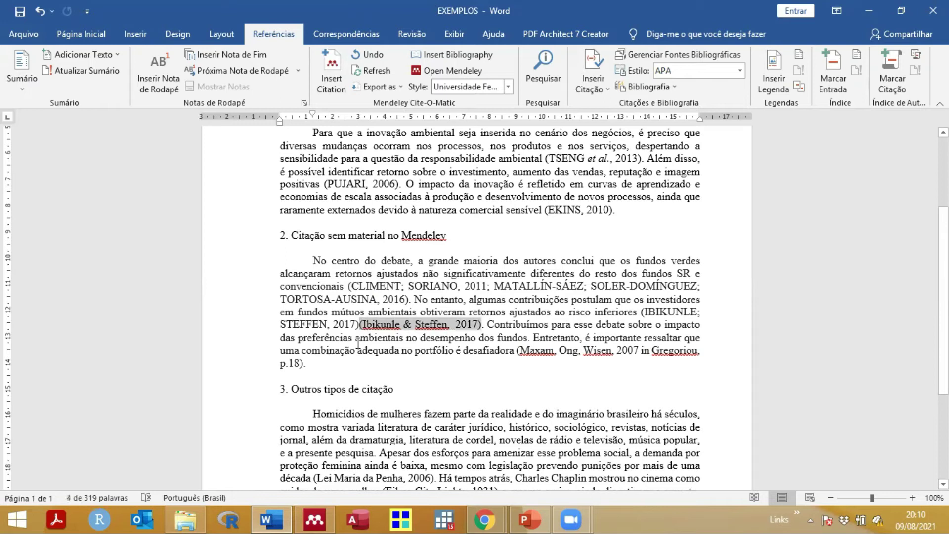
{"action": "key", "text": "Delete"}
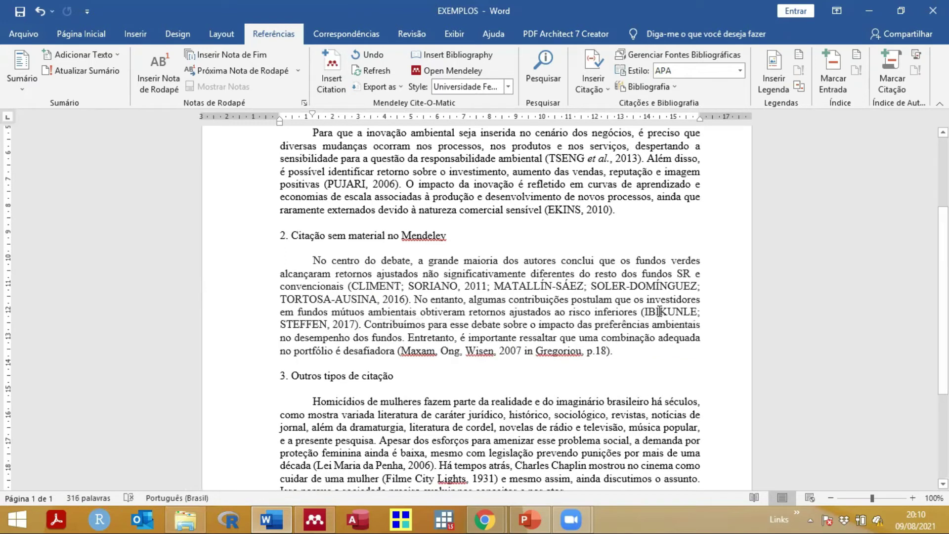
{"action": "left_click", "coordinate": [659, 311]}
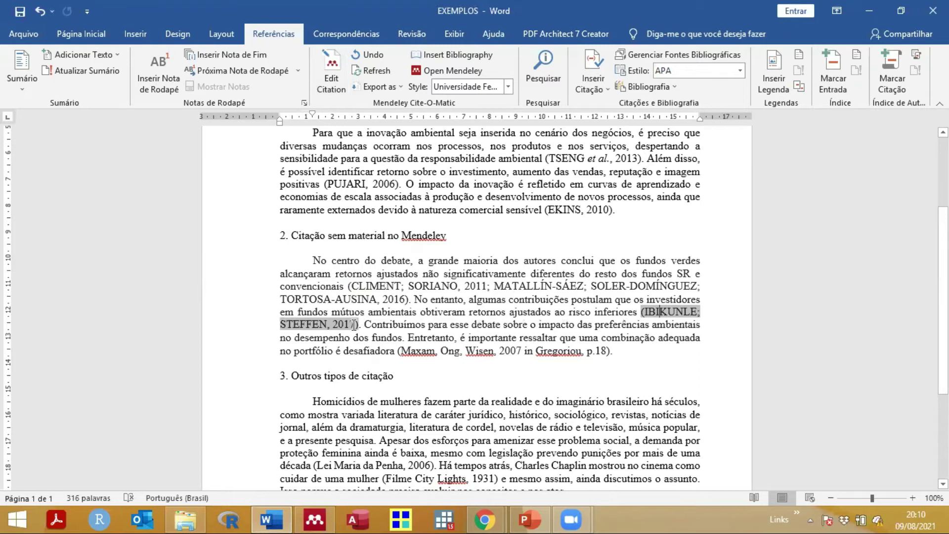
{"action": "left_click", "coordinate": [668, 311]}
{"action": "left_click", "coordinate": [642, 312]}
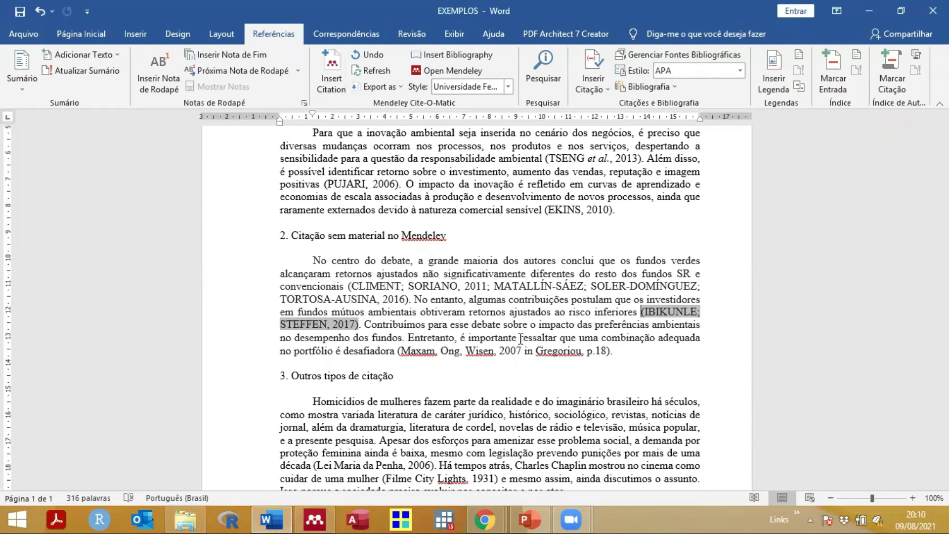
Step: Type 'Ibikunle e Steffen' as narrative text just before 'algumas contribuições'
{"action": "left_click", "coordinate": [508, 368]}
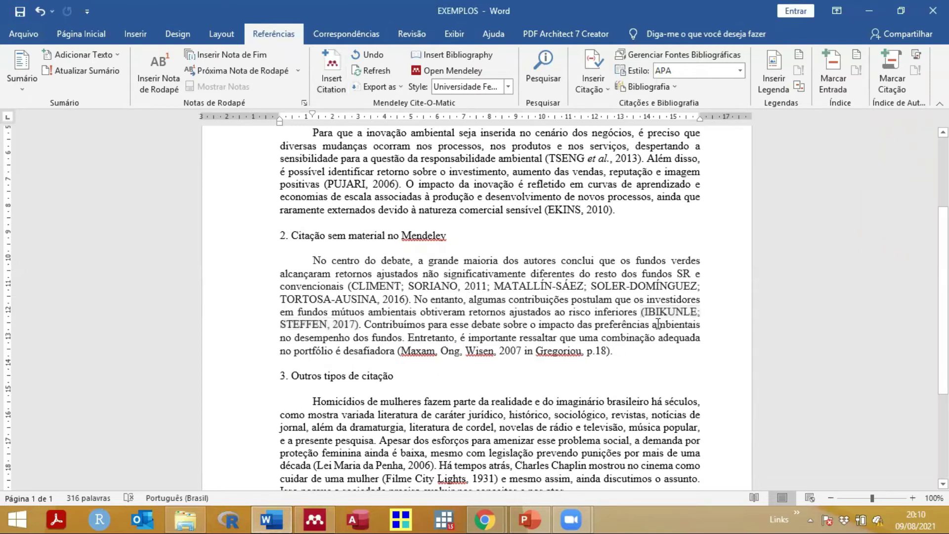
{"action": "left_click", "coordinate": [471, 300]}
{"action": "left_click", "coordinate": [469, 299]}
{"action": "type", "text": "Ibi"}
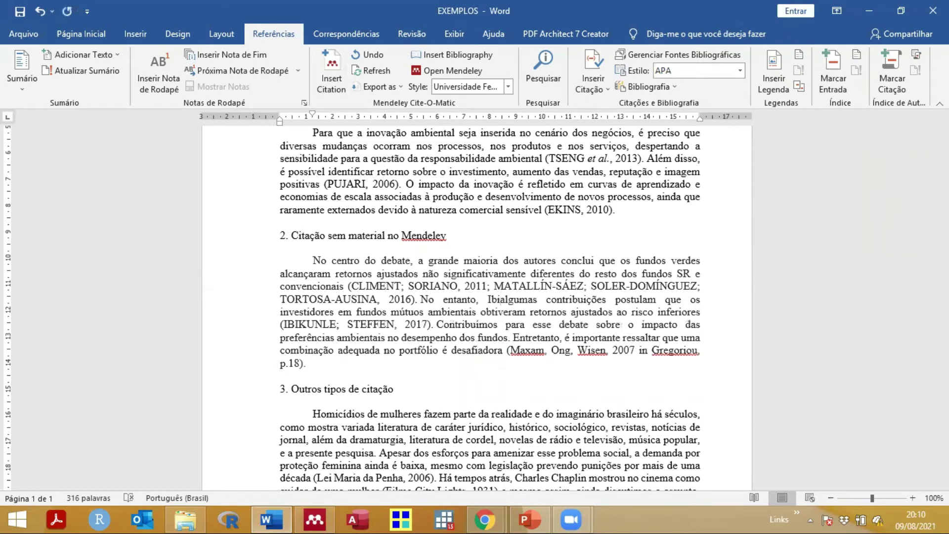
{"action": "type", "text": "kun"}
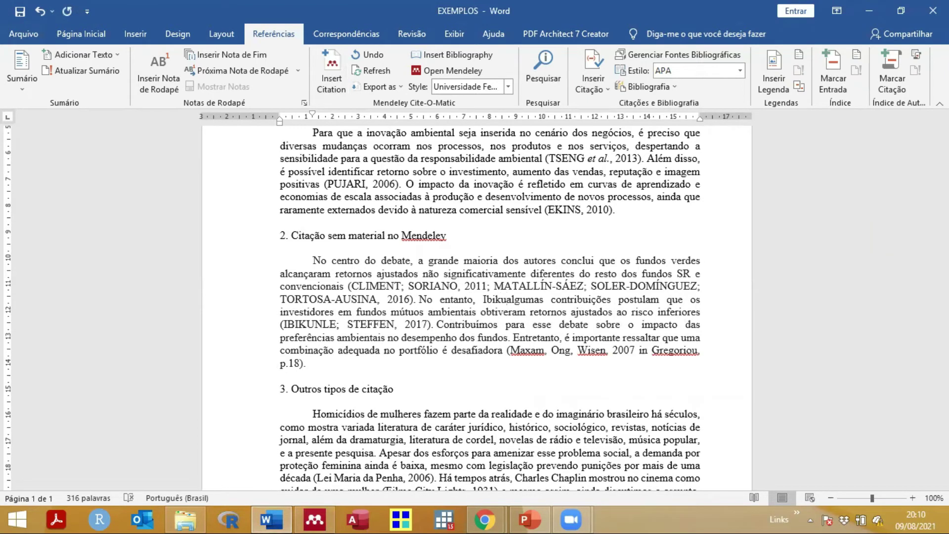
{"action": "type", "text": "le;"}
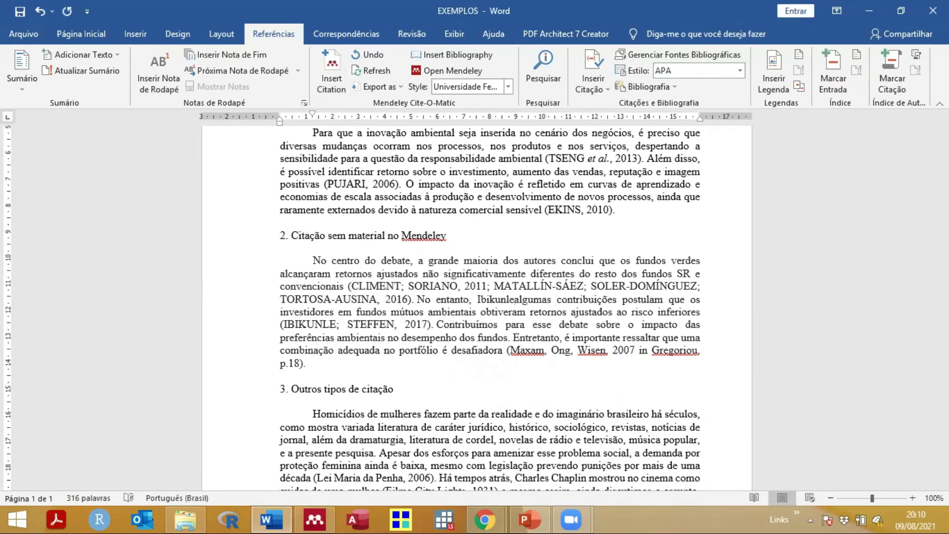
{"action": "left_click", "coordinate": [519, 286]}
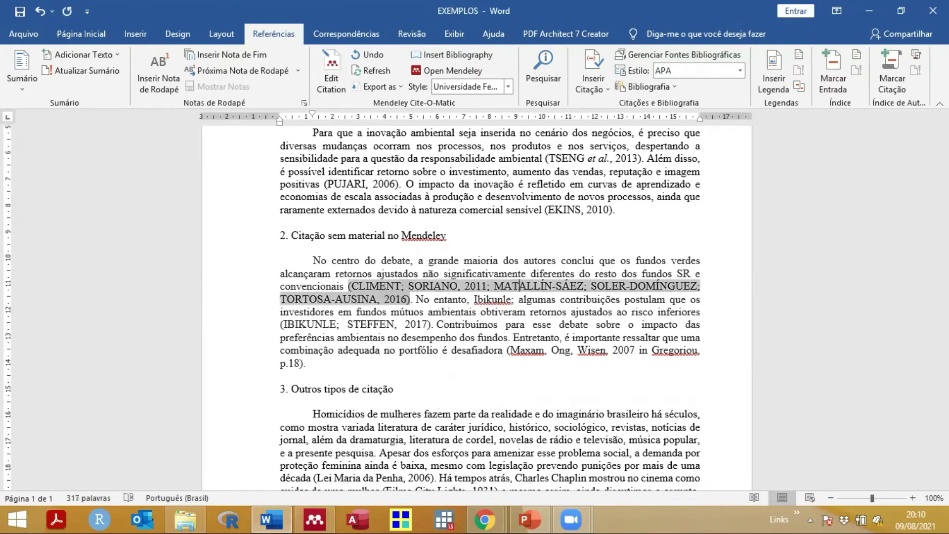
{"action": "left_click", "coordinate": [517, 299]}
{"action": "type", "text": "Ste"}
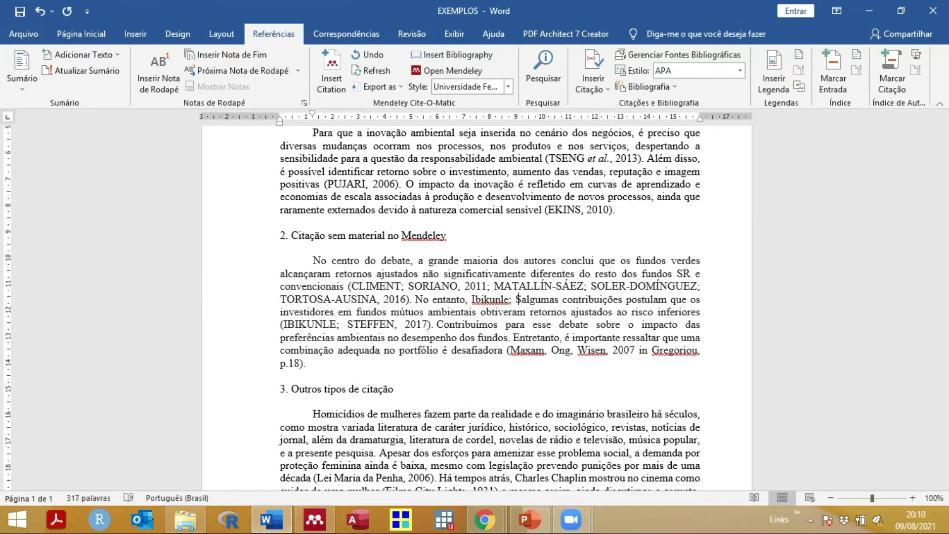
{"action": "type", "text": "ffen"}
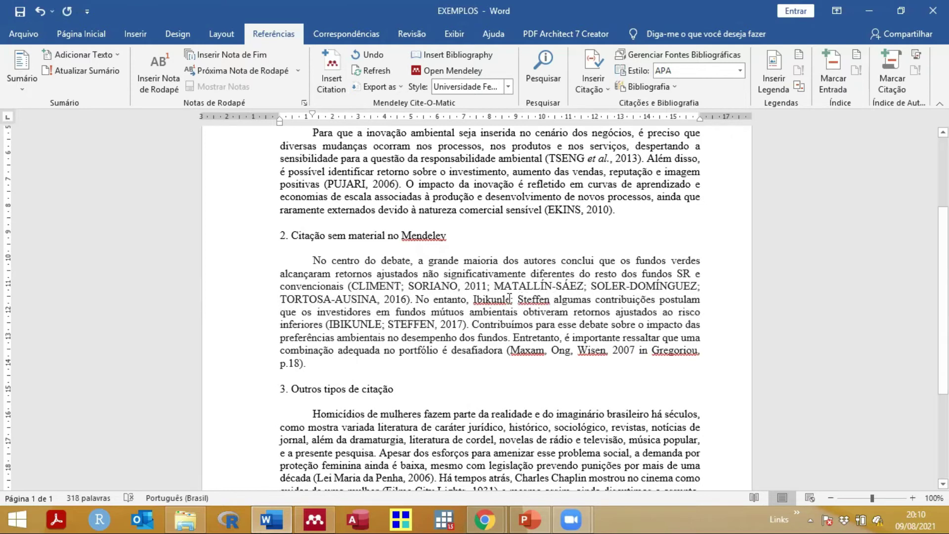
{"action": "left_click", "coordinate": [509, 298]}
{"action": "key", "text": "BackSpace"}
{"action": "type", "text": "e"}
{"action": "left_click", "coordinate": [556, 299]}
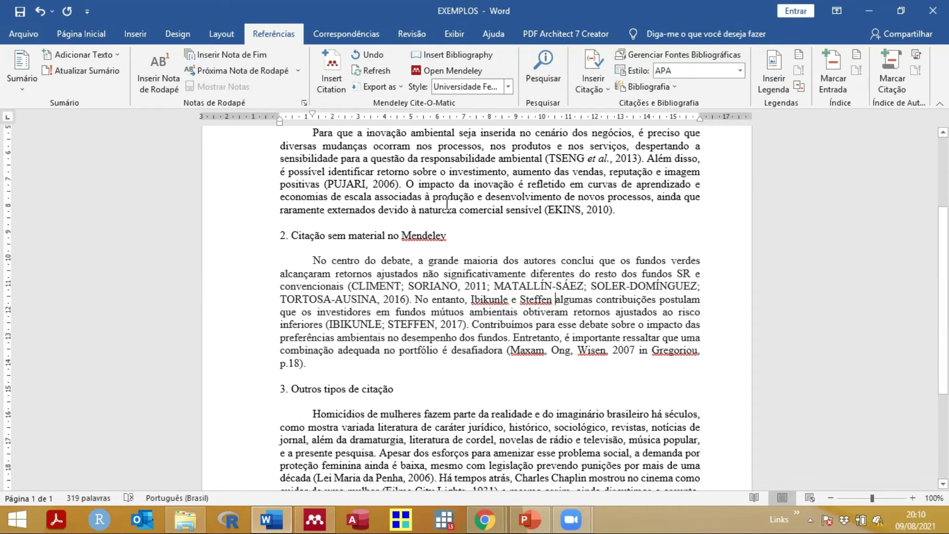
Step: Insert a Mendeley Ibikunle and Steffen citation with author suppressed, showing only (2017)
{"action": "left_click", "coordinate": [332, 79]}
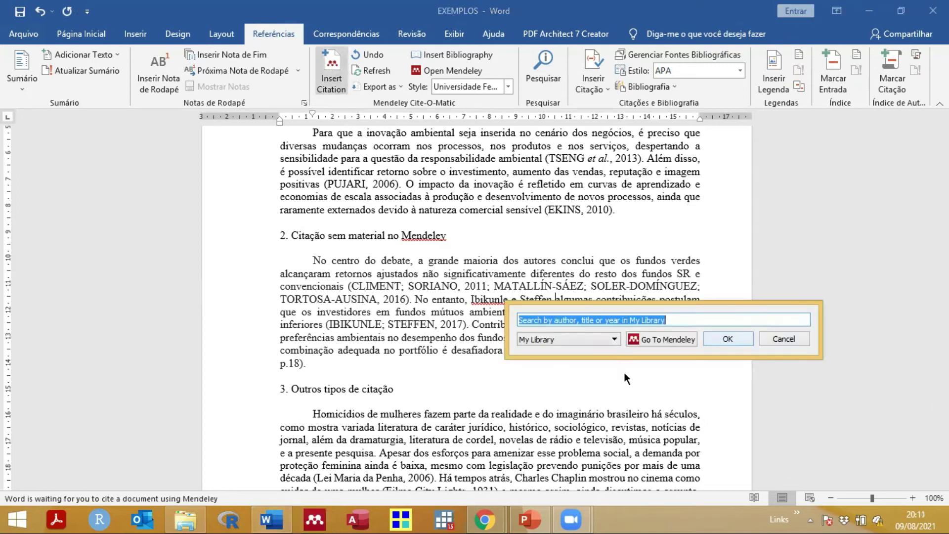
{"action": "type", "text": "ibi"}
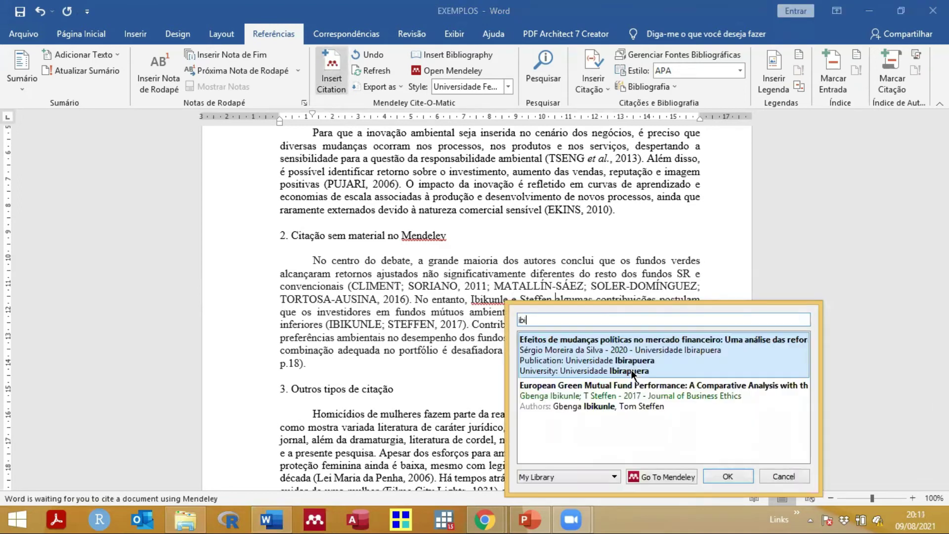
{"action": "type", "text": "kun"}
{"action": "left_click", "coordinate": [620, 349]}
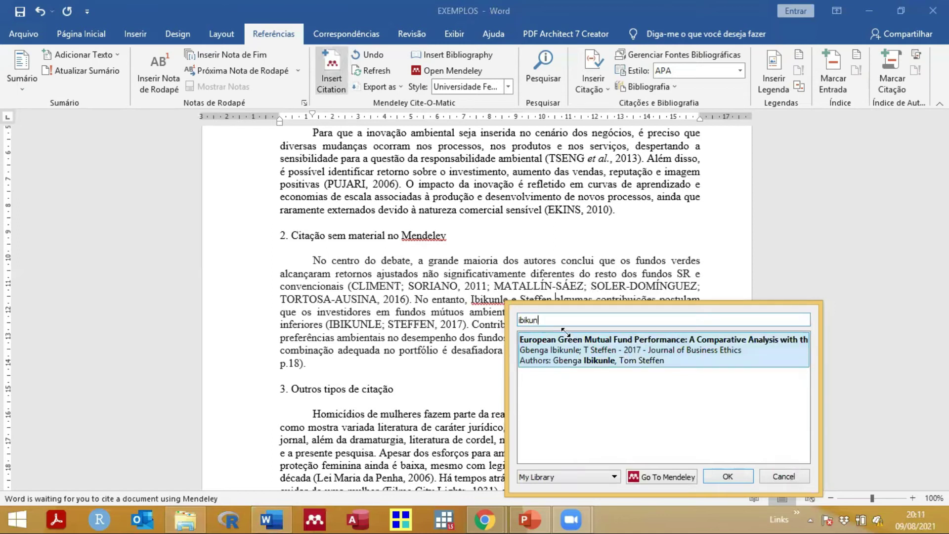
{"action": "left_click", "coordinate": [529, 322]}
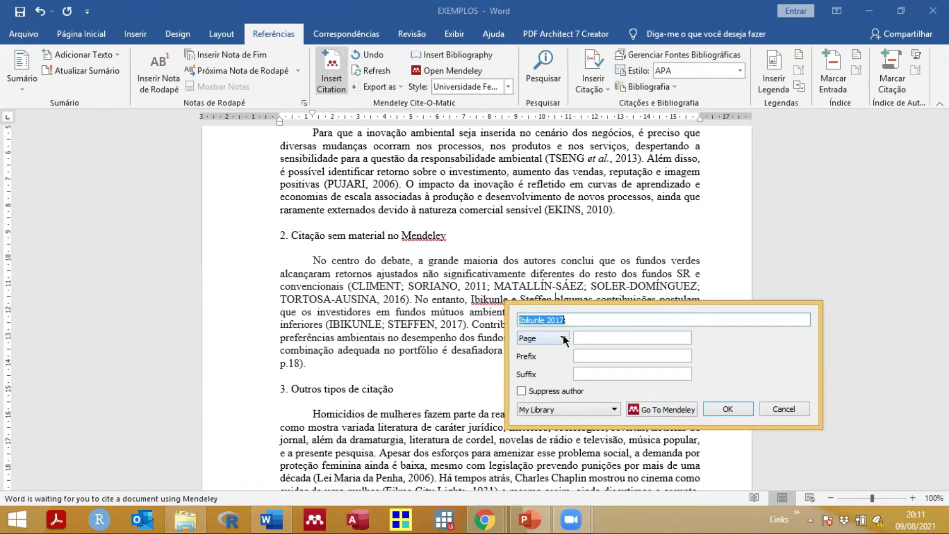
{"action": "left_click", "coordinate": [603, 337]}
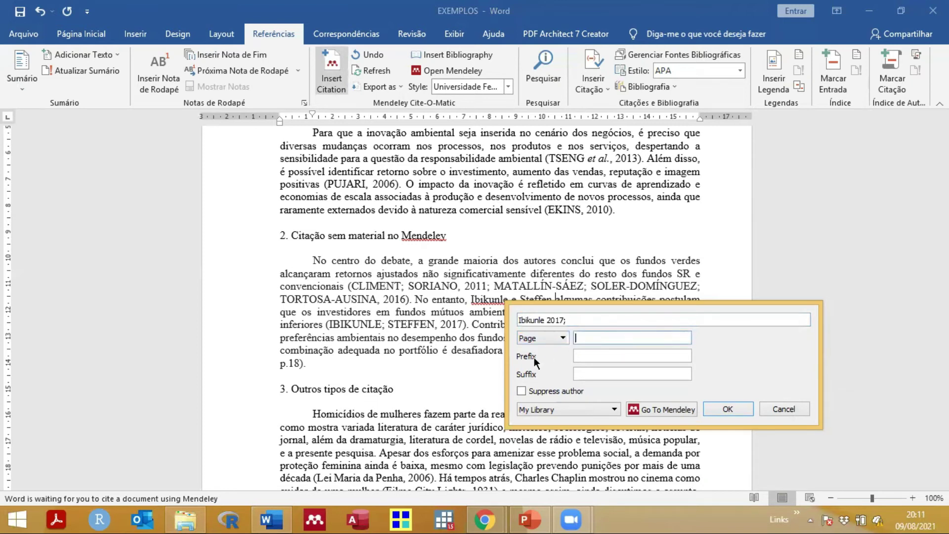
{"action": "left_click", "coordinate": [589, 377]}
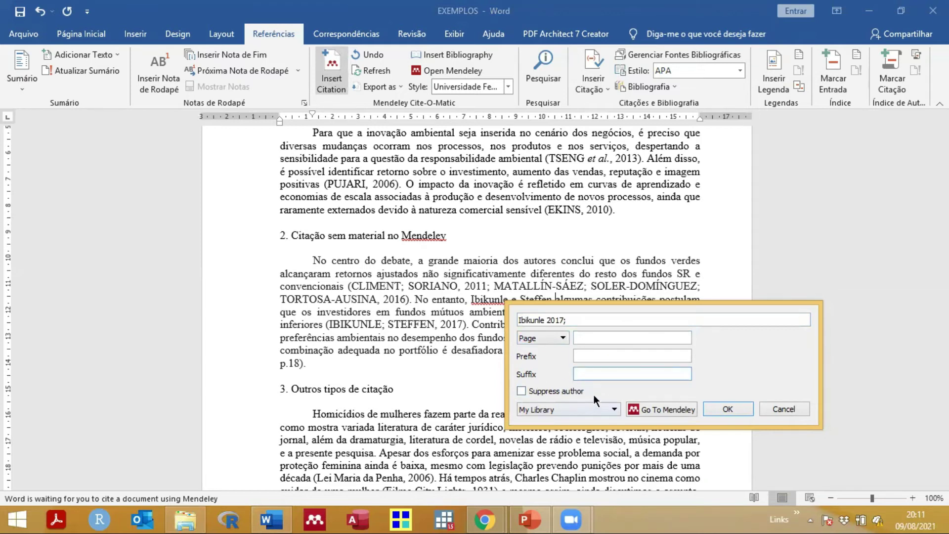
{"action": "left_click", "coordinate": [521, 390]}
{"action": "left_click", "coordinate": [716, 412]}
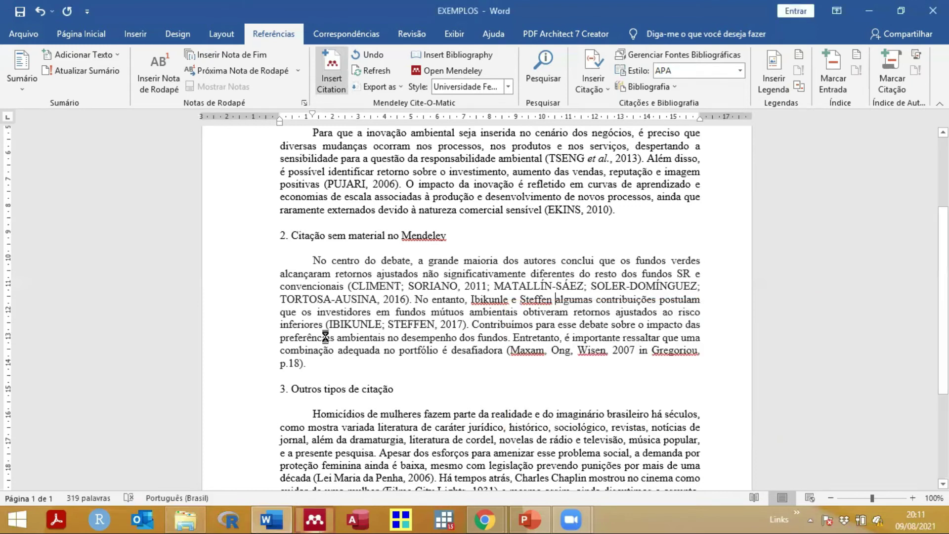
{"action": "left_click", "coordinate": [578, 299]}
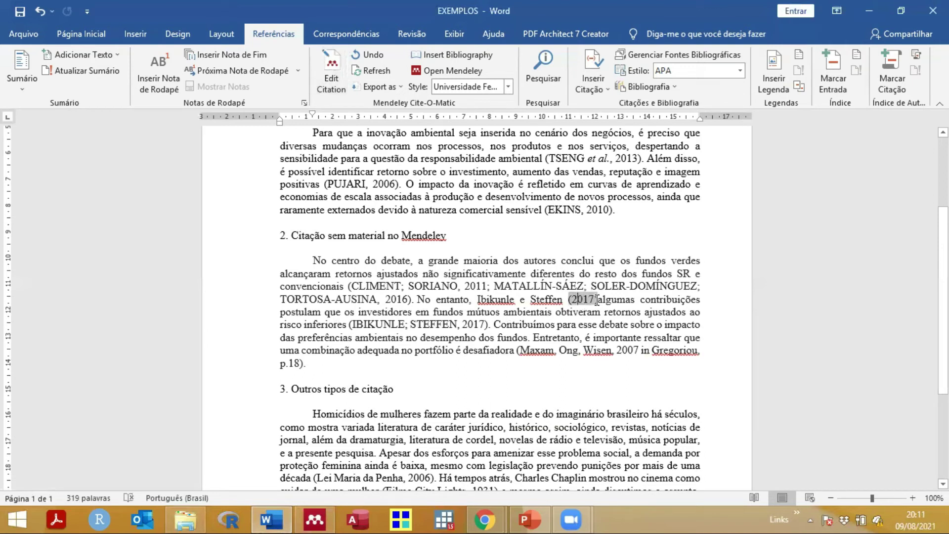
{"action": "left_click", "coordinate": [597, 299]}
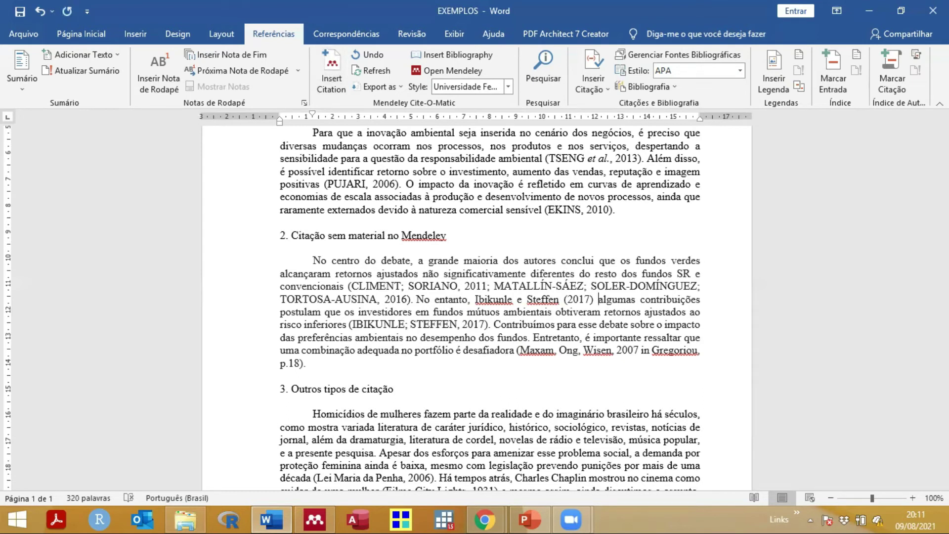
{"action": "left_click", "coordinate": [567, 298]}
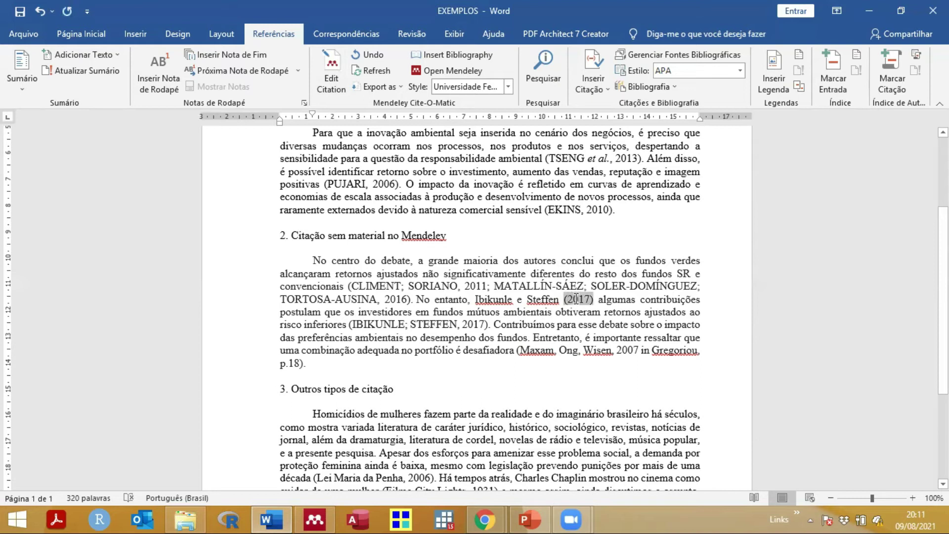
{"action": "left_click_drag", "start_coordinate": [477, 299], "coordinate": [549, 304]}
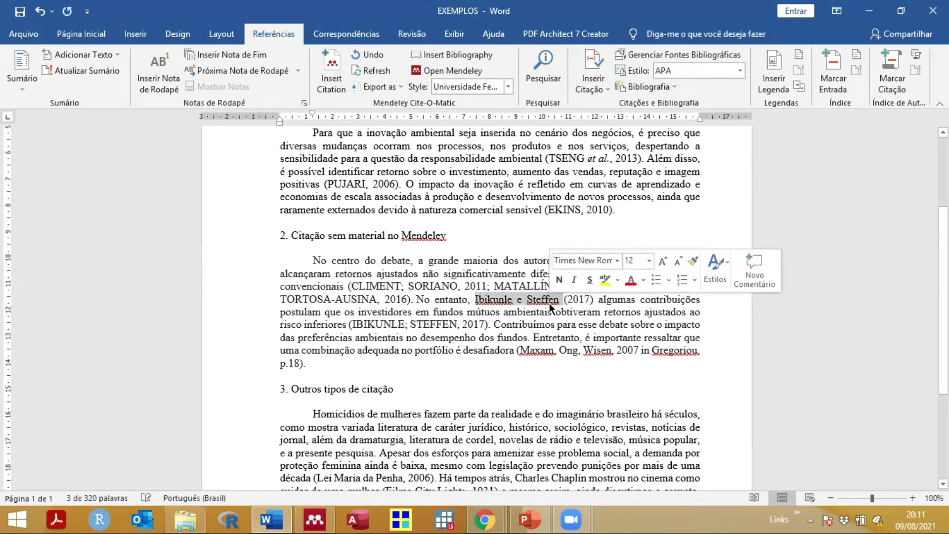
{"action": "left_click", "coordinate": [494, 299]}
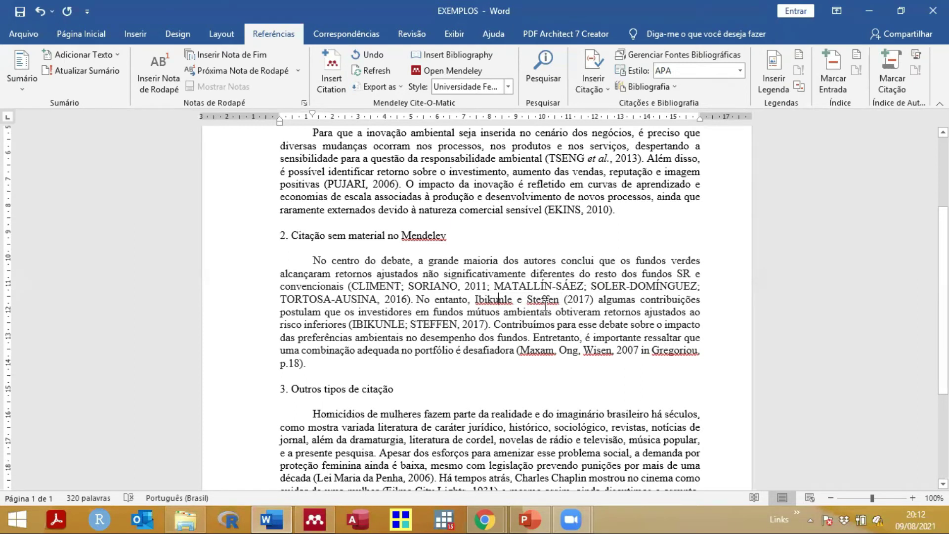
{"action": "left_click", "coordinate": [578, 298]}
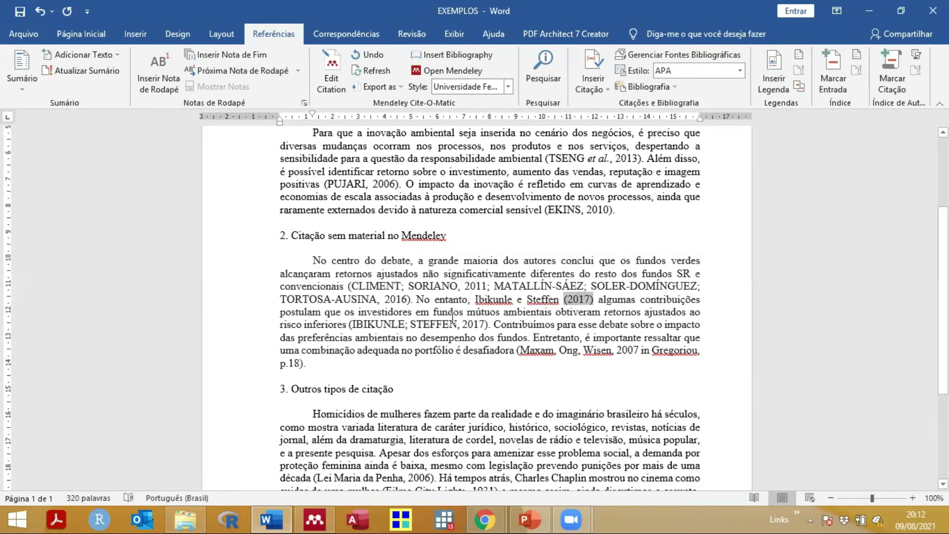
{"action": "scroll", "coordinate": [305, 371], "scroll_direction": "down", "scroll_amount": 3}
{"action": "left_click", "coordinate": [292, 412]}
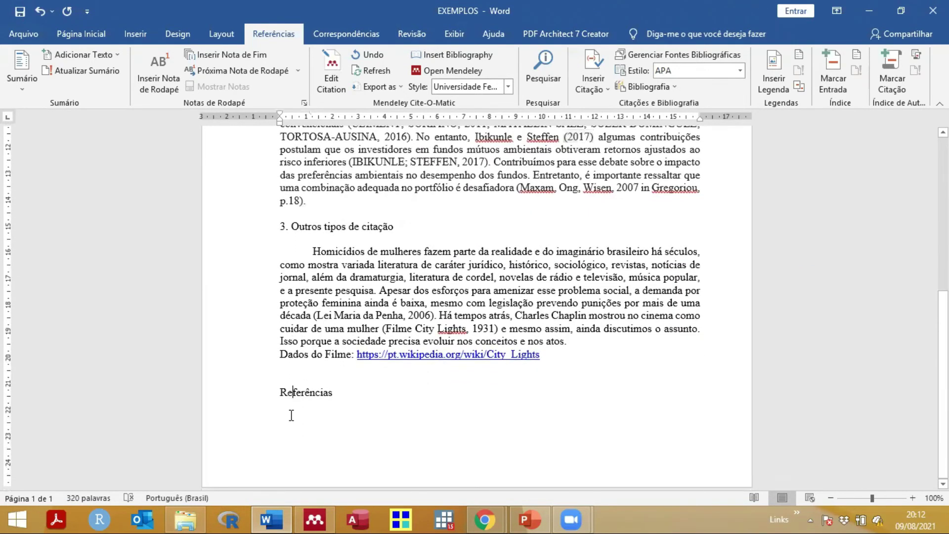
{"action": "left_click", "coordinate": [293, 411]}
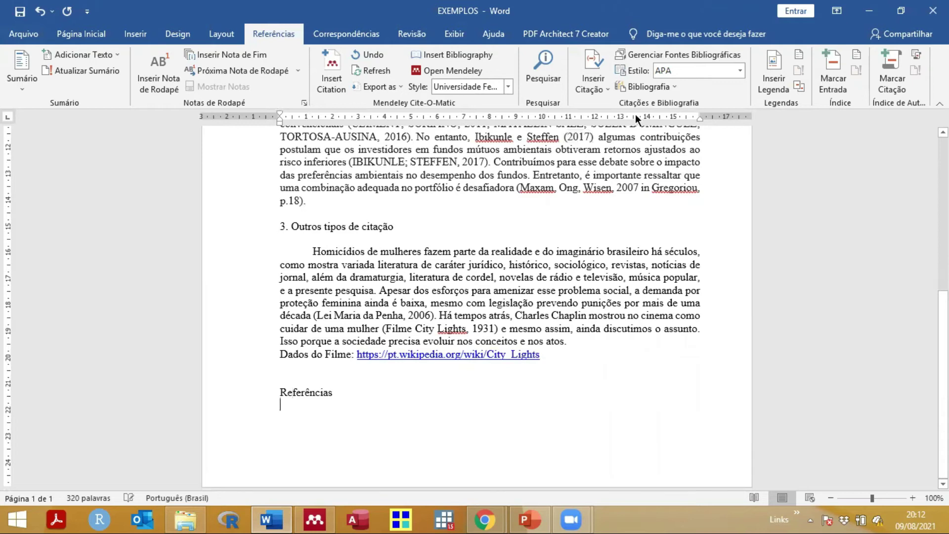
{"action": "left_click", "coordinate": [573, 138]}
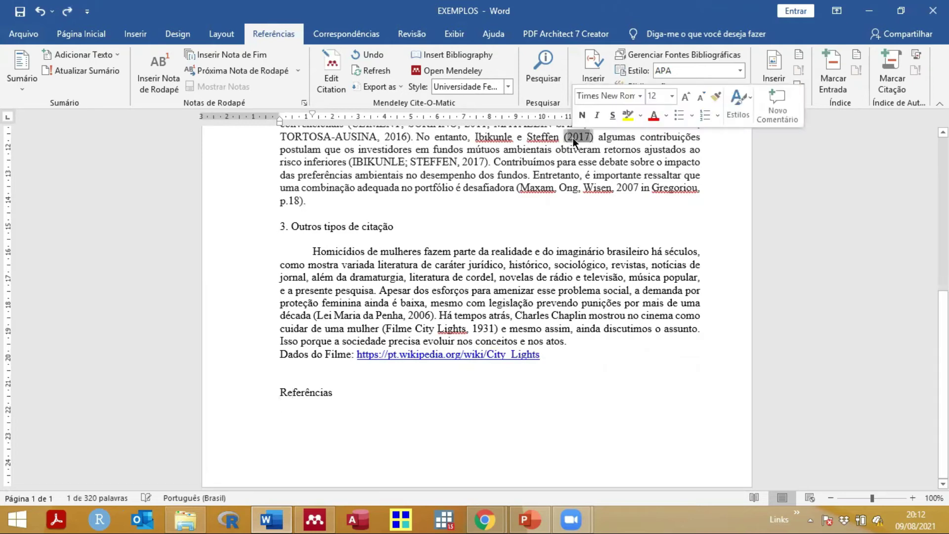
{"action": "left_click", "coordinate": [475, 138]}
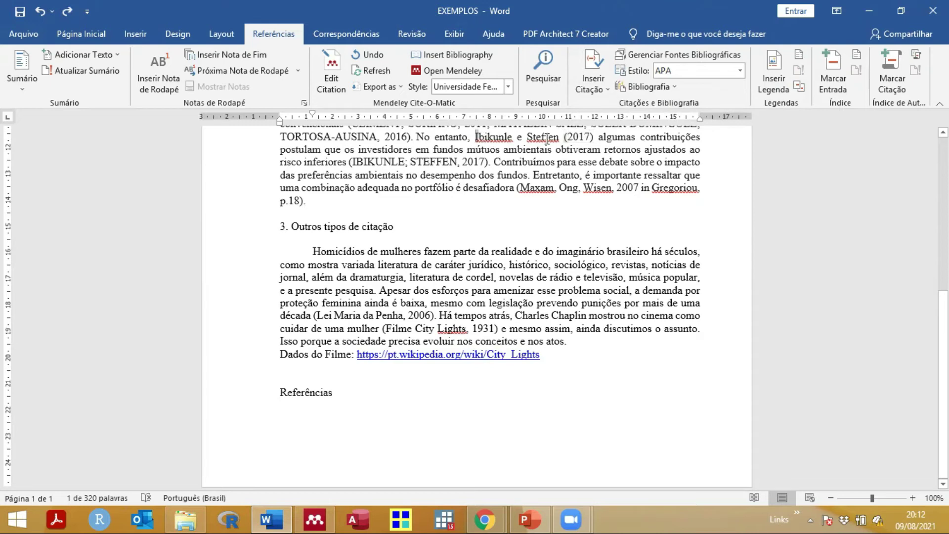
{"action": "left_click", "coordinate": [587, 138]}
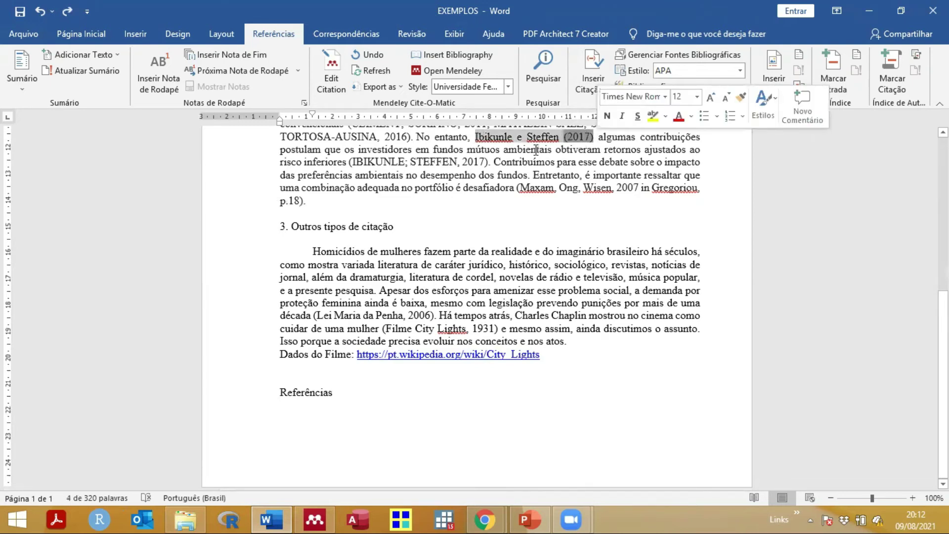
{"action": "left_click", "coordinate": [585, 127]}
{"action": "left_click", "coordinate": [578, 138]}
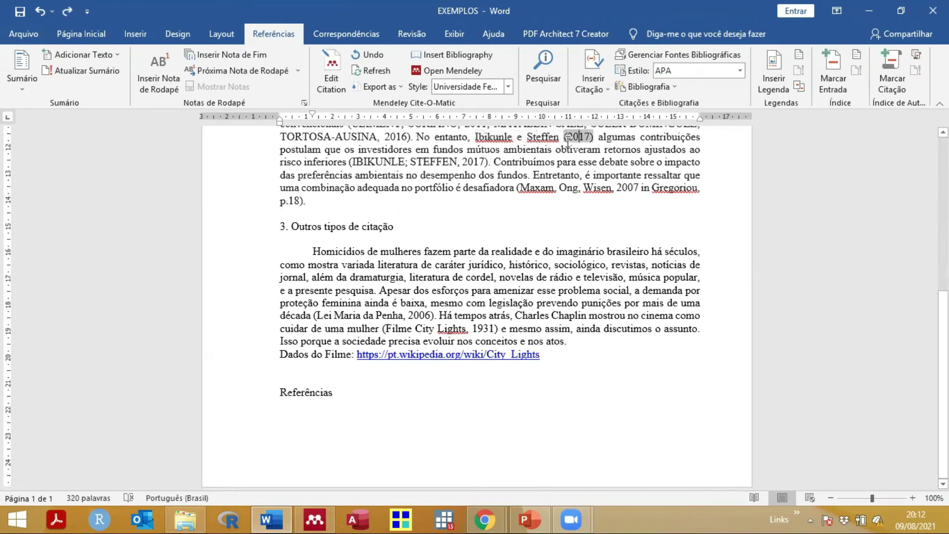
{"action": "left_click", "coordinate": [310, 419]}
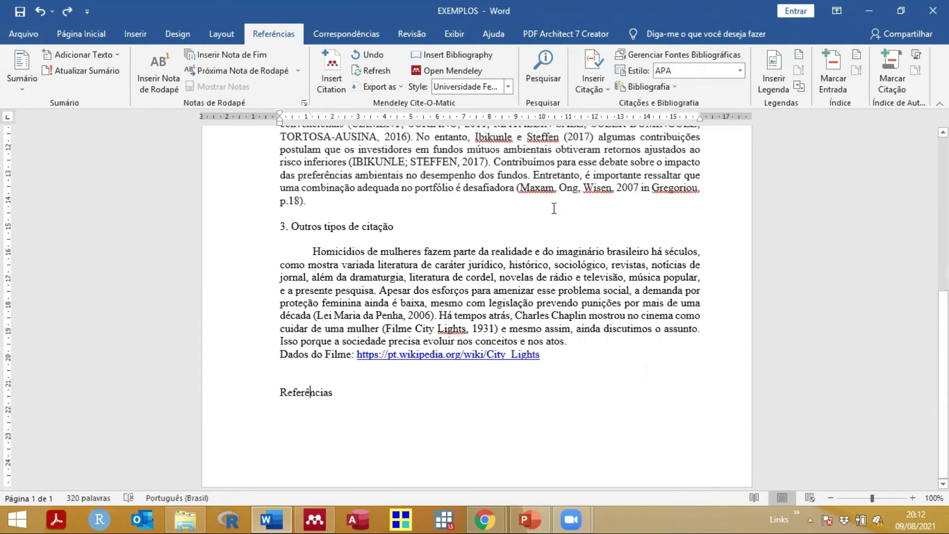
{"action": "left_click", "coordinate": [598, 137]}
Step: Delete the old (IBIKUNLE; STEFFEN, 2017) citation and type 'concluíram que' before 'algumas'
{"action": "left_click", "coordinate": [351, 162]}
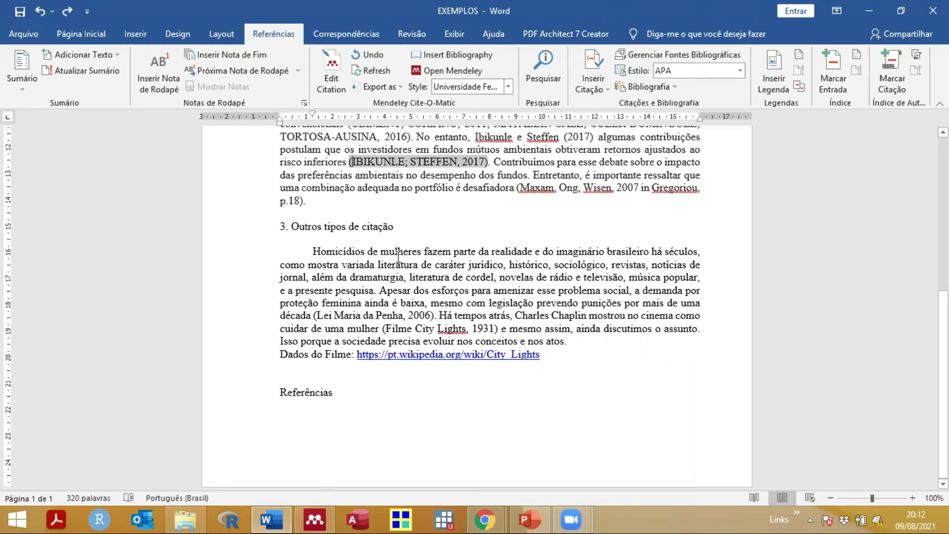
{"action": "key", "text": "shift+Right"}
{"action": "key", "text": "shift+Right"}
{"action": "key", "text": "shift+Right"}
{"action": "key", "text": "shift+Right"}
{"action": "key", "text": "Delete"}
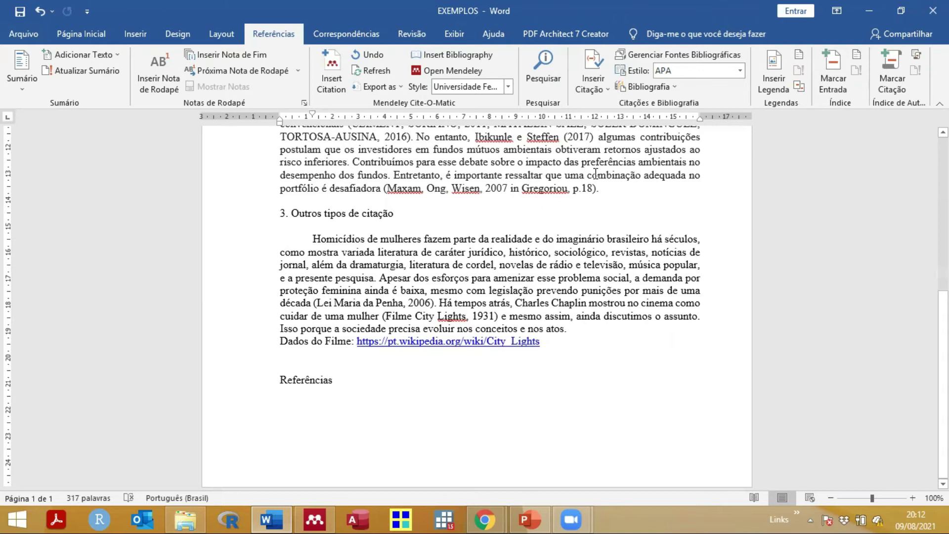
{"action": "type", "text": "conclu"}
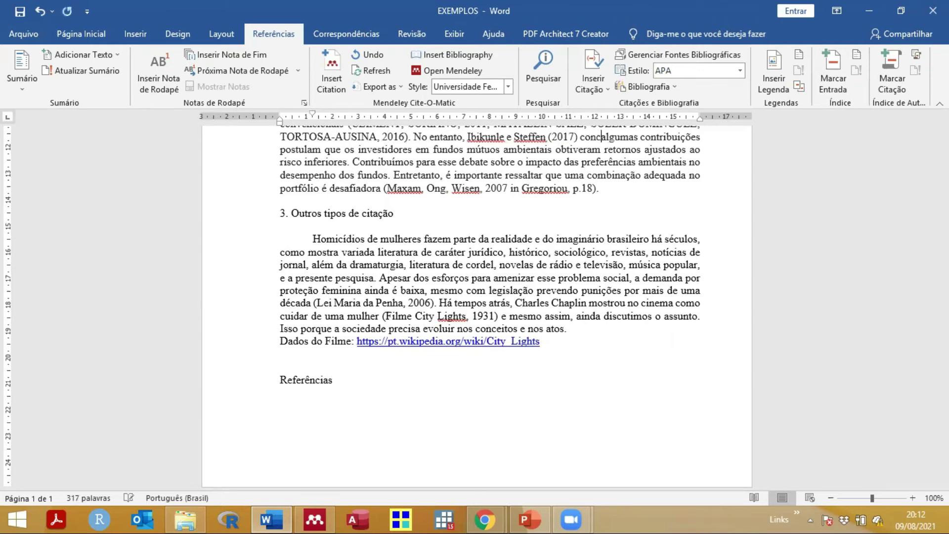
{"action": "type", "text": "íram que"}
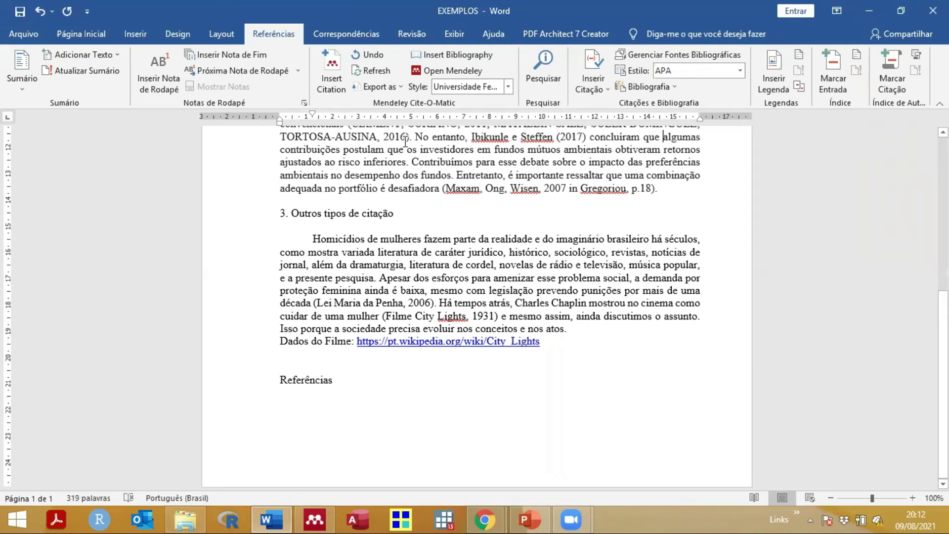
{"action": "scroll", "coordinate": [406, 150], "scroll_direction": "up", "scroll_amount": 2}
{"action": "scroll", "coordinate": [405, 151], "scroll_direction": "up", "scroll_amount": 3}
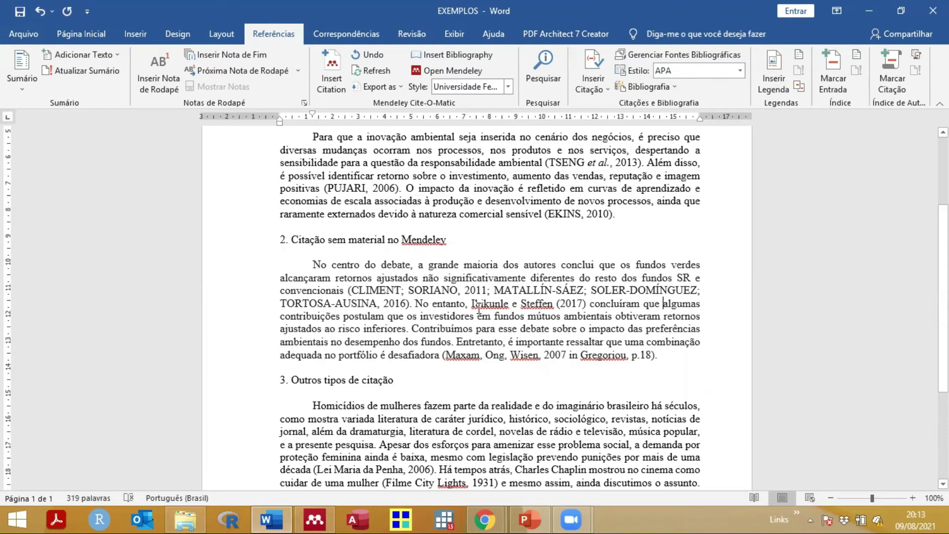
{"action": "left_click", "coordinate": [350, 291]}
{"action": "left_click_drag", "start_coordinate": [352, 291], "coordinate": [409, 301]}
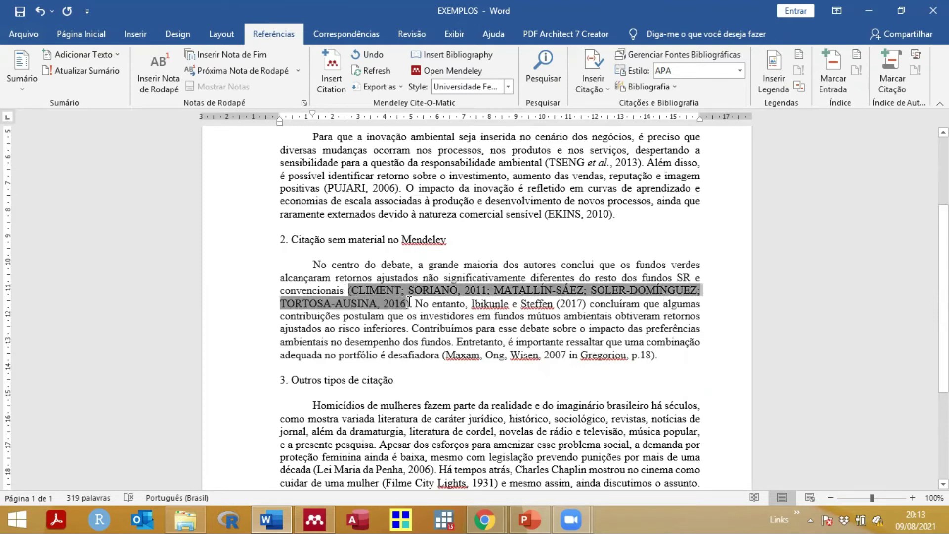
{"action": "left_click", "coordinate": [497, 318]}
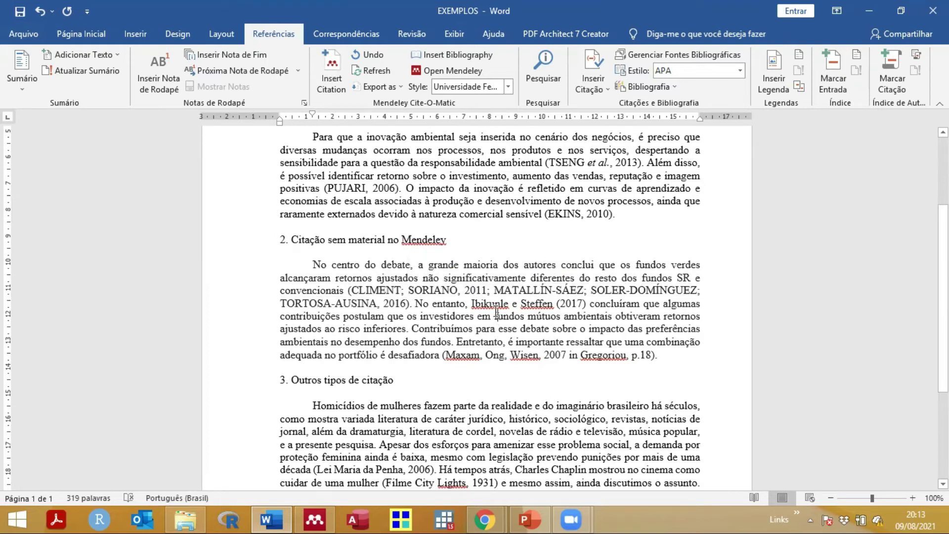
{"action": "left_click", "coordinate": [351, 291]}
{"action": "left_click_drag", "start_coordinate": [402, 299], "coordinate": [415, 305]}
{"action": "left_click", "coordinate": [450, 316]}
{"action": "left_click_drag", "start_coordinate": [348, 290], "coordinate": [411, 303]}
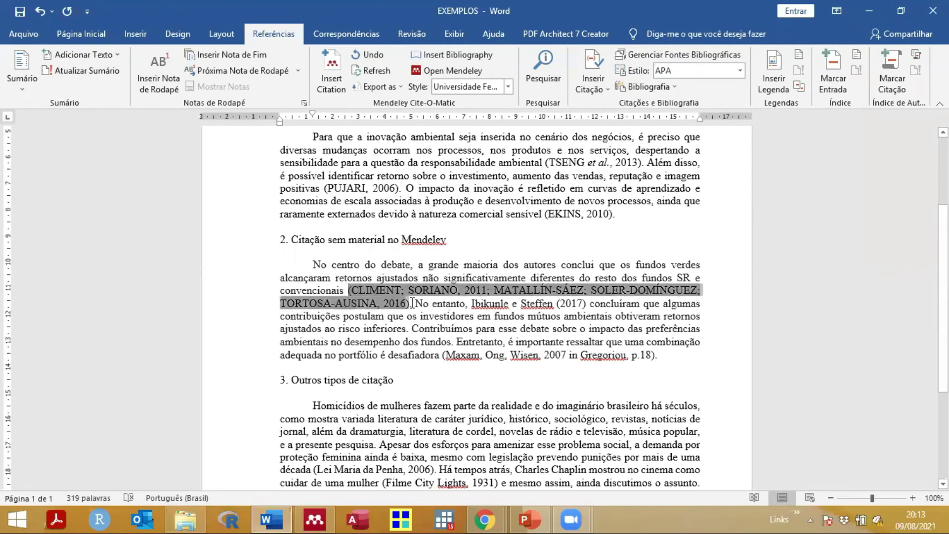
{"action": "left_click", "coordinate": [364, 291]}
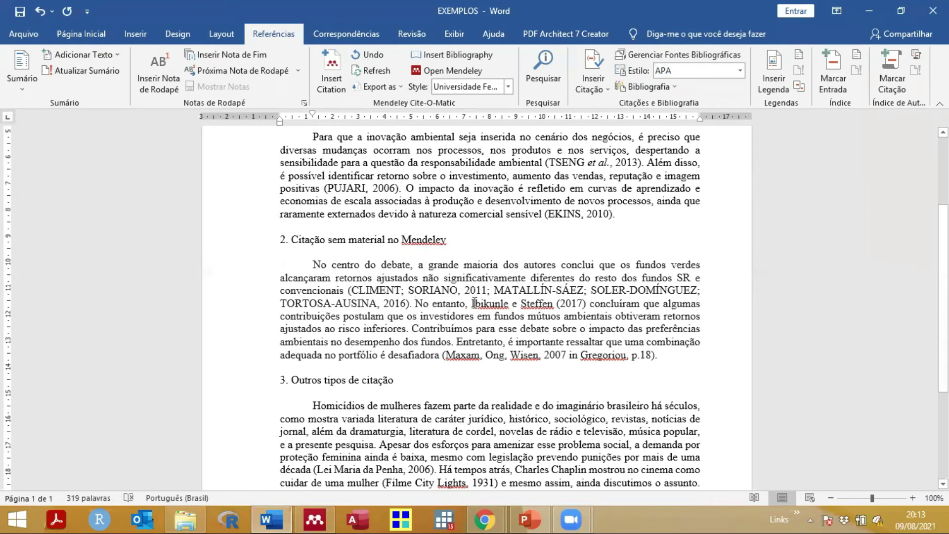
{"action": "left_click_drag", "start_coordinate": [506, 307], "coordinate": [593, 302]}
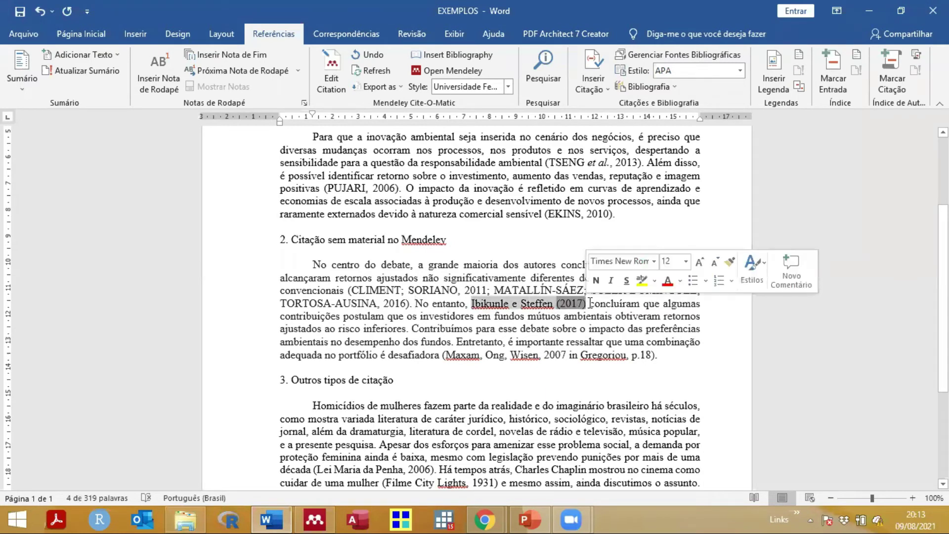
{"action": "left_click", "coordinate": [591, 303]}
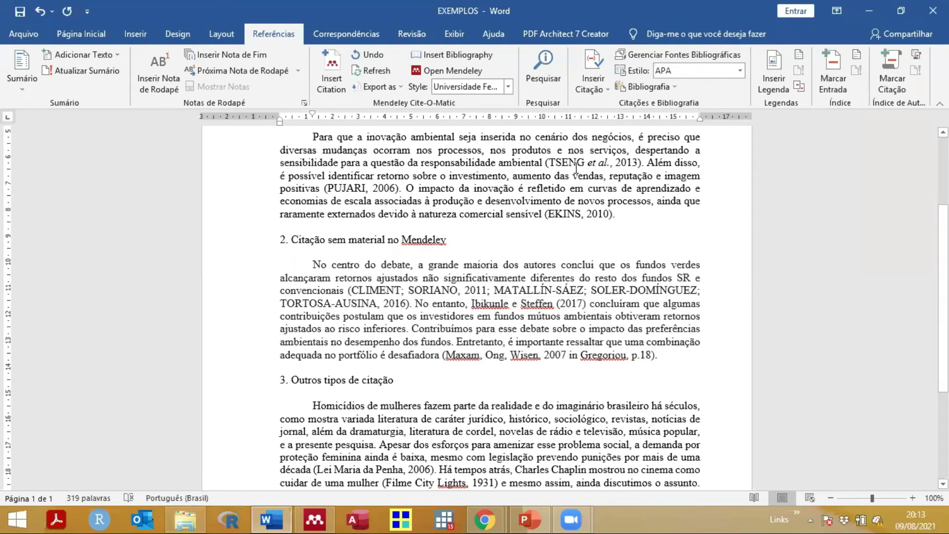
{"action": "double_click", "coordinate": [555, 165]}
{"action": "double_click", "coordinate": [564, 213]}
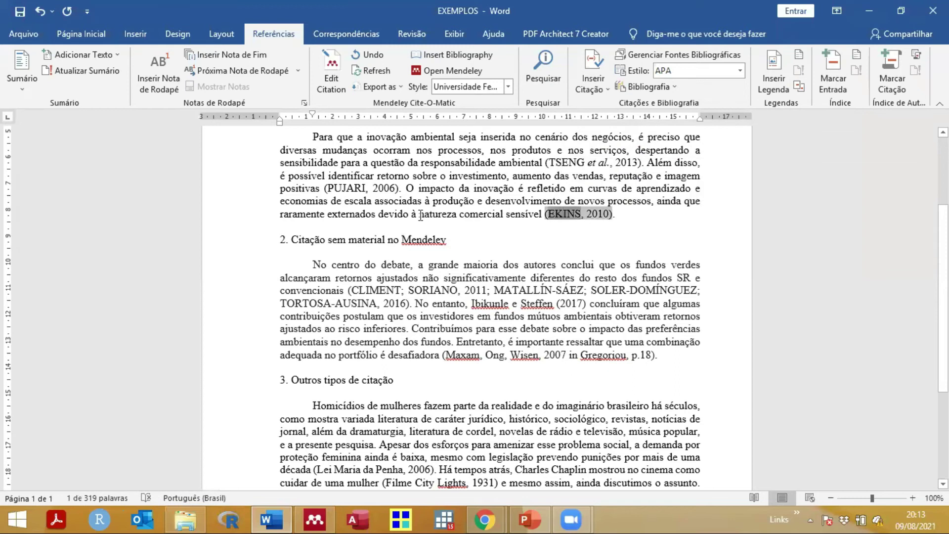
{"action": "double_click", "coordinate": [348, 188]}
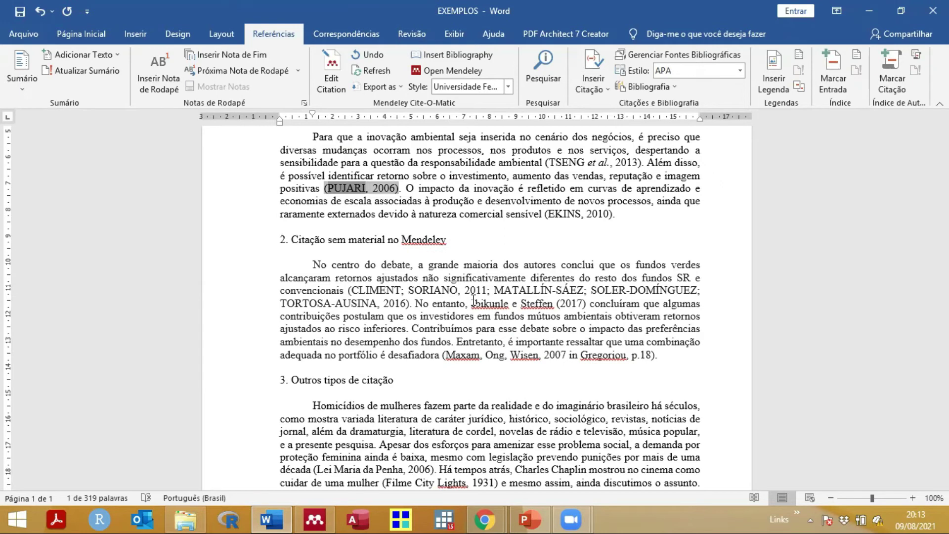
{"action": "left_click_drag", "start_coordinate": [472, 303], "coordinate": [589, 303]}
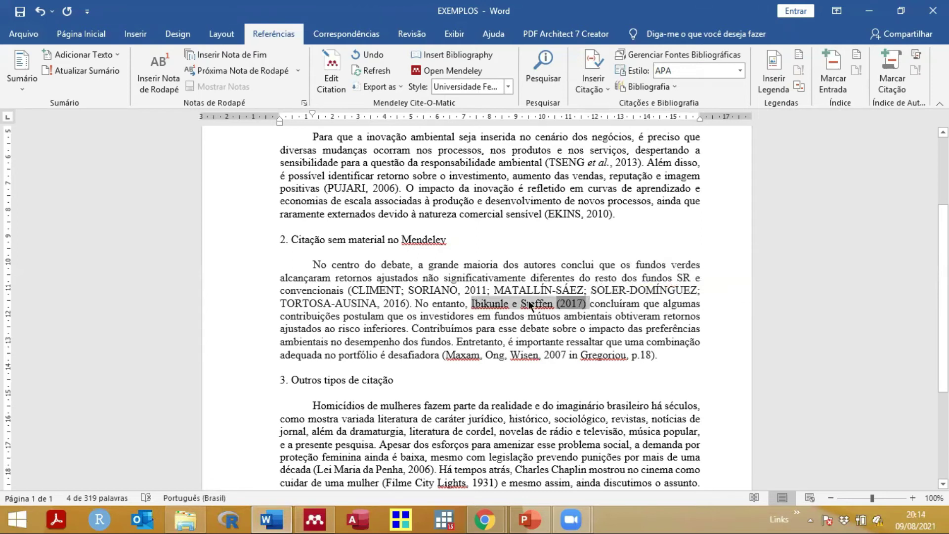
{"action": "left_click", "coordinate": [528, 302]}
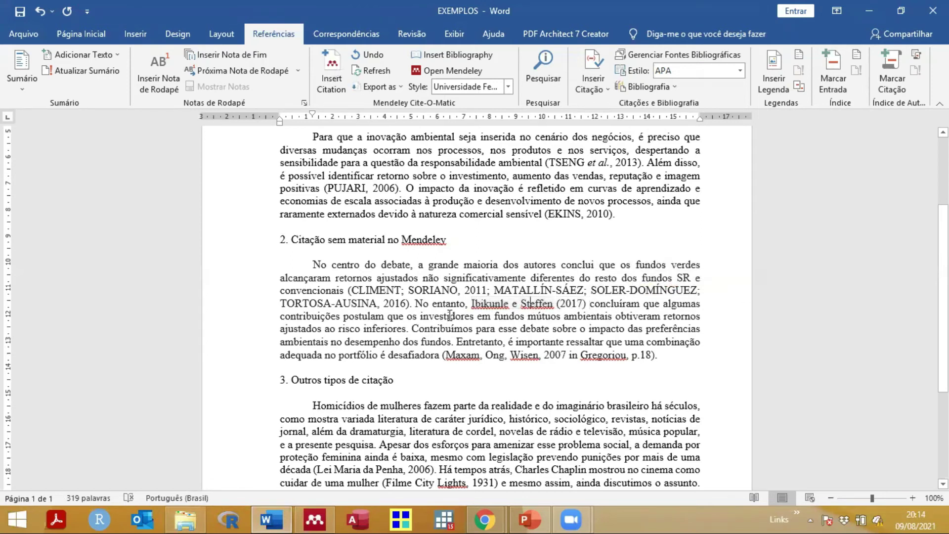
{"action": "left_click", "coordinate": [403, 302]}
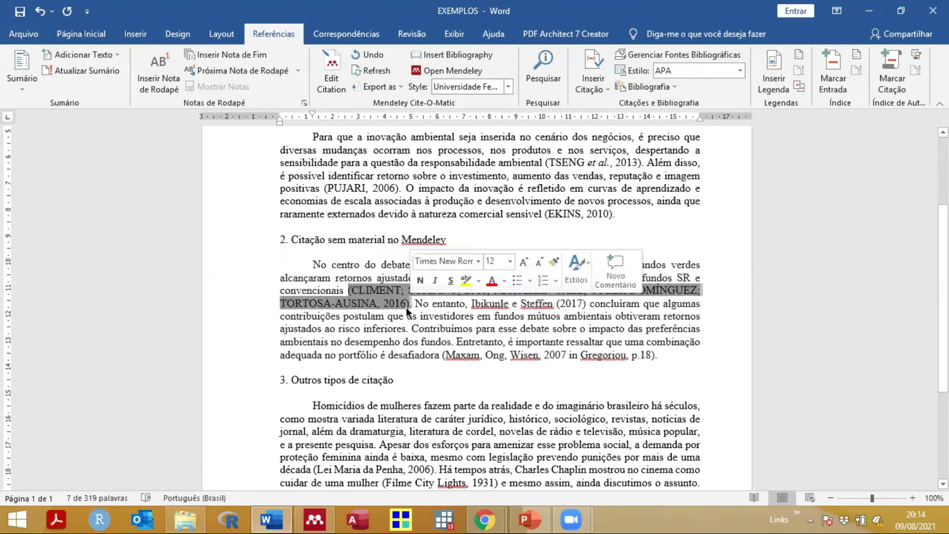
{"action": "left_click", "coordinate": [405, 306]}
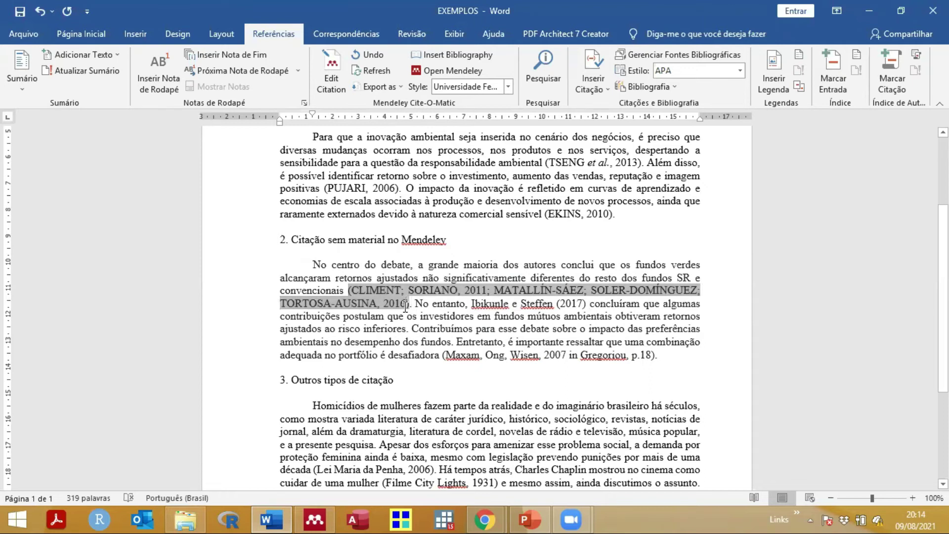
{"action": "mouse_move", "coordinate": [472, 304]}
{"action": "left_mouse_down"}
{"action": "mouse_move", "coordinate": [555, 305]}
{"action": "mouse_move", "coordinate": [526, 317]}
{"action": "mouse_move", "coordinate": [555, 304]}
{"action": "left_mouse_up"}
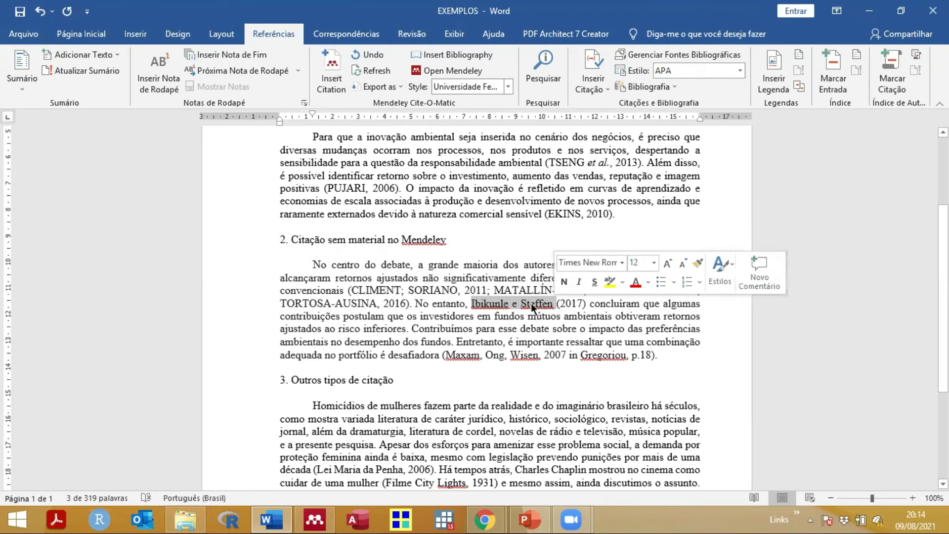
{"action": "left_click", "coordinate": [525, 328]}
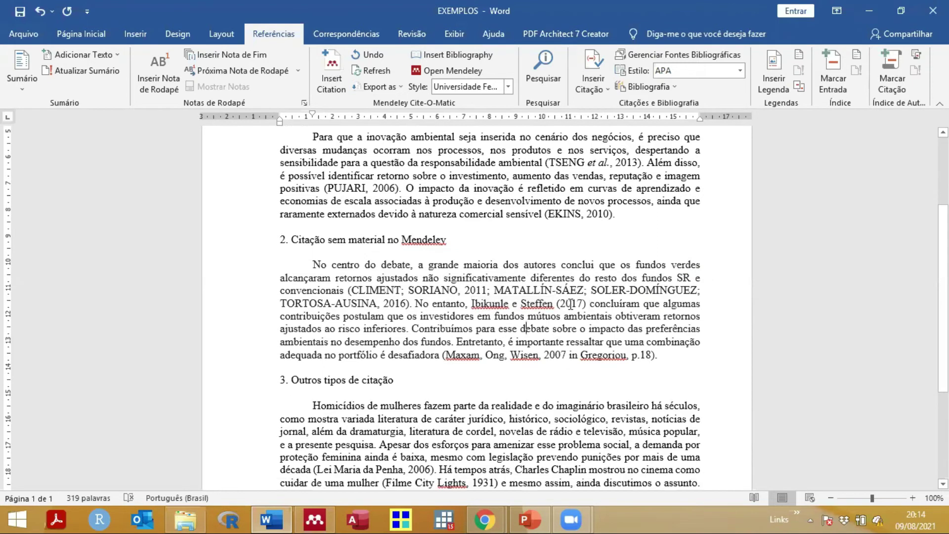
{"action": "scroll", "coordinate": [571, 304], "scroll_direction": "down", "scroll_amount": 1}
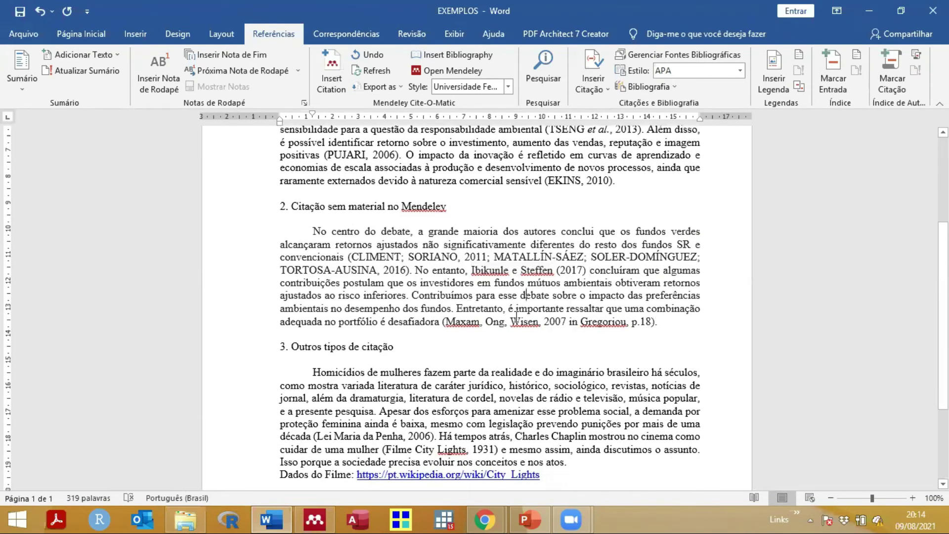
Step: Check the typed Maxam reference, then switch to Mendeley Desktop
{"action": "left_click_drag", "start_coordinate": [445, 322], "coordinate": [656, 322]}
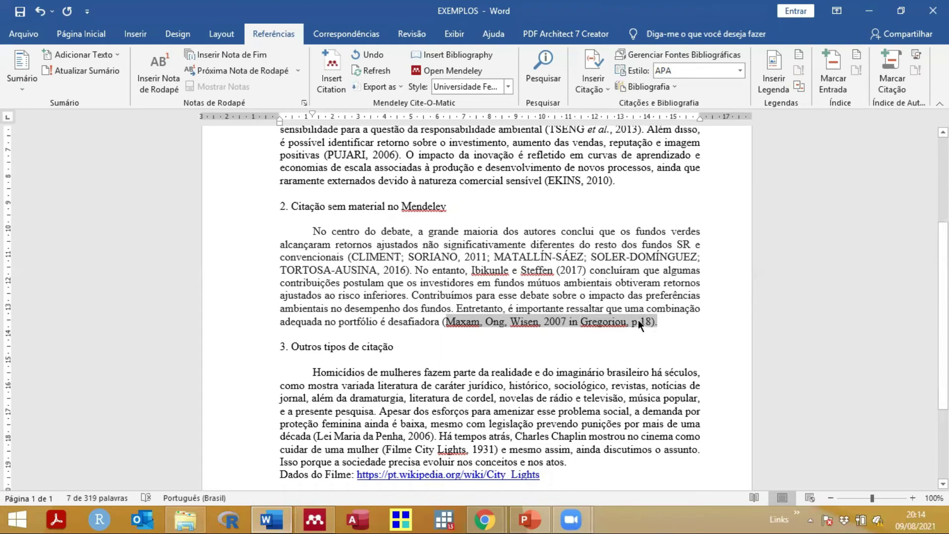
{"action": "left_click", "coordinate": [441, 320]}
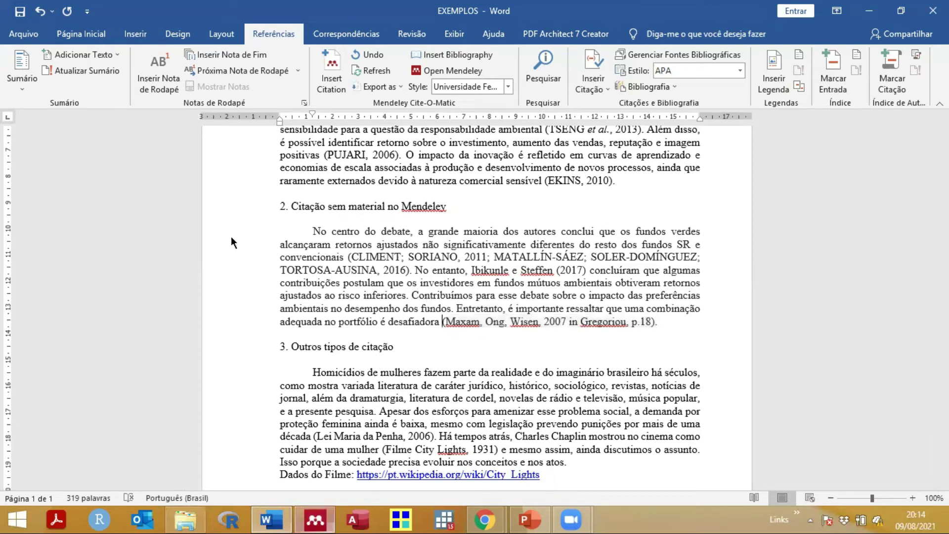
{"action": "left_click", "coordinate": [315, 519]}
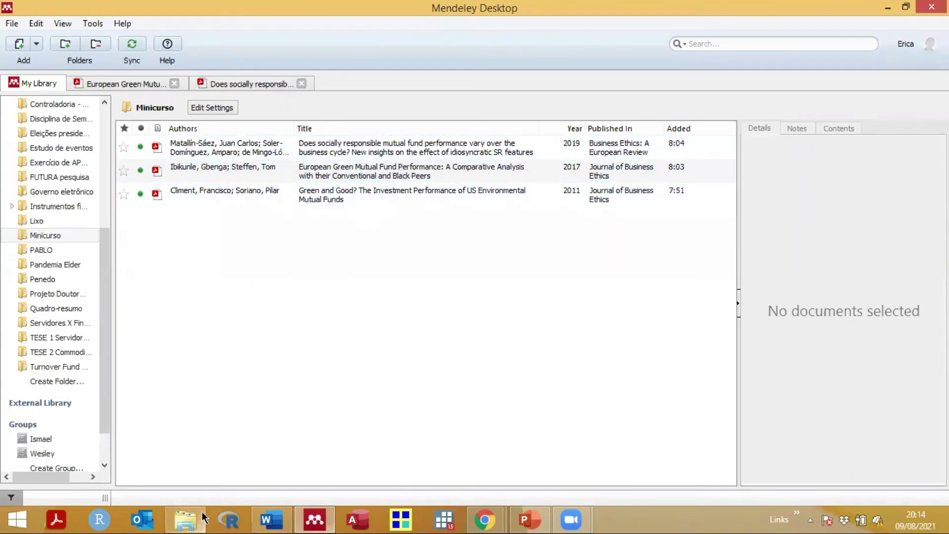
Step: Drag the 'LIVRO Greg N. Gregoriou' PDF from Bibliografia into Mendeley's Minicurso collection
{"action": "left_click", "coordinate": [185, 519]}
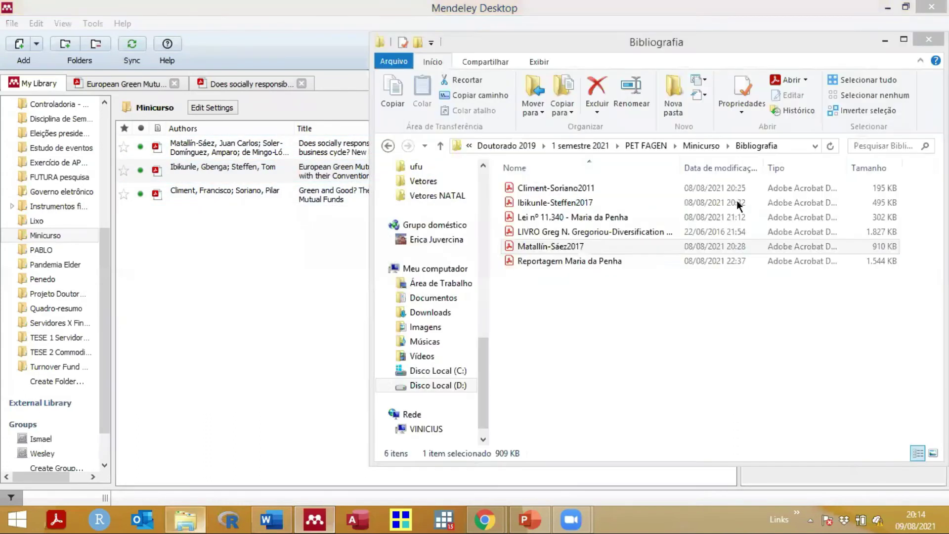
{"action": "left_click", "coordinate": [580, 233]}
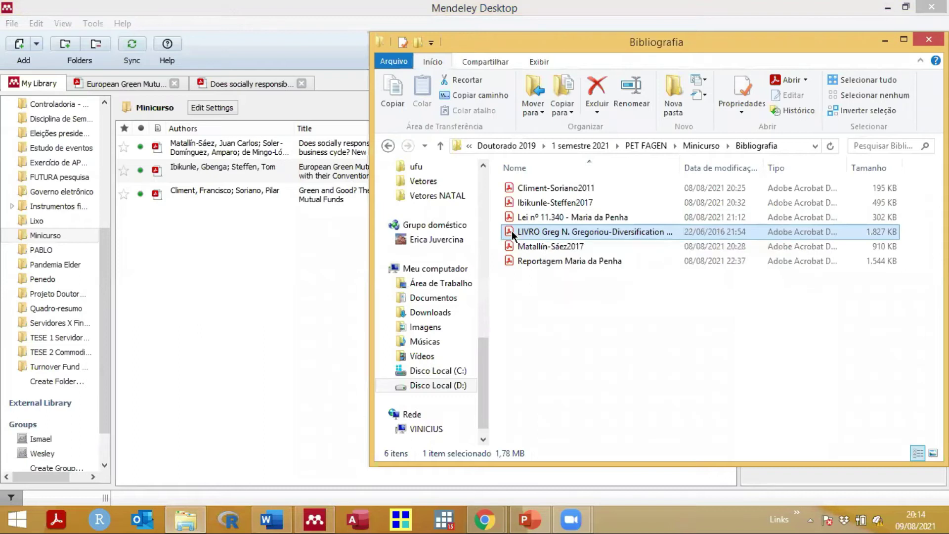
{"action": "left_click_drag", "start_coordinate": [402, 229], "coordinate": [278, 246]}
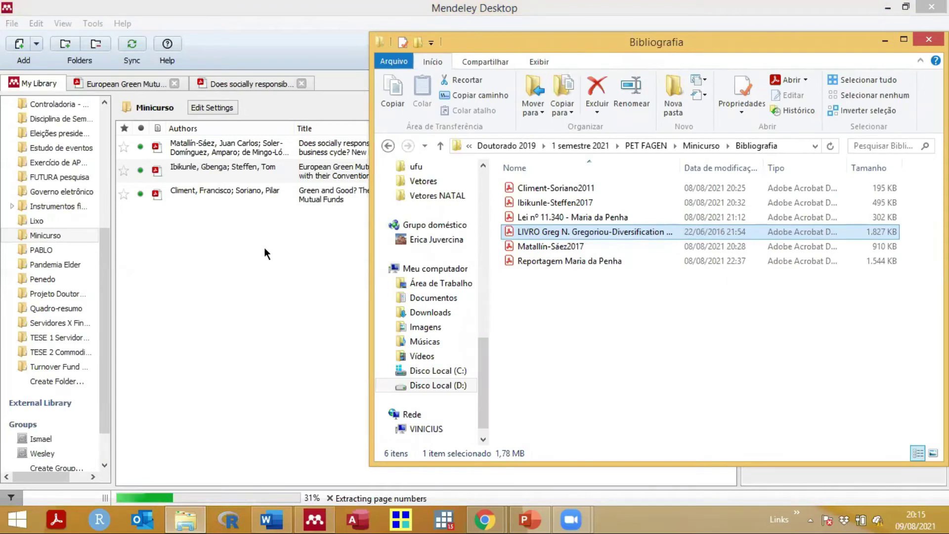
{"action": "left_click", "coordinate": [264, 248]}
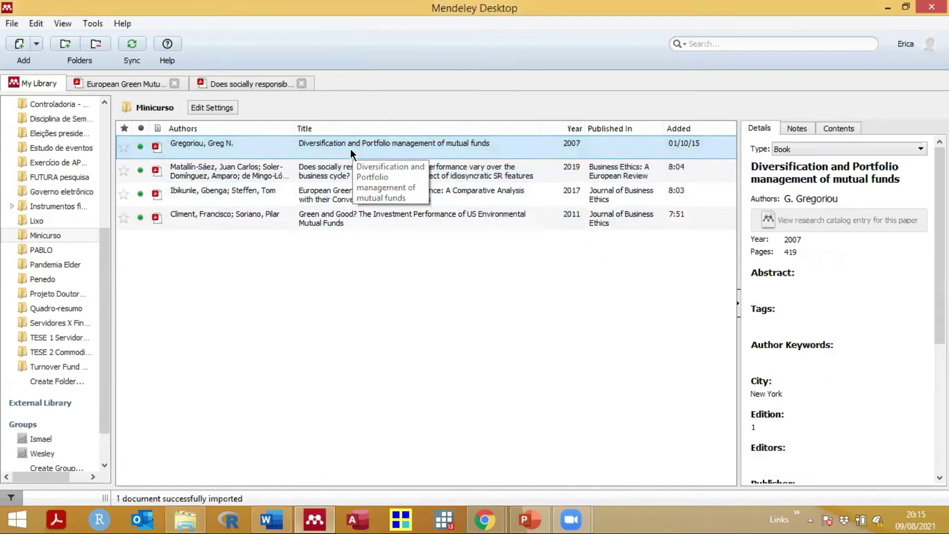
Step: Open the imported Gregoriou book's PDF in its own Mendeley reading tab
{"action": "double_click", "coordinate": [351, 149]}
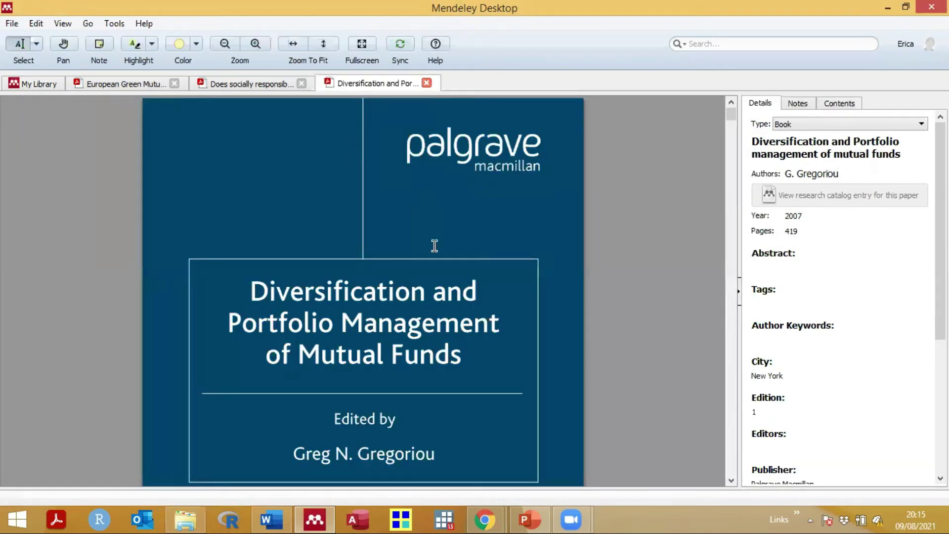
{"action": "scroll", "coordinate": [434, 245], "scroll_direction": "down", "scroll_amount": 2}
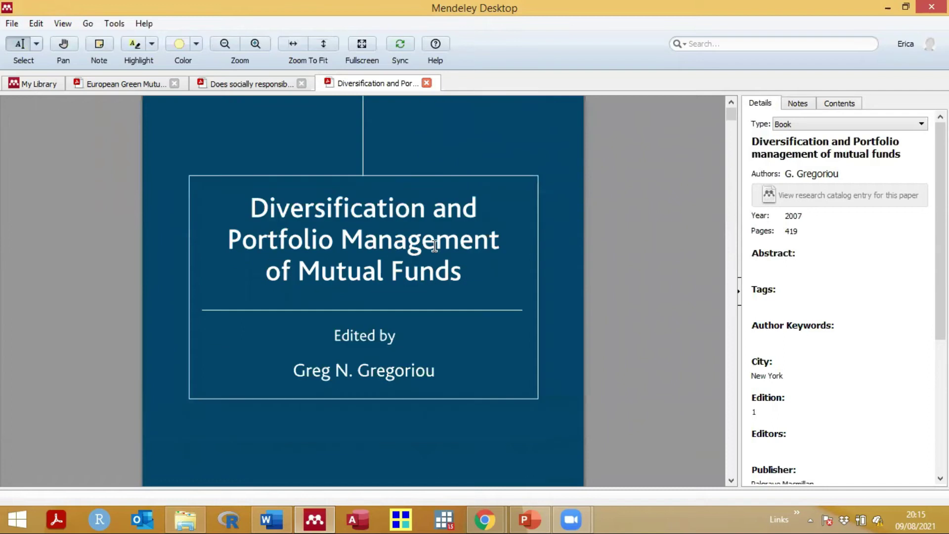
{"action": "scroll", "coordinate": [435, 245], "scroll_direction": "down", "scroll_amount": 1}
{"action": "scroll", "coordinate": [433, 242], "scroll_direction": "up", "scroll_amount": 3}
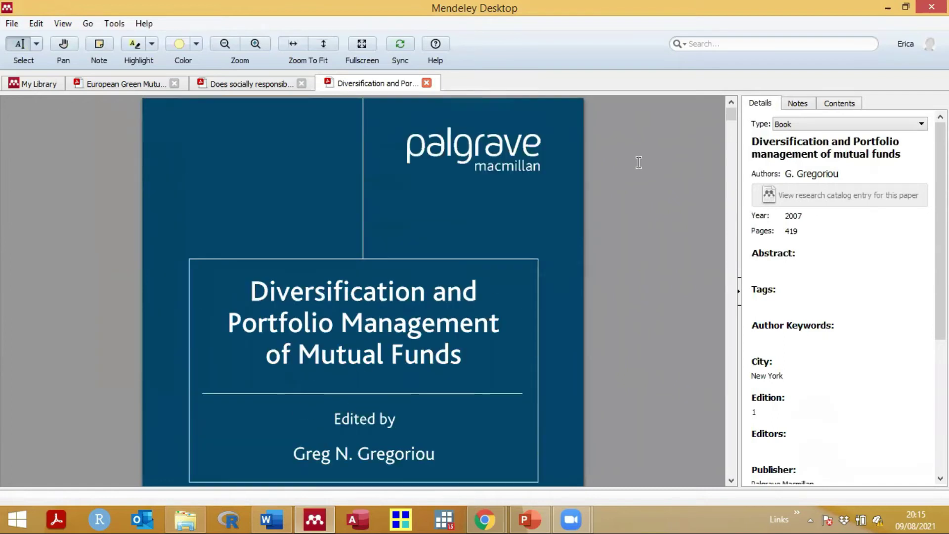
Step: Keep the document type as Book and review its 2007 Palgrave Macmillan details, including the DOI field
{"action": "left_click", "coordinate": [815, 125]}
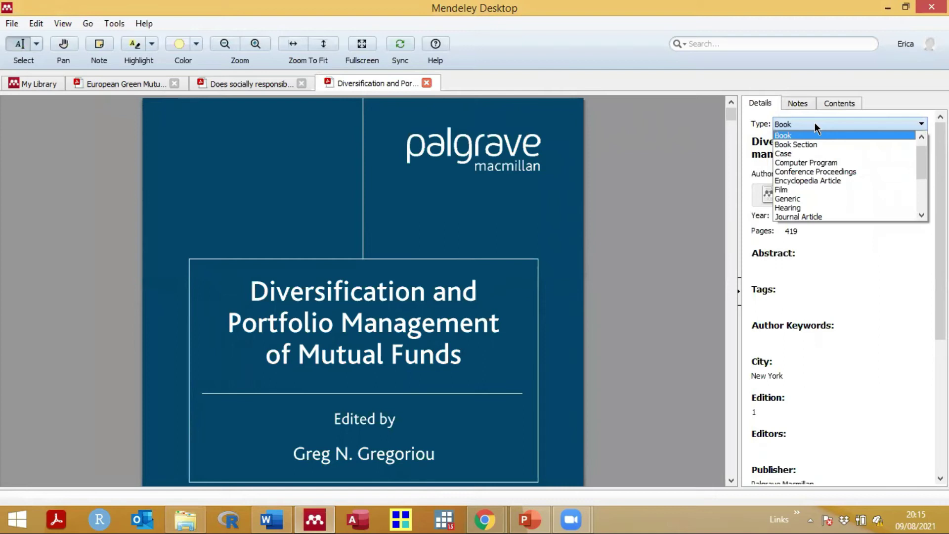
{"action": "left_click", "coordinate": [787, 136]}
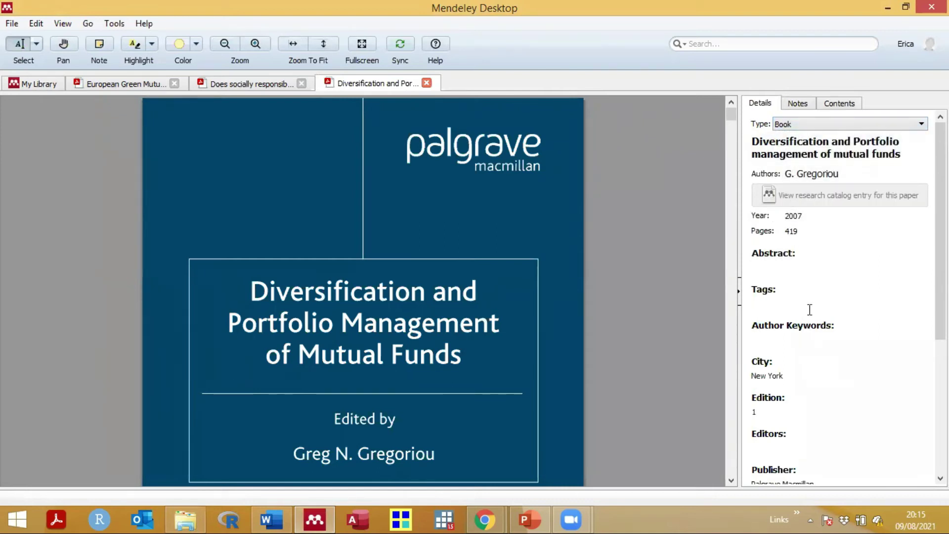
{"action": "scroll", "coordinate": [807, 298], "scroll_direction": "down", "scroll_amount": 5}
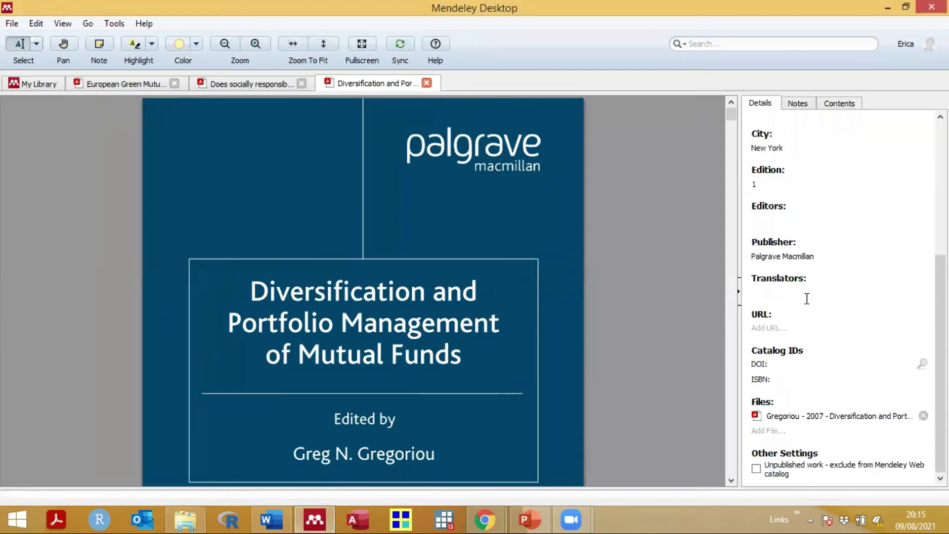
{"action": "scroll", "coordinate": [806, 294], "scroll_direction": "up", "scroll_amount": 3}
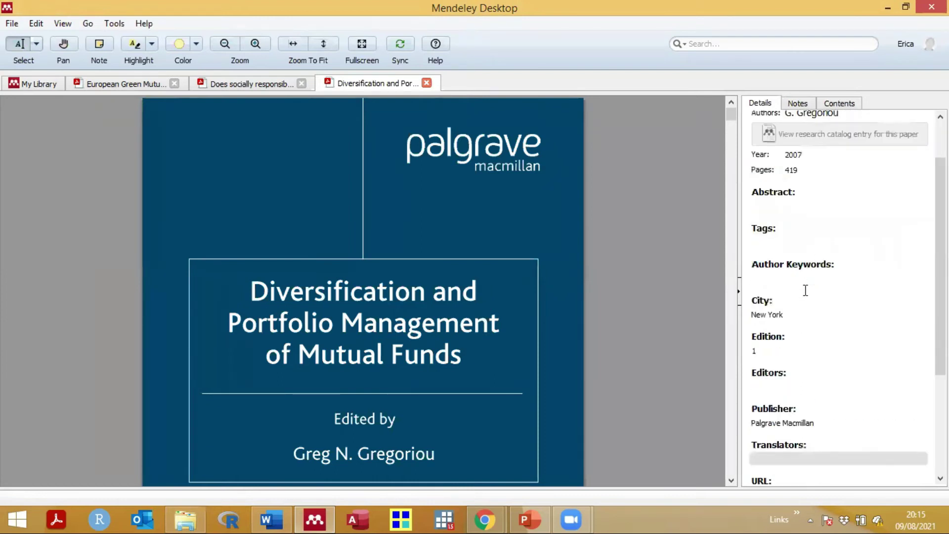
{"action": "scroll", "coordinate": [805, 290], "scroll_direction": "down", "scroll_amount": 3}
{"action": "left_click", "coordinate": [789, 363]}
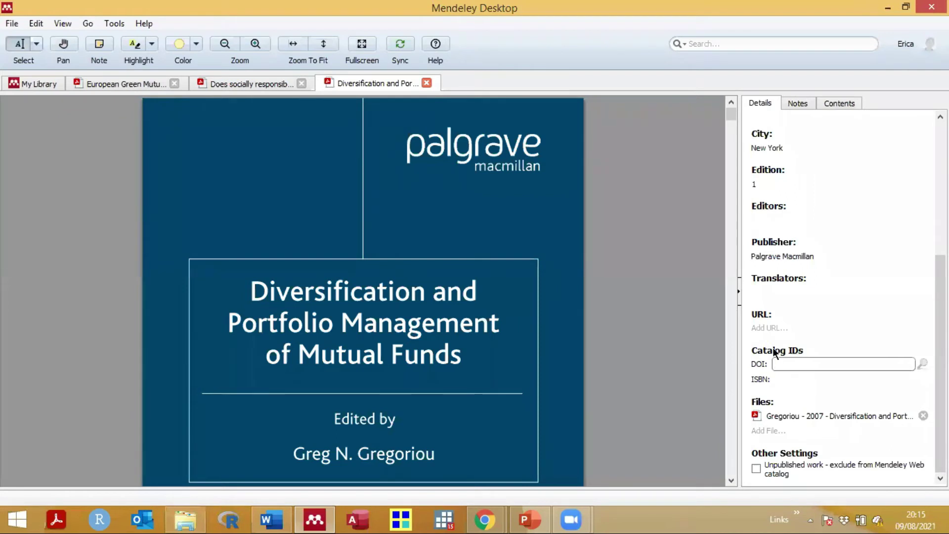
{"action": "scroll", "coordinate": [814, 232], "scroll_direction": "up", "scroll_amount": 5}
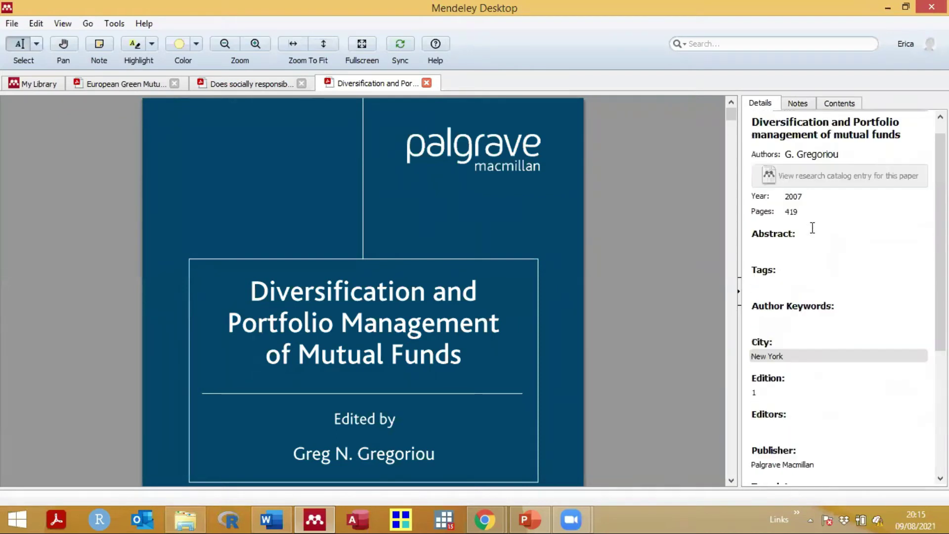
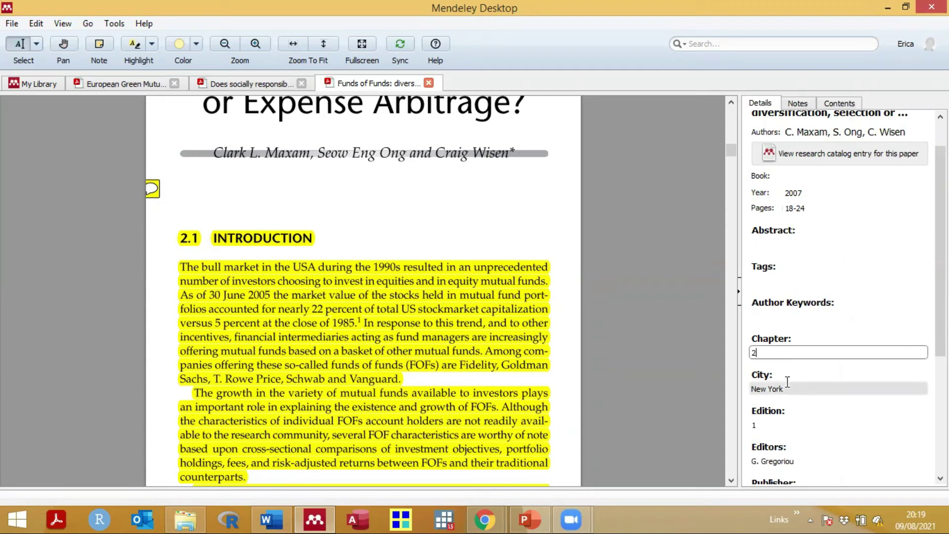
Step: Fill the Book field with 'Diversification and Portfolio Management of Mutual Funds' from the autocomplete suggestion
{"action": "scroll", "coordinate": [787, 381], "scroll_direction": "down", "scroll_amount": 3}
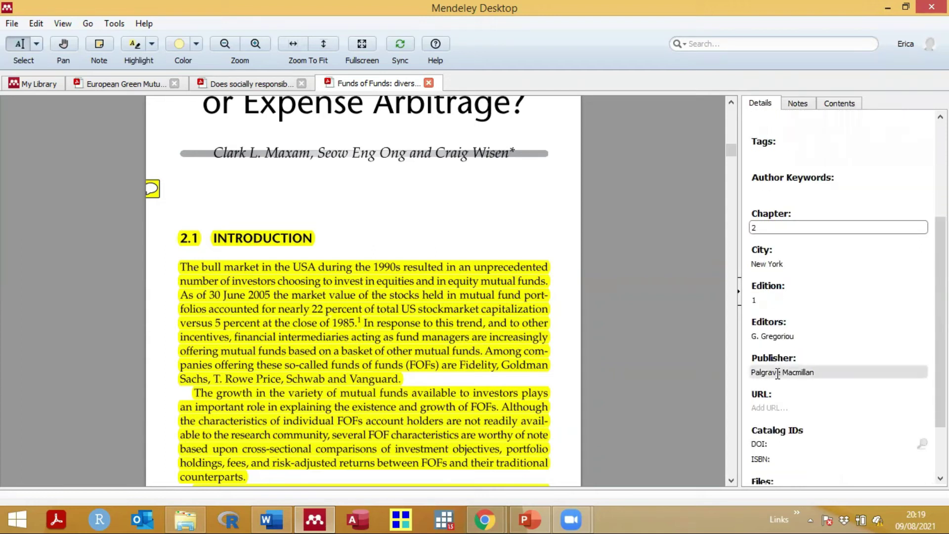
{"action": "scroll", "coordinate": [781, 371], "scroll_direction": "up", "scroll_amount": 4}
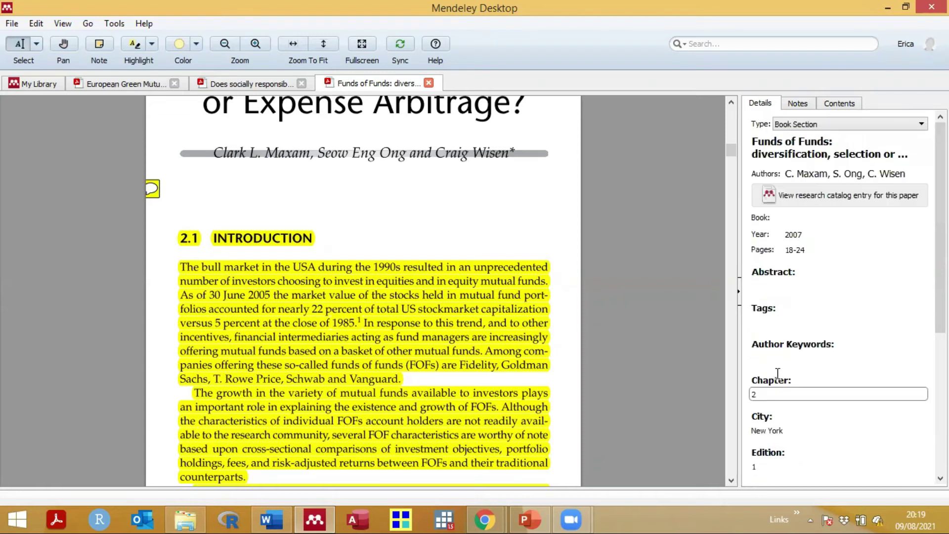
{"action": "left_click", "coordinate": [802, 218]}
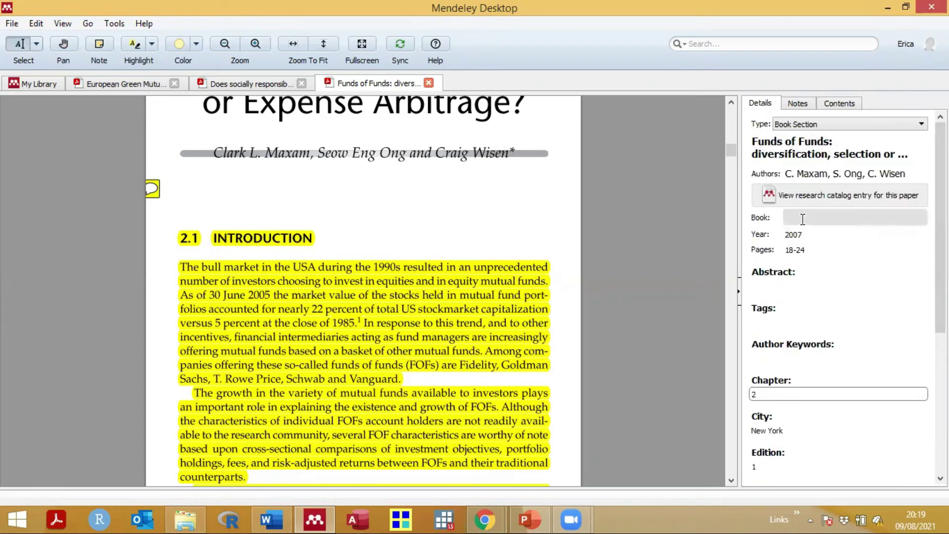
{"action": "type", "text": "Diversif"}
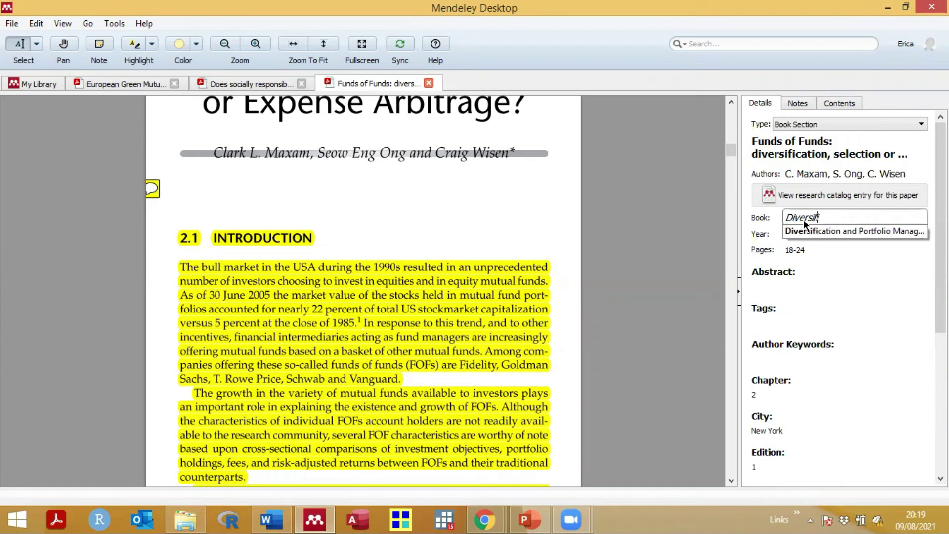
{"action": "type", "text": "ica"}
{"action": "left_click", "coordinate": [805, 231]}
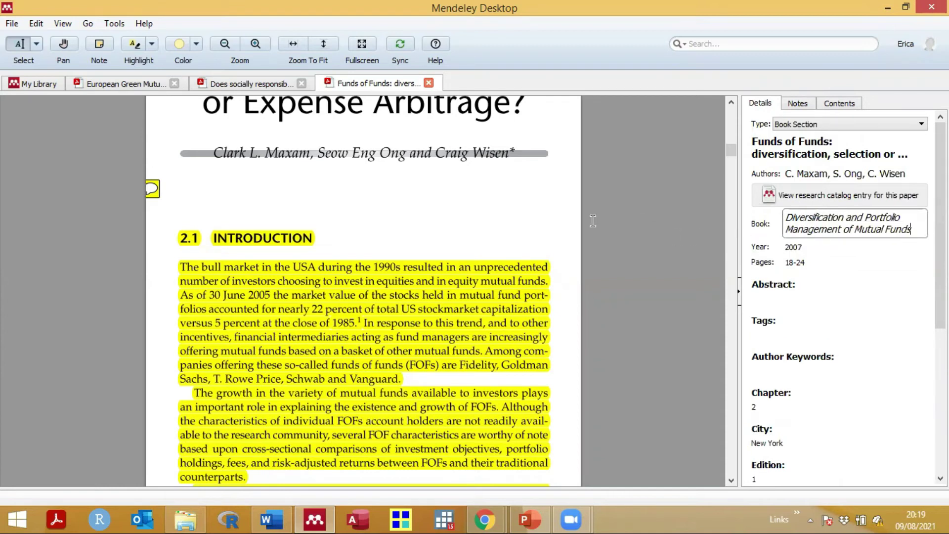
{"action": "left_click", "coordinate": [618, 209]}
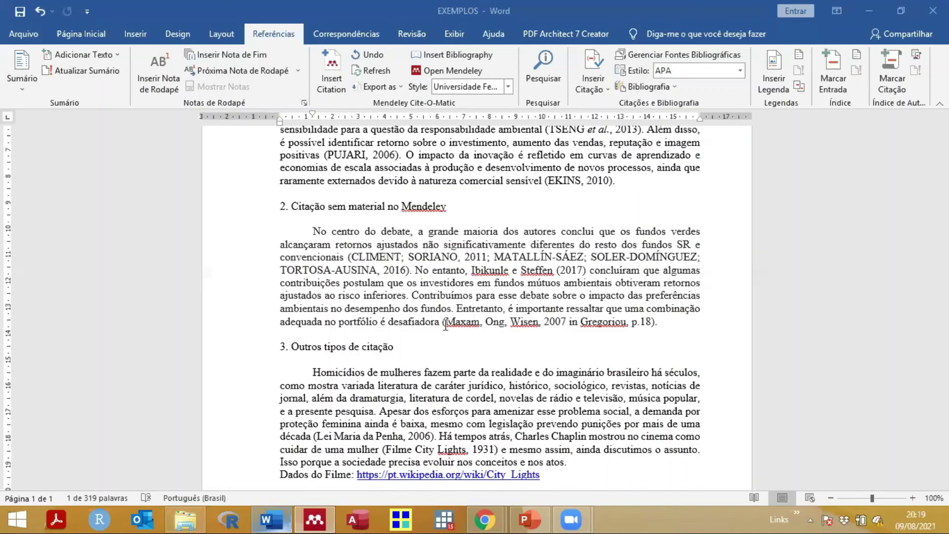
Step: Insert a Mendeley citation for the Maxam Funds of Funds reference before the manual reference
{"action": "left_click", "coordinate": [443, 322]}
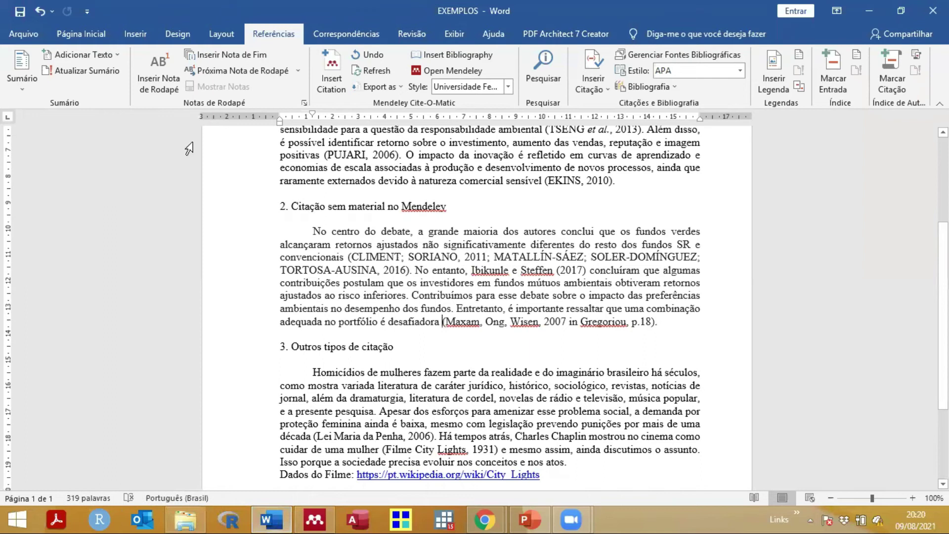
{"action": "left_click", "coordinate": [333, 67]}
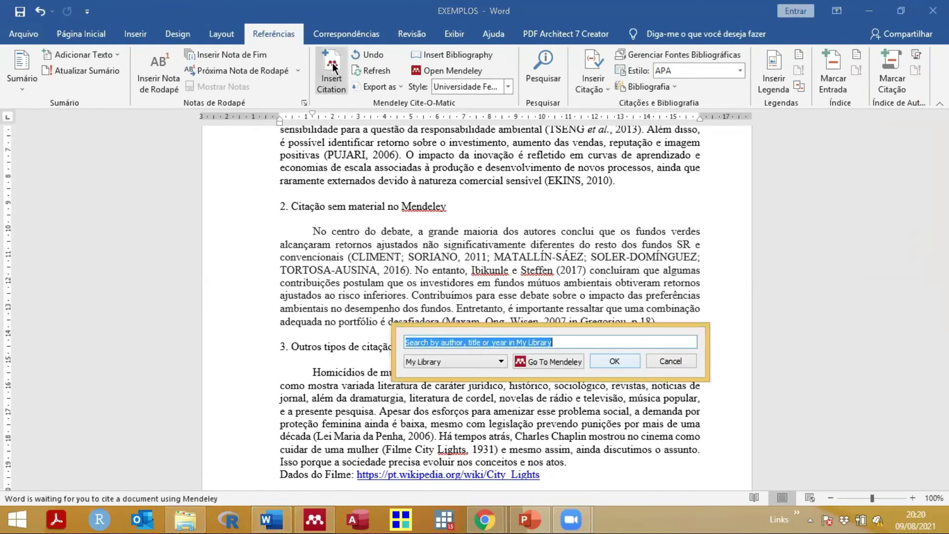
{"action": "type", "text": "maxa"}
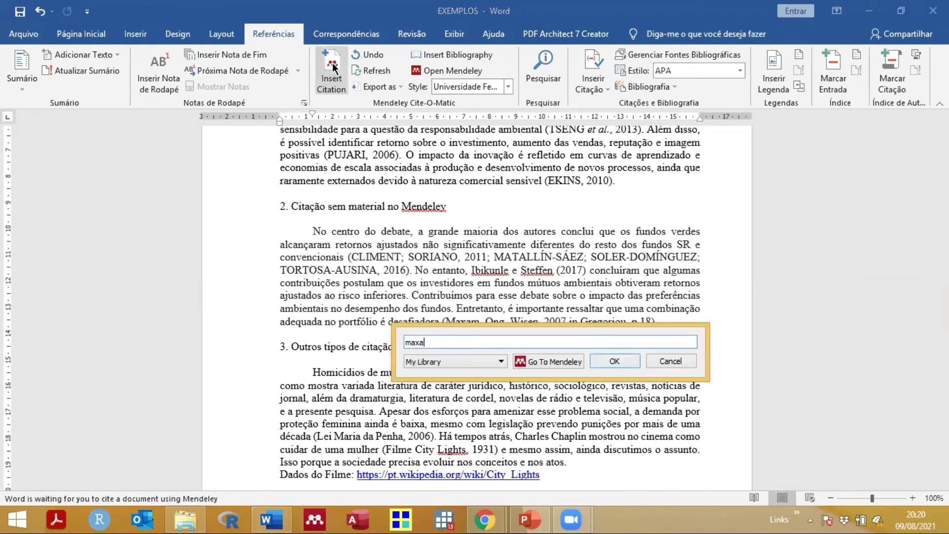
{"action": "type", "text": "m"}
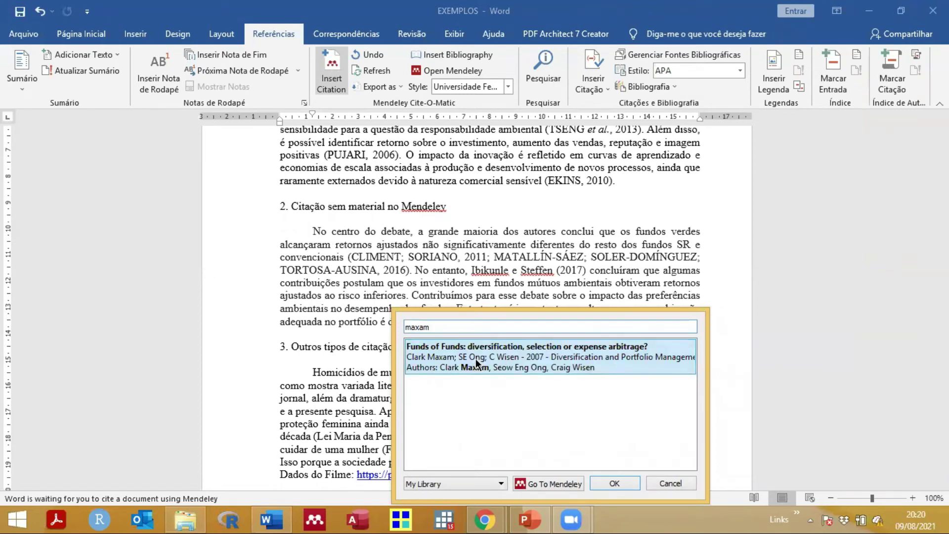
{"action": "left_click", "coordinate": [475, 358]}
{"action": "left_click", "coordinate": [617, 345]}
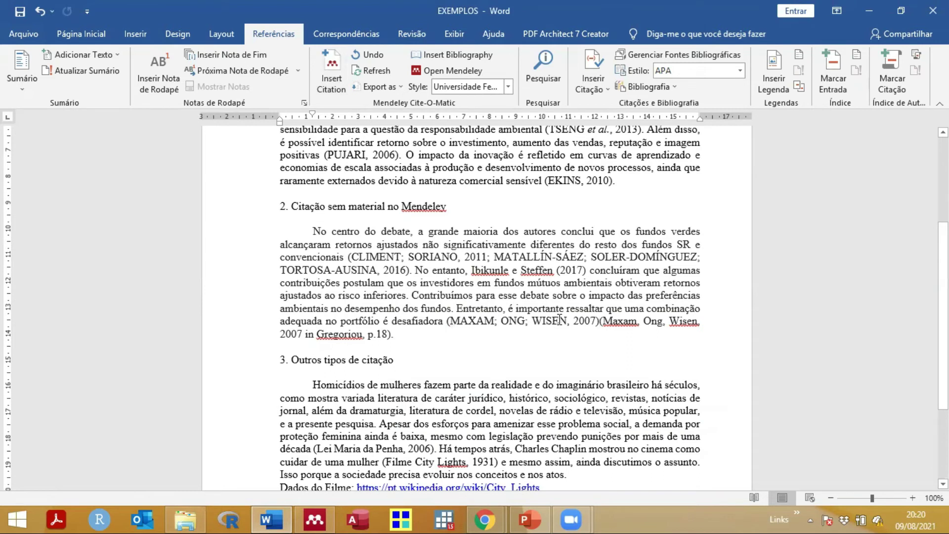
Step: Edit the Maxam citation to cite page 18, keeping the author names shown
{"action": "left_click", "coordinate": [560, 321]}
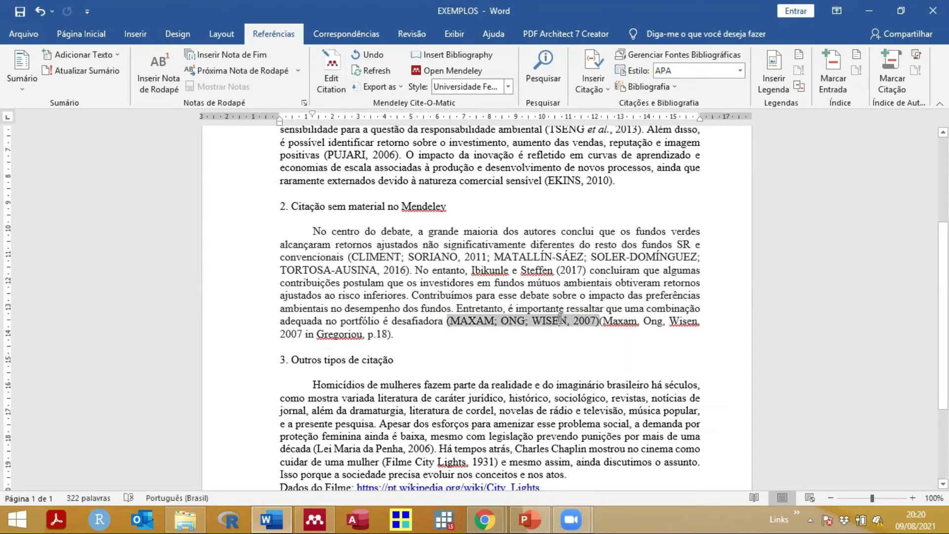
{"action": "left_click", "coordinate": [331, 84]}
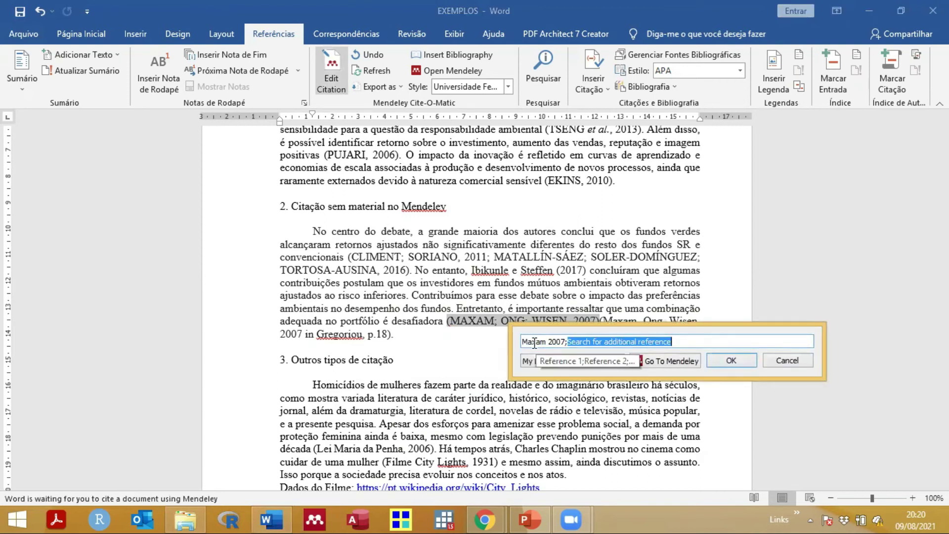
{"action": "left_click", "coordinate": [534, 342]}
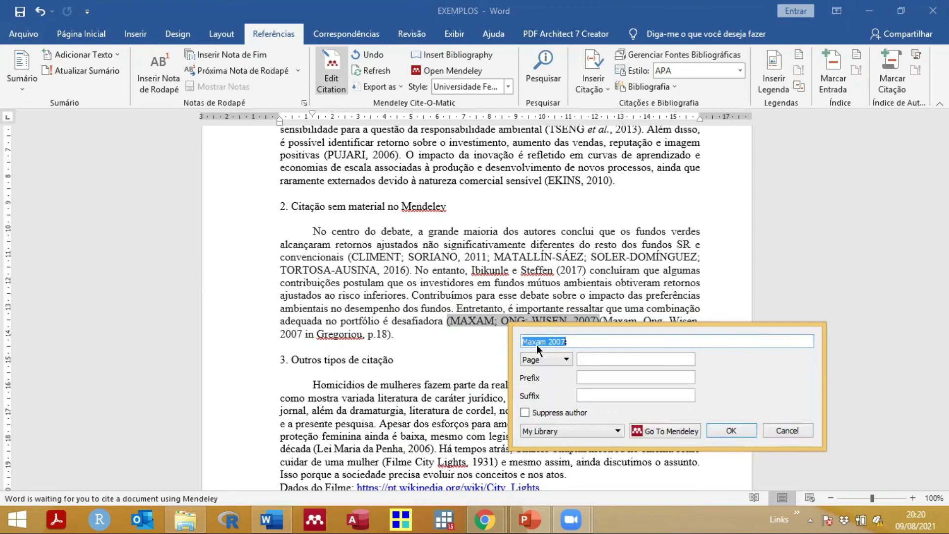
{"action": "left_click", "coordinate": [526, 410]}
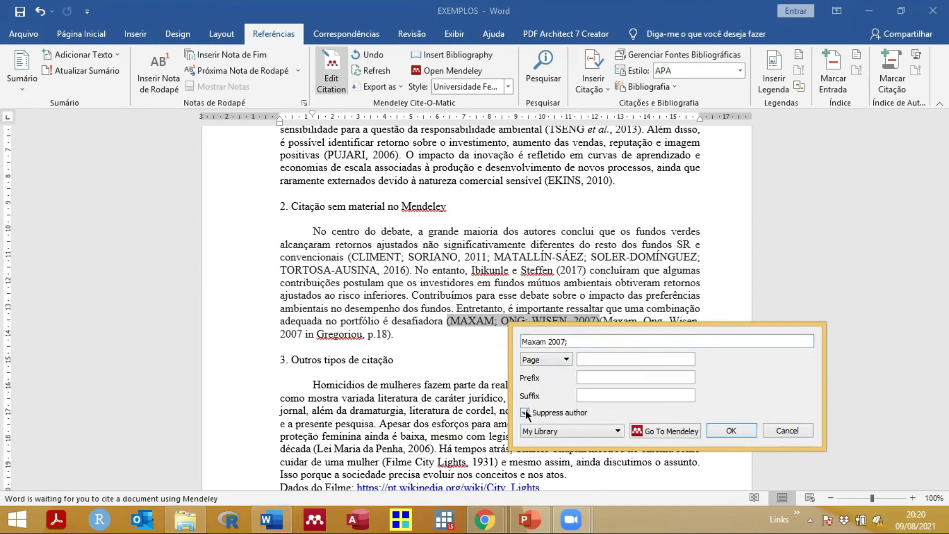
{"action": "left_click", "coordinate": [733, 431]}
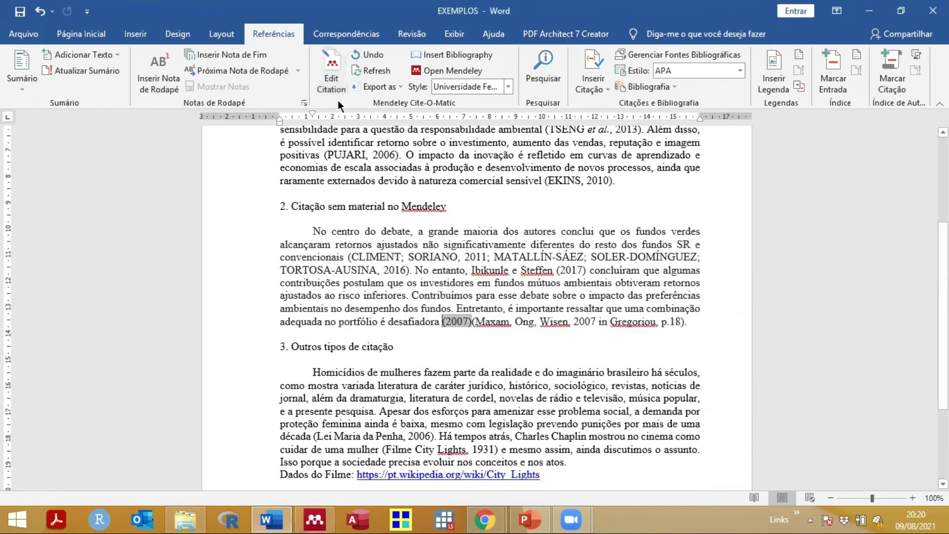
{"action": "left_click", "coordinate": [335, 85]}
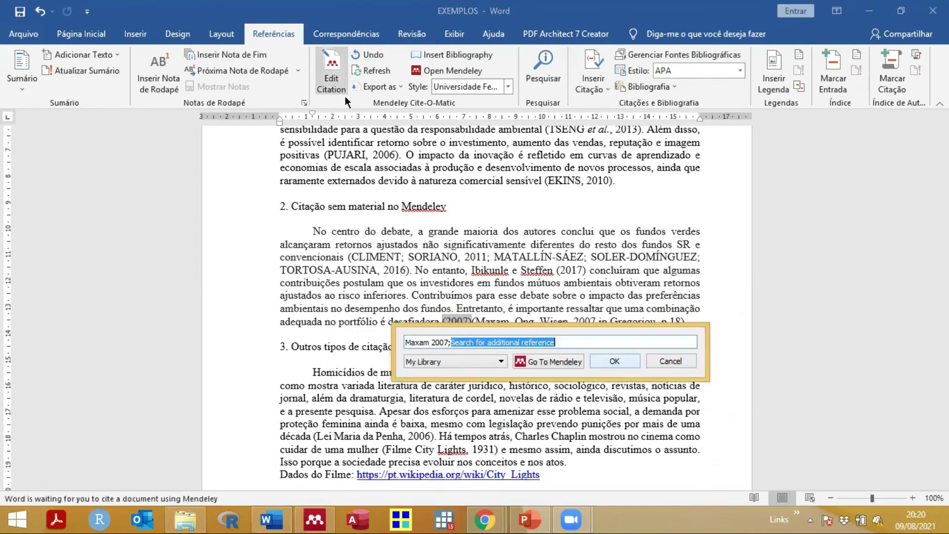
{"action": "left_click", "coordinate": [425, 342]}
{"action": "left_click", "coordinate": [440, 413]}
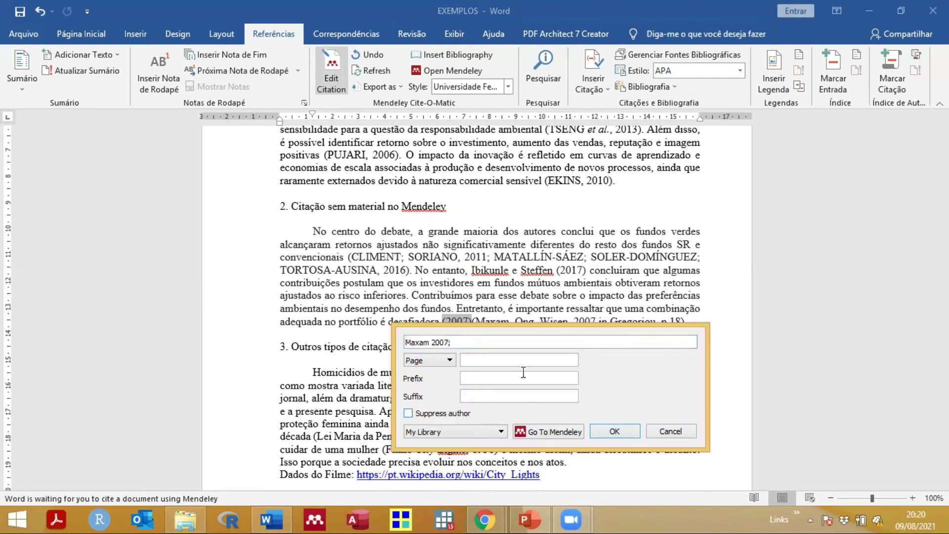
{"action": "left_click", "coordinate": [507, 356]}
{"action": "type", "text": "18"}
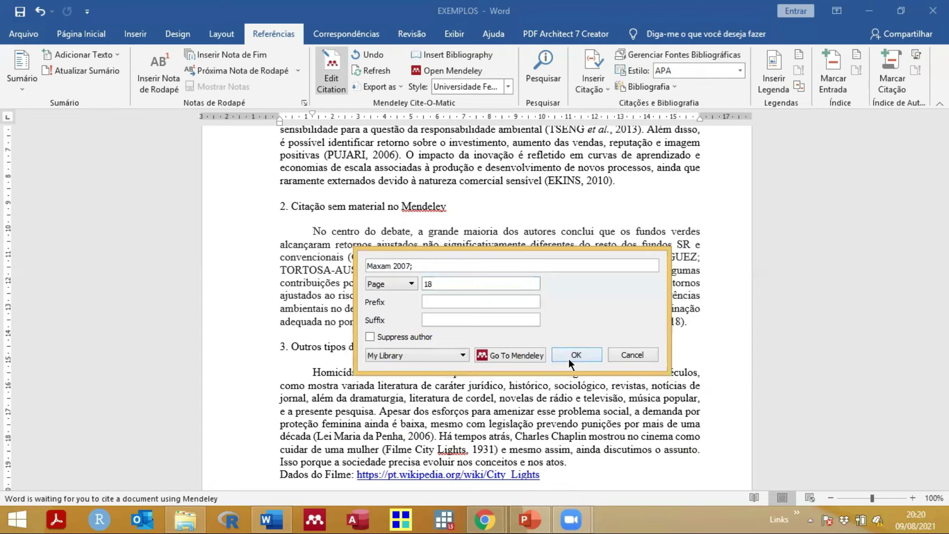
{"action": "left_click", "coordinate": [586, 343]}
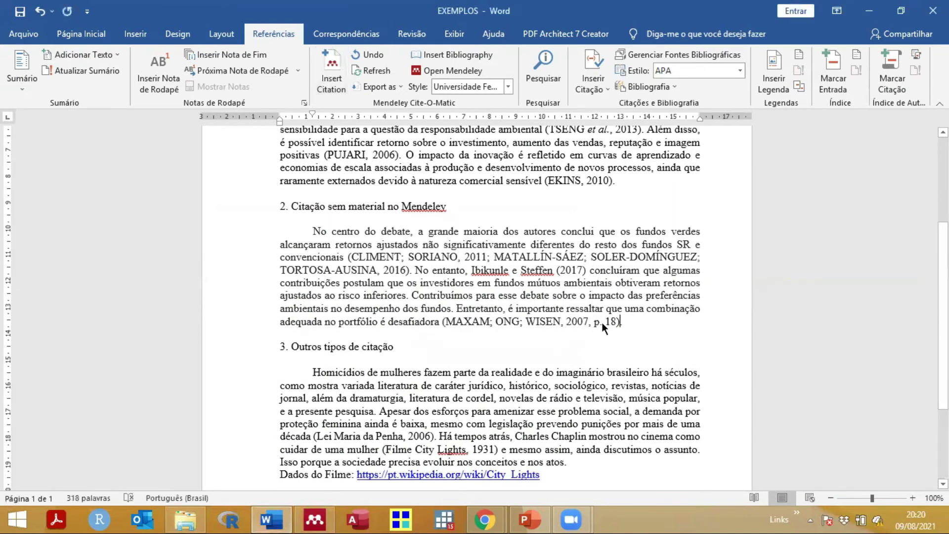
Step: Add a period after the Maxam citation
{"action": "type", "text": "."}
{"action": "scroll", "coordinate": [421, 322], "scroll_direction": "down", "scroll_amount": 3}
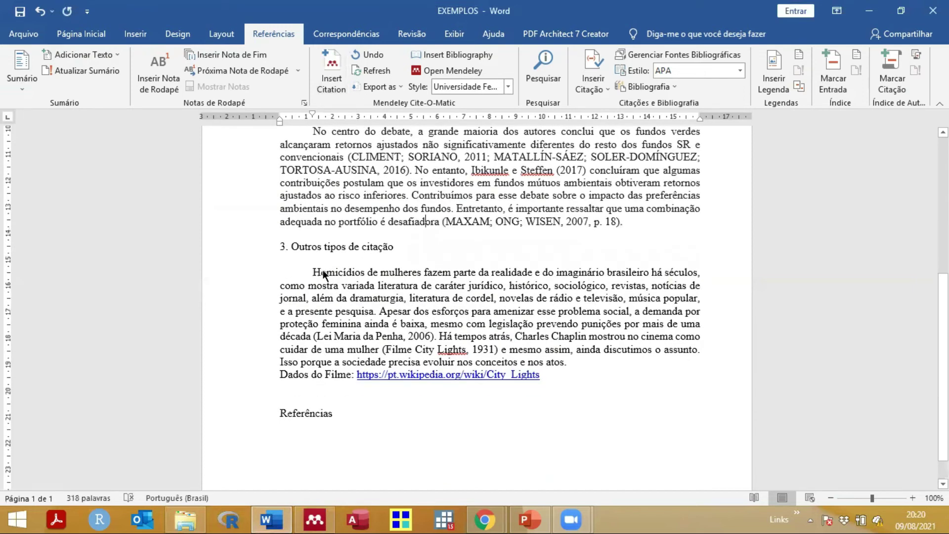
{"action": "left_click", "coordinate": [284, 246]}
{"action": "left_click", "coordinate": [392, 253], "text": "shift"}
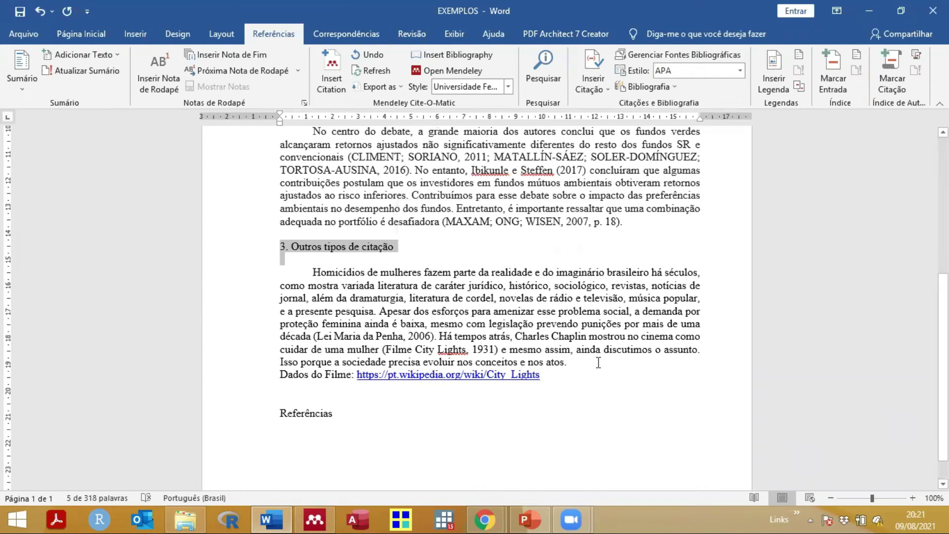
Step: Create an empty line below the Referências heading at the end of the document
{"action": "left_click", "coordinate": [315, 427]}
{"action": "left_click", "coordinate": [381, 420]}
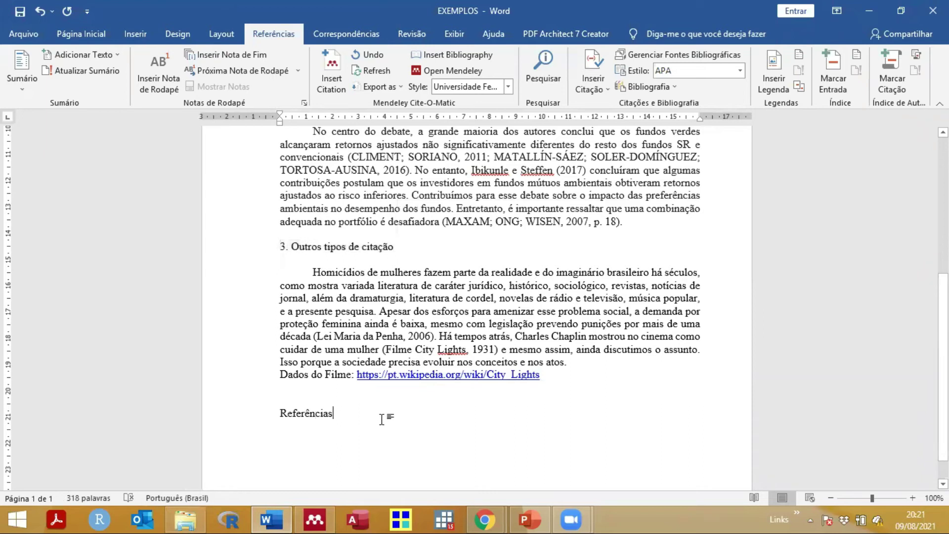
{"action": "key", "text": "Return"}
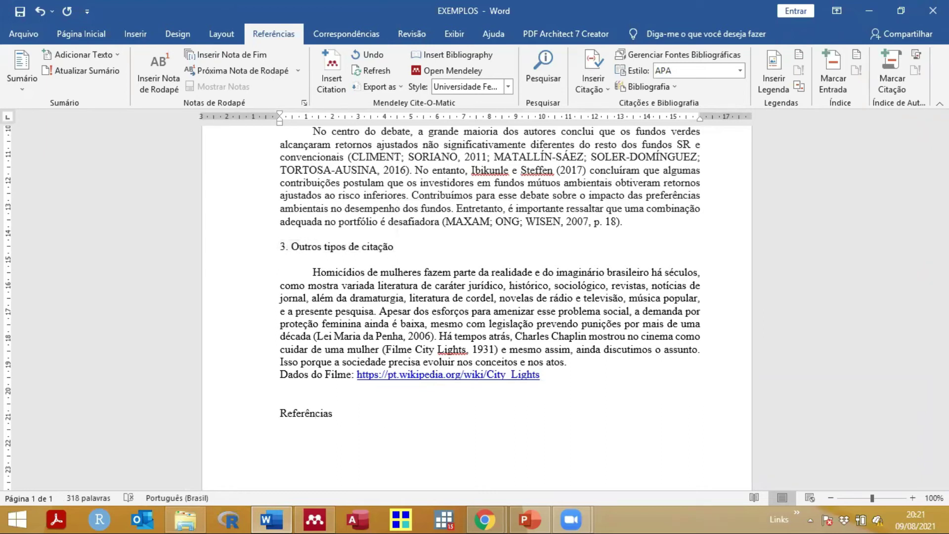
{"action": "scroll", "coordinate": [571, 134], "scroll_direction": "up", "scroll_amount": 3}
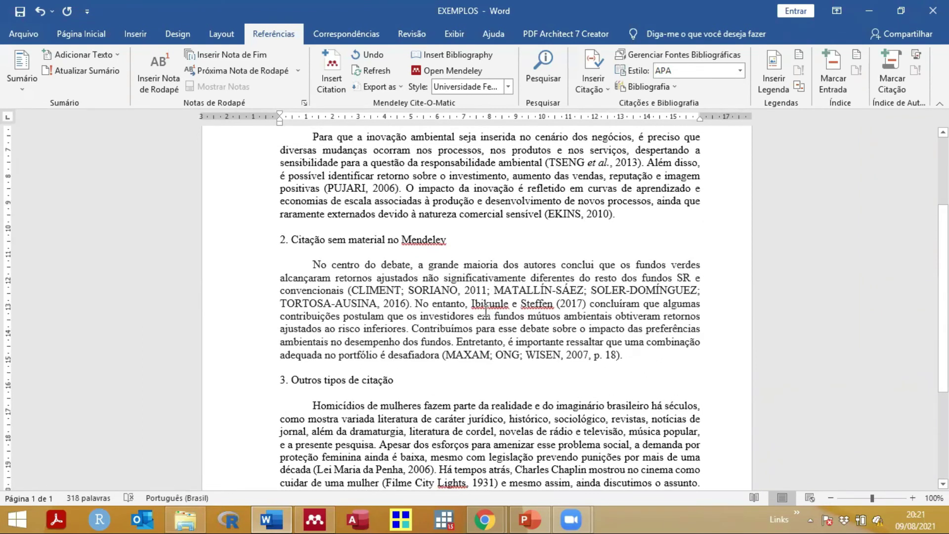
{"action": "scroll", "coordinate": [482, 311], "scroll_direction": "down", "scroll_amount": 1}
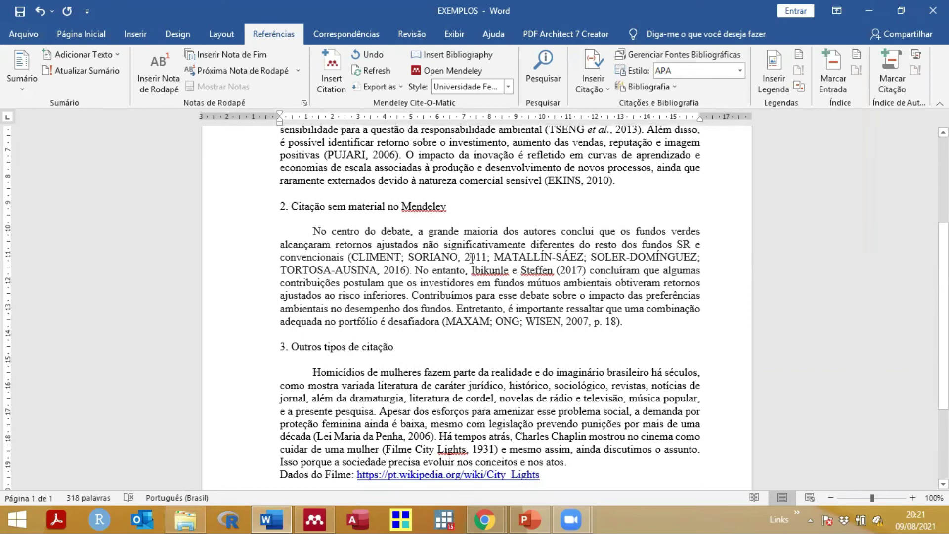
{"action": "scroll", "coordinate": [462, 255], "scroll_direction": "down", "scroll_amount": 2}
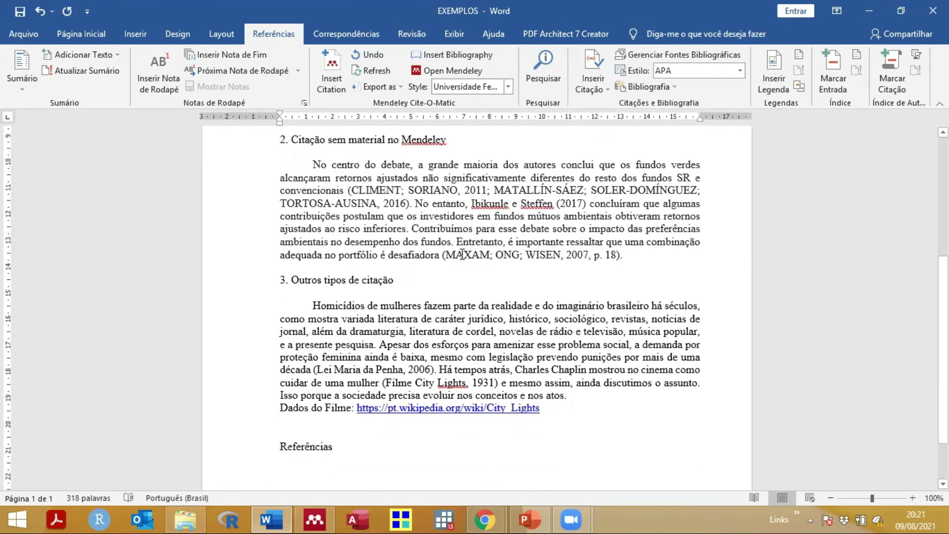
{"action": "scroll", "coordinate": [462, 255], "scroll_direction": "down", "scroll_amount": 2}
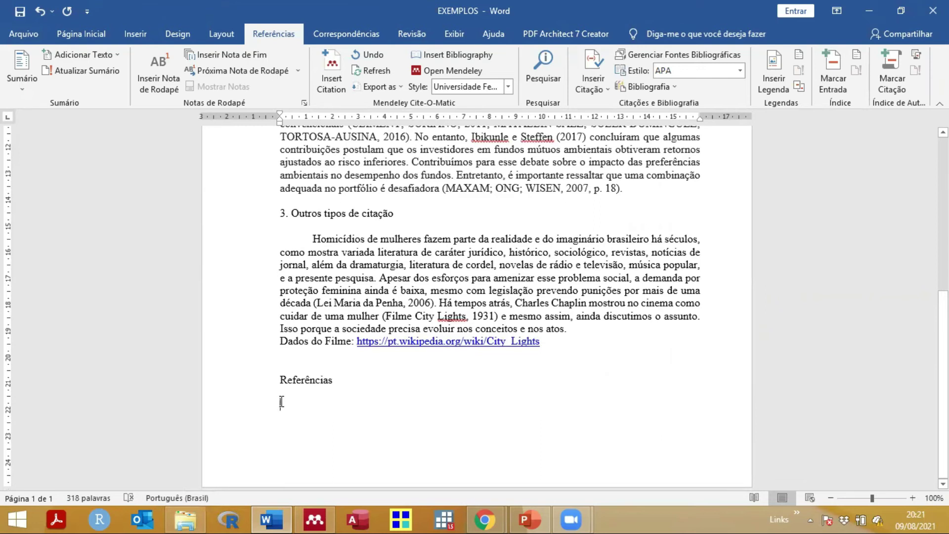
Step: Insert the Mendeley bibliography under the Referências heading
{"action": "left_click", "coordinate": [456, 62]}
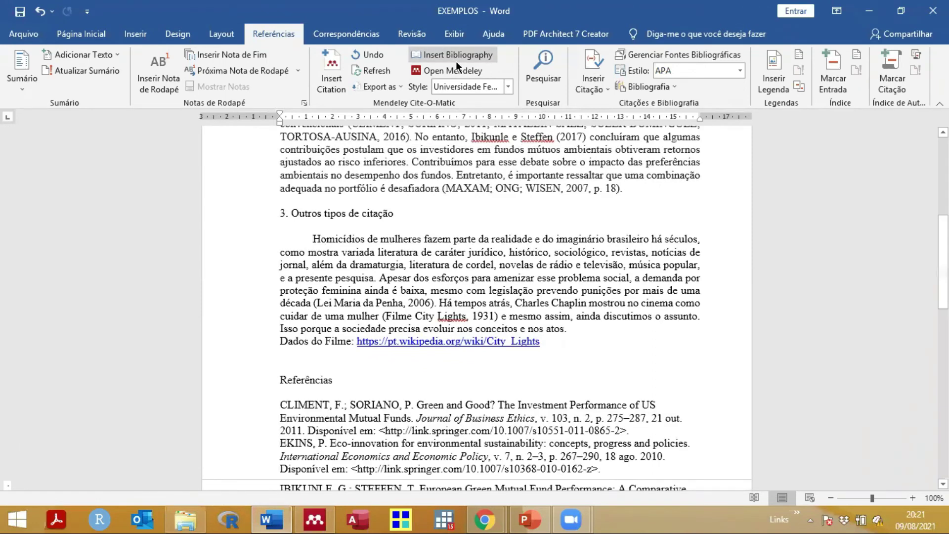
{"action": "scroll", "coordinate": [412, 379], "scroll_direction": "down", "scroll_amount": 4}
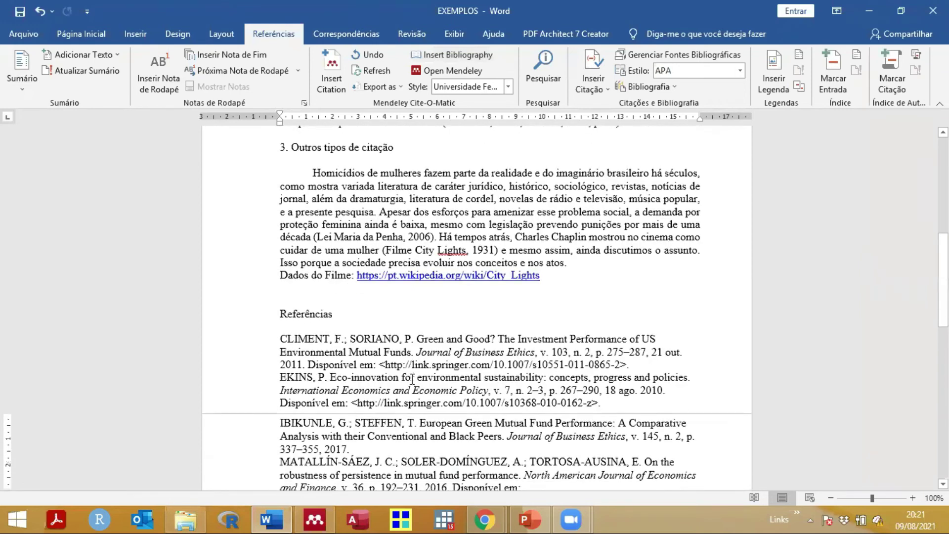
{"action": "scroll", "coordinate": [412, 380], "scroll_direction": "down", "scroll_amount": 1}
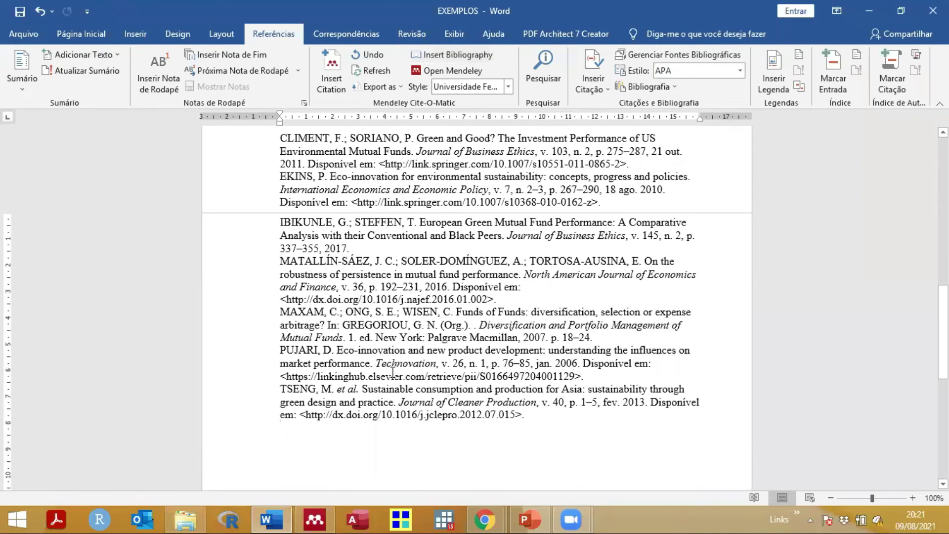
{"action": "scroll", "coordinate": [389, 353], "scroll_direction": "up", "scroll_amount": 1}
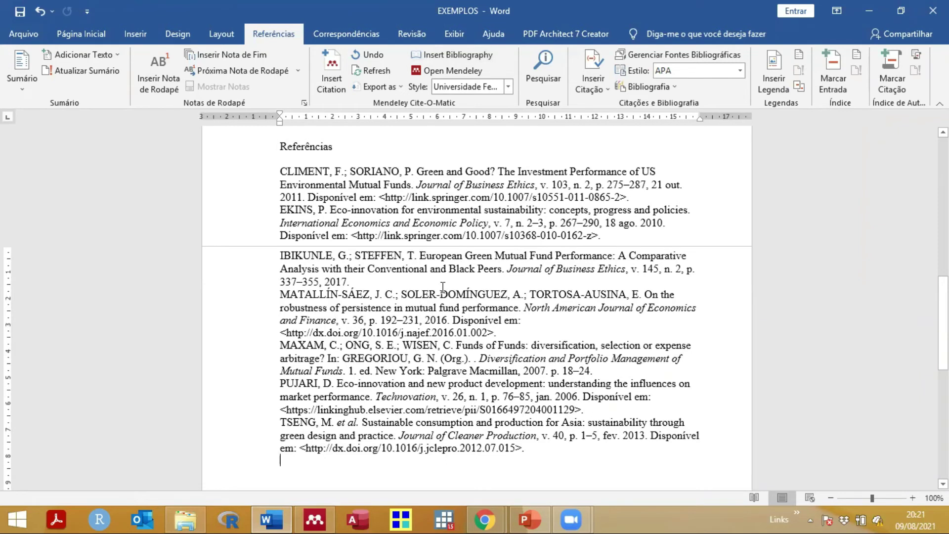
Step: Select the references from CLIMENT to TSENG and restore down the Word window
{"action": "left_click", "coordinate": [310, 197], "text": "shift"}
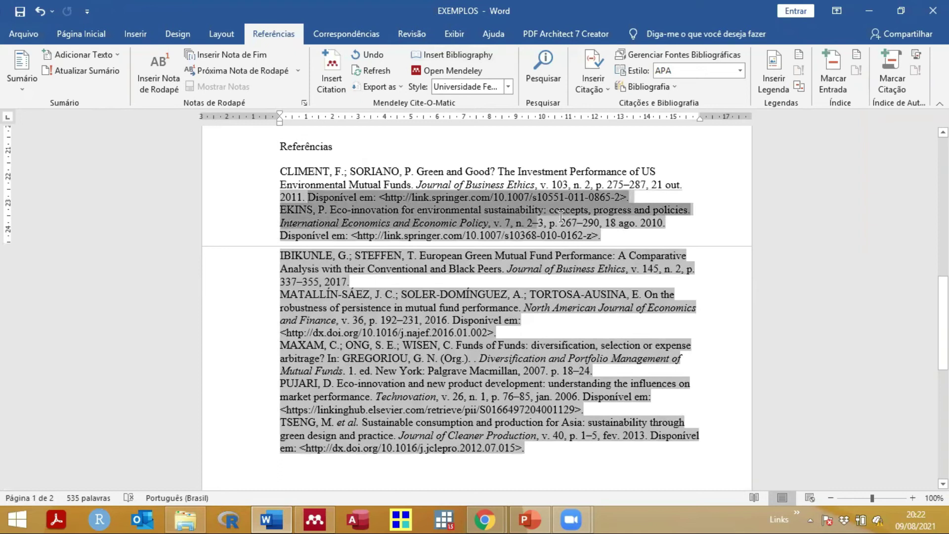
{"action": "key", "text": "shift+End"}
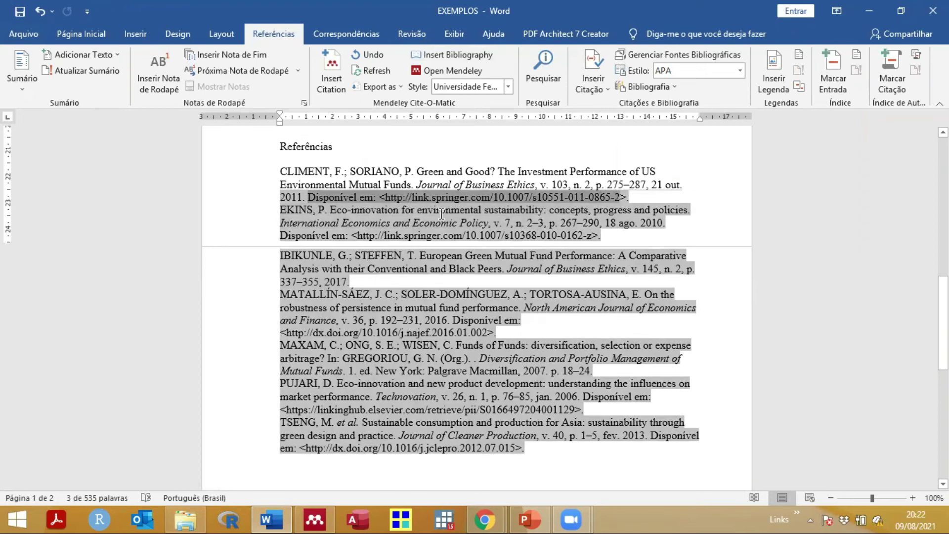
{"action": "left_click_drag", "start_coordinate": [499, 223], "coordinate": [666, 224]}
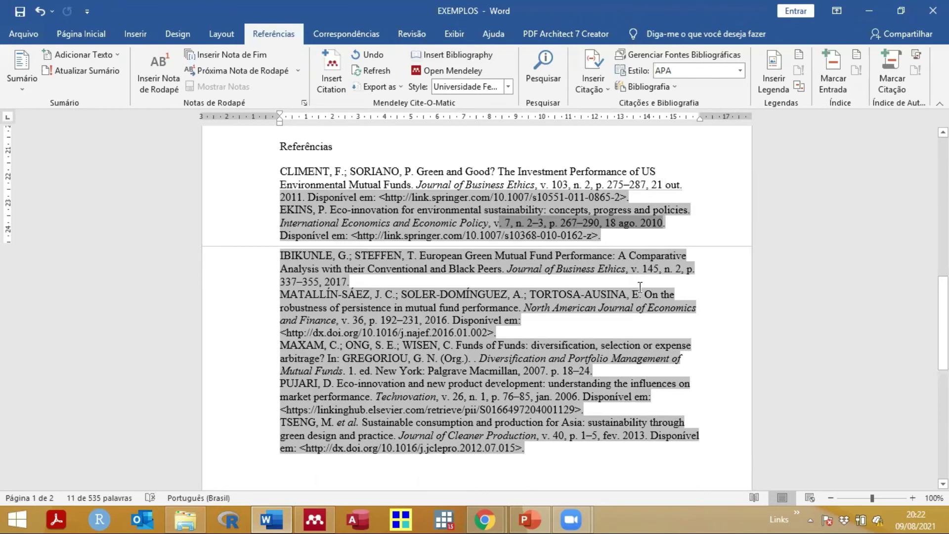
{"action": "left_click", "coordinate": [279, 171]}
{"action": "left_click_drag", "start_coordinate": [348, 211], "coordinate": [437, 308]}
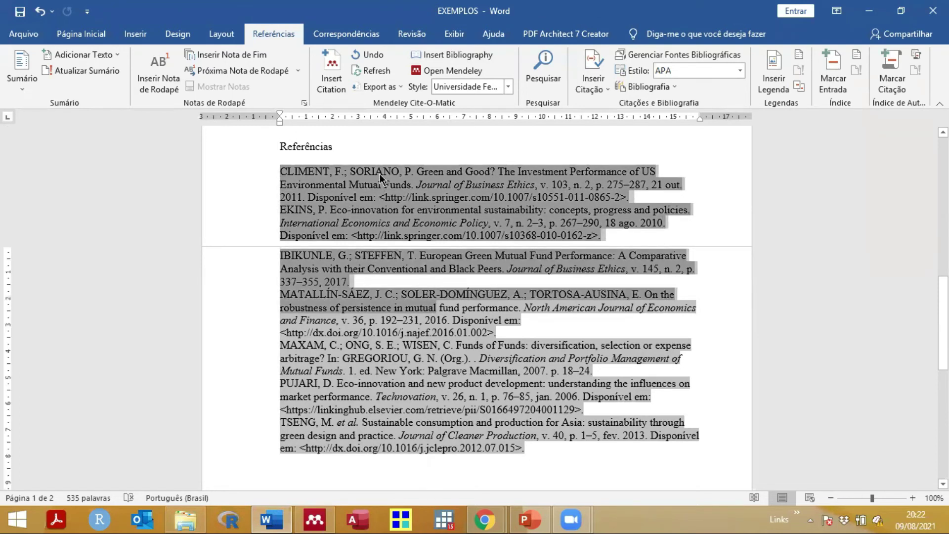
{"action": "left_click", "coordinate": [374, 148]}
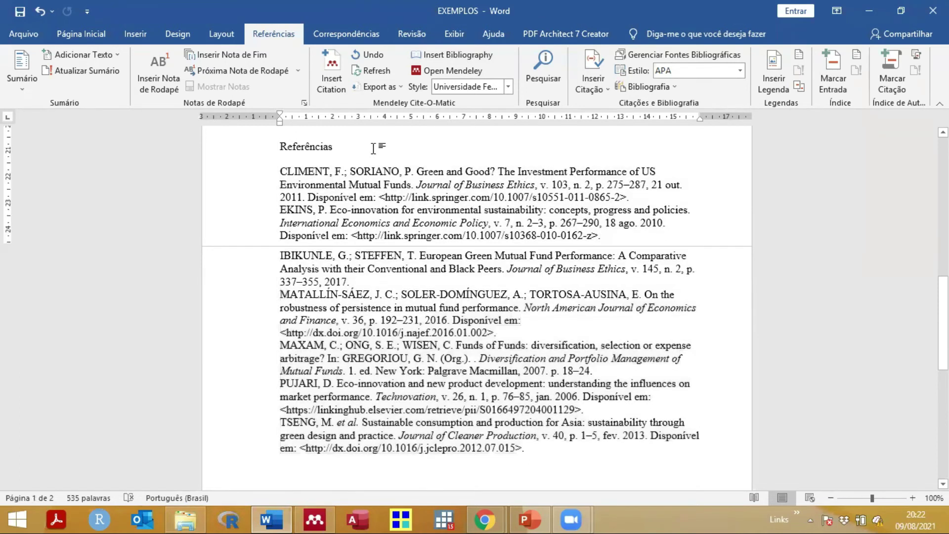
{"action": "left_click_drag", "start_coordinate": [276, 171], "coordinate": [523, 448]}
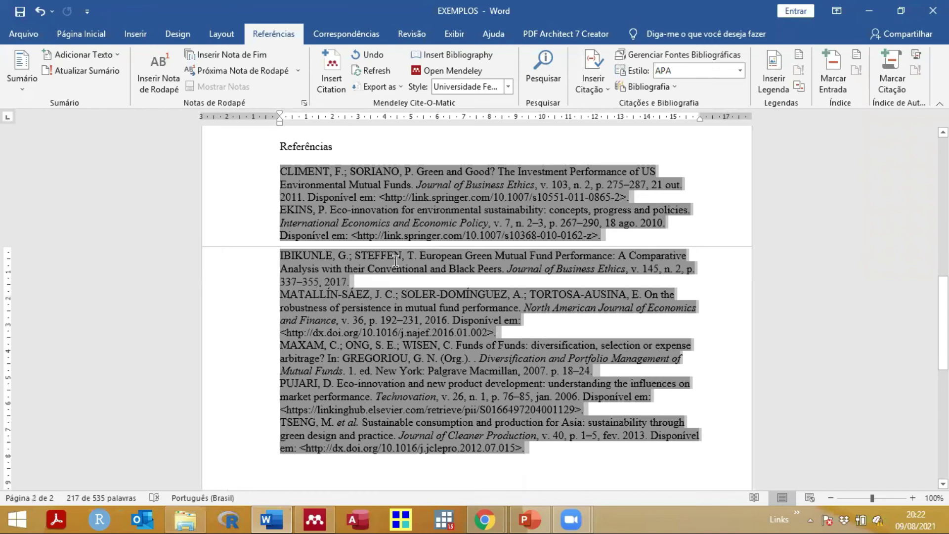
{"action": "scroll", "coordinate": [396, 261], "scroll_direction": "up", "scroll_amount": 4}
{"action": "scroll", "coordinate": [396, 262], "scroll_direction": "down", "scroll_amount": 3}
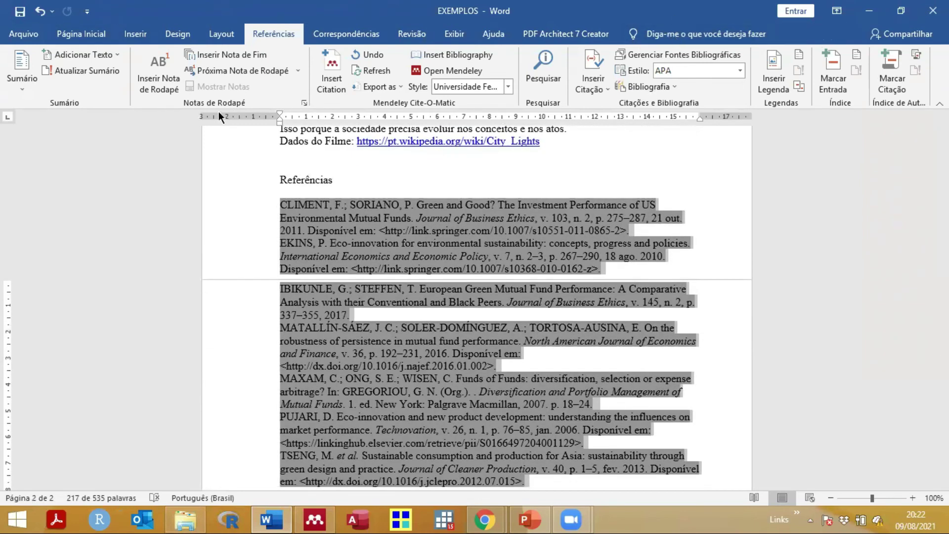
{"action": "key", "text": "super+Down"}
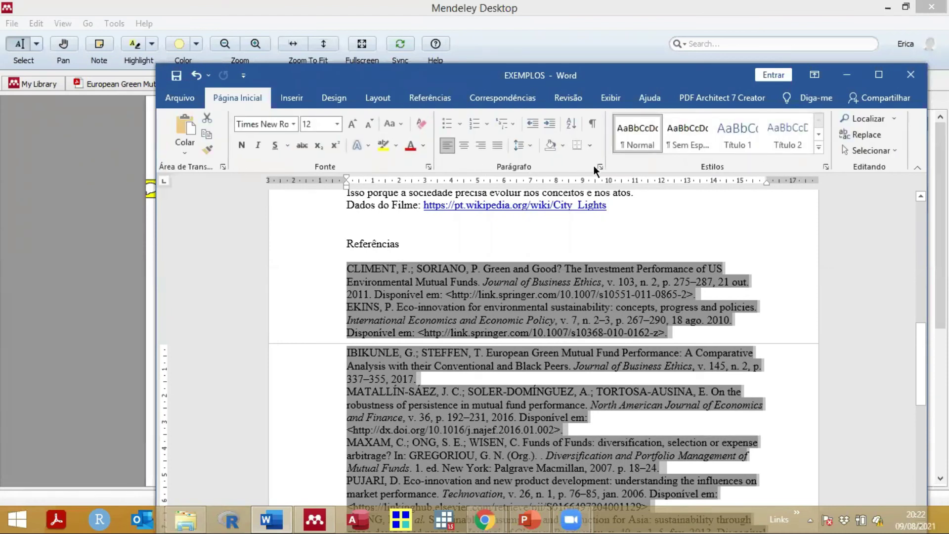
Step: Give the reference entries single line spacing with 6 pt after each entry
{"action": "left_click", "coordinate": [599, 167]}
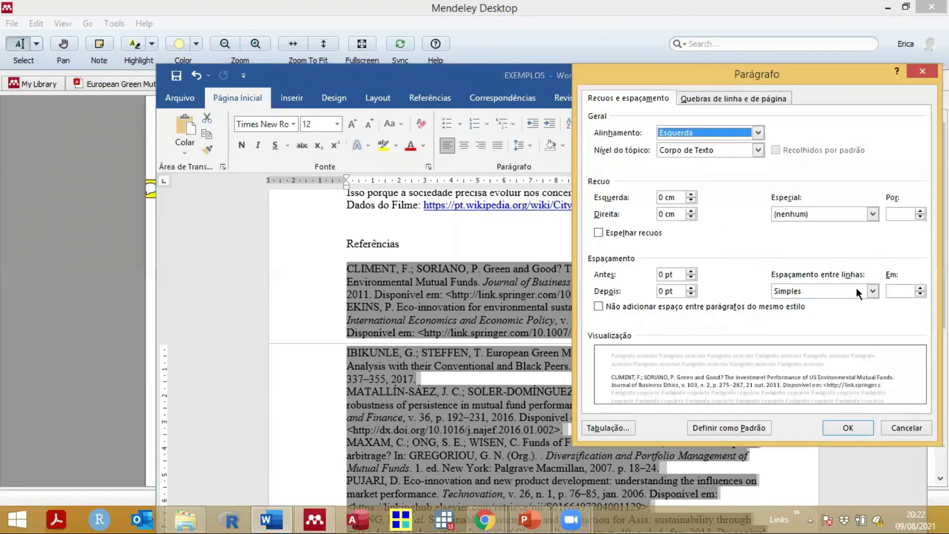
{"action": "left_click", "coordinate": [857, 290]}
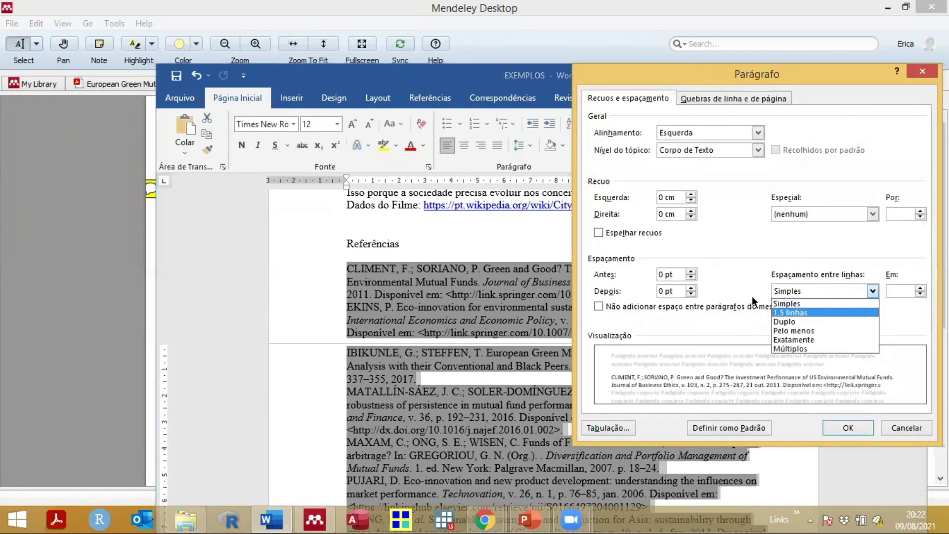
{"action": "left_click", "coordinate": [845, 312]}
{"action": "left_click", "coordinate": [874, 290]}
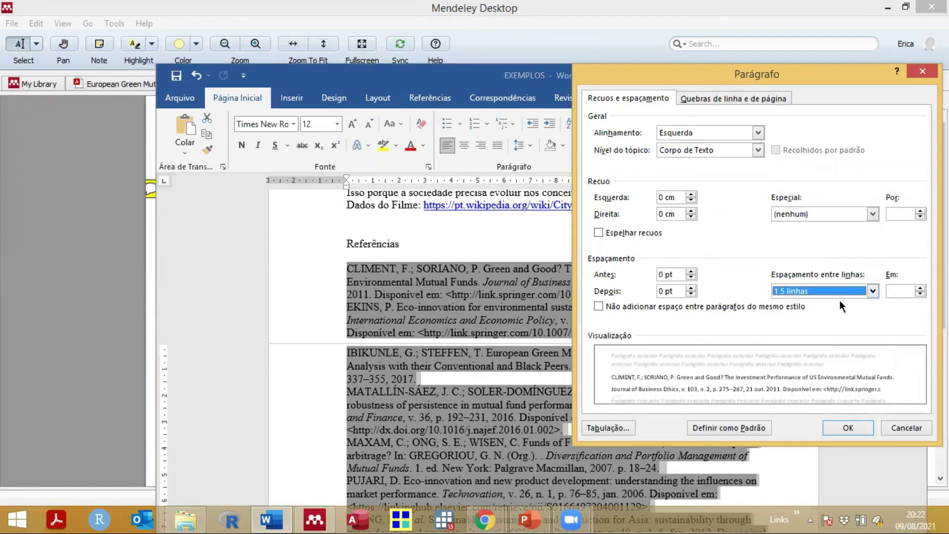
{"action": "left_click", "coordinate": [818, 302]}
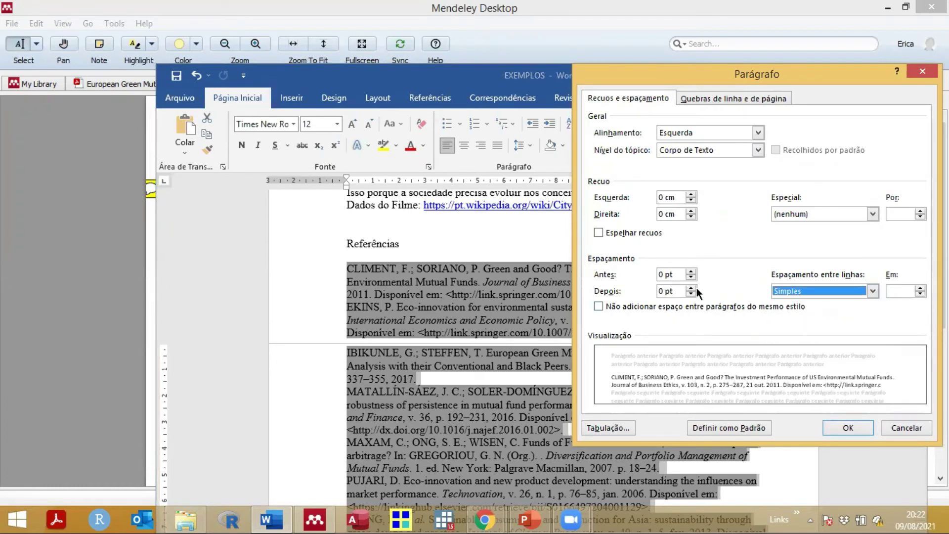
{"action": "left_click", "coordinate": [691, 287]}
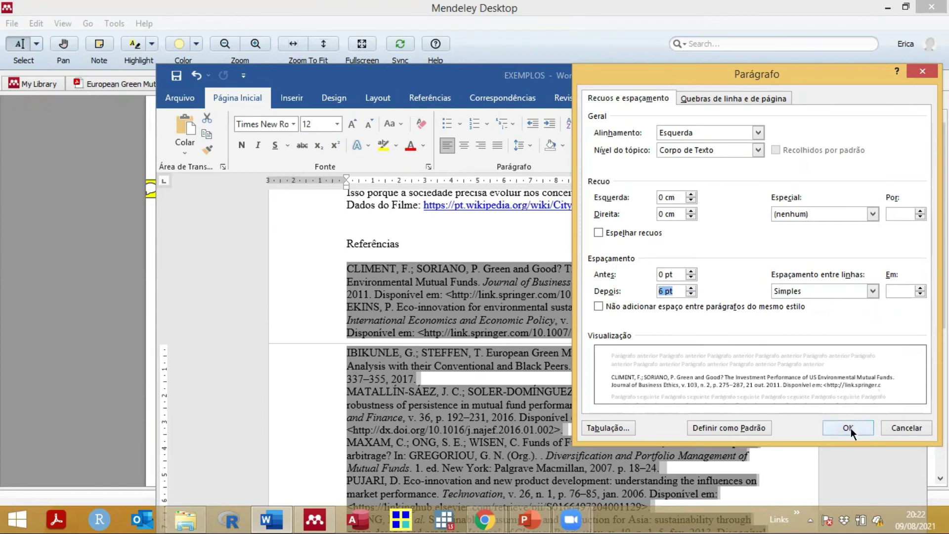
{"action": "left_click", "coordinate": [851, 428]}
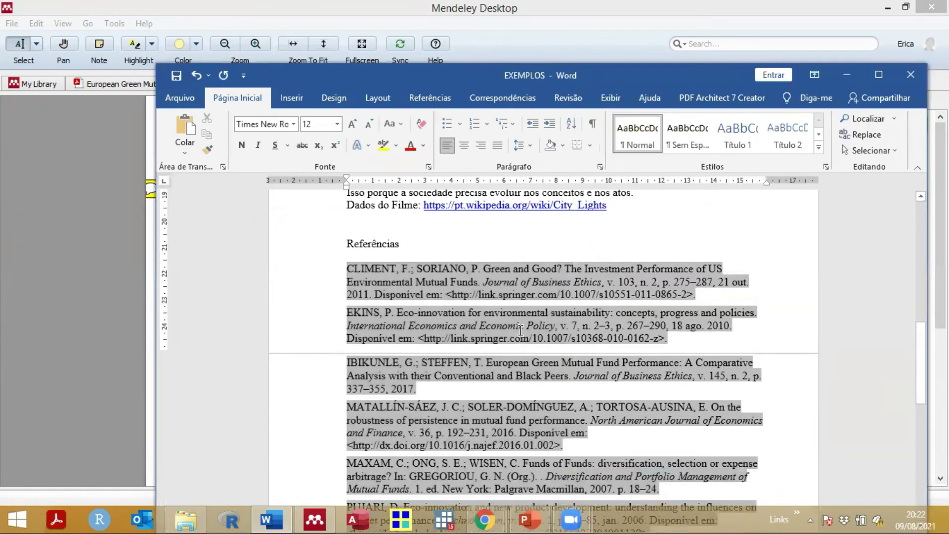
{"action": "scroll", "coordinate": [520, 330], "scroll_direction": "down", "scroll_amount": 2}
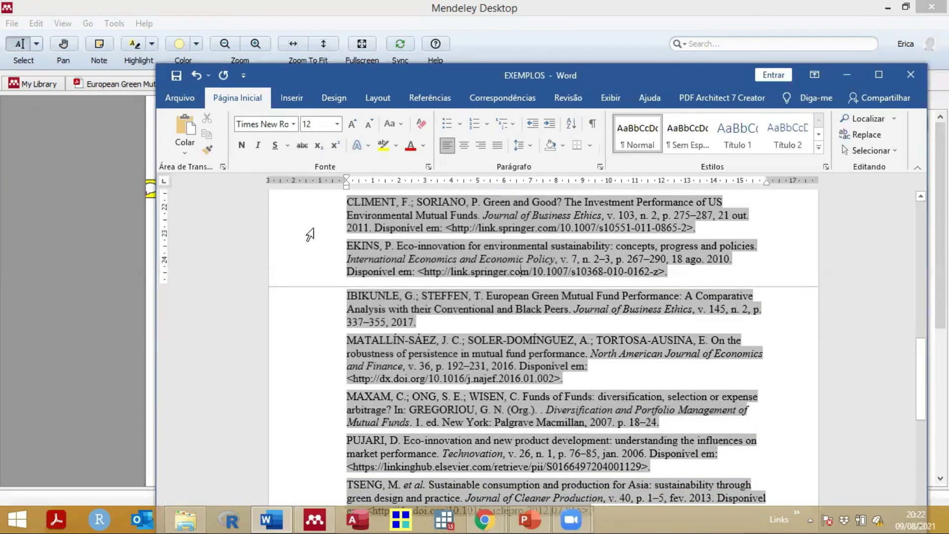
{"action": "scroll", "coordinate": [395, 346], "scroll_direction": "down", "scroll_amount": 2}
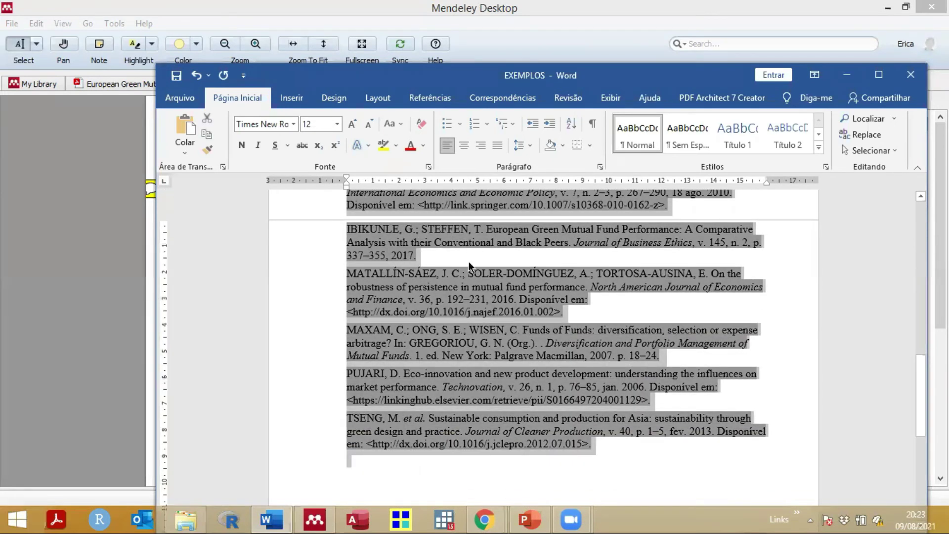
{"action": "scroll", "coordinate": [414, 461], "scroll_direction": "up", "scroll_amount": 4}
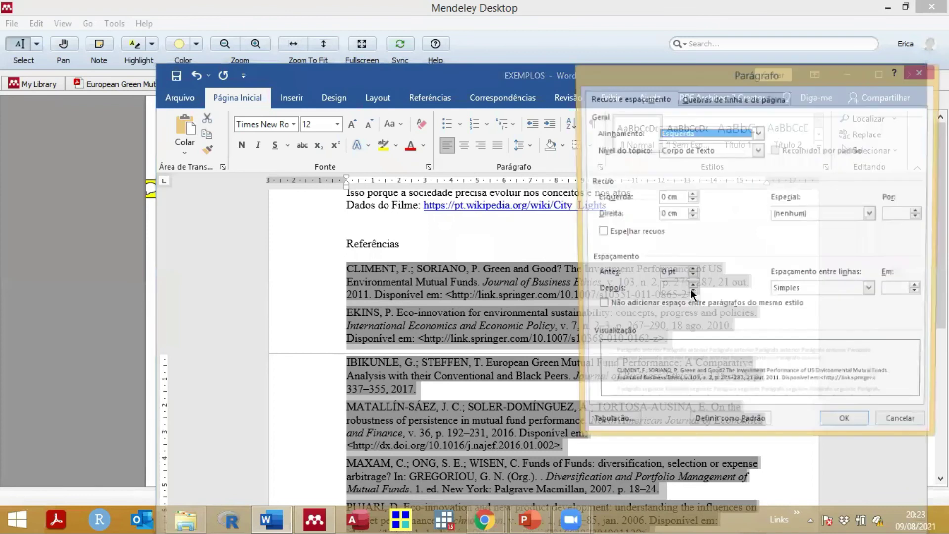
Step: Increase the space after each reference entry to 12 pt
{"action": "left_click", "coordinate": [690, 289]}
{"action": "left_click", "coordinate": [691, 289]}
{"action": "left_click", "coordinate": [691, 290]}
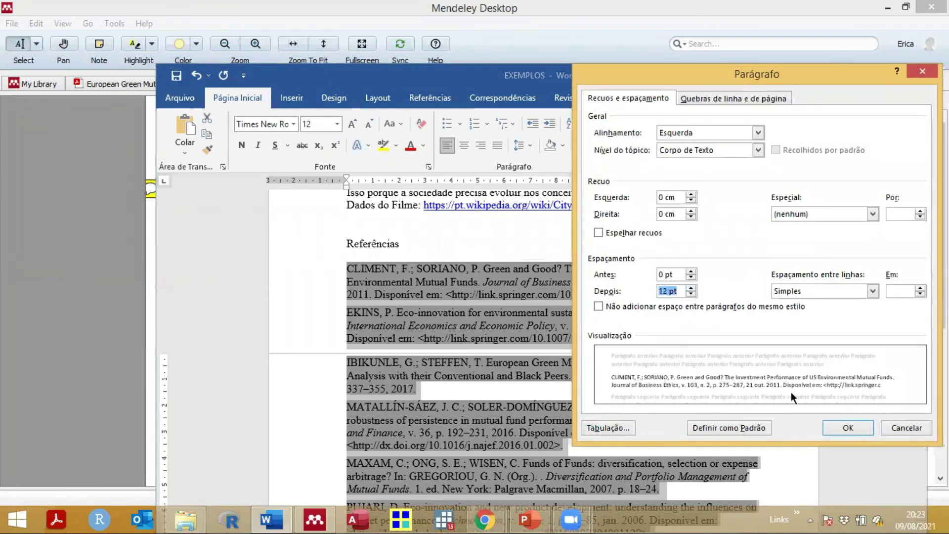
{"action": "left_click", "coordinate": [853, 421]}
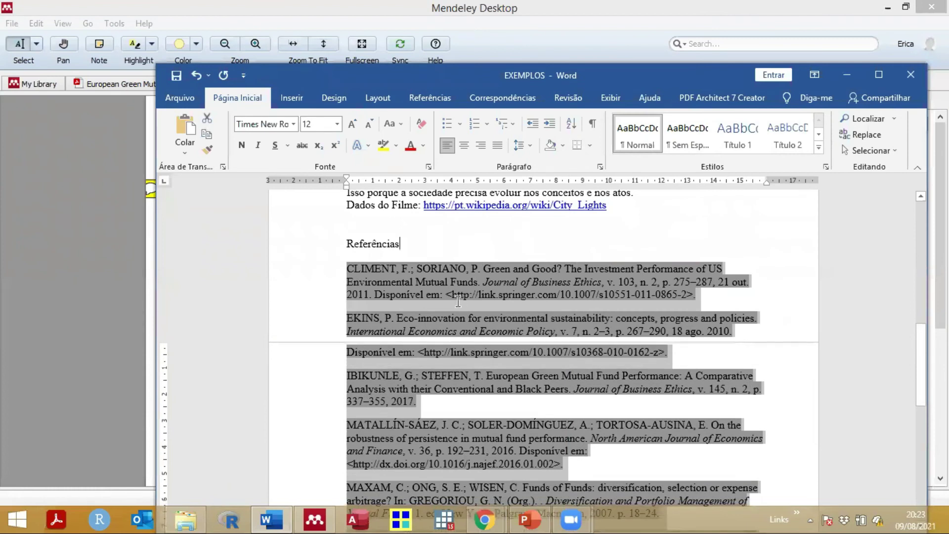
{"action": "left_click", "coordinate": [458, 301]}
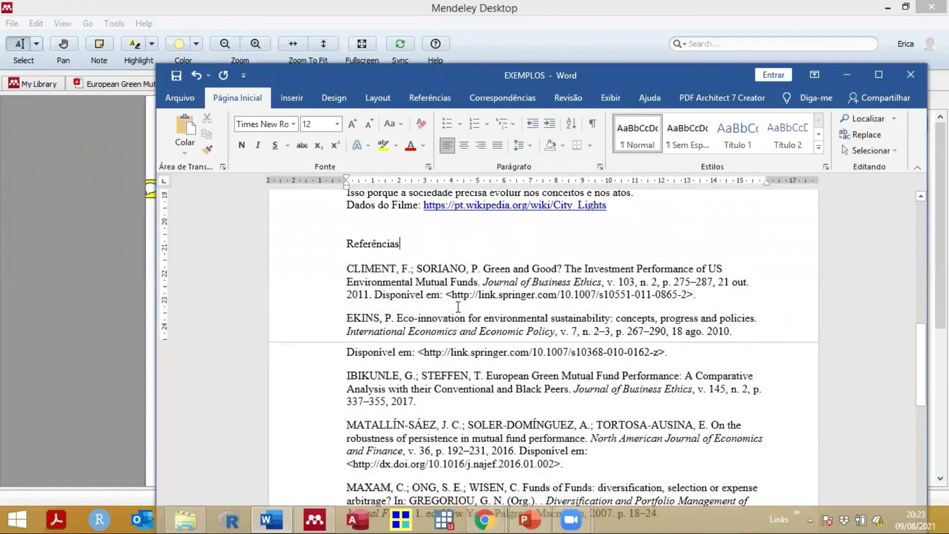
{"action": "scroll", "coordinate": [458, 307], "scroll_direction": "down", "scroll_amount": 5}
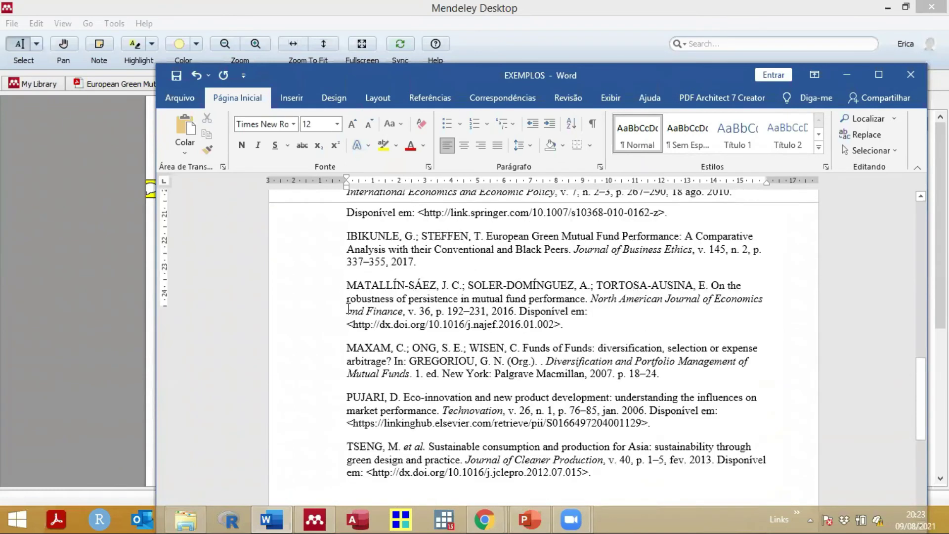
{"action": "scroll", "coordinate": [350, 309], "scroll_direction": "up", "scroll_amount": 4}
{"action": "scroll", "coordinate": [421, 417], "scroll_direction": "up", "scroll_amount": 1}
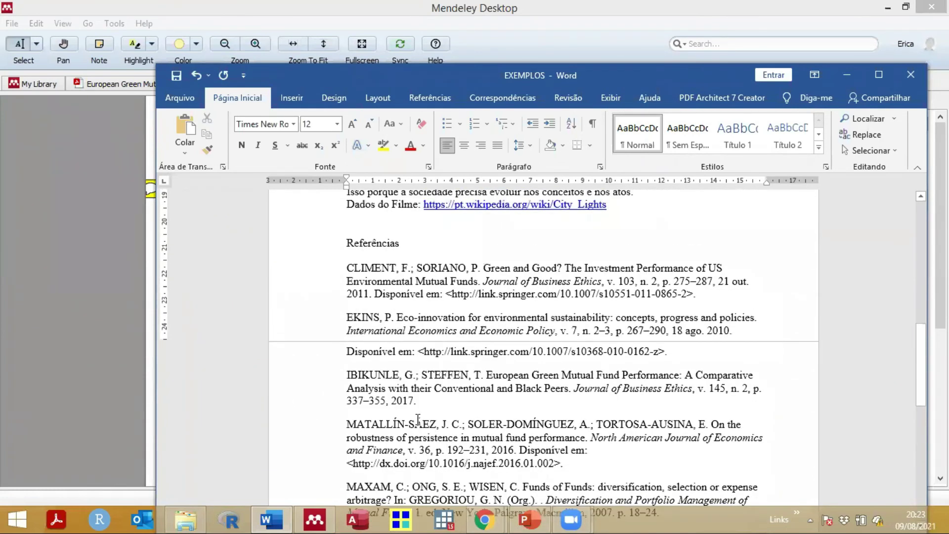
{"action": "scroll", "coordinate": [418, 419], "scroll_direction": "up", "scroll_amount": 5}
{"action": "left_click_drag", "start_coordinate": [346, 311], "coordinate": [419, 425]}
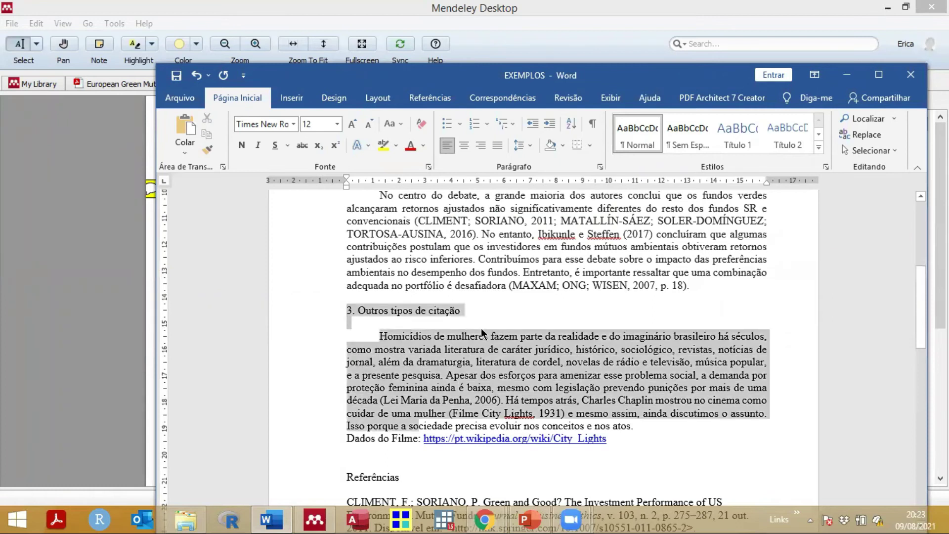
{"action": "left_click", "coordinate": [490, 297]}
{"action": "scroll", "coordinate": [406, 279], "scroll_direction": "down", "scroll_amount": 3}
{"action": "scroll", "coordinate": [405, 279], "scroll_direction": "down", "scroll_amount": 3}
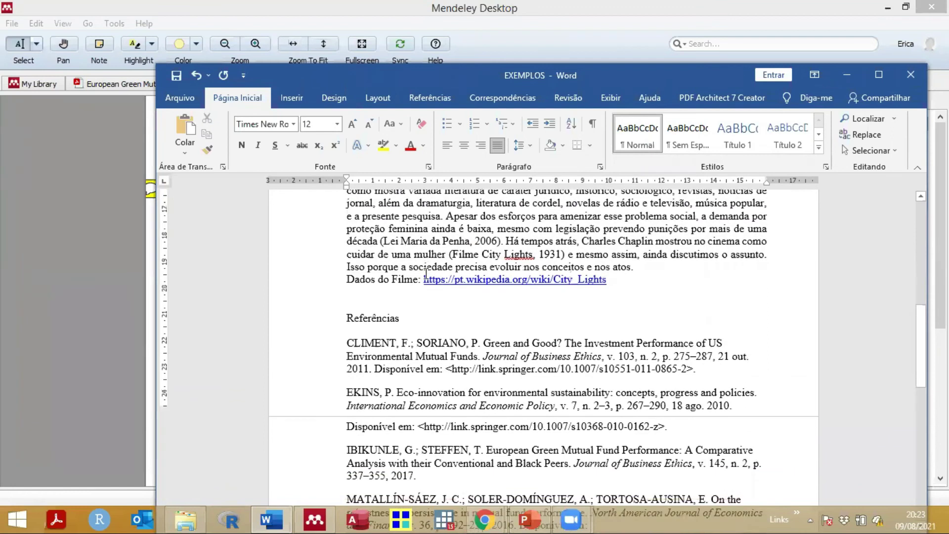
{"action": "left_click", "coordinate": [407, 282]}
{"action": "left_click", "coordinate": [426, 272]}
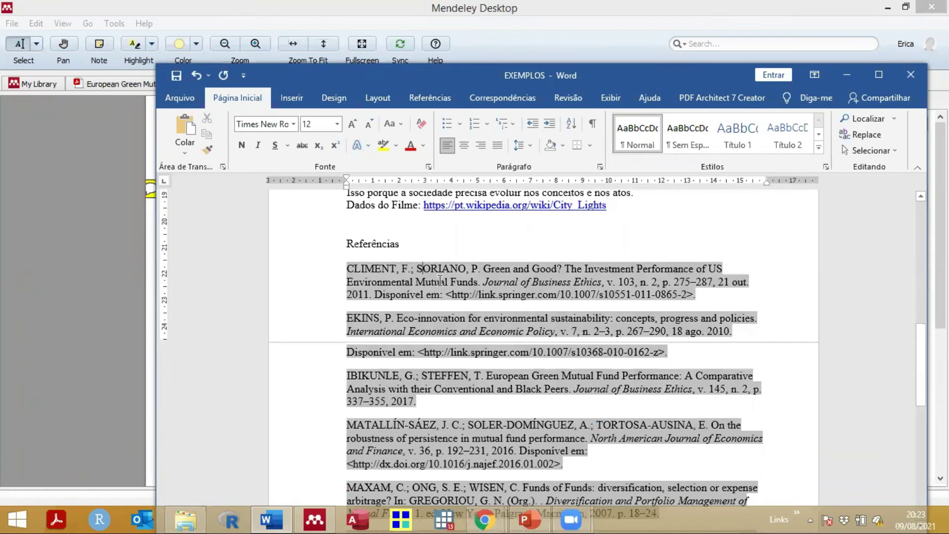
{"action": "scroll", "coordinate": [440, 280], "scroll_direction": "up", "scroll_amount": 3}
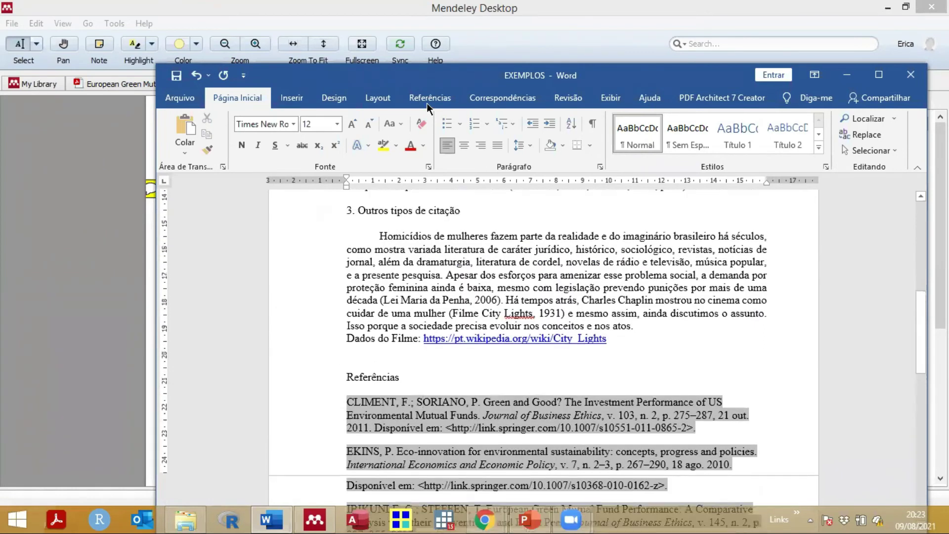
Step: Choose Mendeley's Export as 'Without Mendeley Fields' option from the Referências tab
{"action": "left_click", "coordinate": [428, 98]}
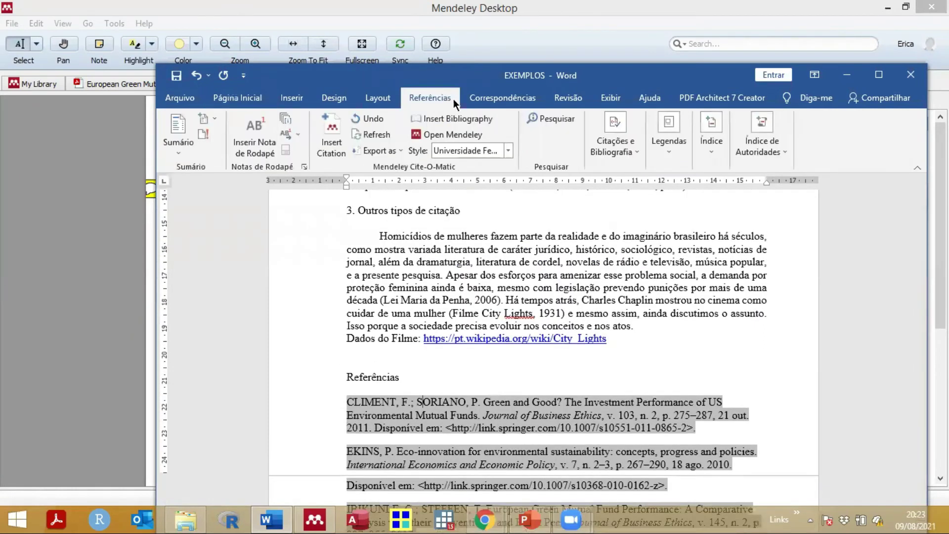
{"action": "left_click", "coordinate": [396, 151]}
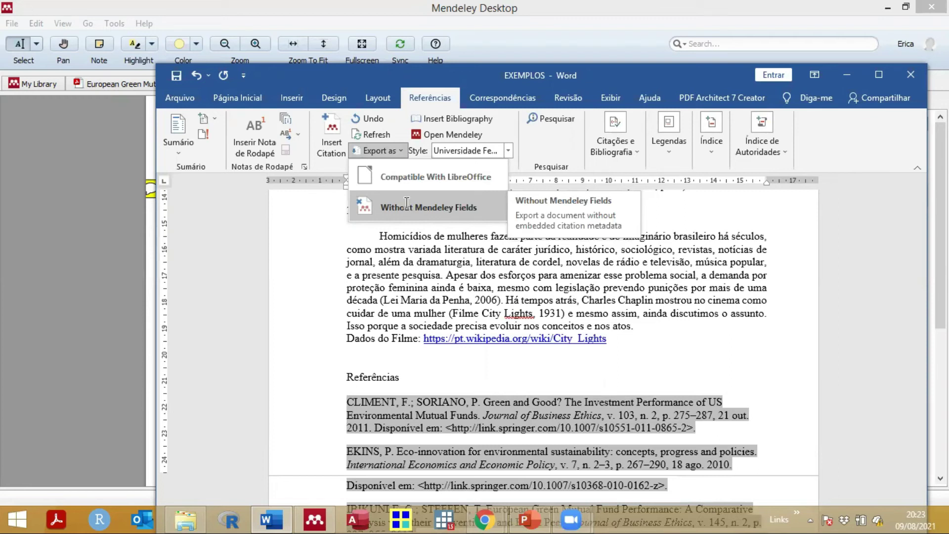
{"action": "left_click", "coordinate": [405, 207]}
{"action": "left_click", "coordinate": [396, 150]}
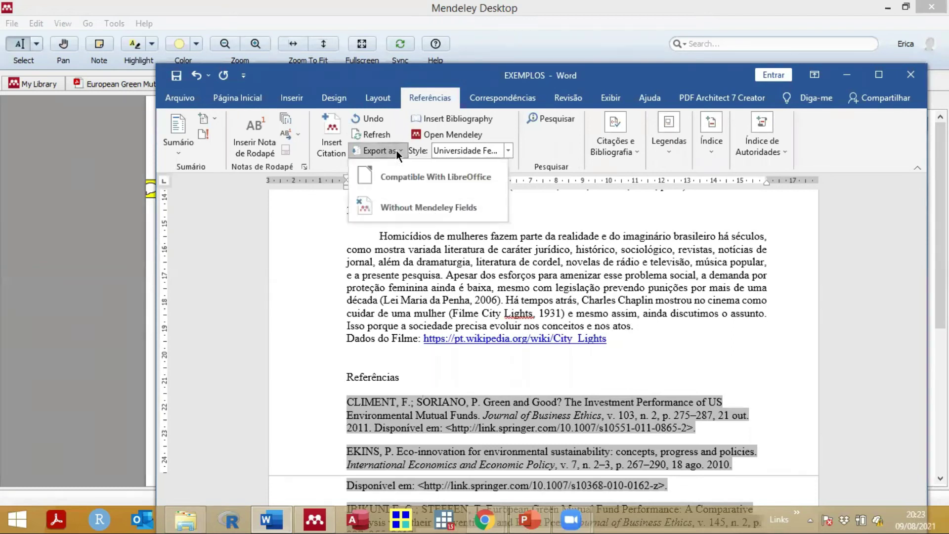
{"action": "left_click", "coordinate": [396, 149]}
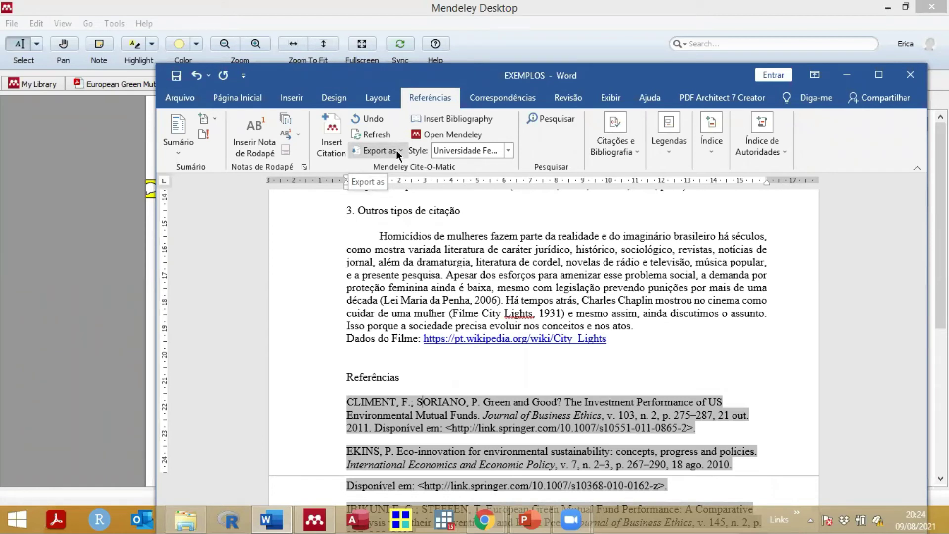
Step: Maximize the EXEMPLOS window, select the Contribuímos sentence and review the reference list
{"action": "double_click", "coordinate": [703, 83]}
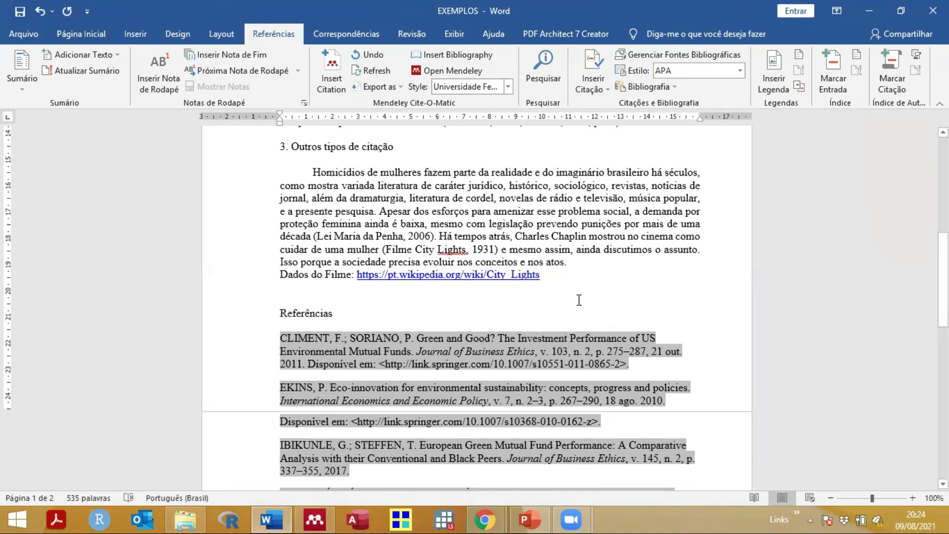
{"action": "scroll", "coordinate": [579, 297], "scroll_direction": "down", "scroll_amount": 3}
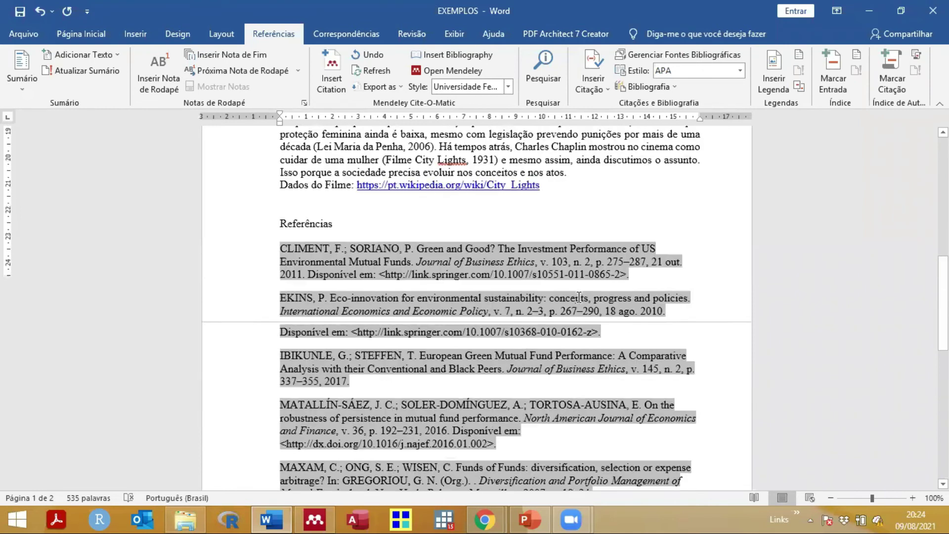
{"action": "scroll", "coordinate": [579, 297], "scroll_direction": "up", "scroll_amount": 4}
{"action": "scroll", "coordinate": [579, 297], "scroll_direction": "up", "scroll_amount": 4}
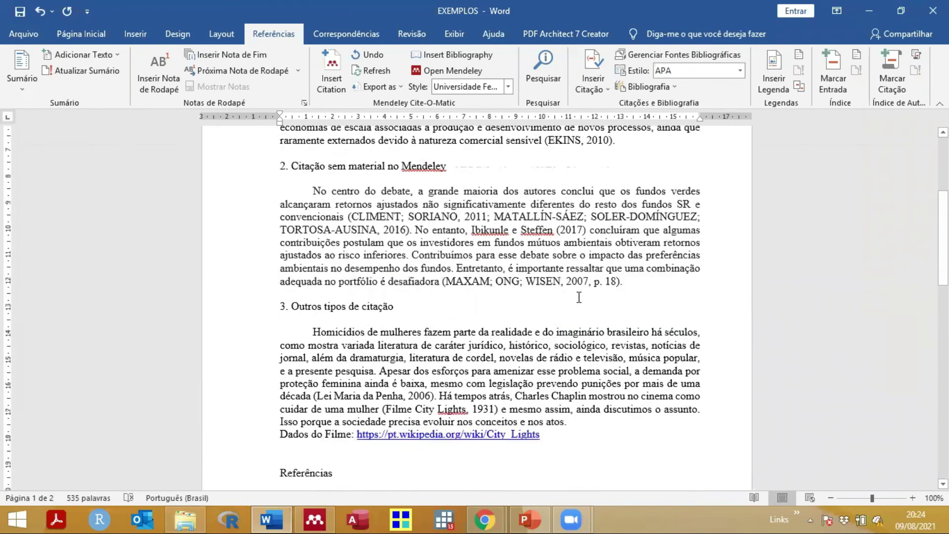
{"action": "left_click_drag", "start_coordinate": [417, 299], "coordinate": [626, 325]}
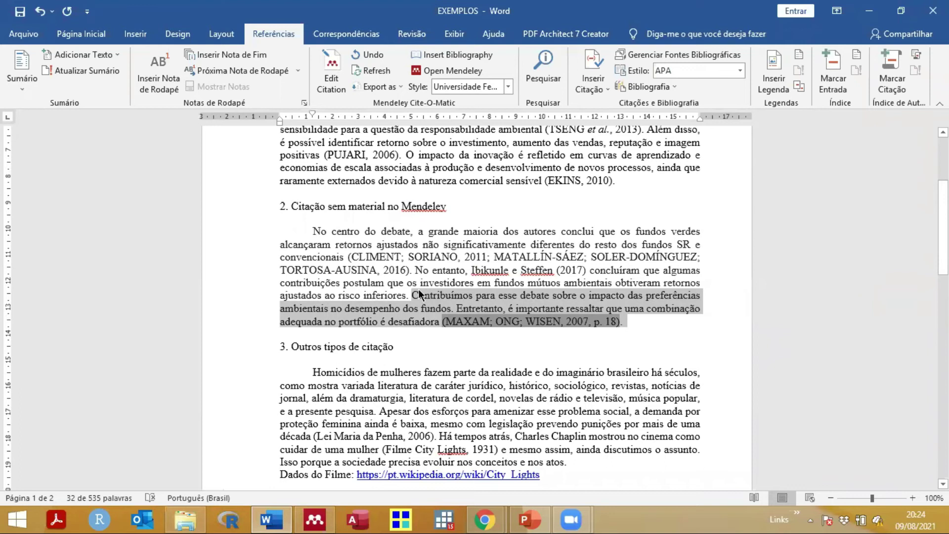
{"action": "scroll", "coordinate": [419, 295], "scroll_direction": "down", "scroll_amount": 3}
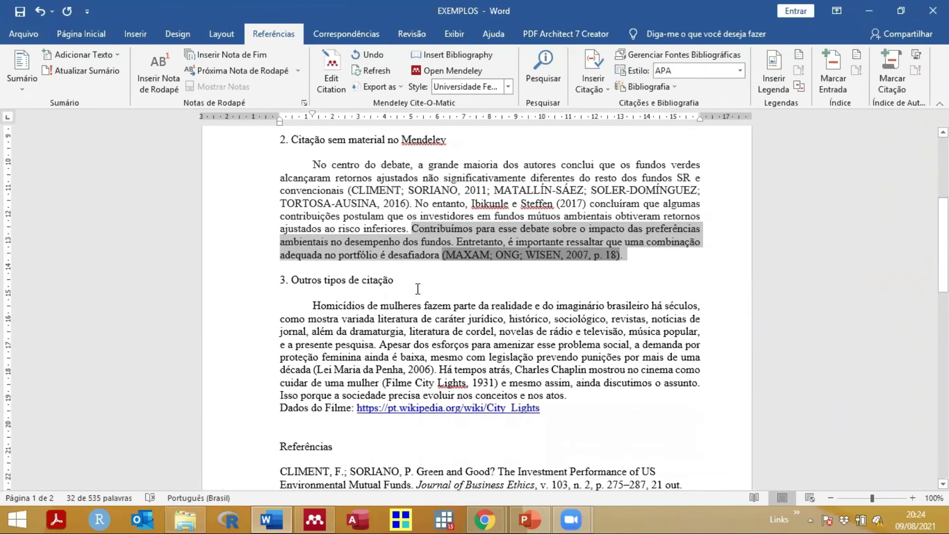
{"action": "scroll", "coordinate": [317, 323], "scroll_direction": "down", "scroll_amount": 3}
{"action": "scroll", "coordinate": [317, 324], "scroll_direction": "down", "scroll_amount": 4}
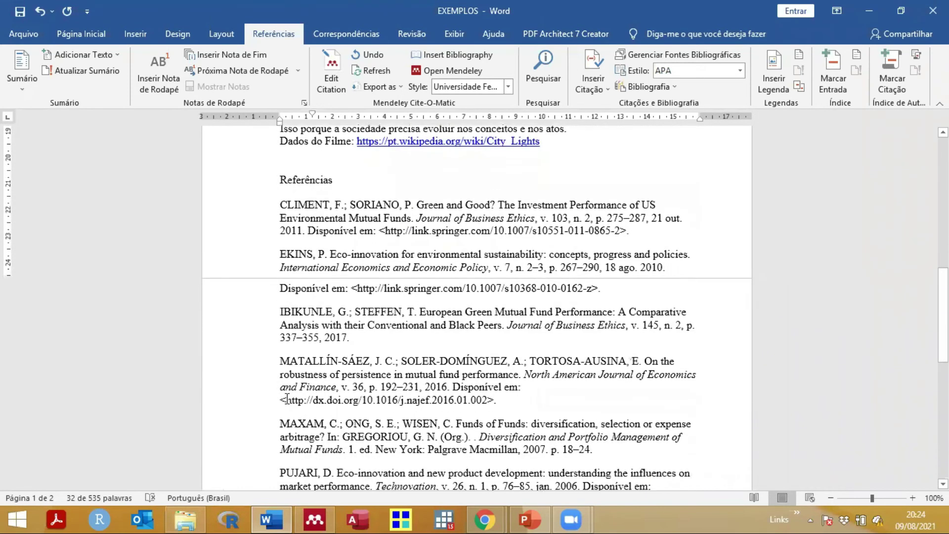
{"action": "scroll", "coordinate": [286, 399], "scroll_direction": "down", "scroll_amount": 3}
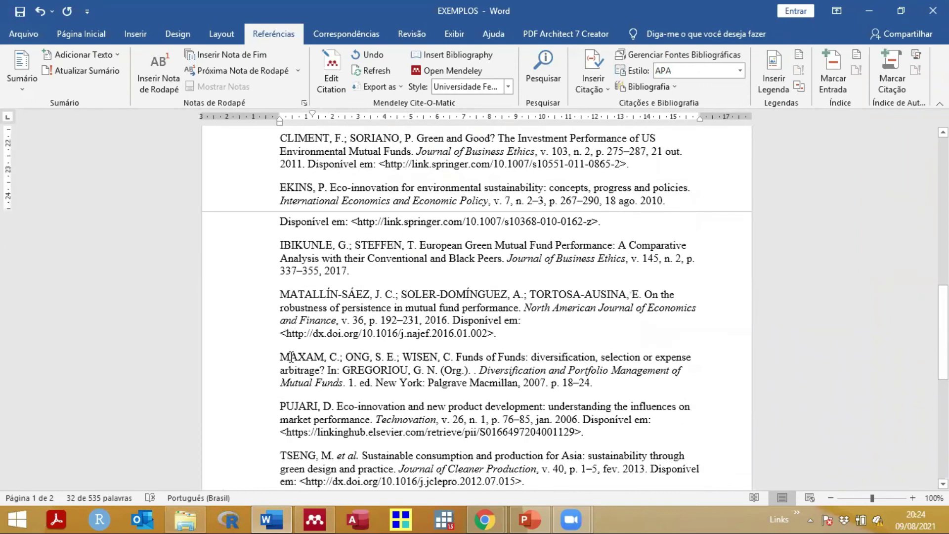
{"action": "scroll", "coordinate": [290, 356], "scroll_direction": "up", "scroll_amount": 20}
{"action": "left_click", "coordinate": [411, 296]}
{"action": "left_click", "coordinate": [485, 302], "text": "shift"}
{"action": "left_click_drag", "start_coordinate": [485, 303], "coordinate": [624, 319]}
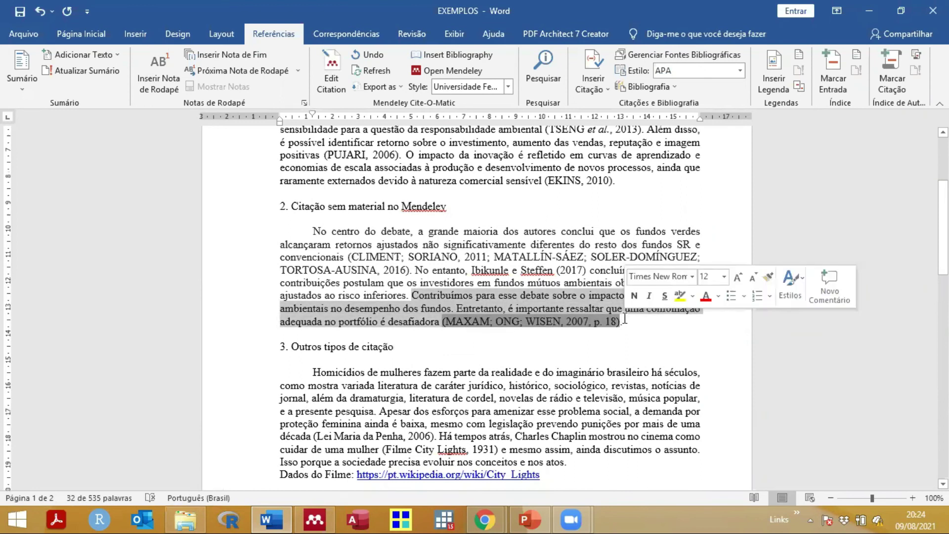
{"action": "key", "text": "Delete"}
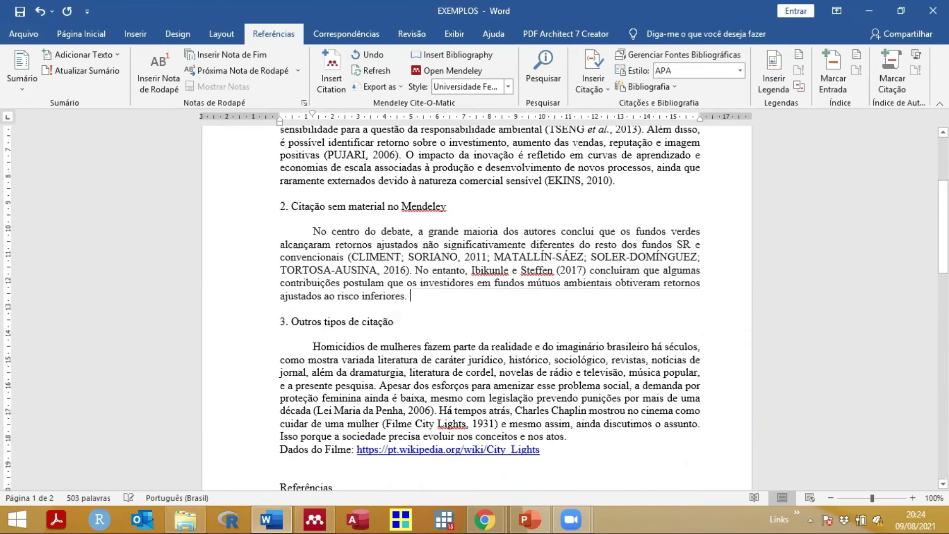
{"action": "scroll", "coordinate": [341, 300], "scroll_direction": "down", "scroll_amount": 3}
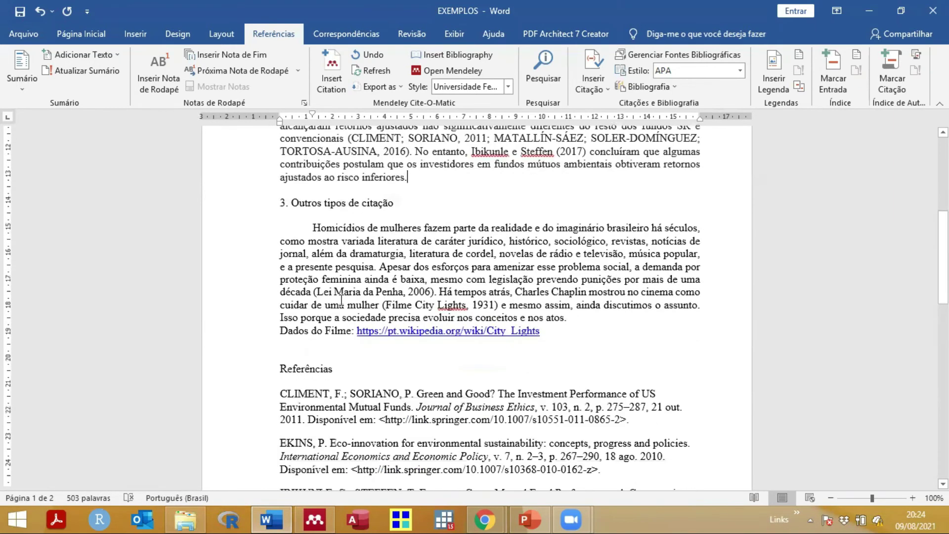
{"action": "scroll", "coordinate": [341, 300], "scroll_direction": "down", "scroll_amount": 3}
{"action": "left_click", "coordinate": [341, 295]}
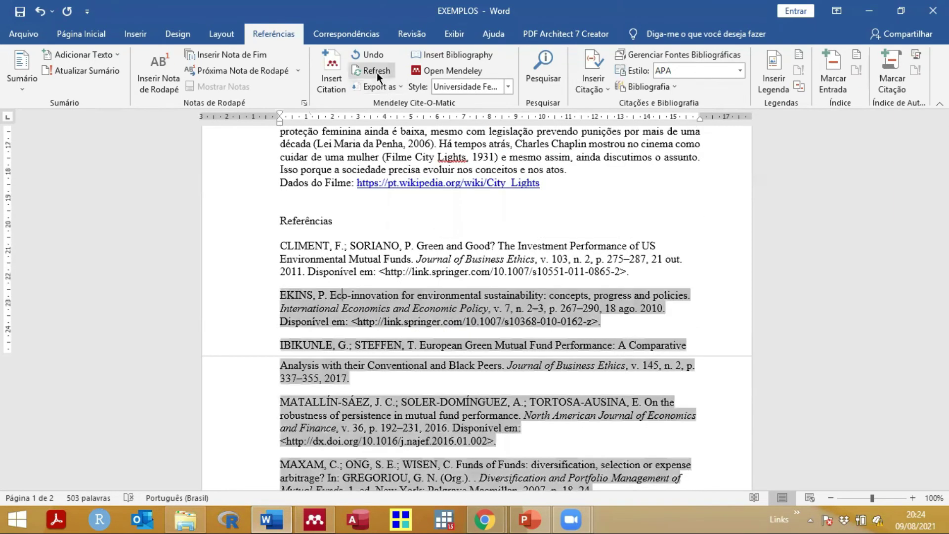
{"action": "left_click", "coordinate": [376, 72]}
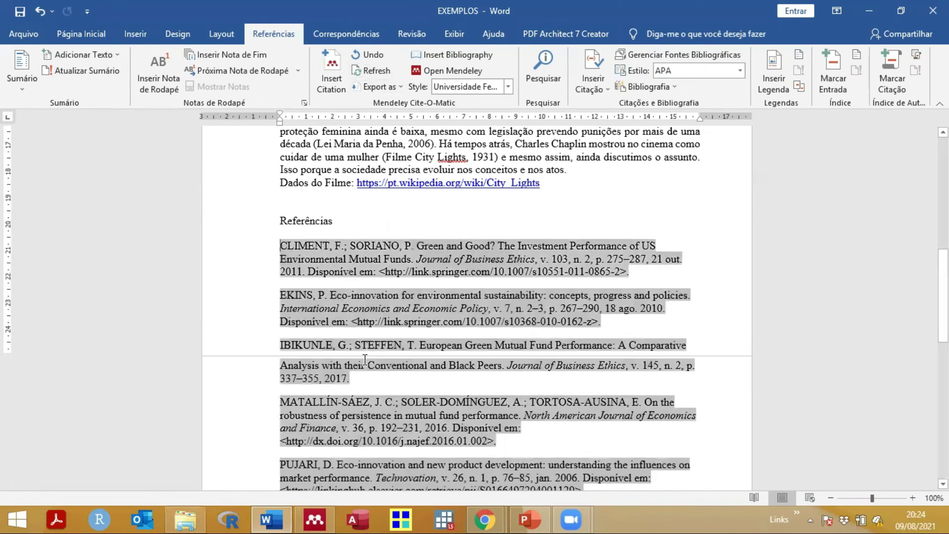
{"action": "scroll", "coordinate": [314, 367], "scroll_direction": "down", "scroll_amount": 2}
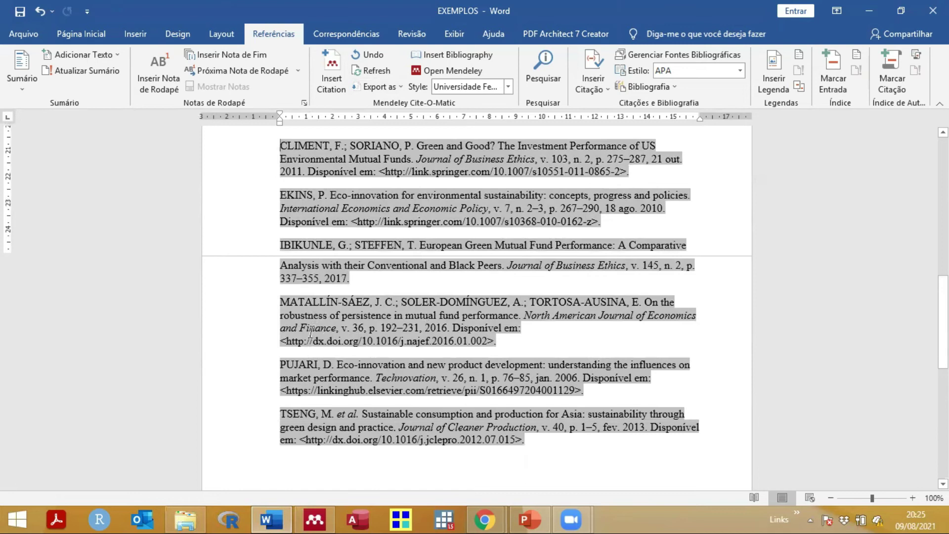
{"action": "scroll", "coordinate": [312, 329], "scroll_direction": "up", "scroll_amount": 1}
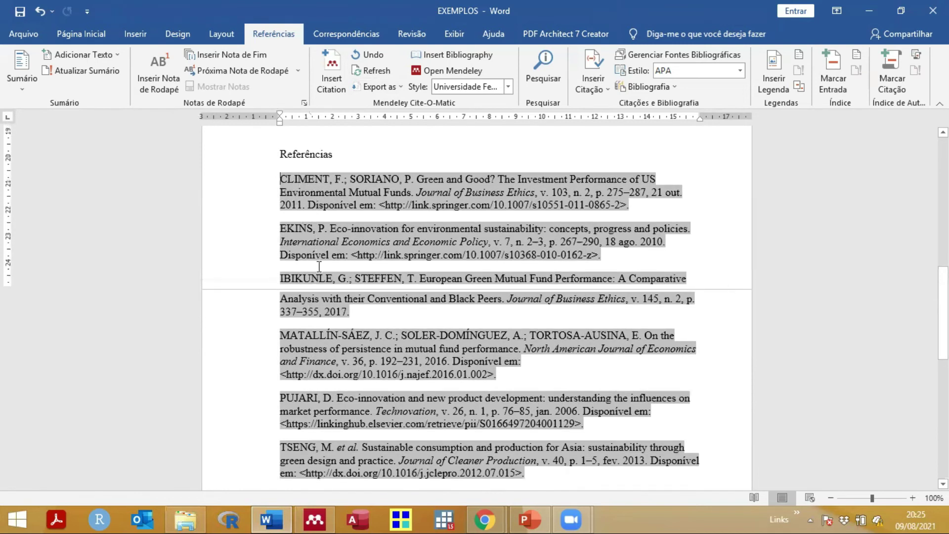
{"action": "scroll", "coordinate": [340, 388], "scroll_direction": "up", "scroll_amount": 5}
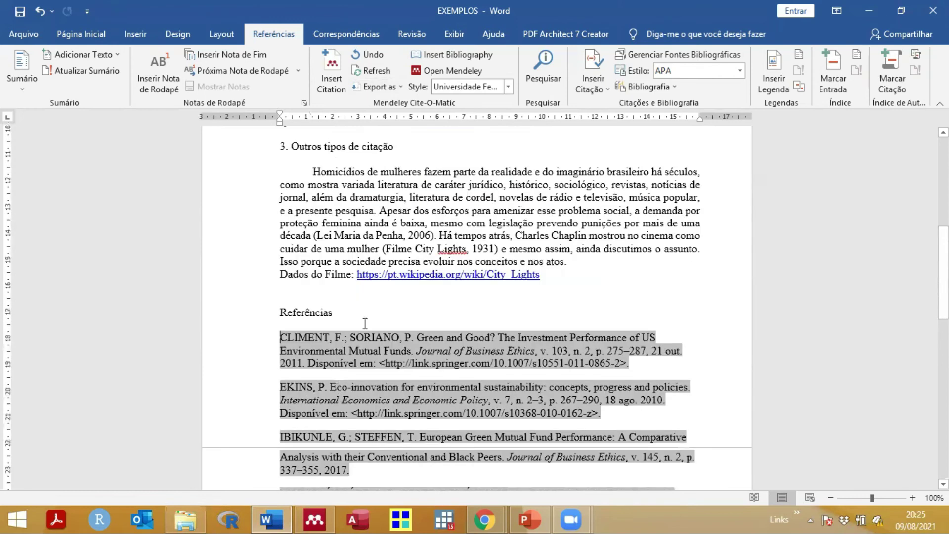
{"action": "scroll", "coordinate": [361, 339], "scroll_direction": "up", "scroll_amount": 10}
{"action": "scroll", "coordinate": [426, 294], "scroll_direction": "down", "scroll_amount": 4}
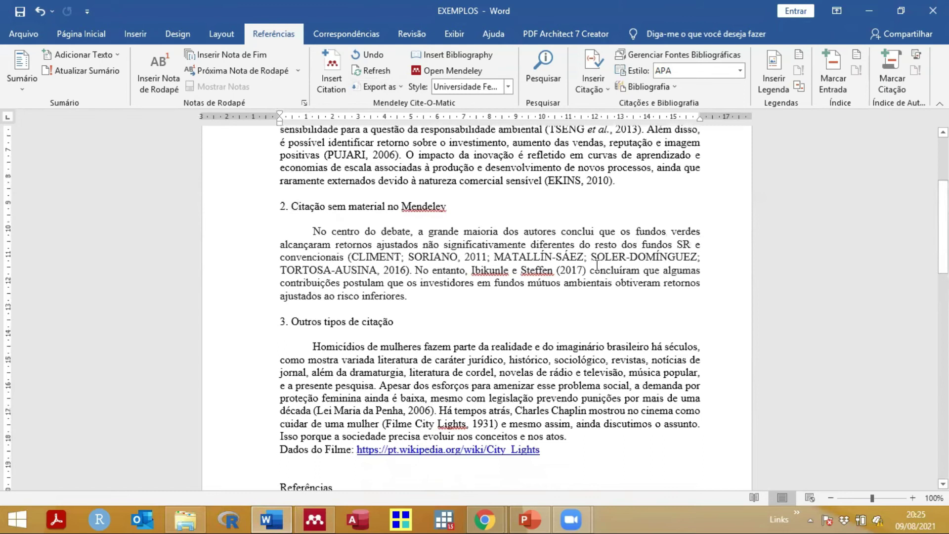
{"action": "left_click", "coordinate": [443, 299]}
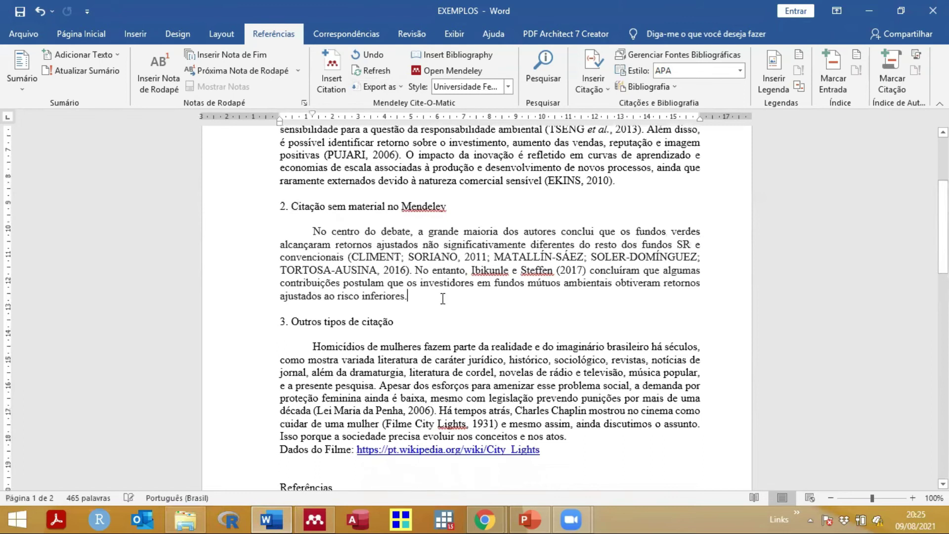
{"action": "scroll", "coordinate": [443, 299], "scroll_direction": "down", "scroll_amount": 8}
{"action": "left_click", "coordinate": [331, 267]}
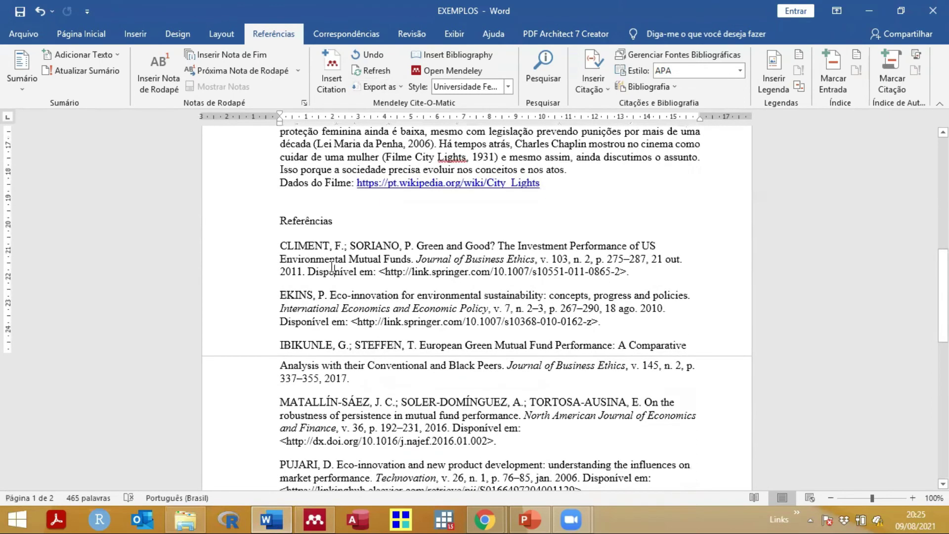
{"action": "scroll", "coordinate": [331, 267], "scroll_direction": "down", "scroll_amount": 3}
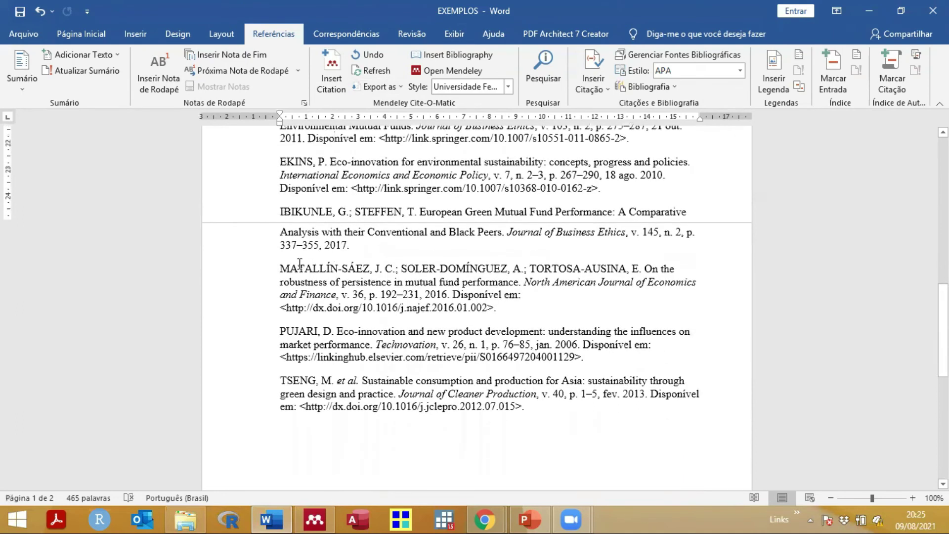
{"action": "scroll", "coordinate": [293, 268], "scroll_direction": "up", "scroll_amount": 7}
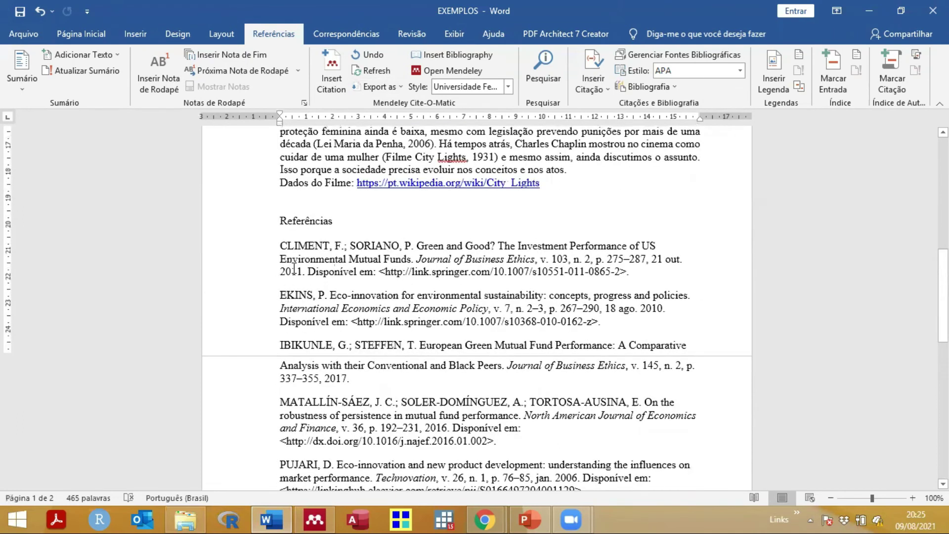
{"action": "scroll", "coordinate": [294, 267], "scroll_direction": "up", "scroll_amount": 3}
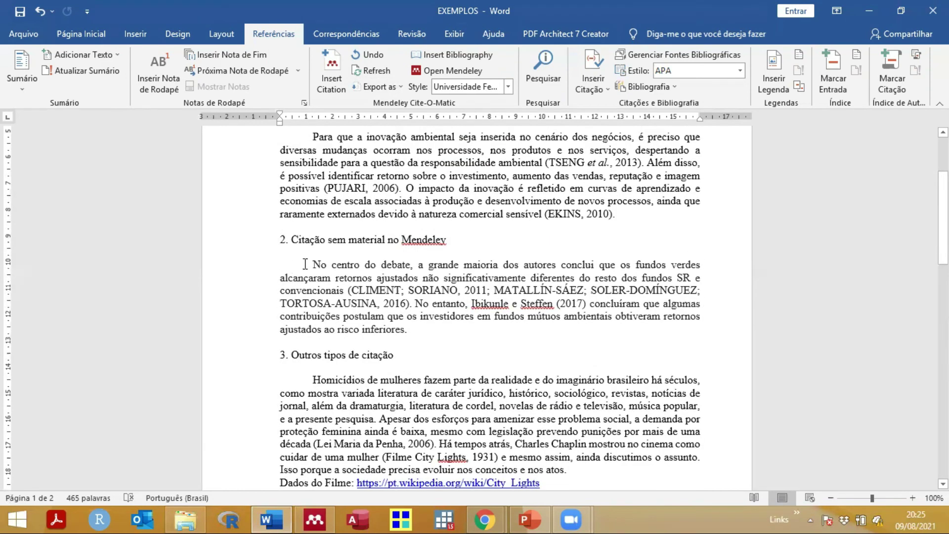
{"action": "scroll", "coordinate": [397, 209], "scroll_direction": "up", "scroll_amount": 3}
{"action": "scroll", "coordinate": [397, 209], "scroll_direction": "down", "scroll_amount": 3}
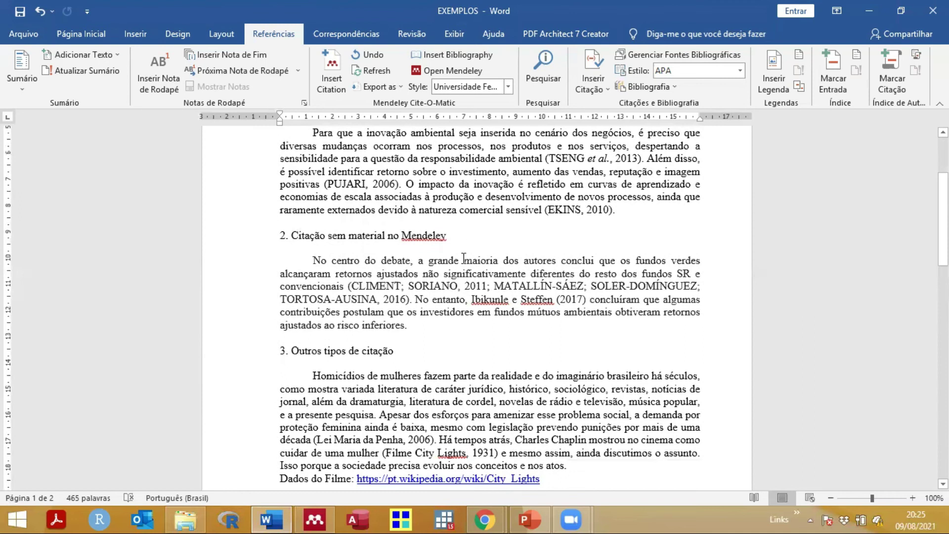
{"action": "scroll", "coordinate": [440, 276], "scroll_direction": "down", "scroll_amount": 5}
{"action": "scroll", "coordinate": [326, 284], "scroll_direction": "down", "scroll_amount": 1}
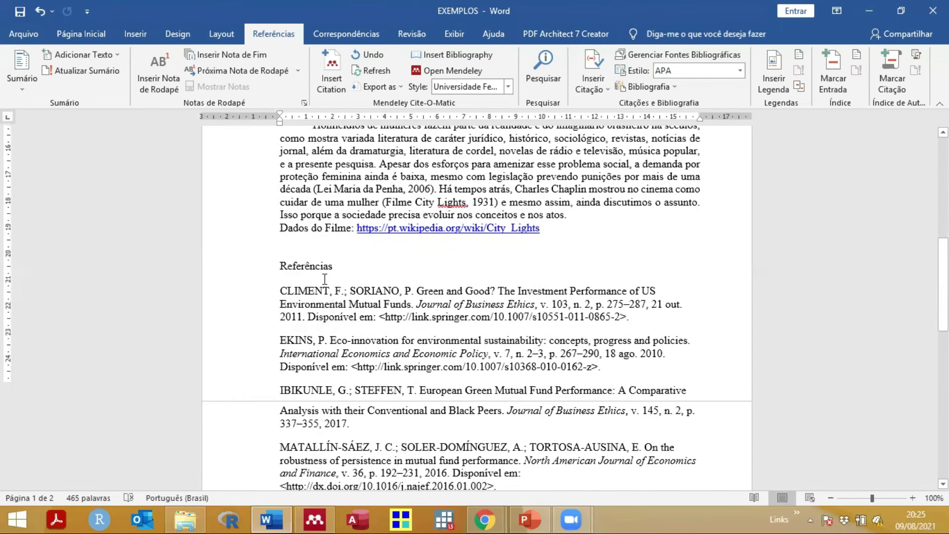
{"action": "left_click", "coordinate": [337, 312]}
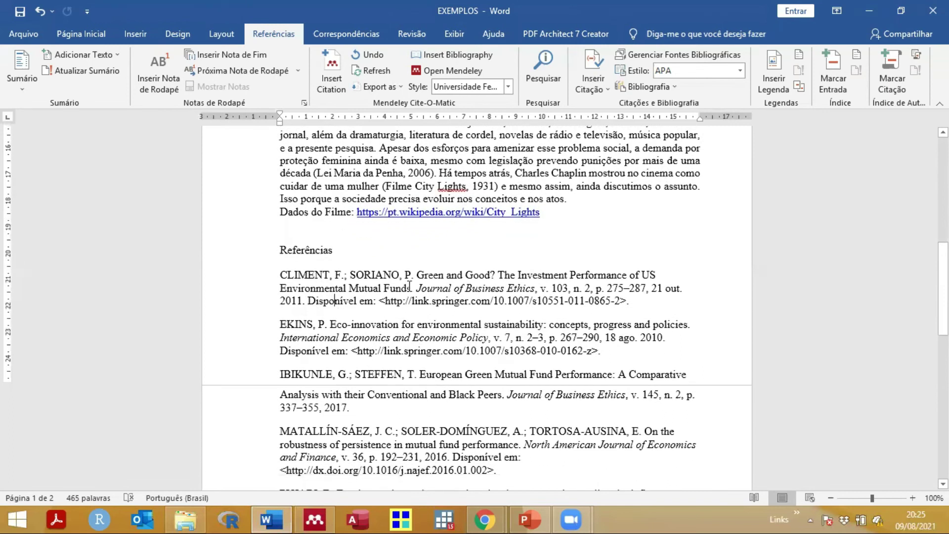
{"action": "scroll", "coordinate": [410, 286], "scroll_direction": "up", "scroll_amount": 1}
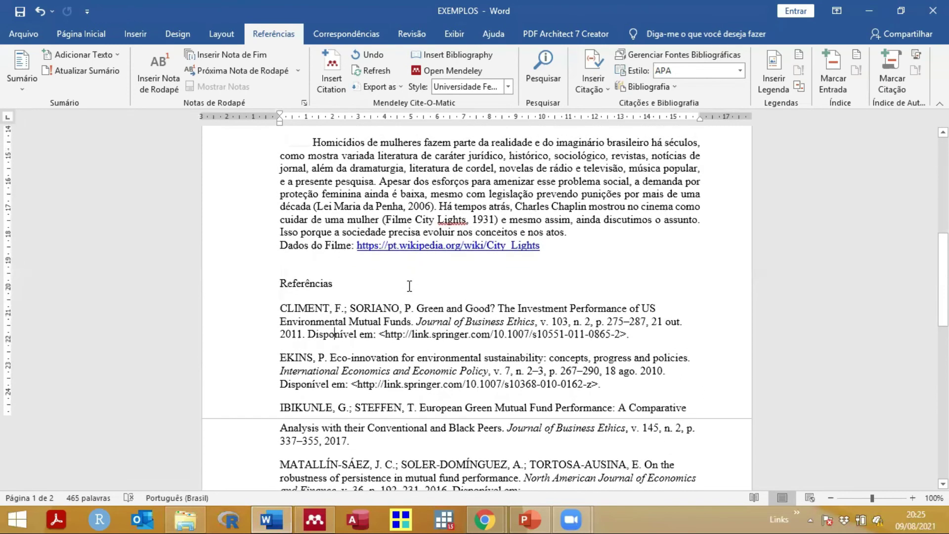
{"action": "scroll", "coordinate": [409, 286], "scroll_direction": "up", "scroll_amount": 9}
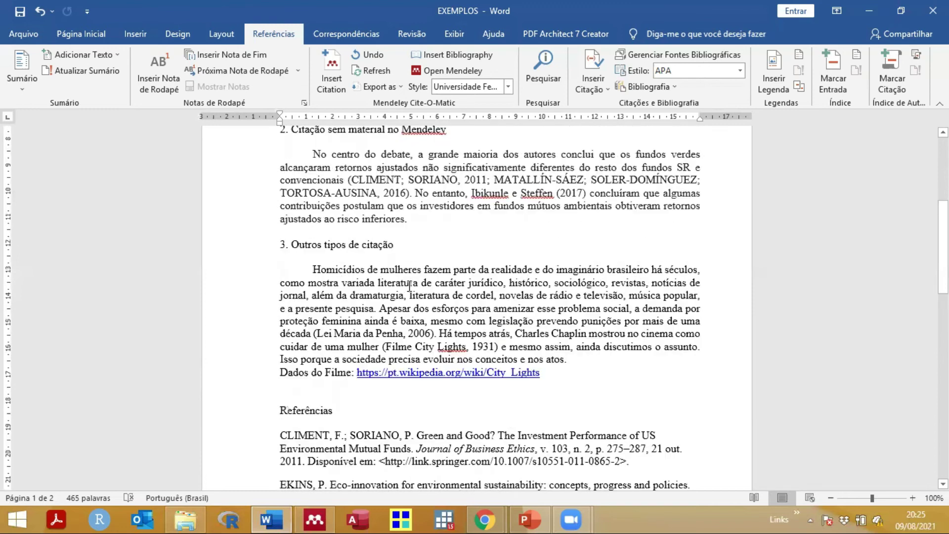
{"action": "scroll", "coordinate": [410, 286], "scroll_direction": "down", "scroll_amount": 3}
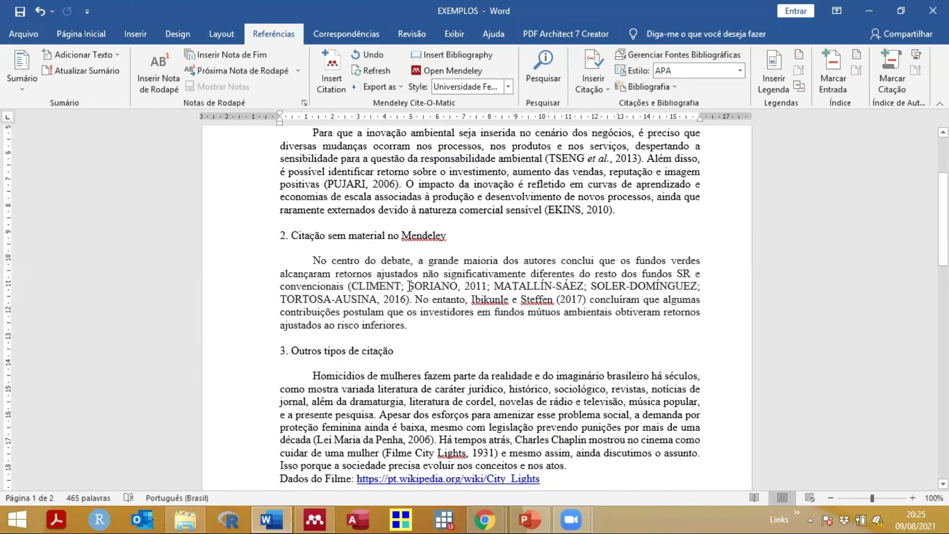
{"action": "scroll", "coordinate": [409, 285], "scroll_direction": "up", "scroll_amount": 3}
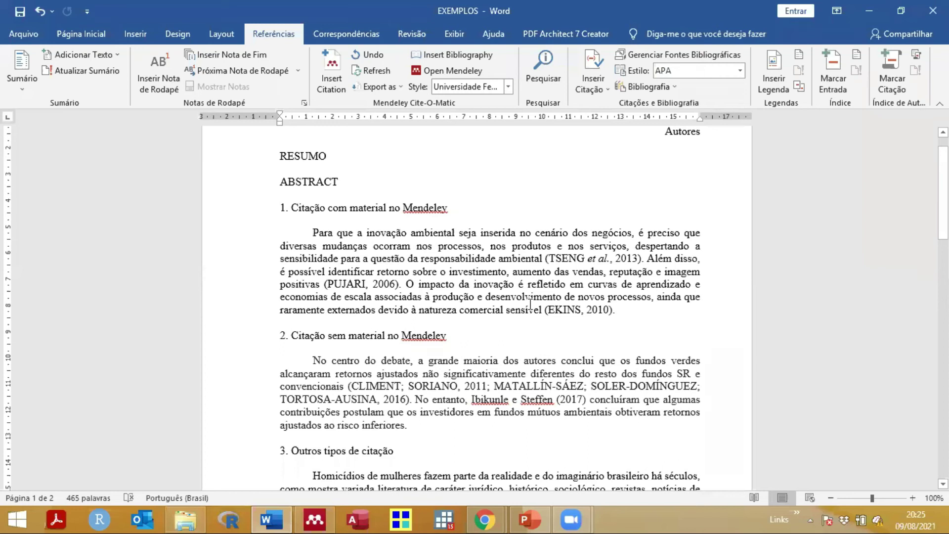
Step: Switch the citation style to American Psychological Association 7th edition and review the reformatted references
{"action": "left_click", "coordinate": [508, 87]}
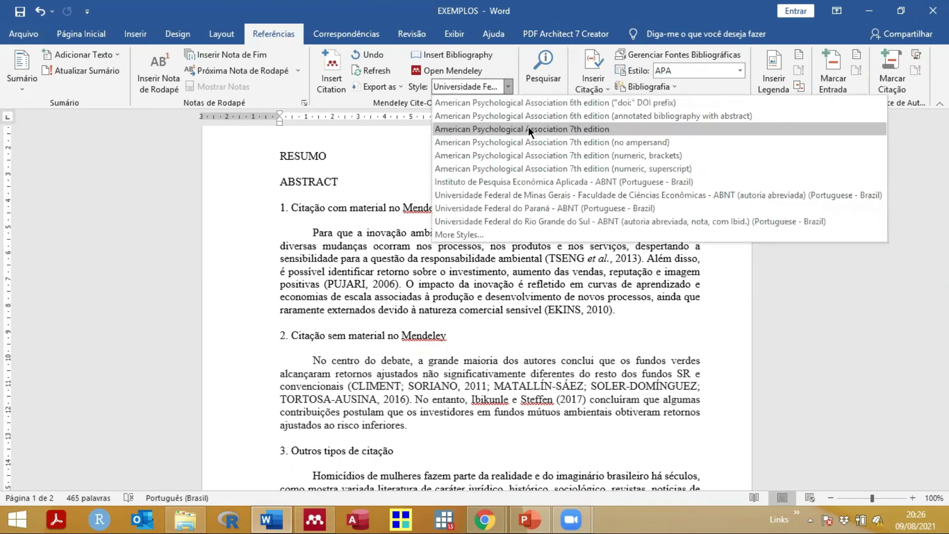
{"action": "left_click", "coordinate": [529, 128]}
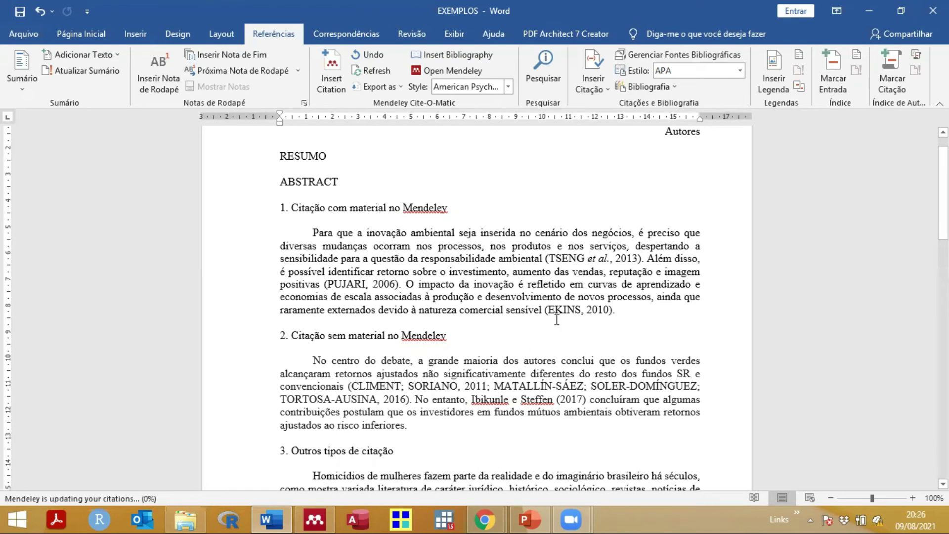
{"action": "double_click", "coordinate": [569, 261]}
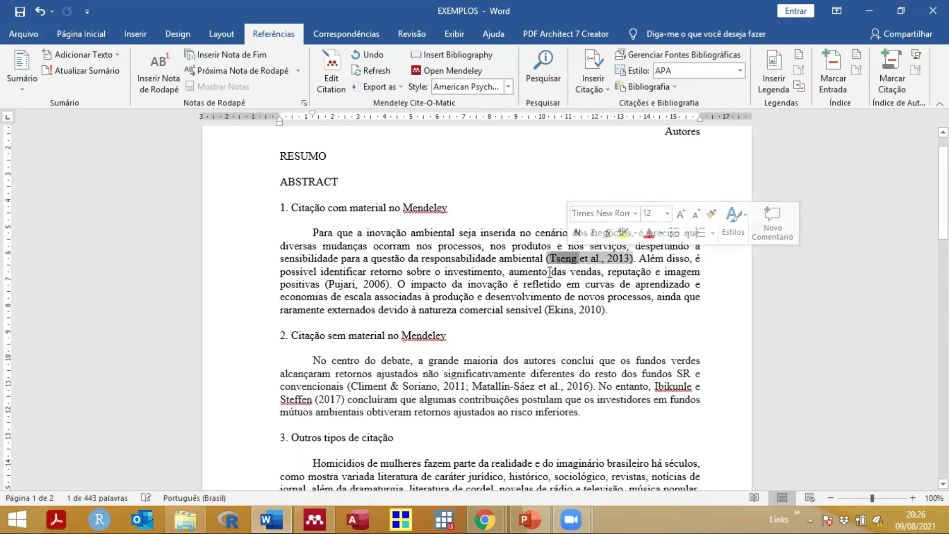
{"action": "scroll", "coordinate": [427, 263], "scroll_direction": "down", "scroll_amount": 10}
{"action": "scroll", "coordinate": [427, 263], "scroll_direction": "down", "scroll_amount": 3}
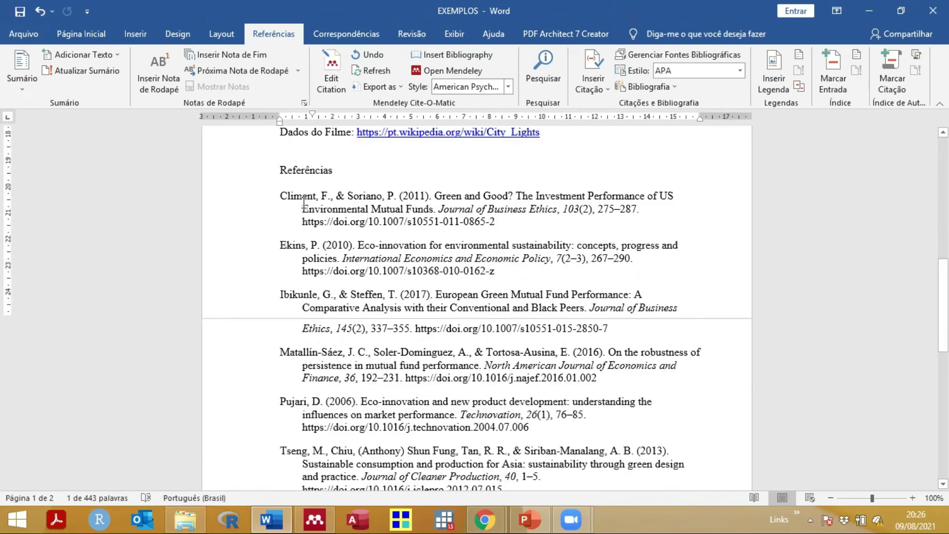
{"action": "scroll", "coordinate": [298, 237], "scroll_direction": "down", "scroll_amount": 5}
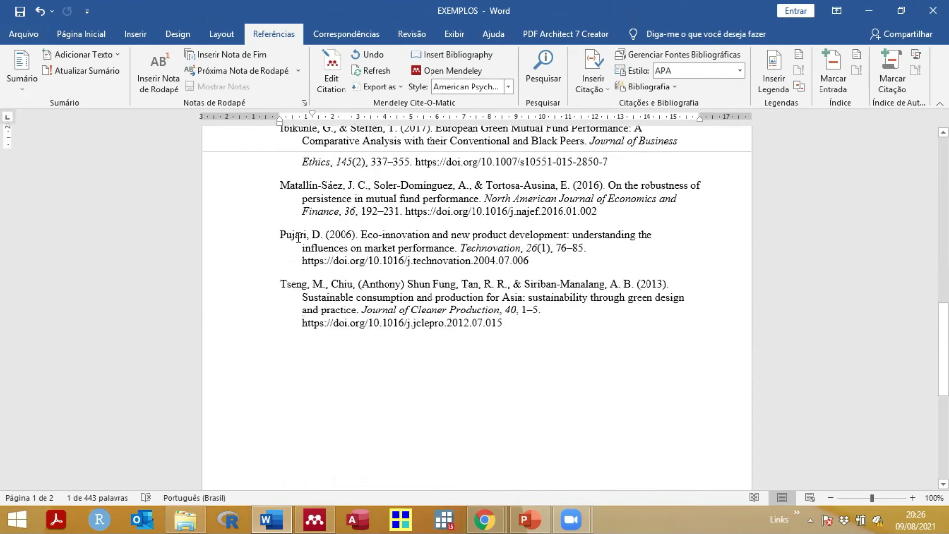
{"action": "scroll", "coordinate": [298, 237], "scroll_direction": "up", "scroll_amount": 6}
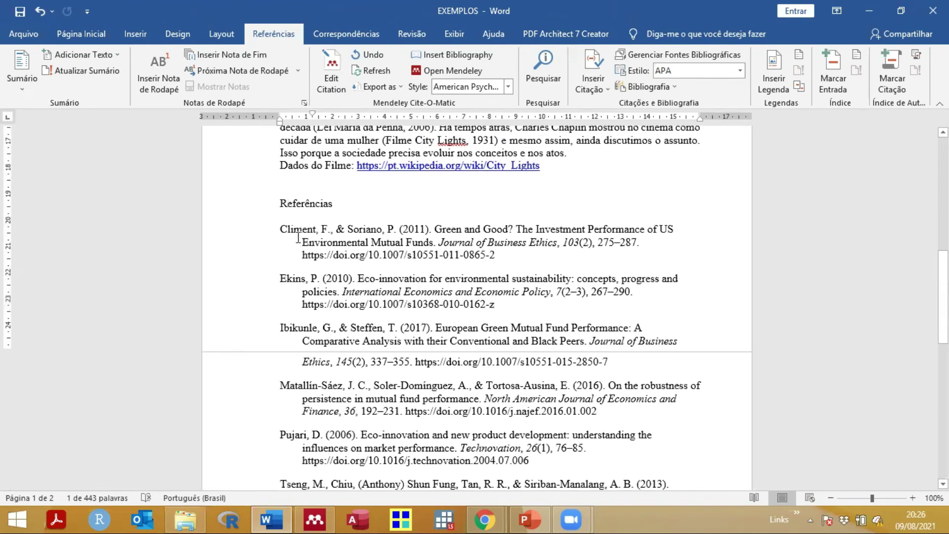
{"action": "scroll", "coordinate": [298, 237], "scroll_direction": "up", "scroll_amount": 4}
{"action": "scroll", "coordinate": [299, 238], "scroll_direction": "up", "scroll_amount": 3}
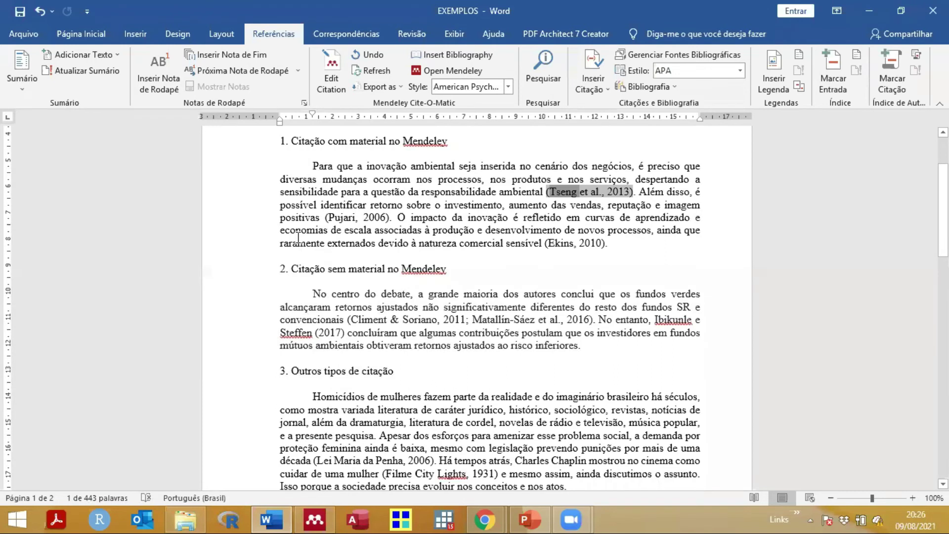
{"action": "scroll", "coordinate": [298, 238], "scroll_direction": "up", "scroll_amount": 3}
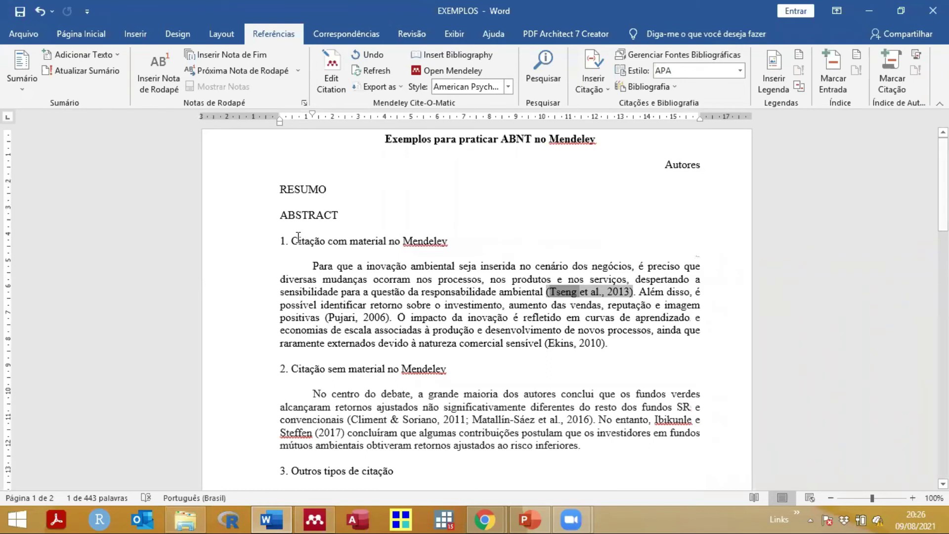
{"action": "left_click", "coordinate": [506, 86]}
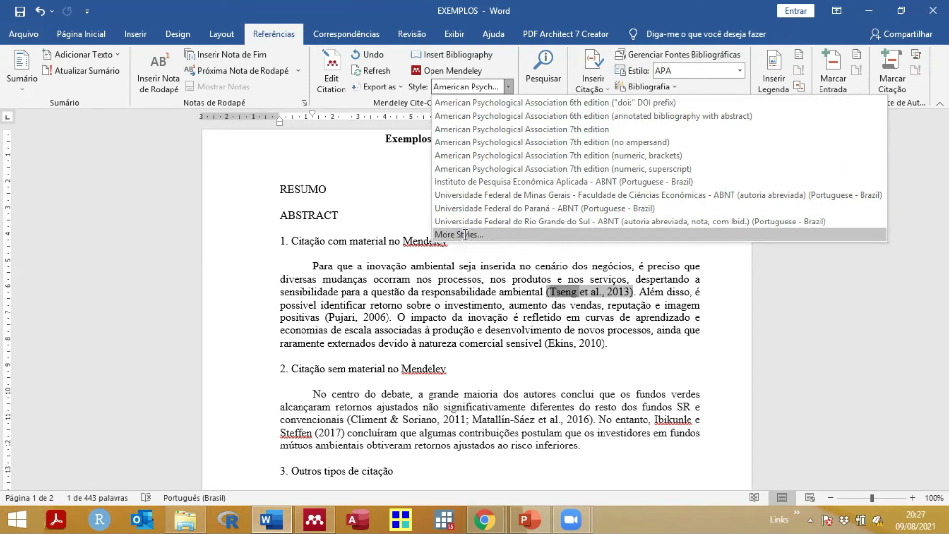
Step: Open More Styles in Mendeley's Citation Styles dialog and show the Get More Styles catalogue
{"action": "left_click", "coordinate": [464, 234]}
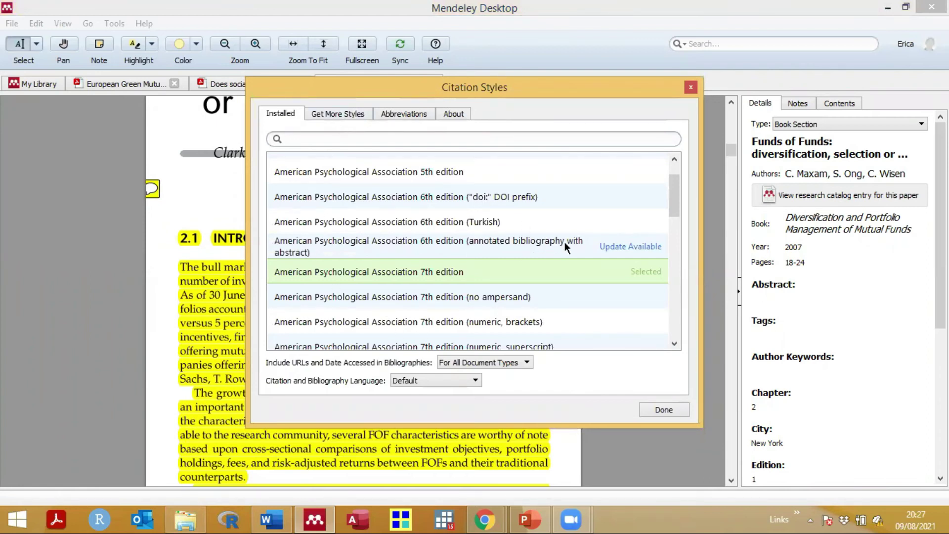
{"action": "scroll", "coordinate": [673, 247], "scroll_direction": "down", "scroll_amount": 15}
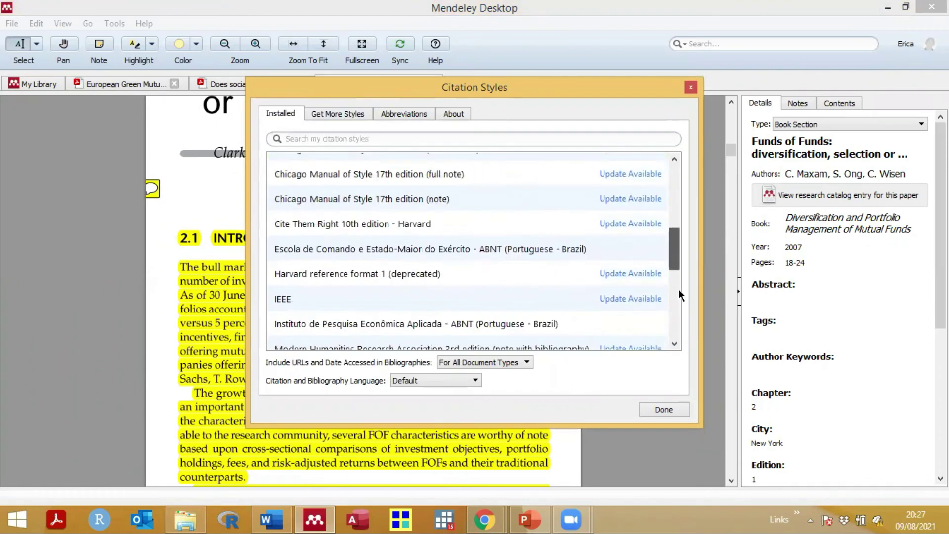
{"action": "scroll", "coordinate": [681, 313], "scroll_direction": "up", "scroll_amount": 2}
{"action": "scroll", "coordinate": [683, 188], "scroll_direction": "up", "scroll_amount": 13}
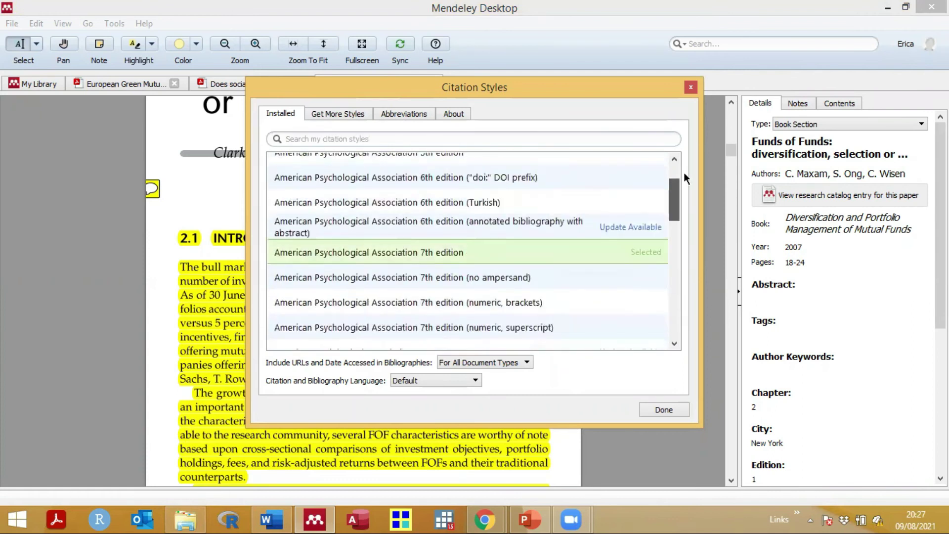
{"action": "left_click", "coordinate": [351, 116]}
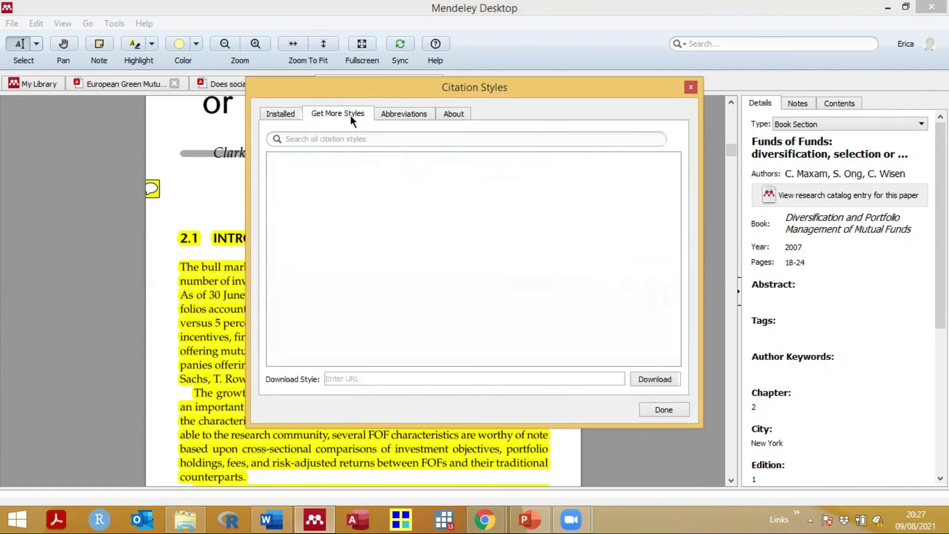
{"action": "left_click", "coordinate": [278, 115]}
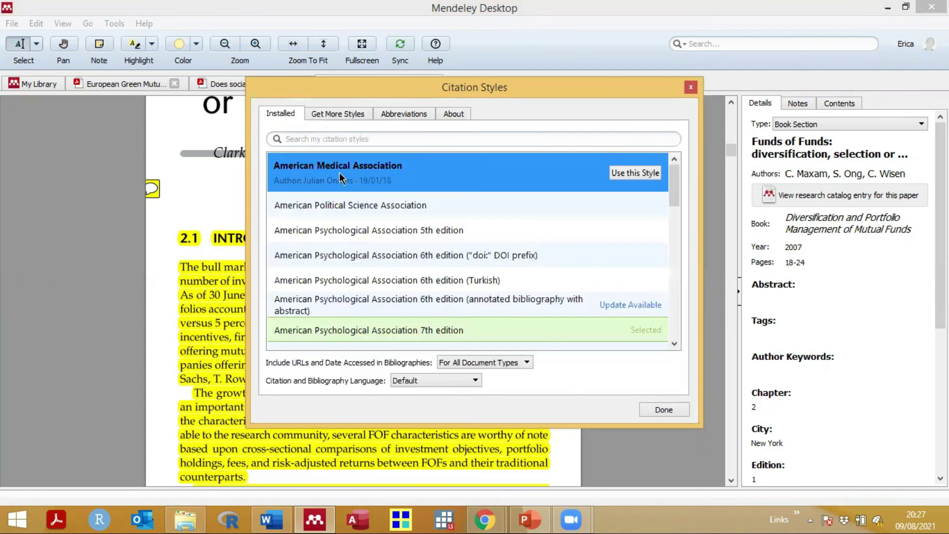
{"action": "left_click", "coordinate": [334, 114]}
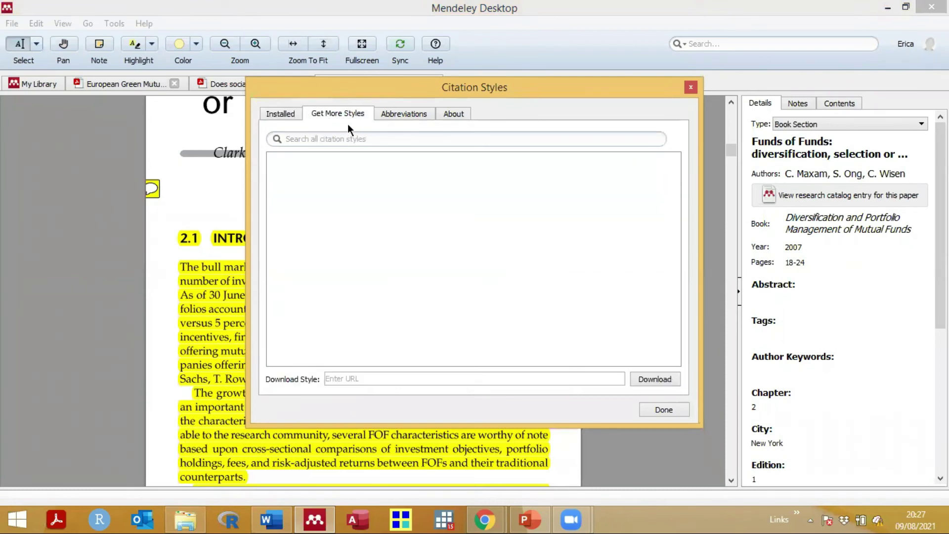
Step: Search the downloadable styles for 'abnt' and browse the Brazilian ABNT results
{"action": "left_click", "coordinate": [344, 134]}
{"action": "type", "text": "abnt"}
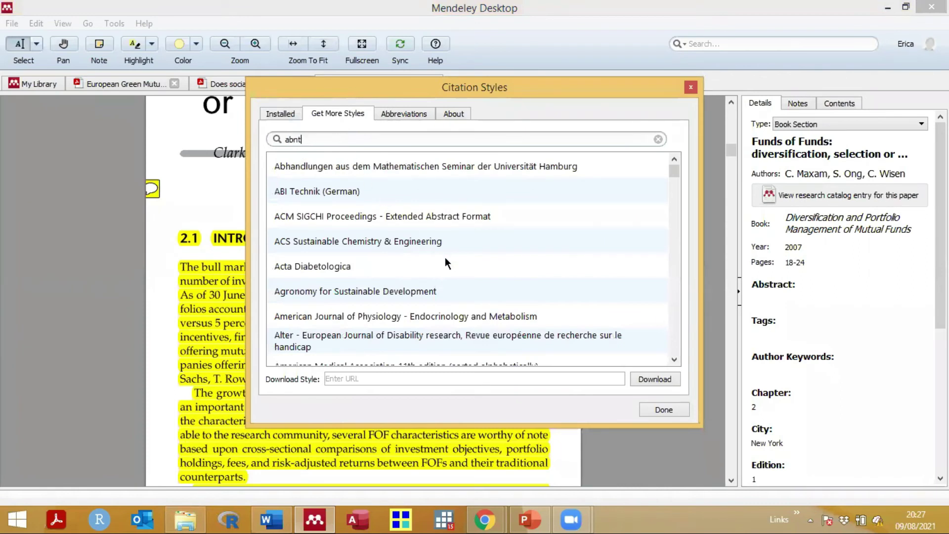
{"action": "scroll", "coordinate": [444, 257], "scroll_direction": "down", "scroll_amount": 1}
{"action": "scroll", "coordinate": [445, 257], "scroll_direction": "up", "scroll_amount": 1}
{"action": "scroll", "coordinate": [445, 257], "scroll_direction": "down", "scroll_amount": 1}
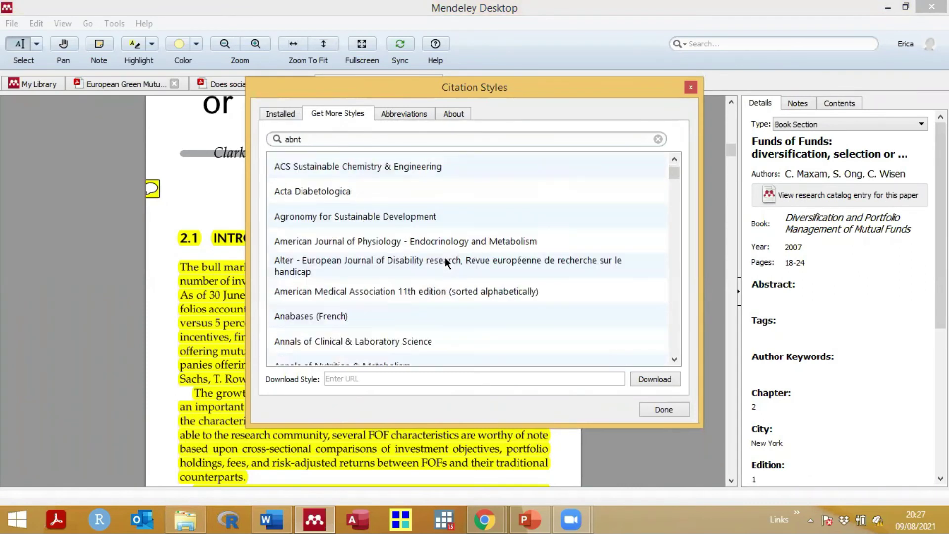
{"action": "scroll", "coordinate": [444, 261], "scroll_direction": "down", "scroll_amount": 1}
{"action": "scroll", "coordinate": [445, 261], "scroll_direction": "down", "scroll_amount": 1}
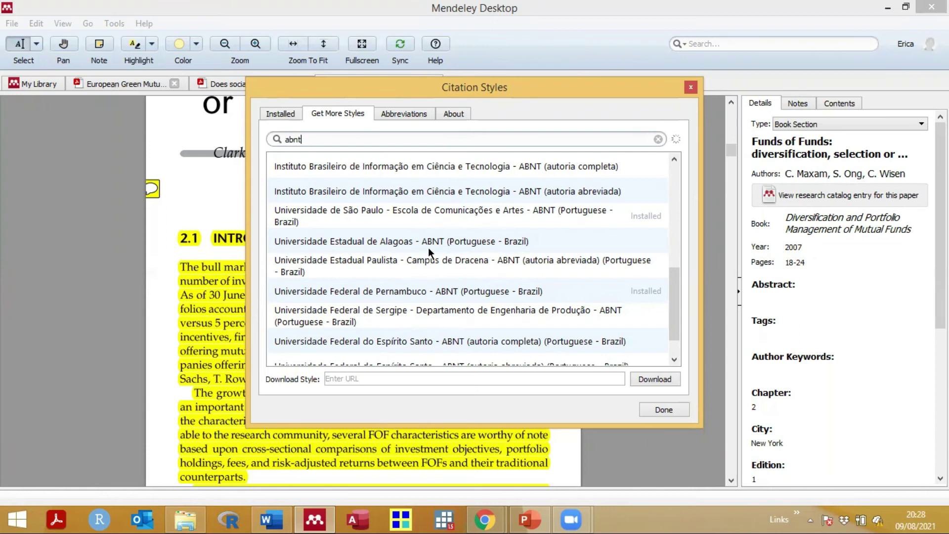
{"action": "scroll", "coordinate": [428, 247], "scroll_direction": "down", "scroll_amount": 1}
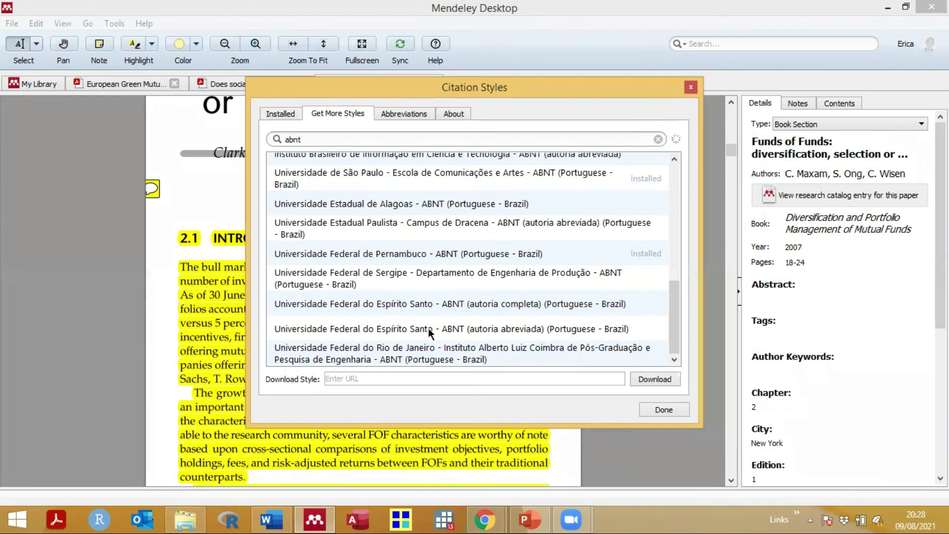
{"action": "scroll", "coordinate": [407, 287], "scroll_direction": "up", "scroll_amount": 2}
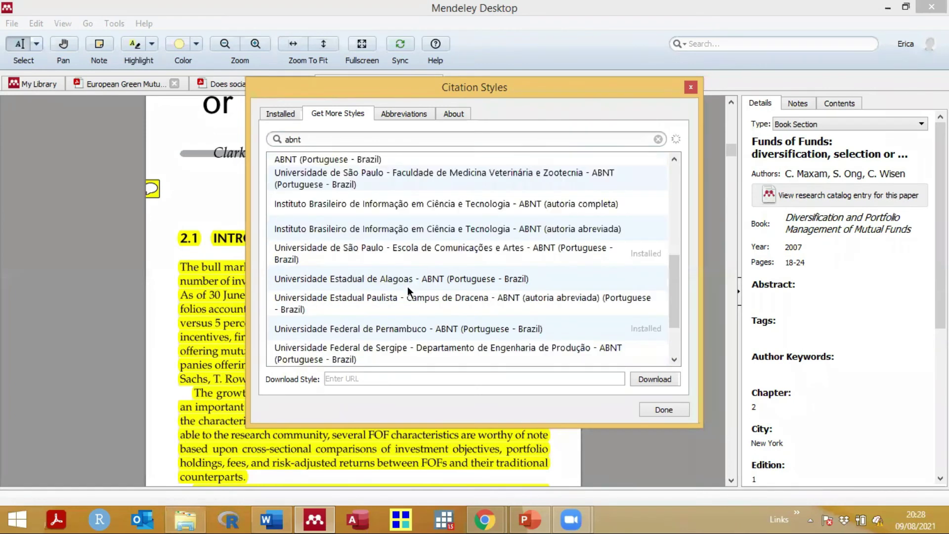
{"action": "scroll", "coordinate": [407, 286], "scroll_direction": "down", "scroll_amount": 2}
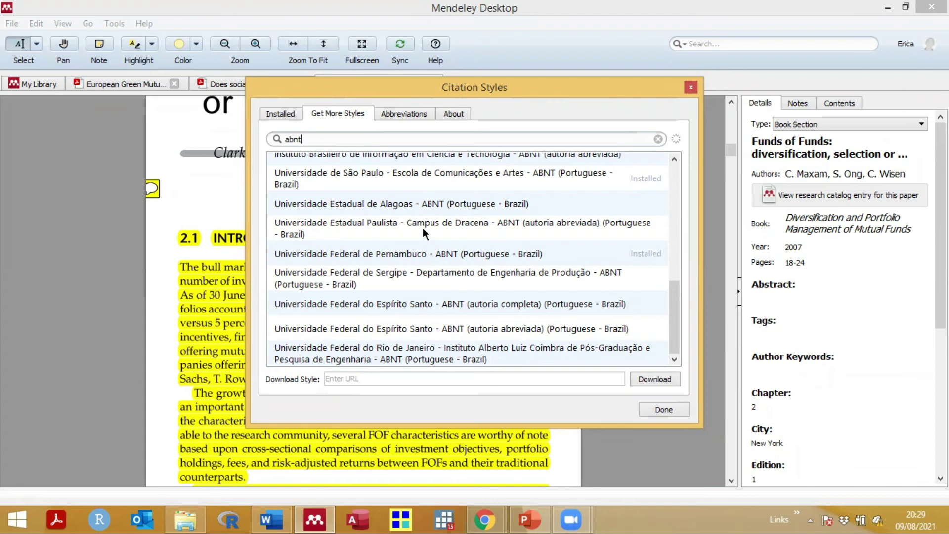
Step: Install the Instituto Brasileiro de Informação em Ciência e Tecnologia - ABNT (autoria completa) style
{"action": "scroll", "coordinate": [422, 227], "scroll_direction": "up", "scroll_amount": 2}
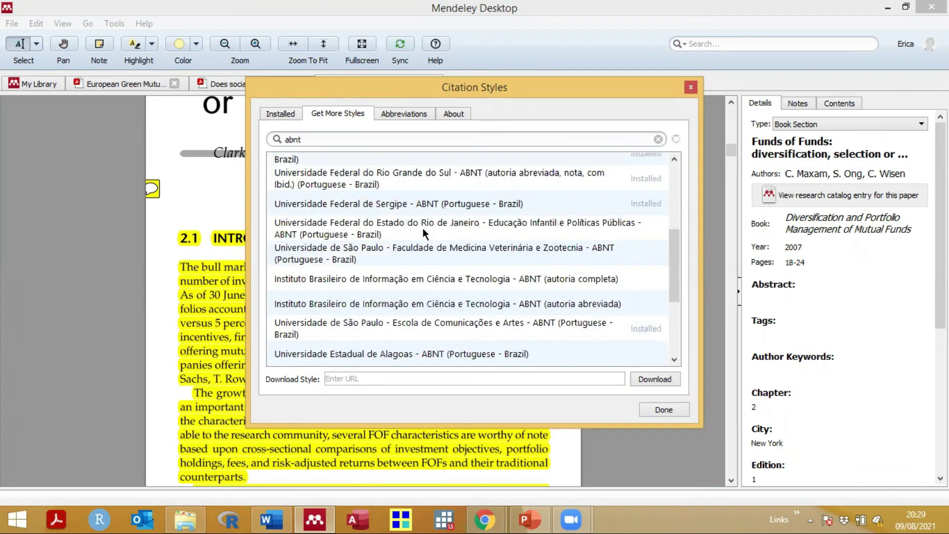
{"action": "left_click", "coordinate": [402, 277]}
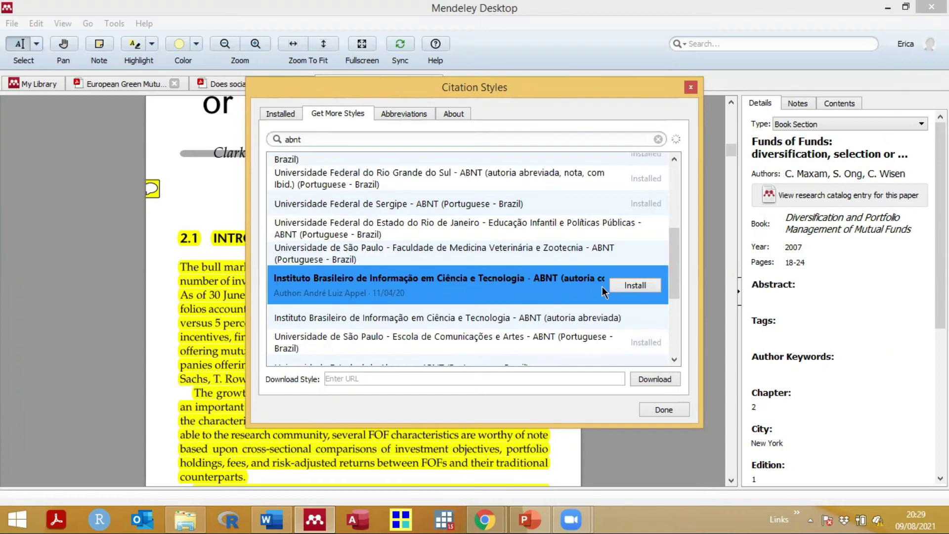
{"action": "left_click", "coordinate": [636, 286]}
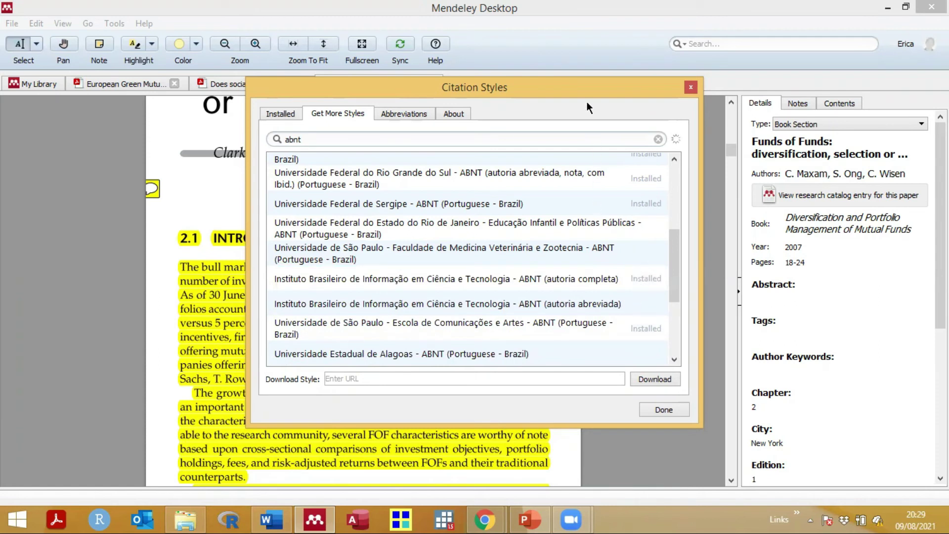
Step: Select the ABNT (autoria completa) style under Installed styles and make it the active style
{"action": "left_click_drag", "start_coordinate": [586, 92], "coordinate": [591, 67]}
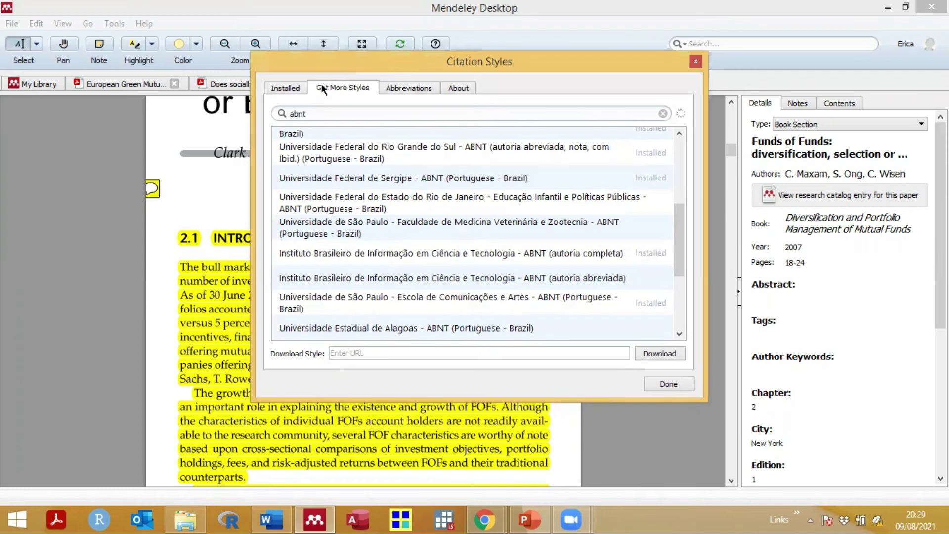
{"action": "left_click", "coordinate": [286, 89]}
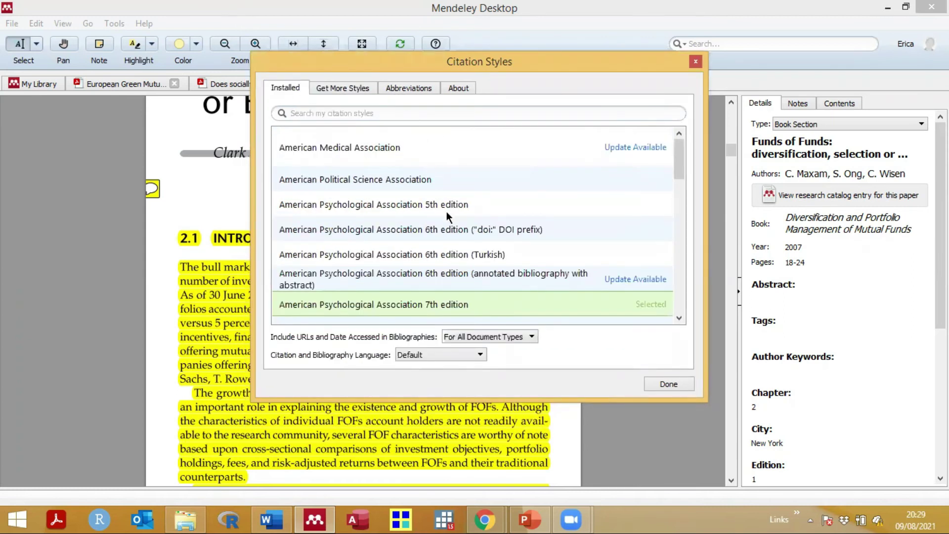
{"action": "scroll", "coordinate": [447, 211], "scroll_direction": "down", "scroll_amount": 3}
{"action": "scroll", "coordinate": [446, 212], "scroll_direction": "down", "scroll_amount": 2}
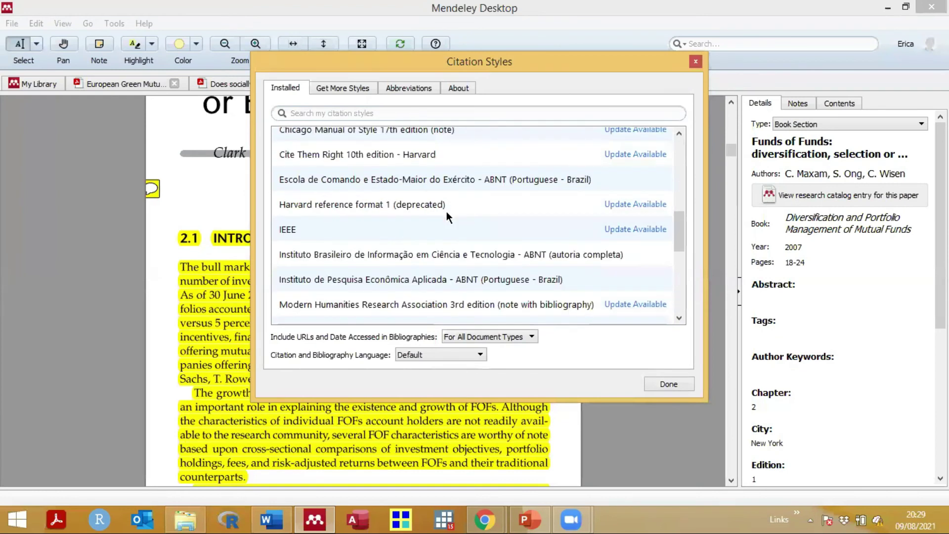
{"action": "left_click", "coordinate": [416, 252]}
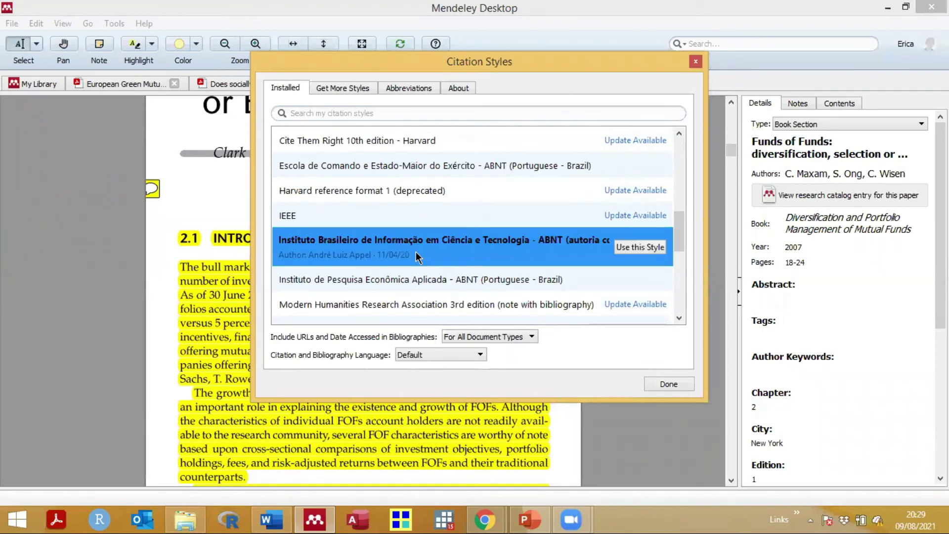
{"action": "left_click", "coordinate": [645, 248]}
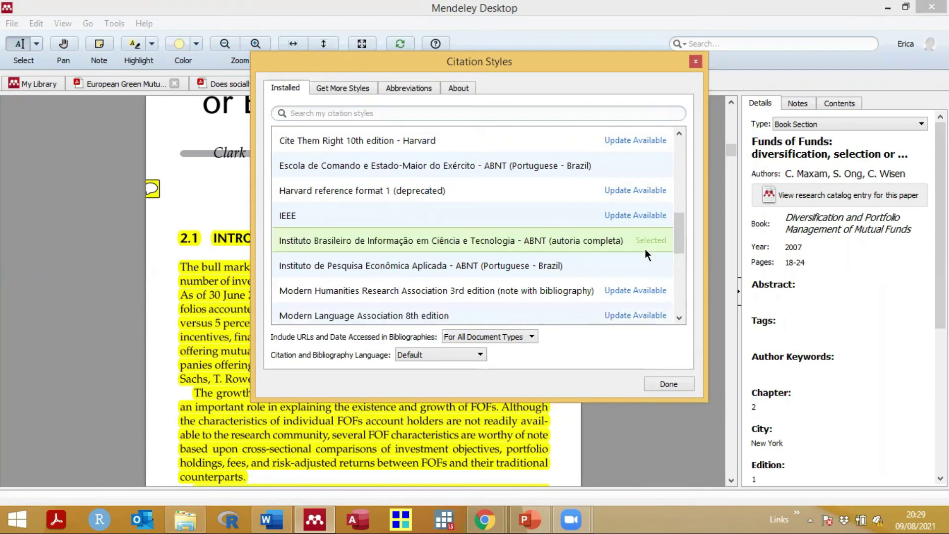
{"action": "left_click", "coordinate": [666, 383]}
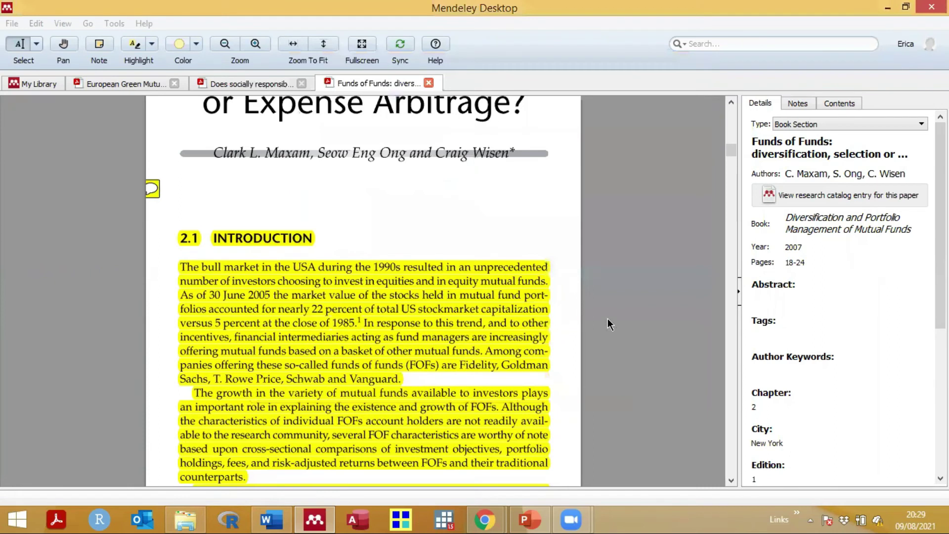
Step: Switch to EXEMPLOS and scroll to Referências to check the ABNT-formatted entries and bold journal titles
{"action": "key", "text": "alt+Tab"}
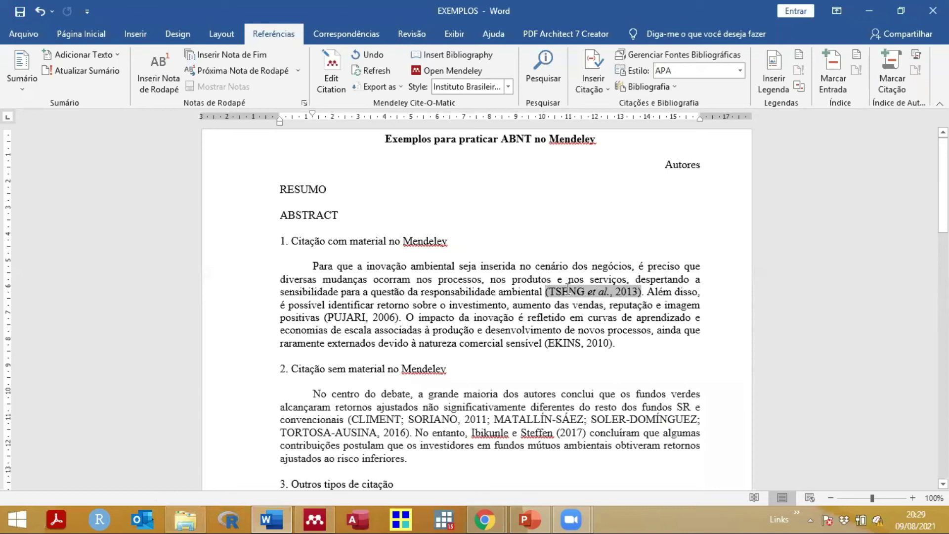
{"action": "scroll", "coordinate": [568, 289], "scroll_direction": "down", "scroll_amount": 2}
{"action": "scroll", "coordinate": [568, 290], "scroll_direction": "down", "scroll_amount": 6}
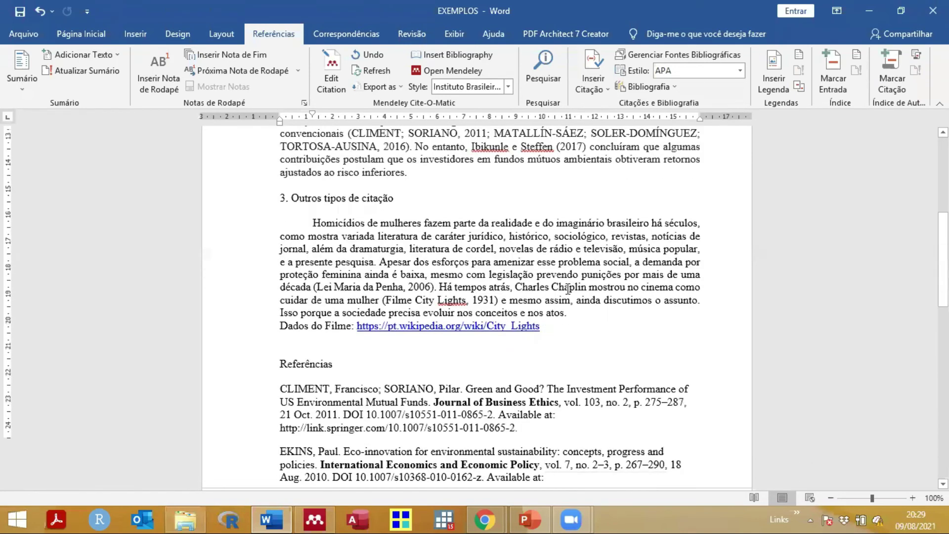
{"action": "scroll", "coordinate": [568, 289], "scroll_direction": "down", "scroll_amount": 6}
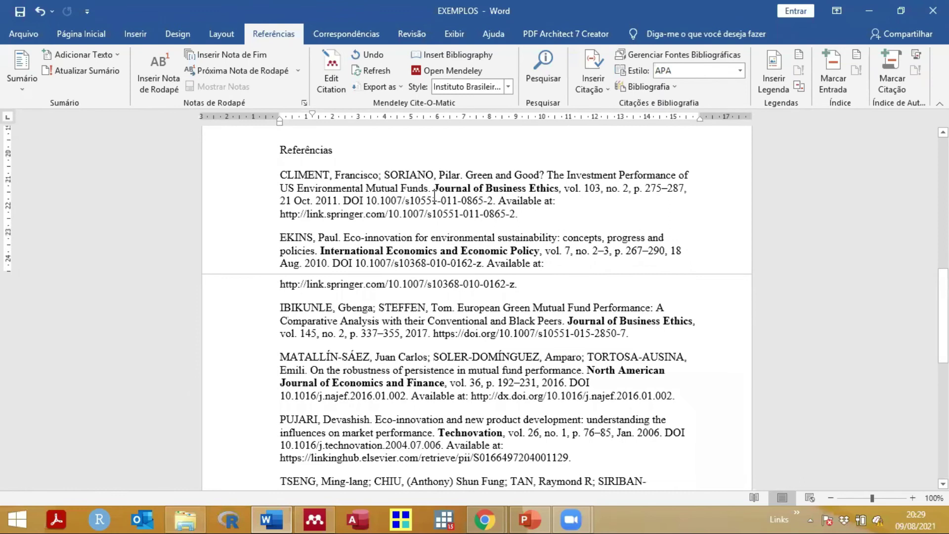
{"action": "left_click_drag", "start_coordinate": [437, 189], "coordinate": [559, 191]}
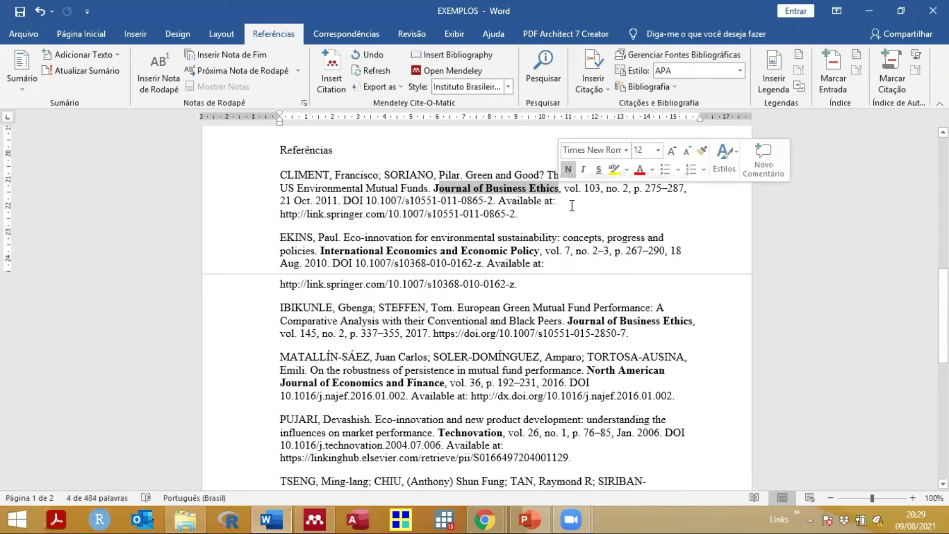
{"action": "left_click", "coordinate": [572, 205]}
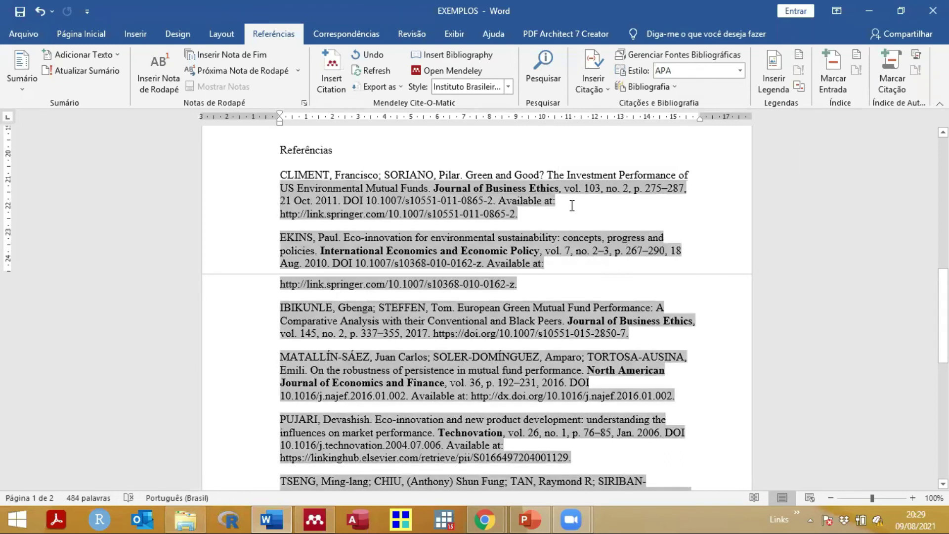
{"action": "left_click", "coordinate": [495, 153]}
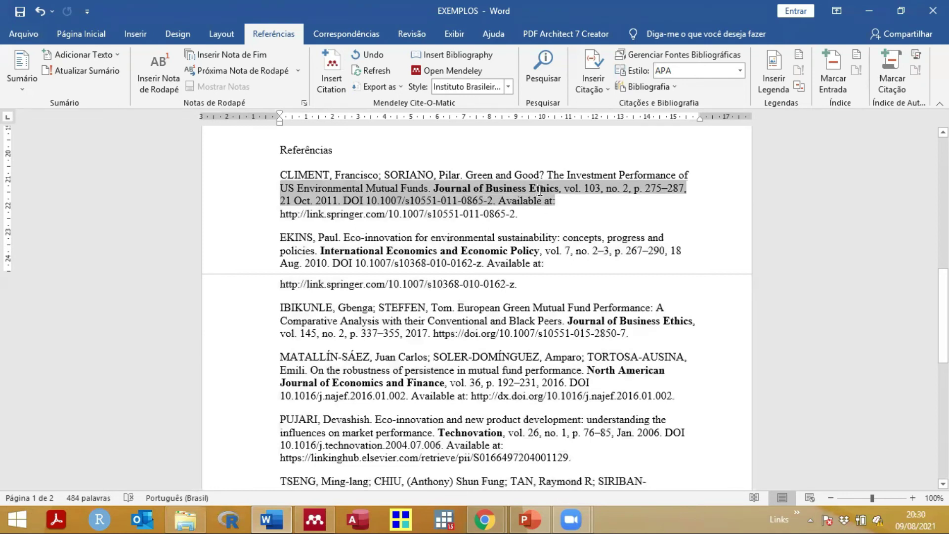
Step: From Word's Mendeley style list, open Get More Styles and search for 'revista rac'
{"action": "left_click", "coordinate": [509, 88]}
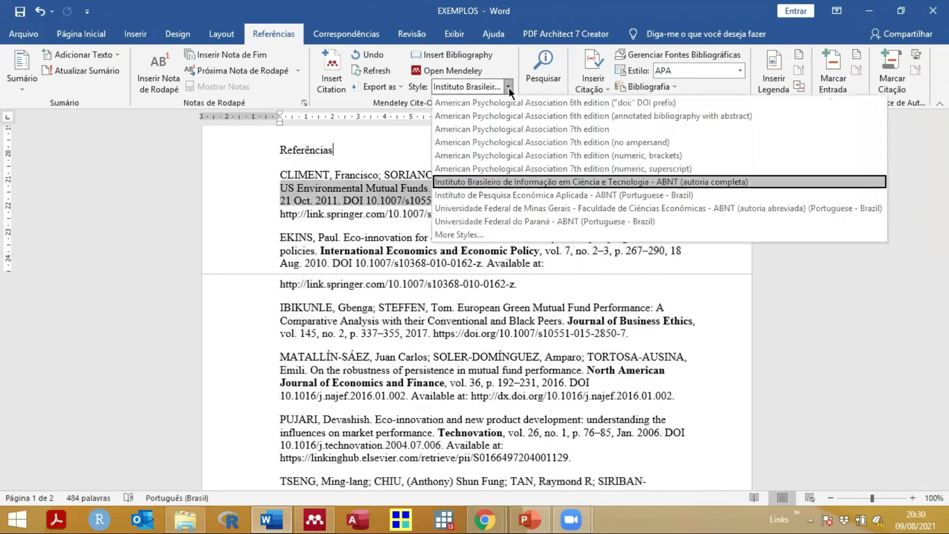
{"action": "left_click", "coordinate": [457, 236]}
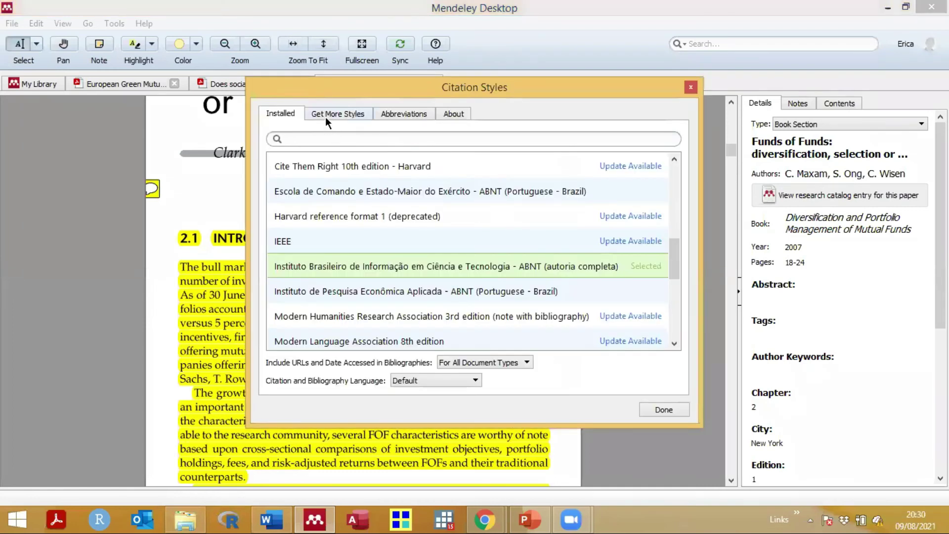
{"action": "left_click", "coordinate": [326, 116]}
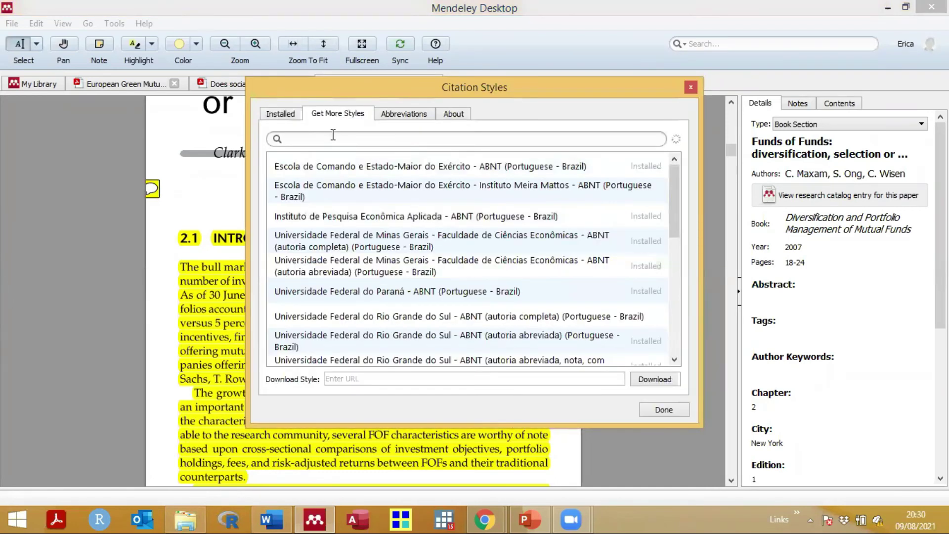
{"action": "type", "text": "rae"}
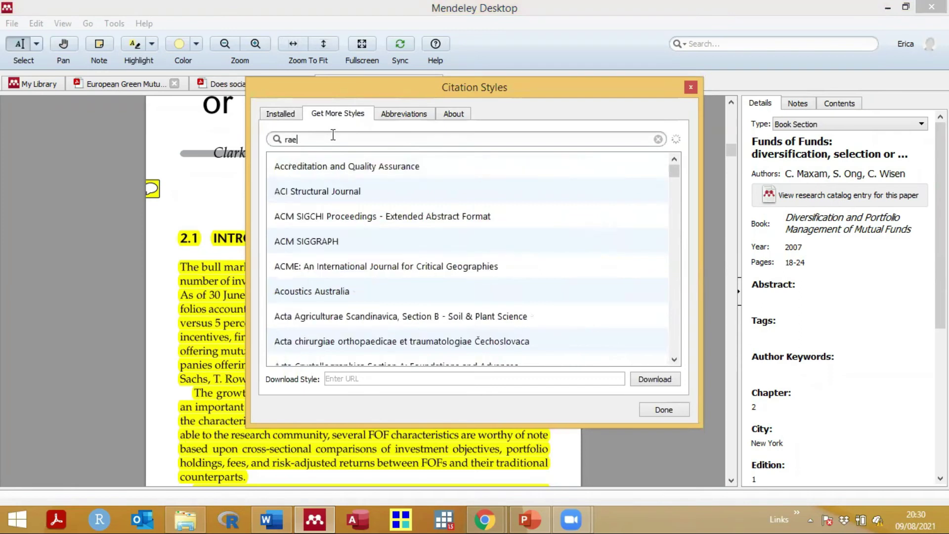
{"action": "key", "text": "BackSpace"}
{"action": "key", "text": "BackSpace"}
{"action": "key", "text": "BackSpace"}
{"action": "type", "text": "revista rae"}
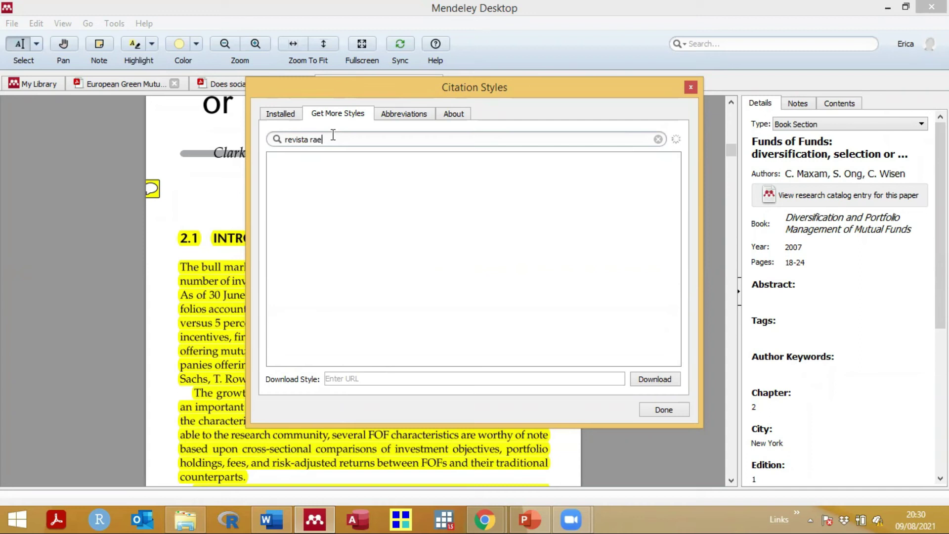
{"action": "key", "text": "BackSpace"}
{"action": "type", "text": "c"}
Step: Broaden the search to 'revista' and install the RAI Revista de Administração e Inovação style
{"action": "key", "text": "BackSpace"}
{"action": "key", "text": "BackSpace"}
{"action": "key", "text": "BackSpace"}
{"action": "key", "text": "BackSpace"}
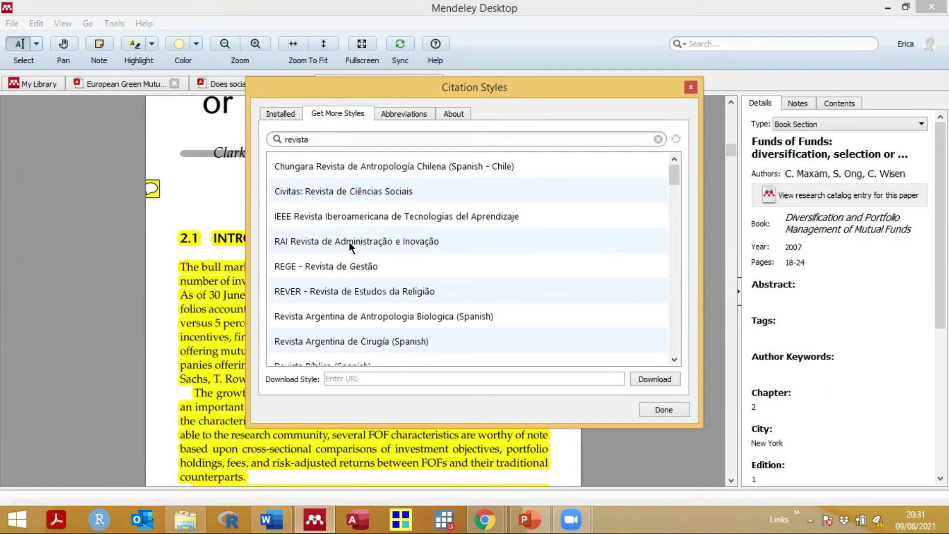
{"action": "scroll", "coordinate": [349, 242], "scroll_direction": "down", "scroll_amount": 3}
{"action": "left_click", "coordinate": [348, 248]}
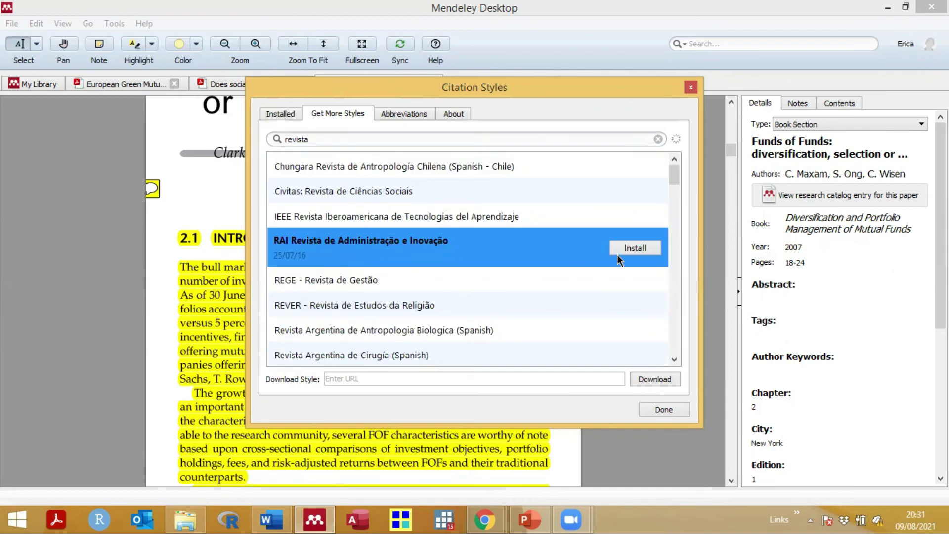
{"action": "left_click", "coordinate": [634, 247]}
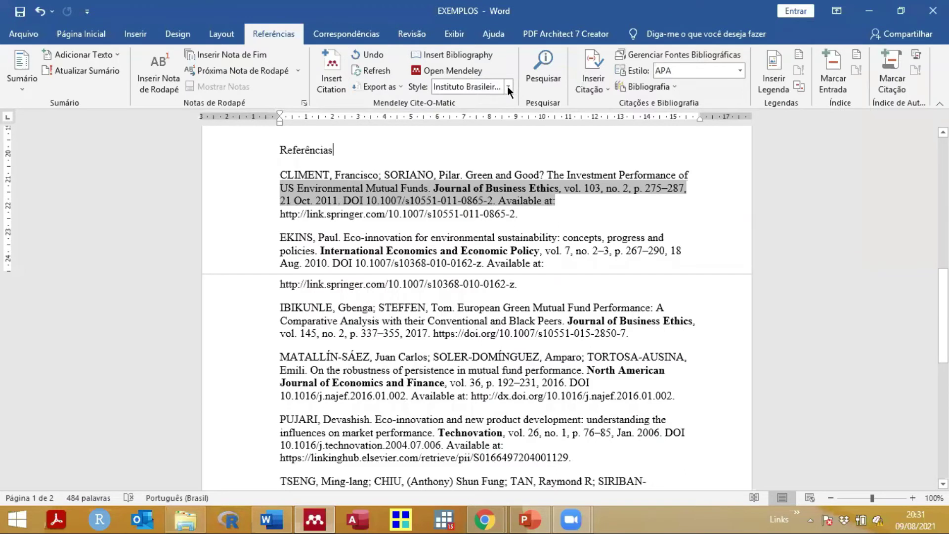
Step: Search the citation styles for 'rai' and try choosing the RAI style, closing without applying it
{"action": "left_click", "coordinate": [508, 88]}
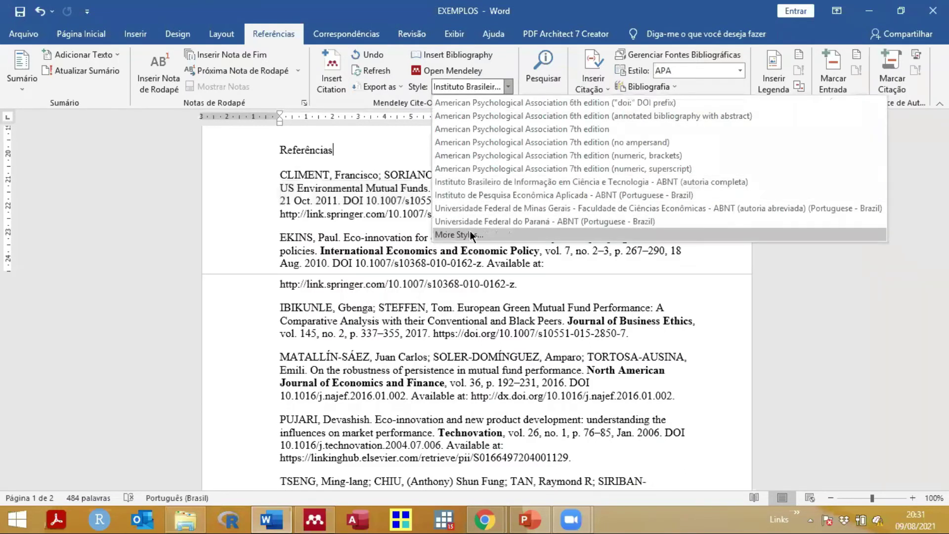
{"action": "left_click", "coordinate": [470, 234]}
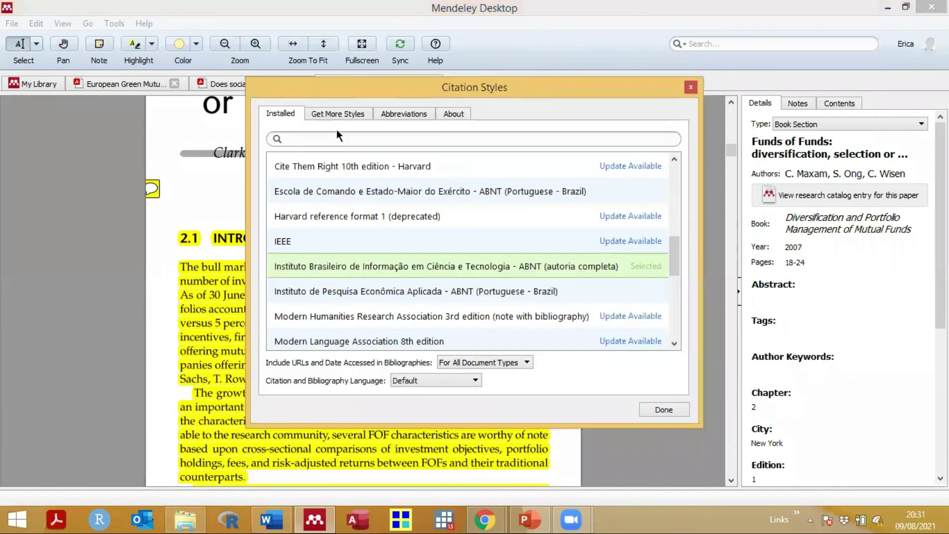
{"action": "type", "text": "rai"}
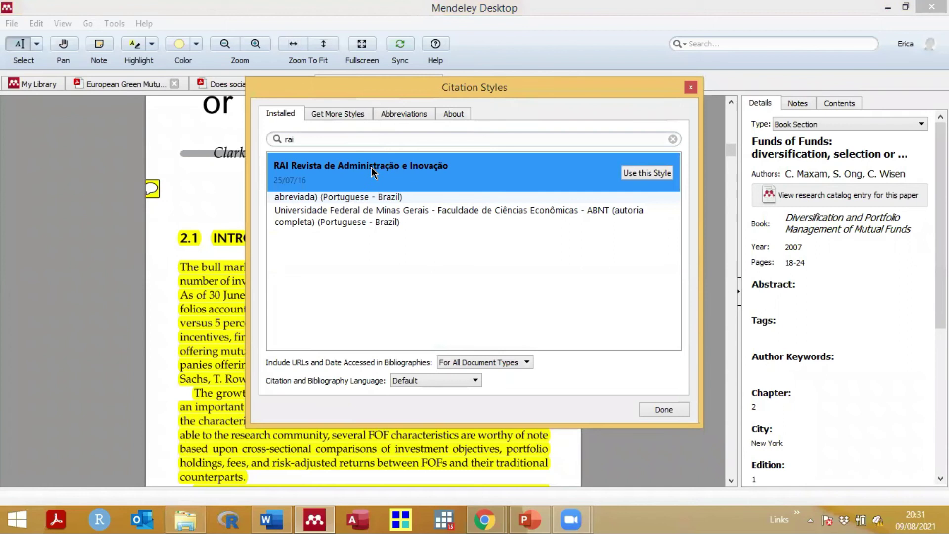
{"action": "left_click", "coordinate": [642, 173]}
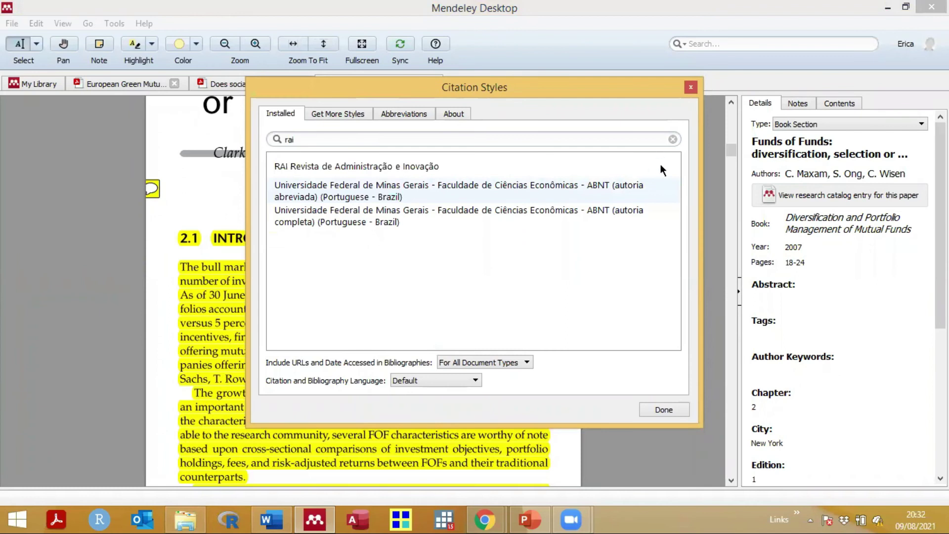
{"action": "left_click", "coordinate": [694, 383]}
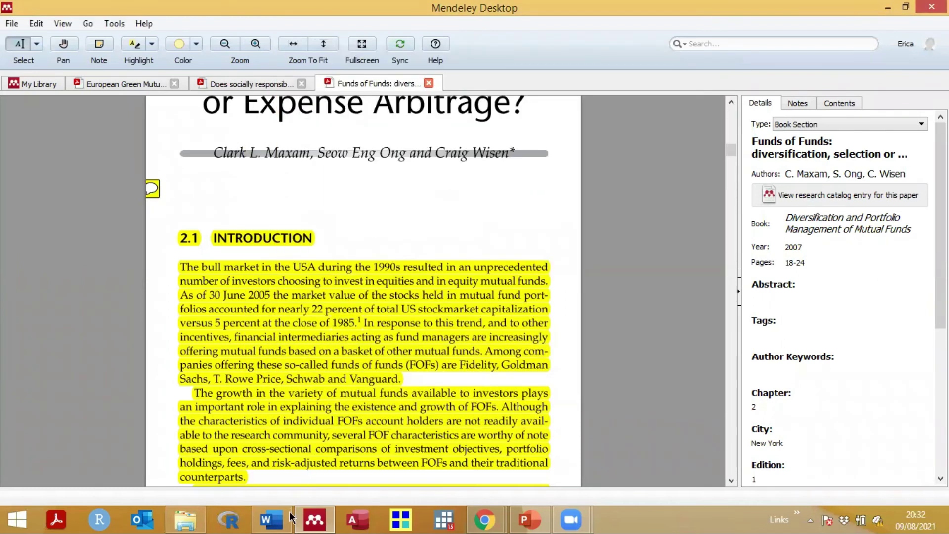
{"action": "left_click", "coordinate": [290, 518]}
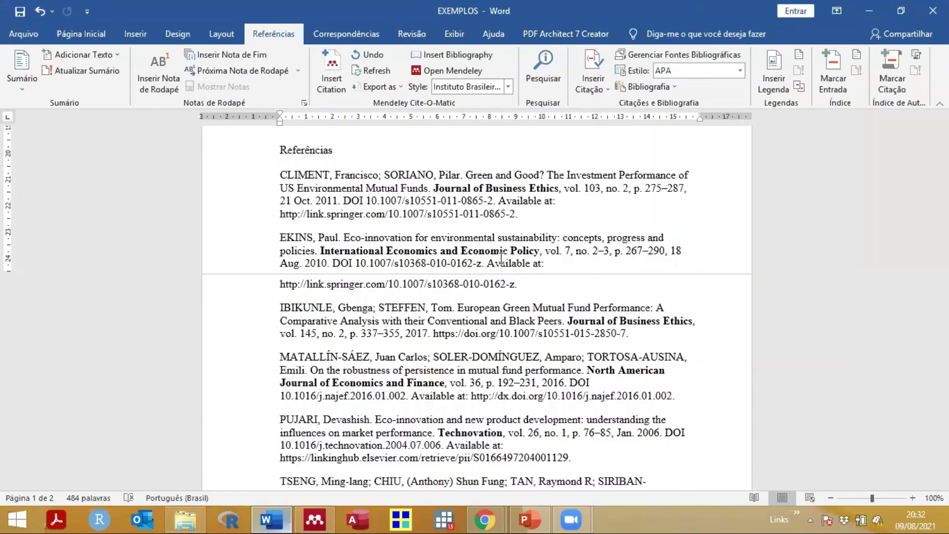
{"action": "scroll", "coordinate": [501, 257], "scroll_direction": "up", "scroll_amount": 7}
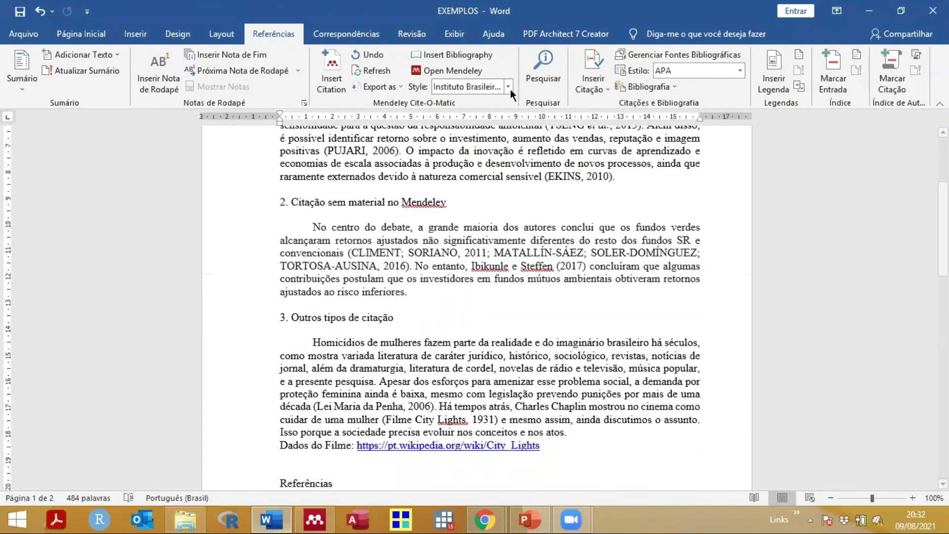
Step: Search 'rai' again and apply RAI Revista de Administração e Inovação so Word reformats the citations
{"action": "left_click", "coordinate": [509, 87]}
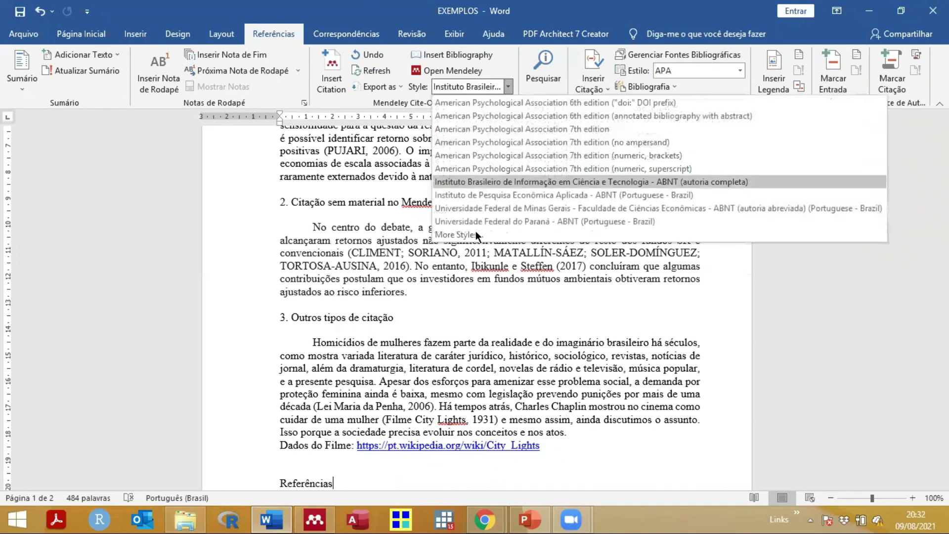
{"action": "left_click", "coordinate": [459, 235]}
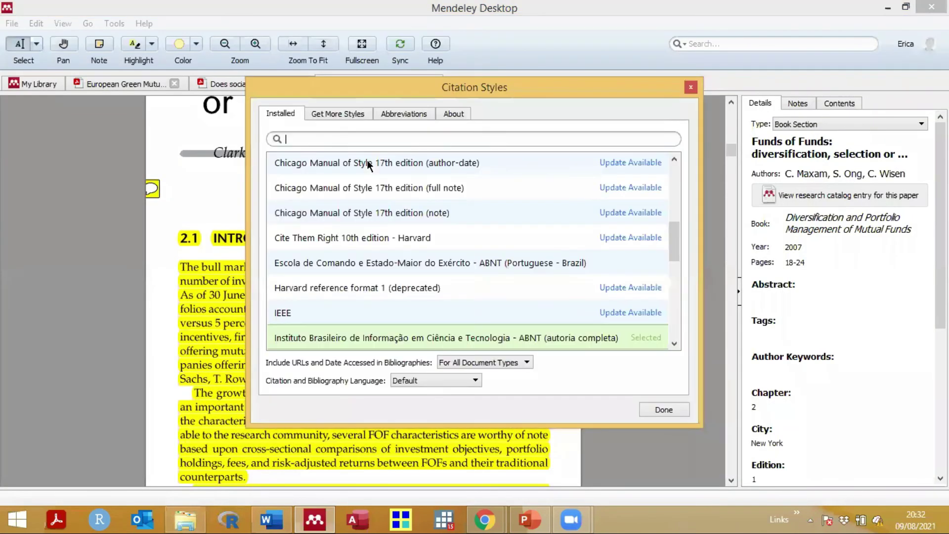
{"action": "type", "text": "rai"}
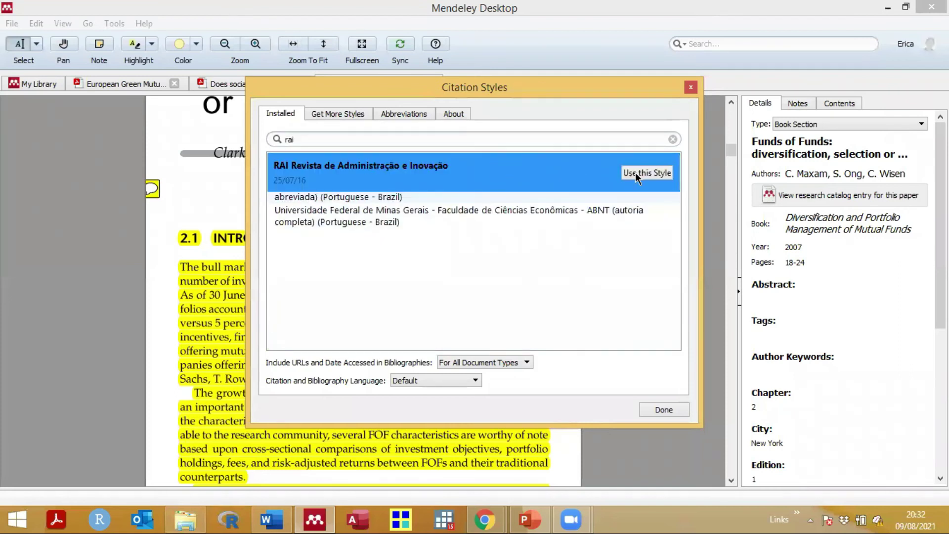
{"action": "left_click", "coordinate": [635, 173]}
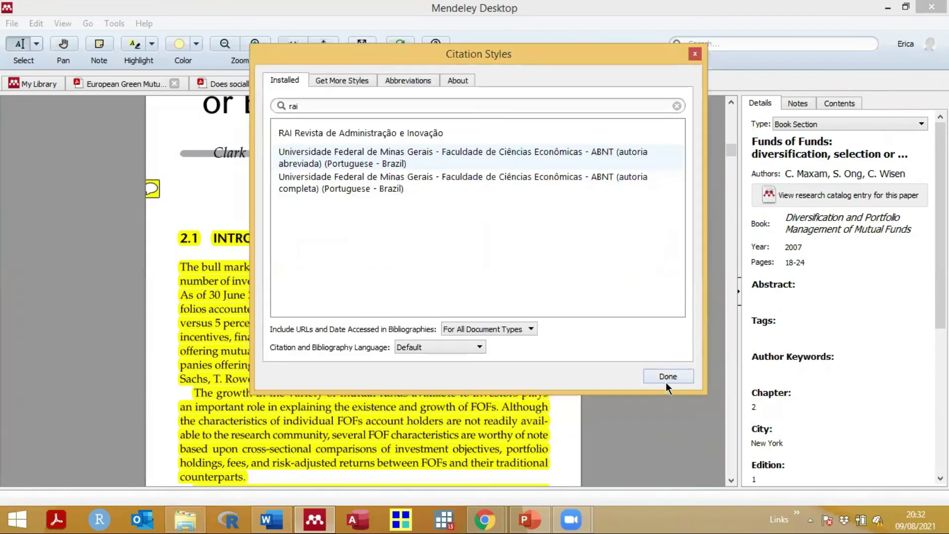
{"action": "left_click", "coordinate": [404, 132]}
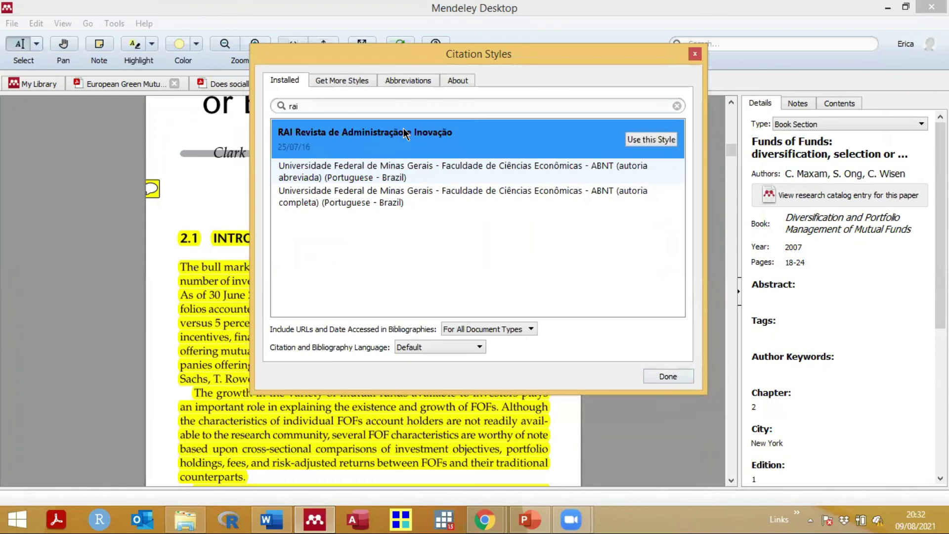
{"action": "left_click", "coordinate": [651, 139]}
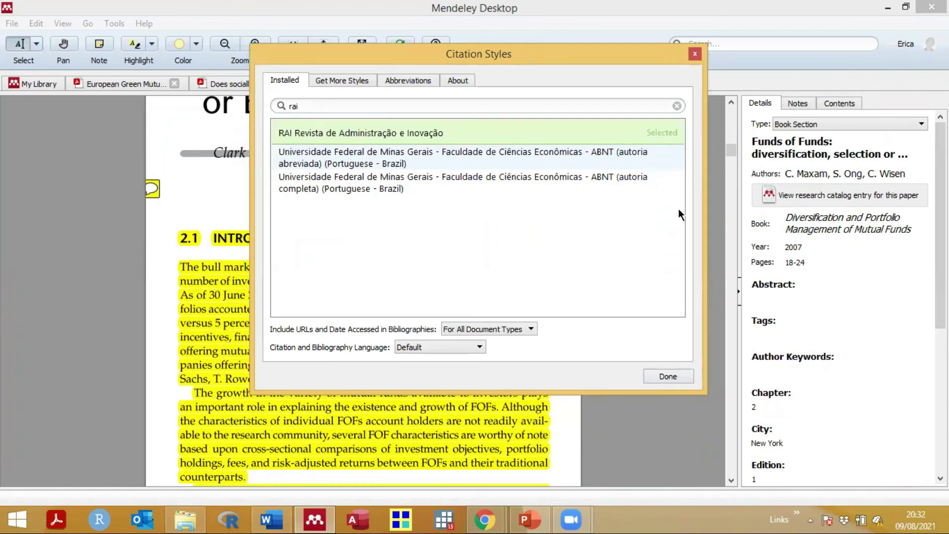
{"action": "left_click", "coordinate": [668, 376]}
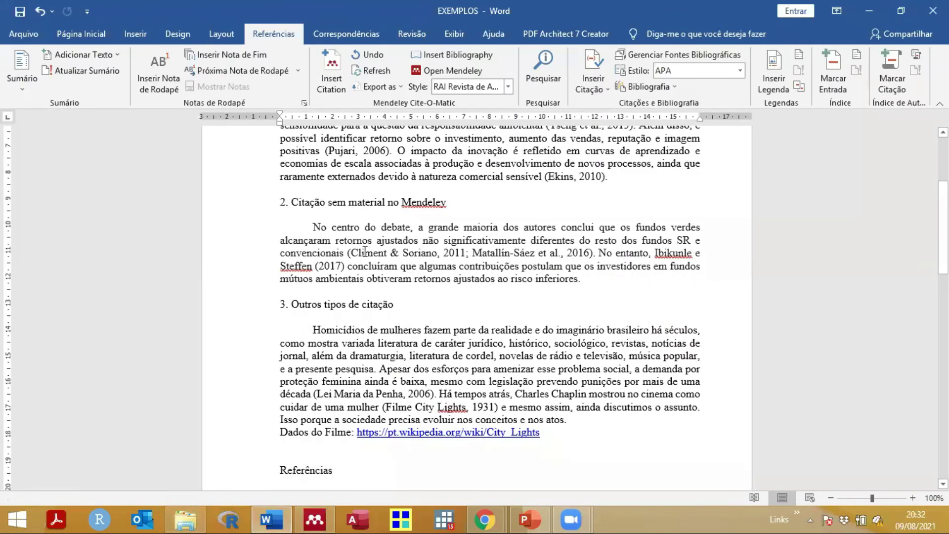
{"action": "left_click", "coordinate": [353, 253]}
{"action": "left_click_drag", "start_coordinate": [469, 253], "coordinate": [592, 251]}
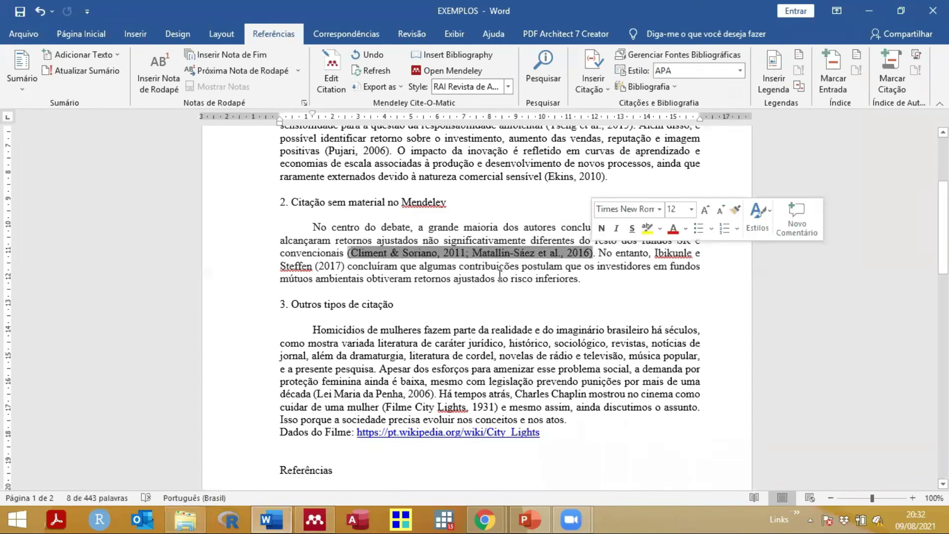
{"action": "scroll", "coordinate": [500, 275], "scroll_direction": "down", "scroll_amount": 5}
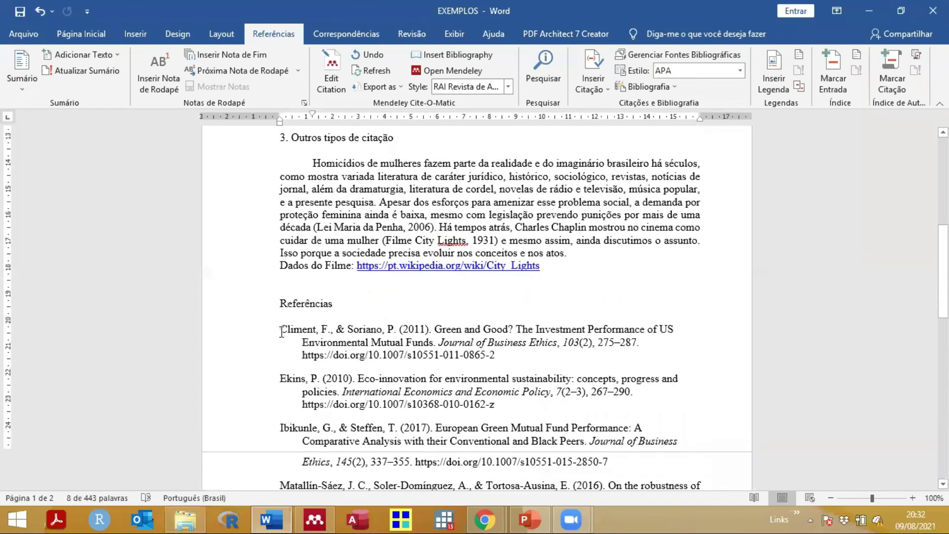
{"action": "left_click_drag", "start_coordinate": [343, 339], "coordinate": [499, 353]}
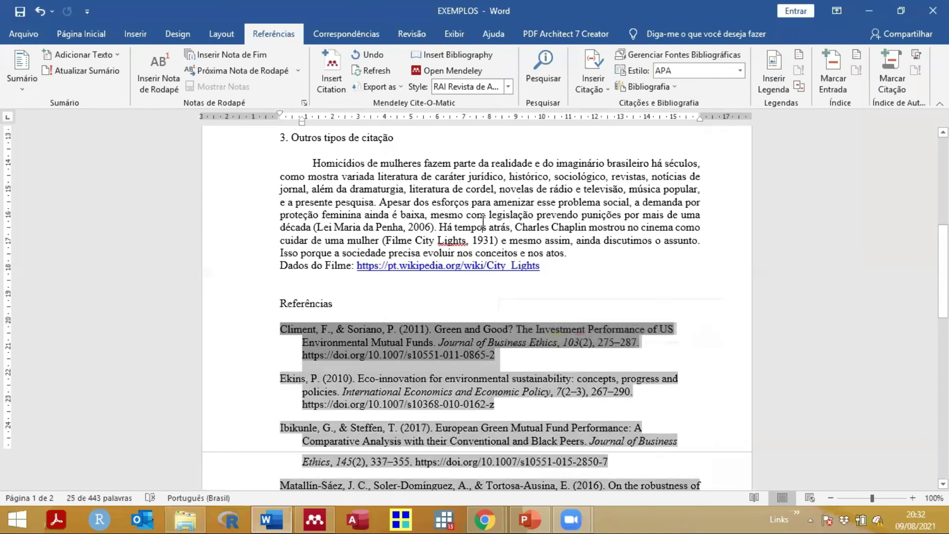
{"action": "left_click", "coordinate": [483, 223]}
{"action": "scroll", "coordinate": [460, 232], "scroll_direction": "up", "scroll_amount": 10}
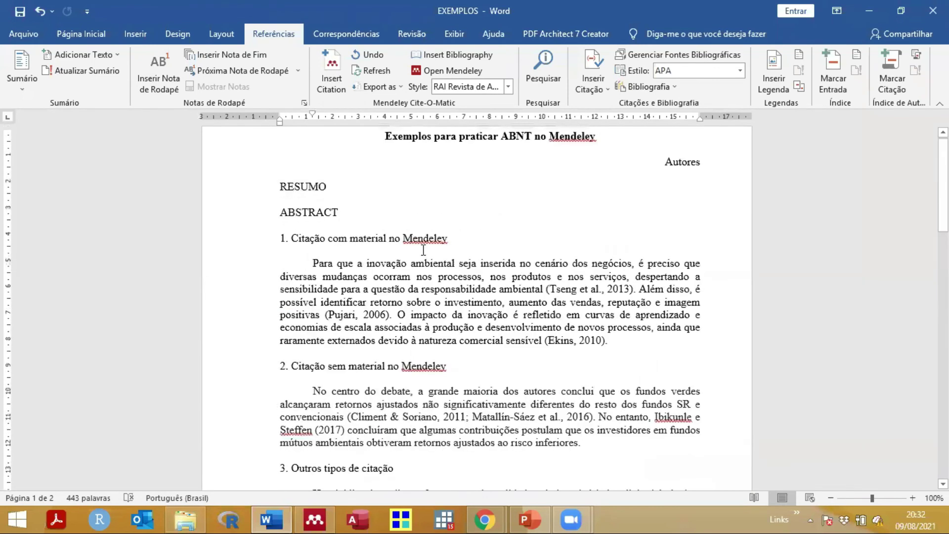
{"action": "scroll", "coordinate": [430, 245], "scroll_direction": "down", "scroll_amount": 2}
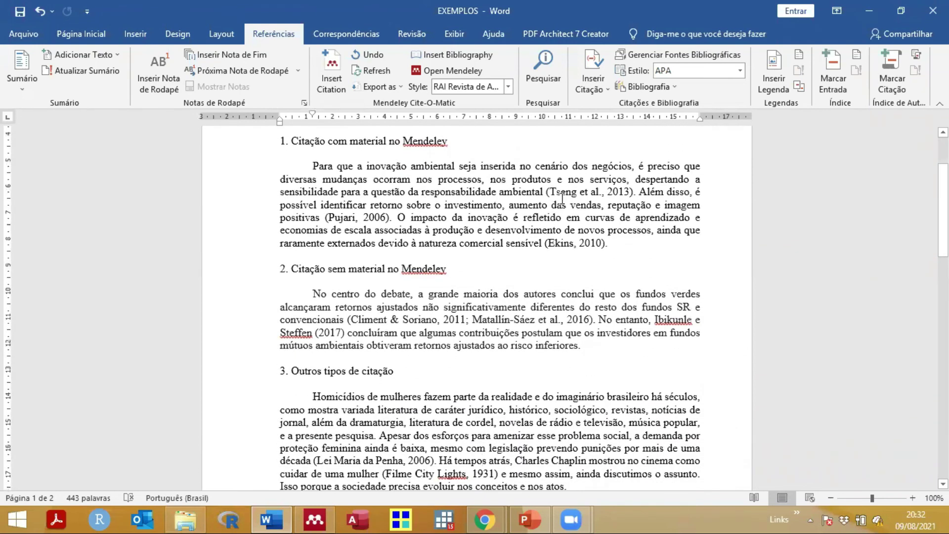
{"action": "scroll", "coordinate": [562, 196], "scroll_direction": "down", "scroll_amount": 8}
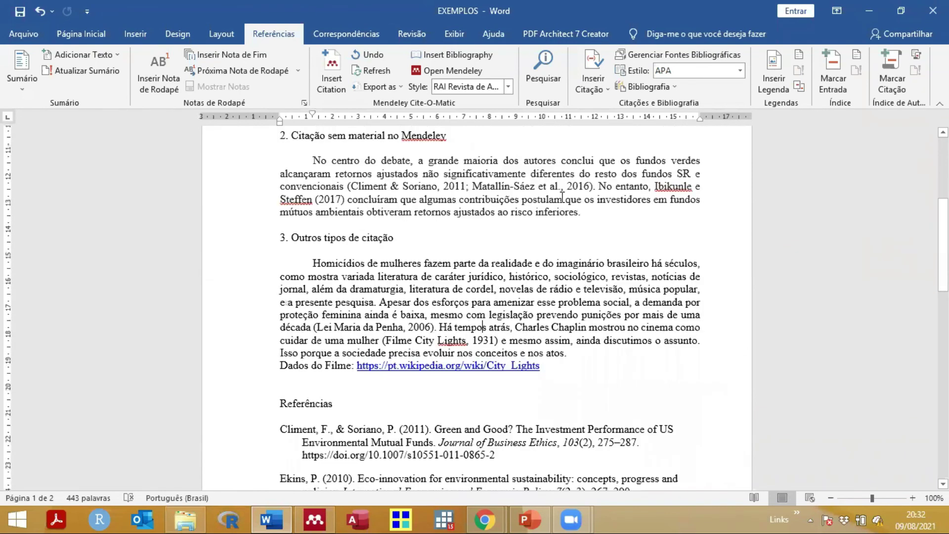
{"action": "scroll", "coordinate": [332, 233], "scroll_direction": "down", "scroll_amount": 1}
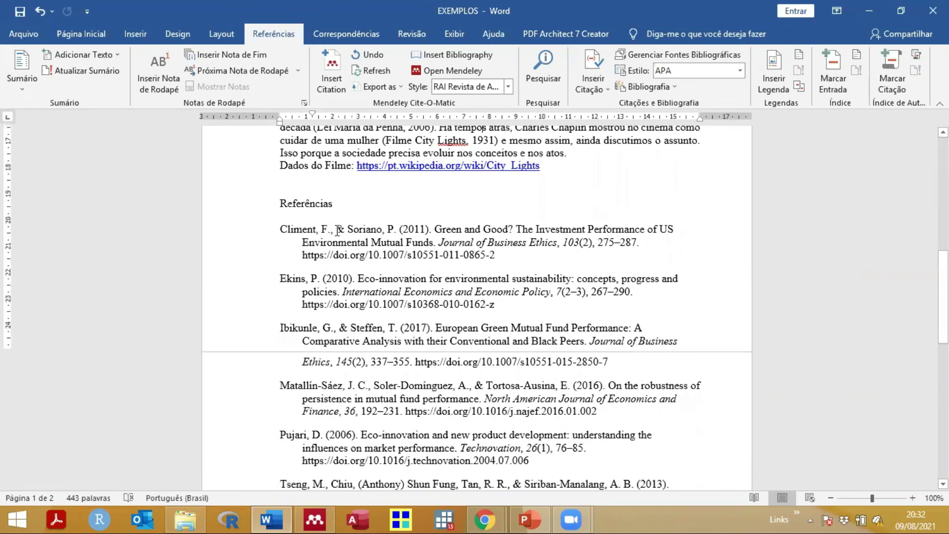
{"action": "left_click", "coordinate": [341, 231]}
{"action": "double_click", "coordinate": [341, 231]}
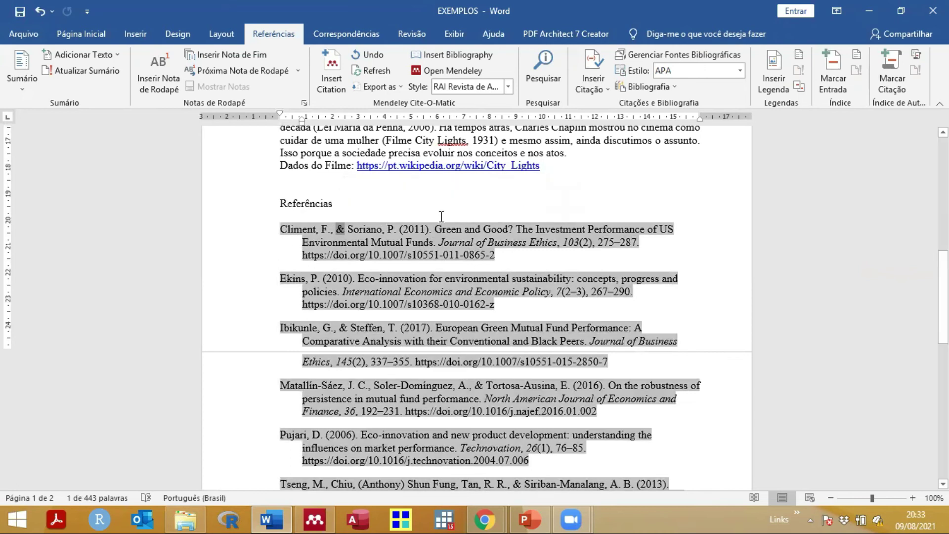
{"action": "left_click", "coordinate": [459, 192]}
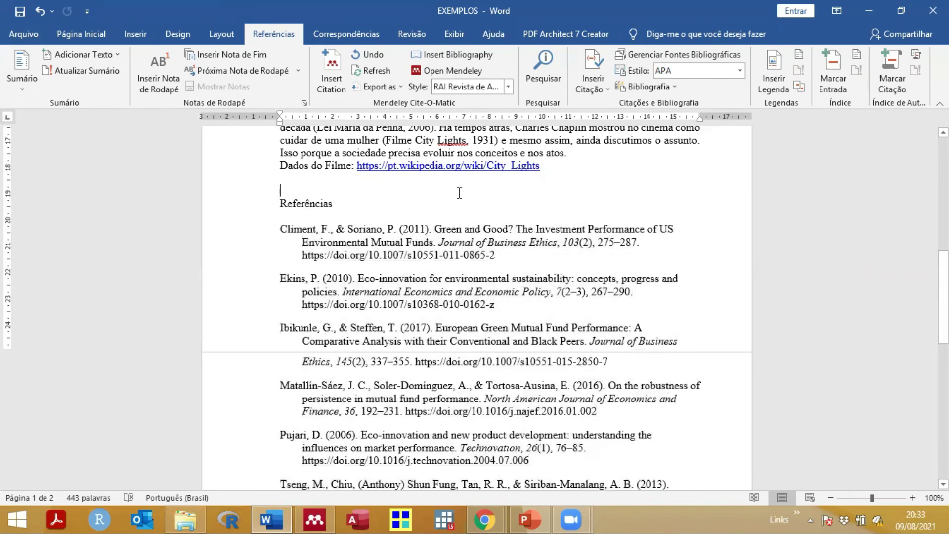
{"action": "scroll", "coordinate": [459, 193], "scroll_direction": "up", "scroll_amount": 10}
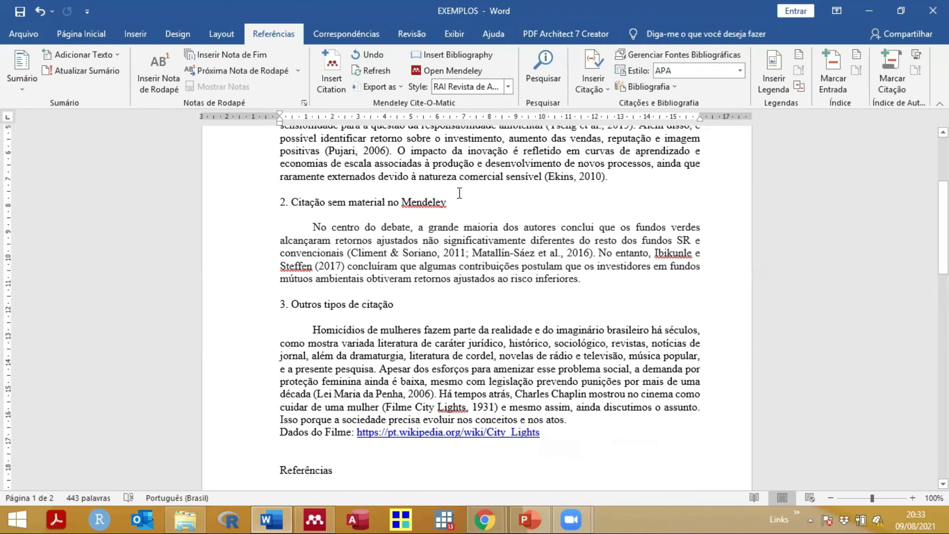
{"action": "scroll", "coordinate": [459, 193], "scroll_direction": "up", "scroll_amount": 5}
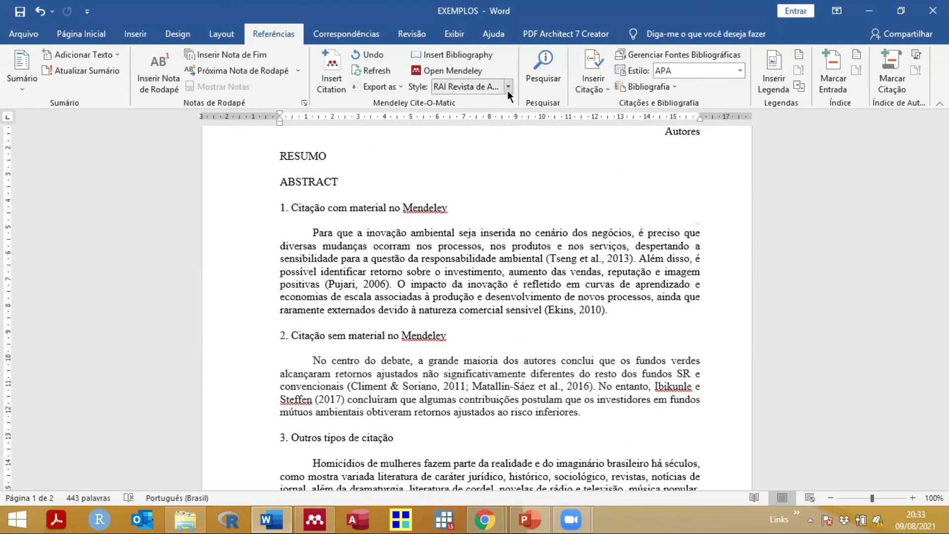
{"action": "left_click", "coordinate": [508, 91]}
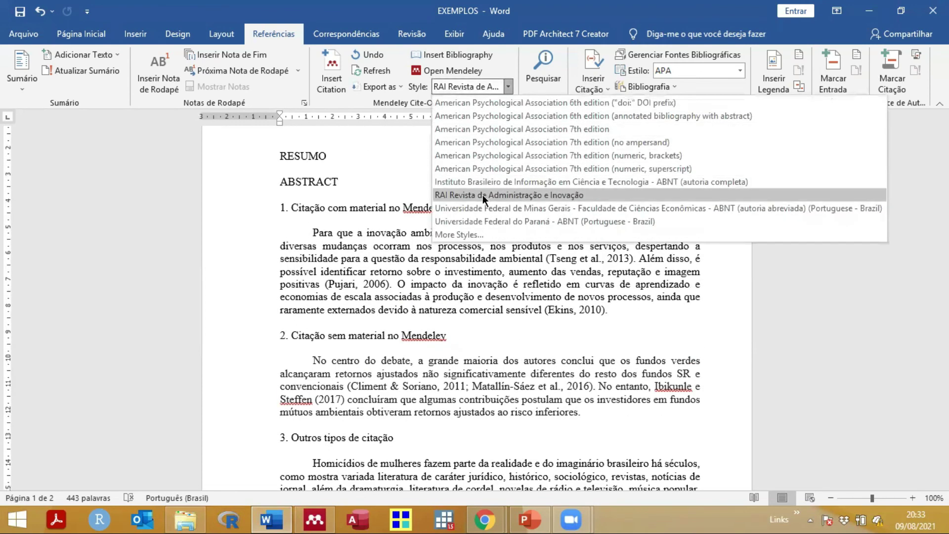
{"action": "left_click", "coordinate": [454, 229]}
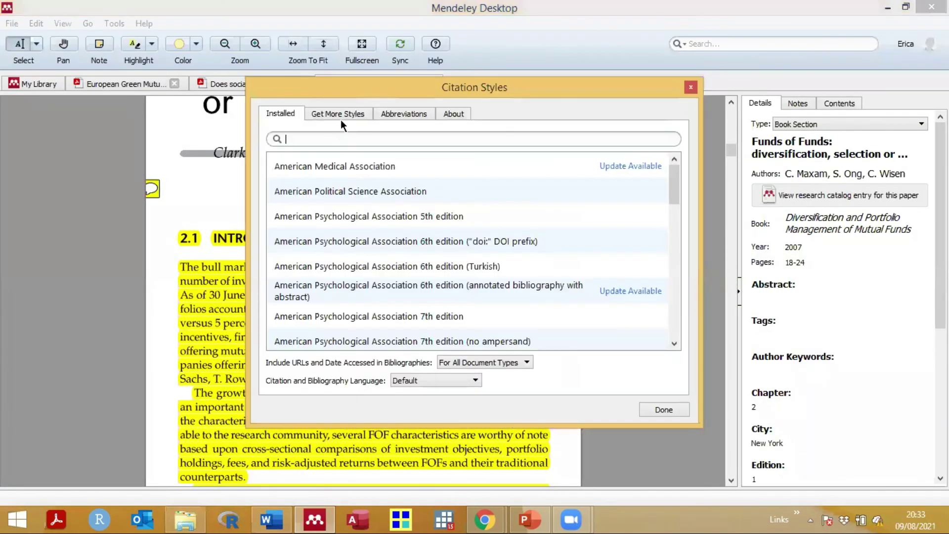
{"action": "left_click", "coordinate": [342, 114]}
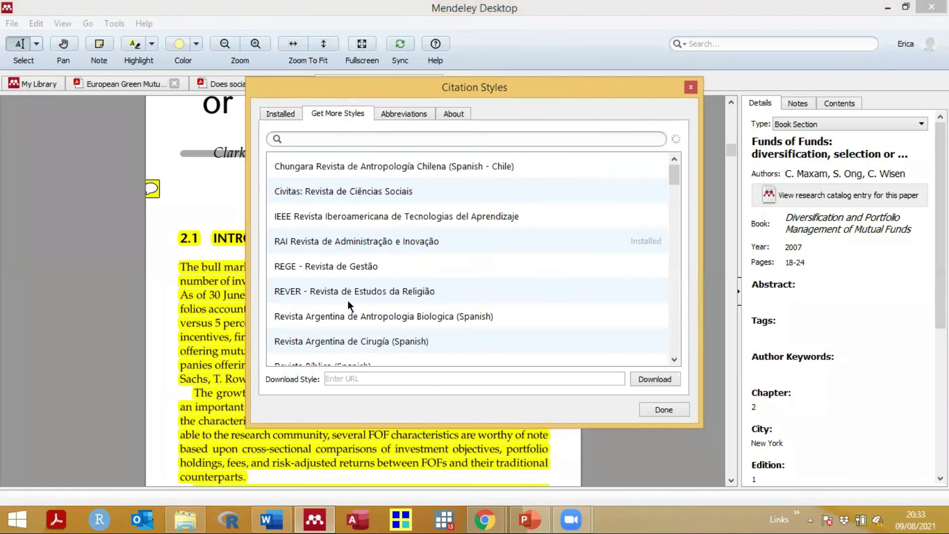
{"action": "scroll", "coordinate": [348, 297], "scroll_direction": "down", "scroll_amount": 5}
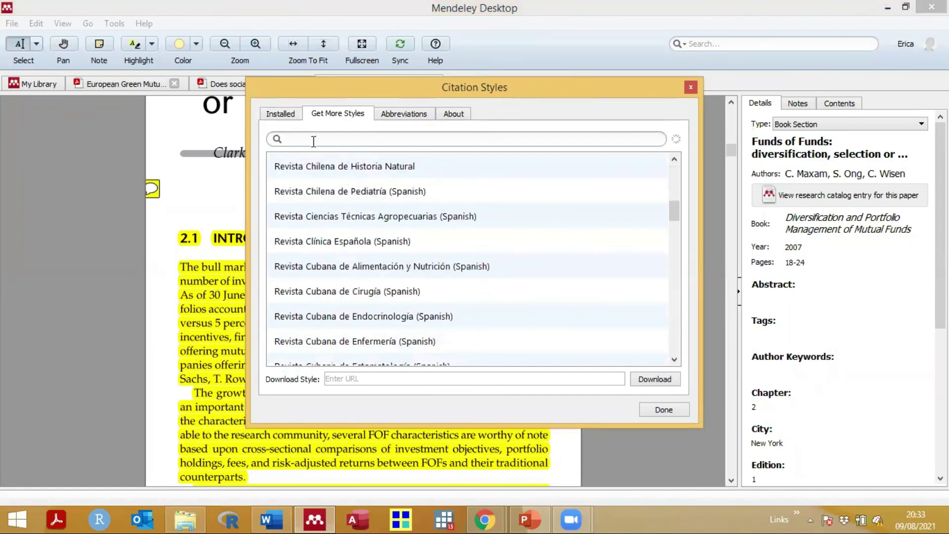
{"action": "type", "text": "journal"}
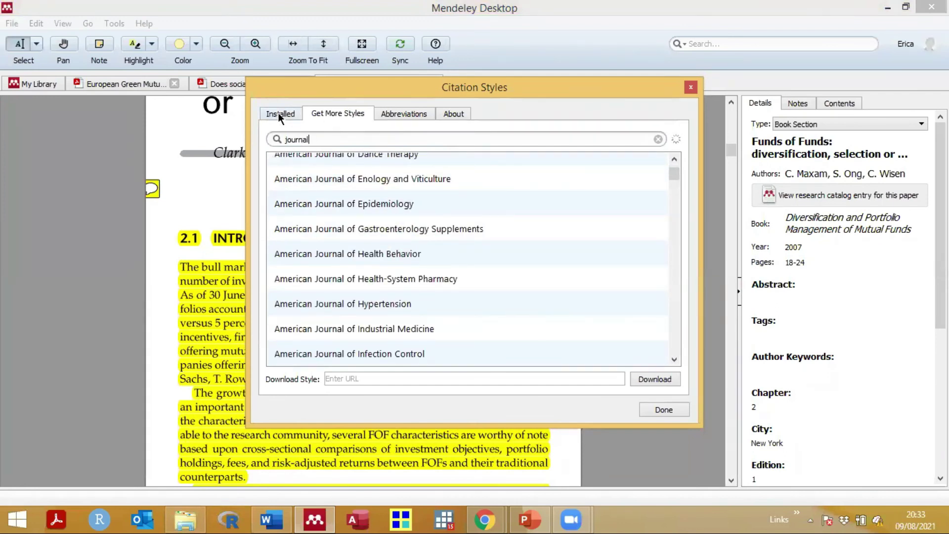
{"action": "left_click", "coordinate": [296, 113]}
{"action": "left_click", "coordinate": [316, 113]}
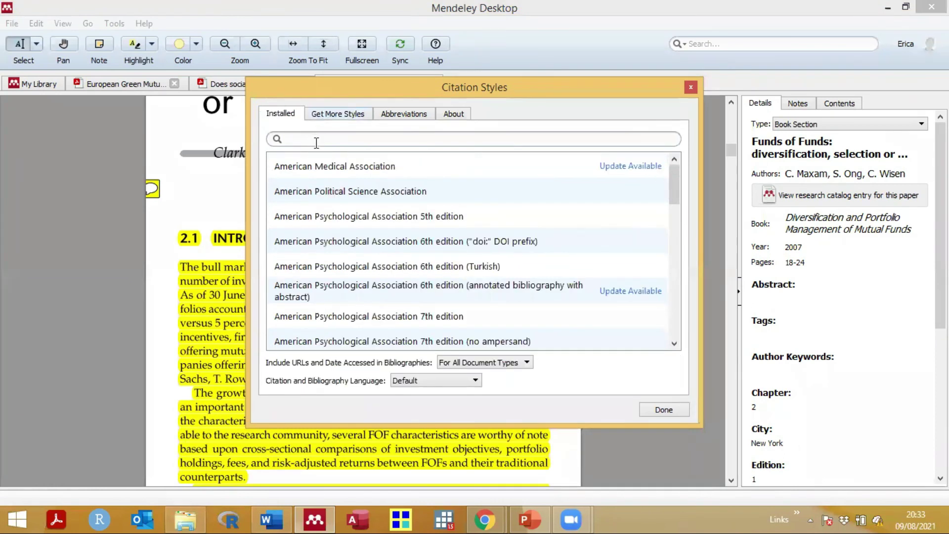
{"action": "left_click_drag", "start_coordinate": [316, 141], "coordinate": [257, 140]}
{"action": "key", "text": "BackSpace"}
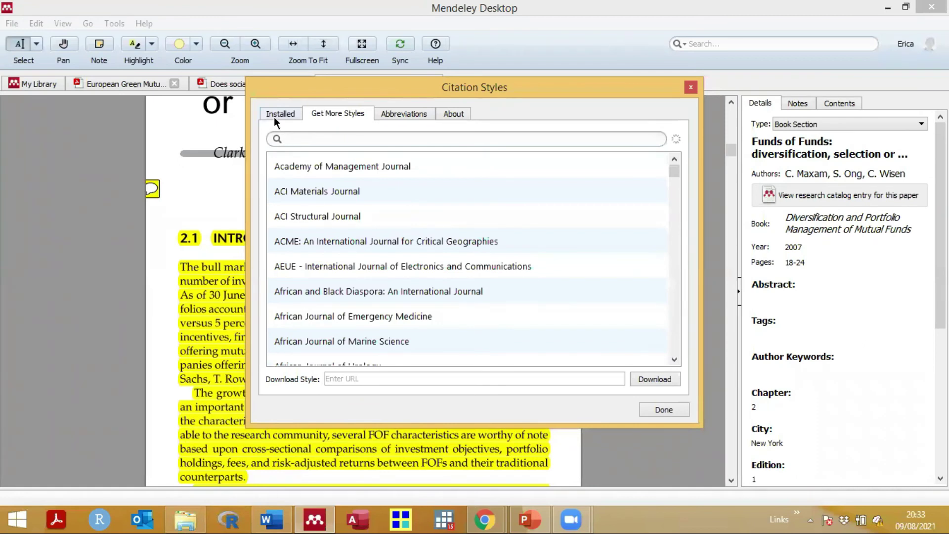
{"action": "left_click", "coordinate": [274, 117]}
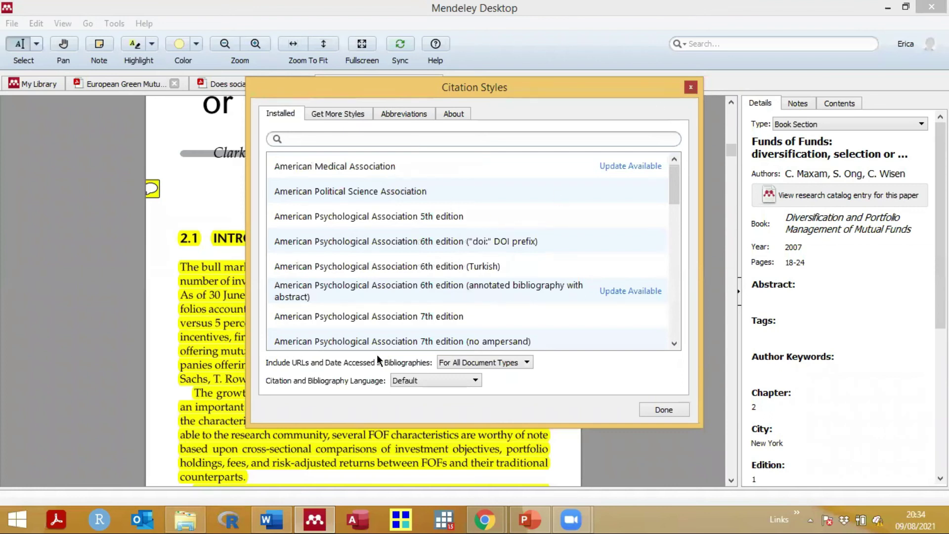
{"action": "key", "text": "Escape"}
{"action": "left_click", "coordinate": [271, 519]}
{"action": "left_click", "coordinate": [267, 518]}
{"action": "left_click", "coordinate": [267, 518]}
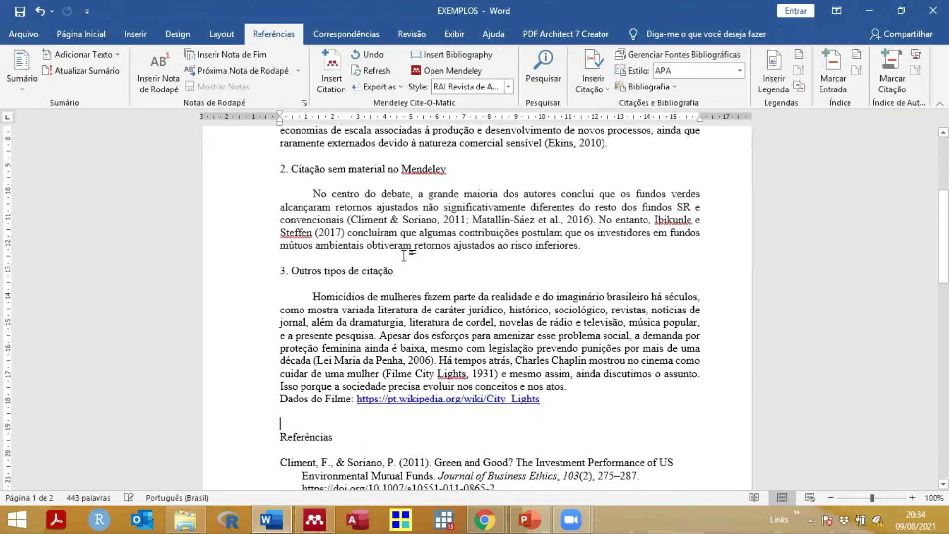
{"action": "scroll", "coordinate": [404, 255], "scroll_direction": "down", "scroll_amount": 5}
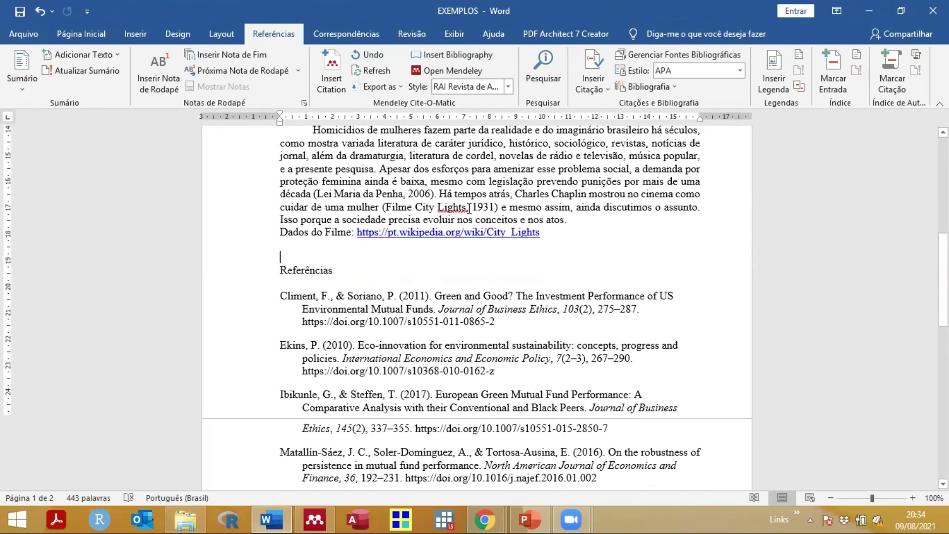
{"action": "left_click", "coordinate": [469, 206]}
{"action": "scroll", "coordinate": [469, 208], "scroll_direction": "up", "scroll_amount": 1}
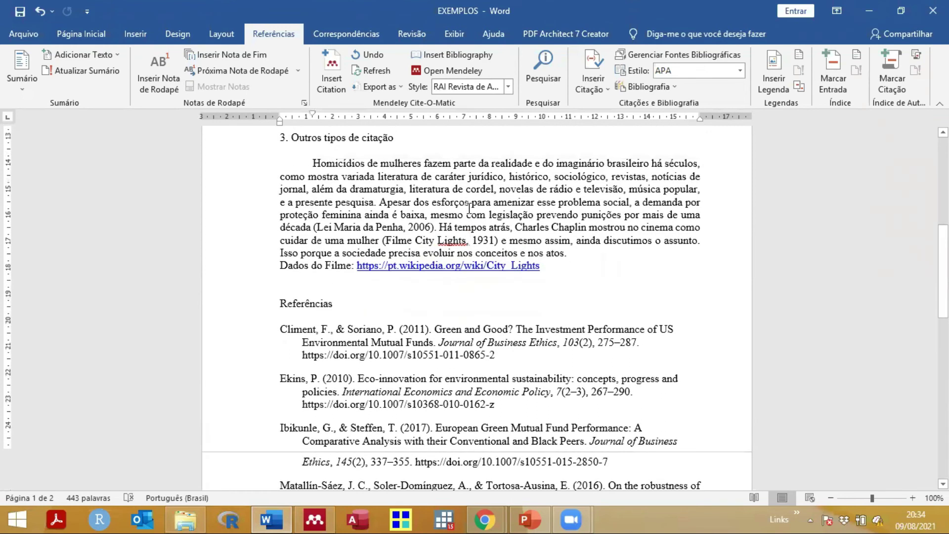
{"action": "left_click", "coordinate": [339, 72]}
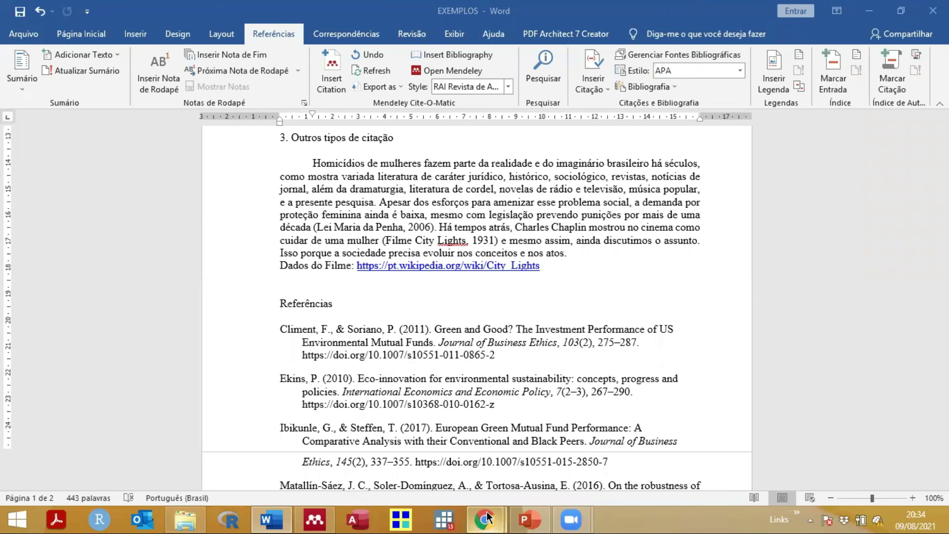
Step: Bring up the Chrome window with the ScienceDirect article and maximize it
{"action": "mouse_move", "coordinate": [485, 519]}
{"action": "left_click", "coordinate": [578, 439]}
{"action": "left_click_drag", "start_coordinate": [608, 14], "coordinate": [617, 31]}
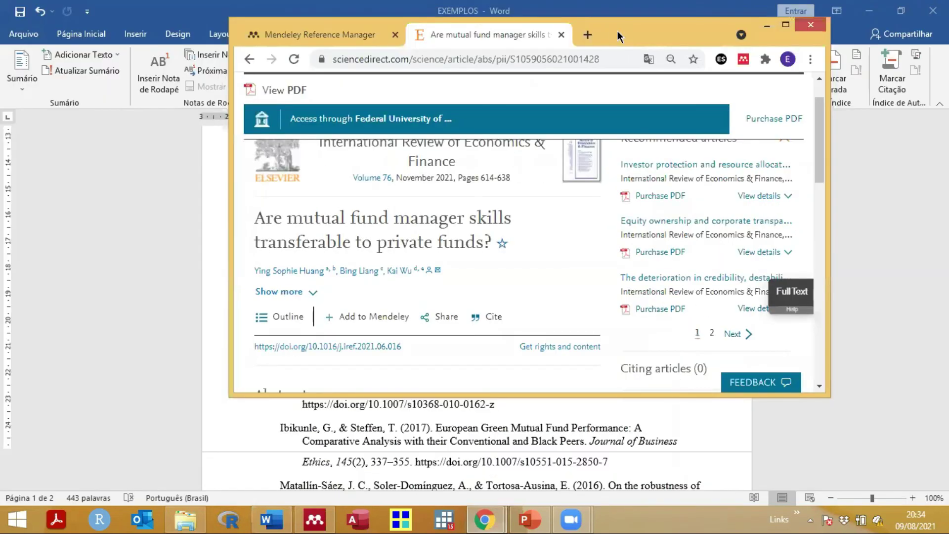
{"action": "double_click", "coordinate": [615, 26]}
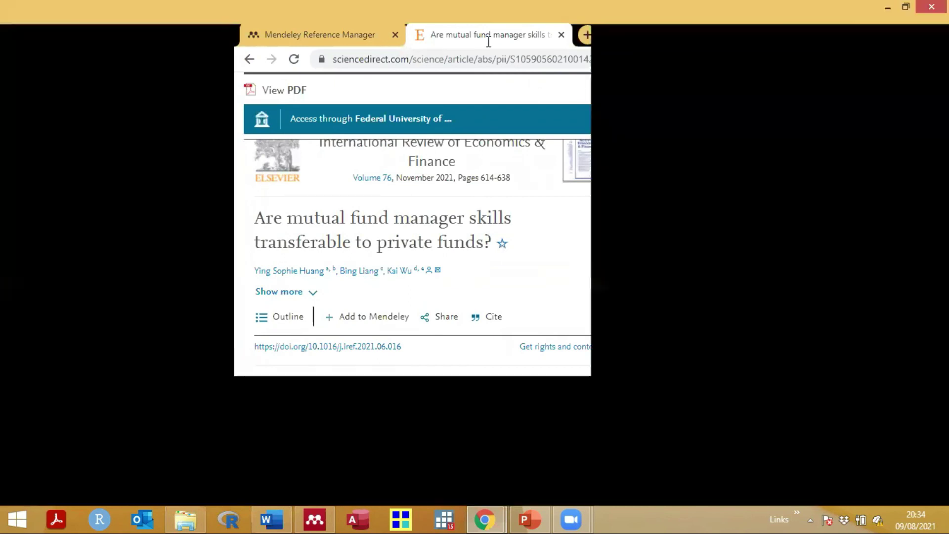
Step: Open a new tab and go to Portal de Periódicos CAPES via the 'capes' suggestion
{"action": "key", "text": "ctrl+t"}
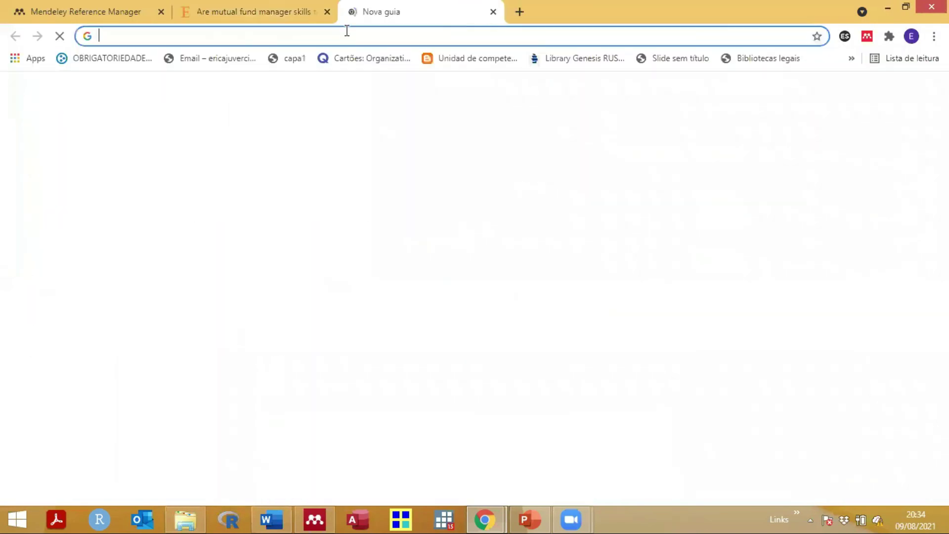
{"action": "left_click", "coordinate": [366, 35]}
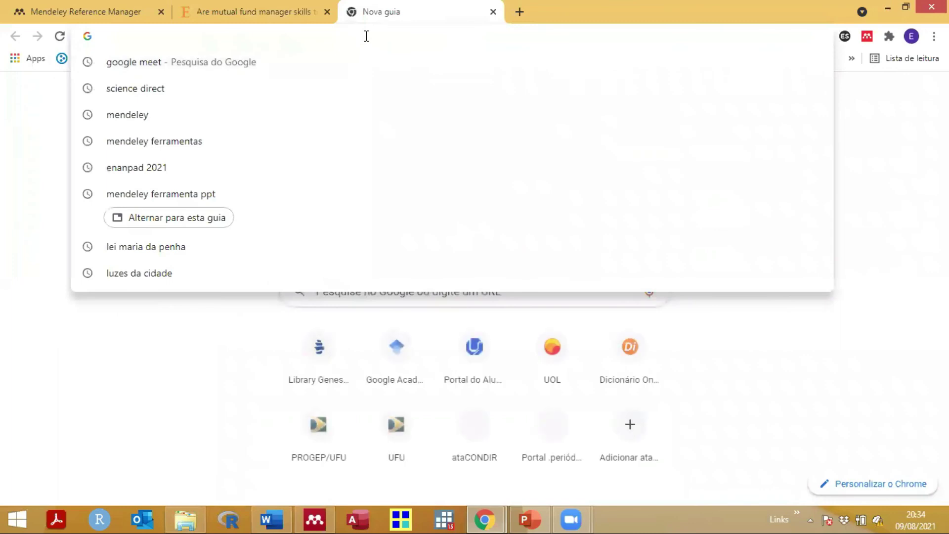
{"action": "type", "text": "ca"}
{"action": "key", "text": "Escape"}
{"action": "type", "text": "cap"}
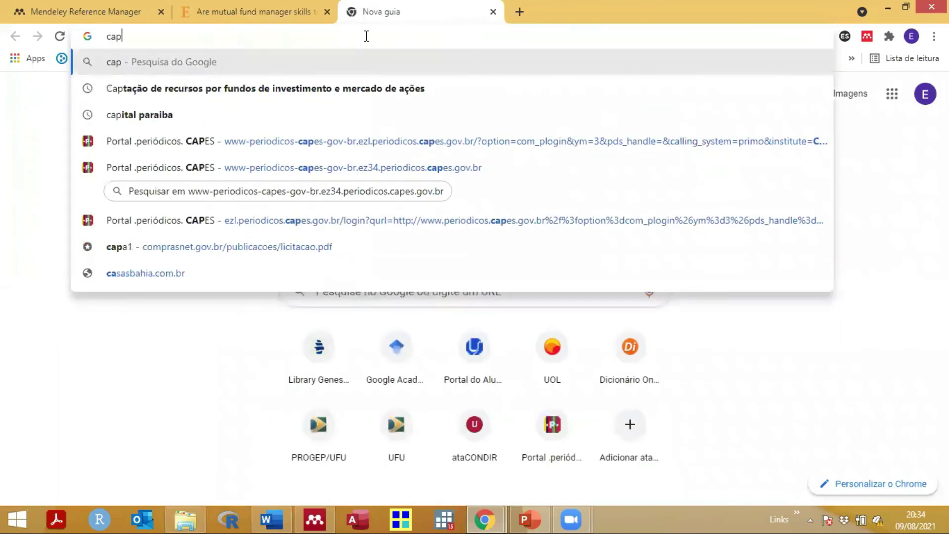
{"action": "type", "text": "es"}
{"action": "left_click", "coordinate": [259, 203]}
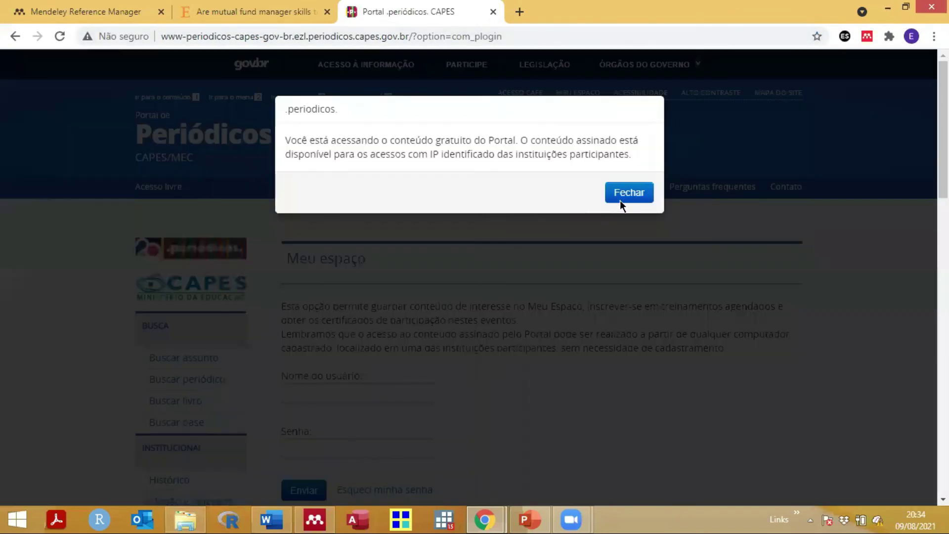
Step: Dismiss the notice, choose CAFe access and submit UFU - Universidade Federal de Uberlândia as institution
{"action": "left_click", "coordinate": [622, 197]}
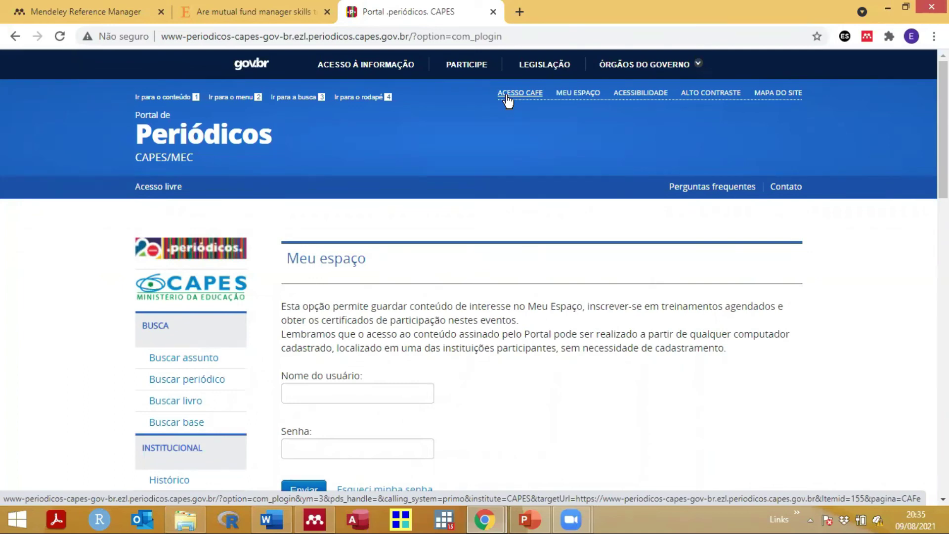
{"action": "left_click", "coordinate": [507, 101]}
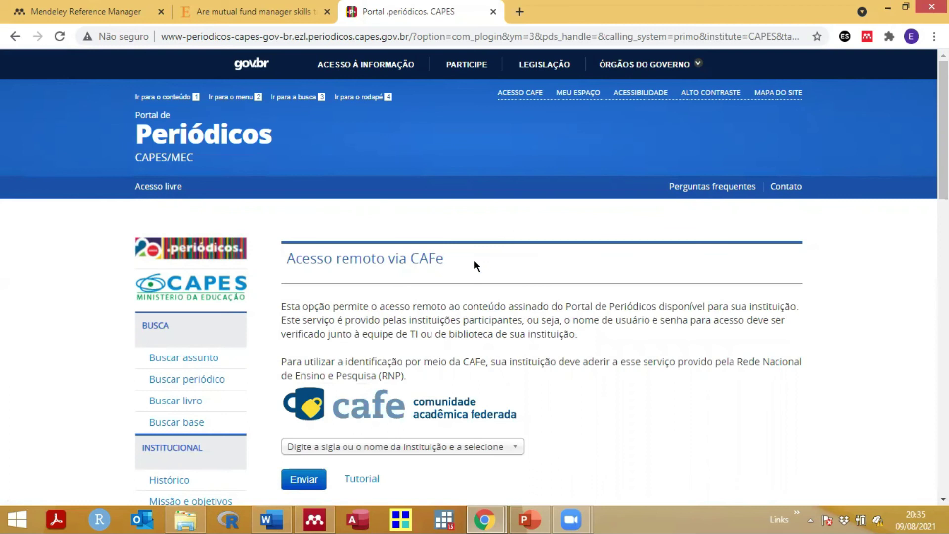
{"action": "scroll", "coordinate": [471, 263], "scroll_direction": "down", "scroll_amount": 4}
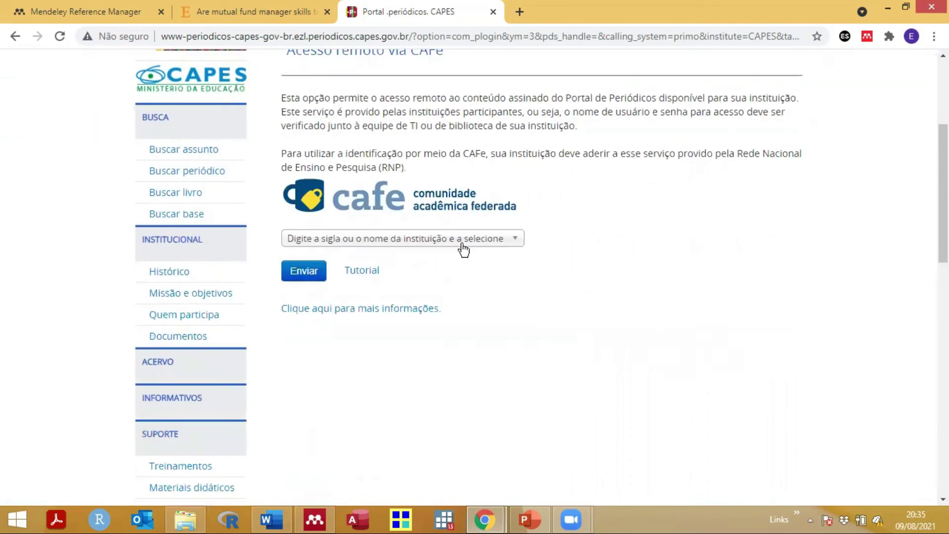
{"action": "left_click", "coordinate": [349, 239]}
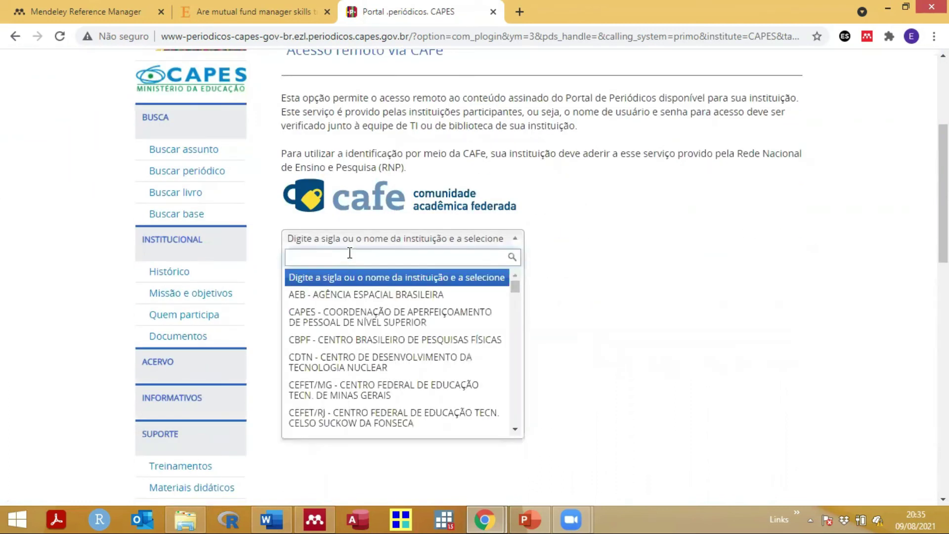
{"action": "type", "text": "ufu"}
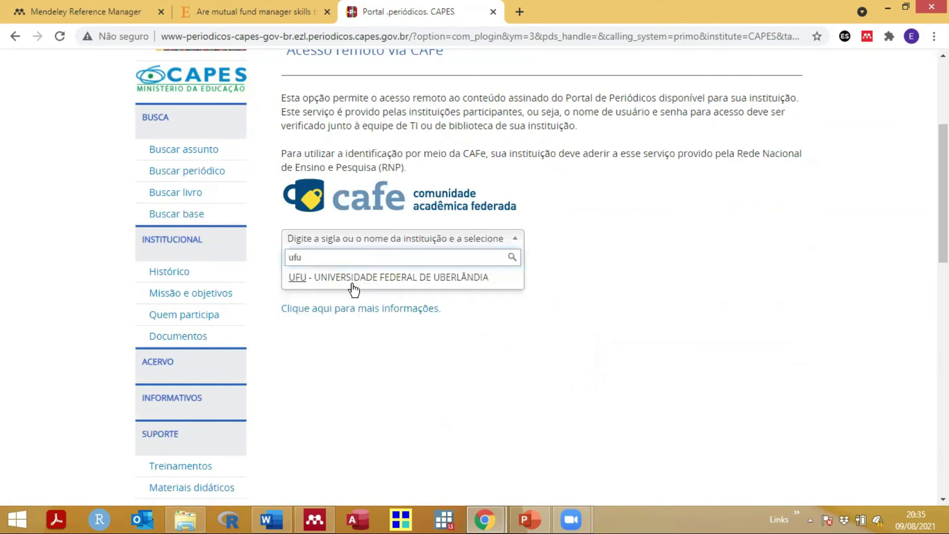
{"action": "left_click", "coordinate": [328, 281]}
{"action": "left_click", "coordinate": [301, 272]}
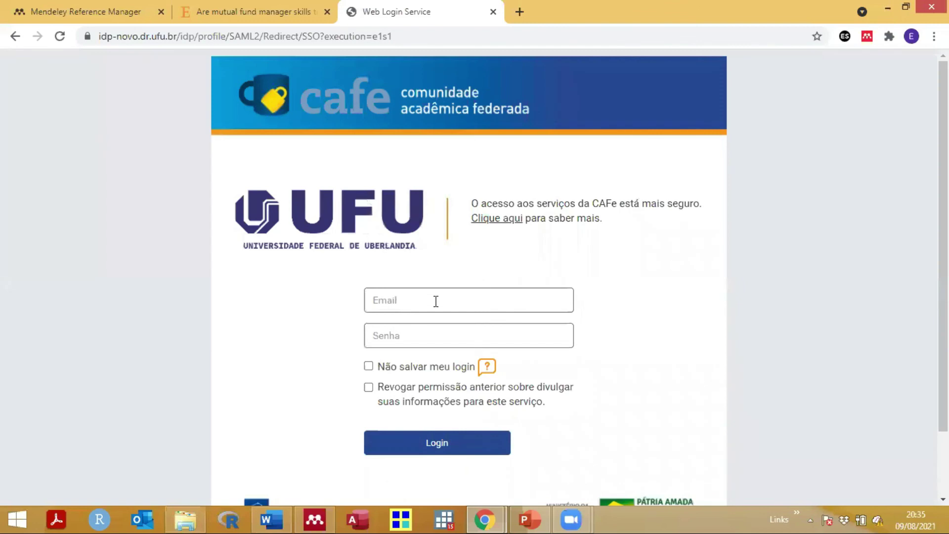
Step: Log in on the UFU page using the saved university account from Chrome's autofill
{"action": "left_click", "coordinate": [436, 301]}
{"action": "left_click", "coordinate": [461, 76]}
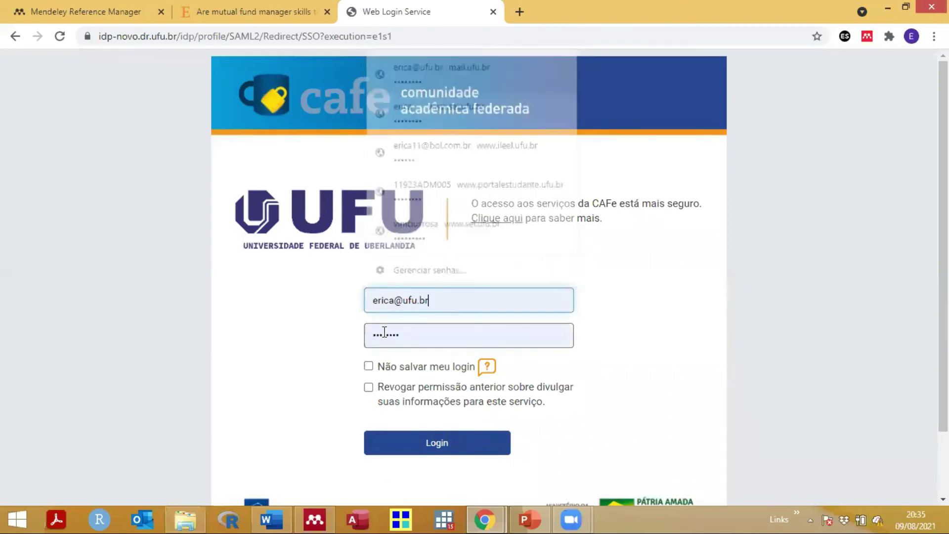
{"action": "left_click", "coordinate": [408, 442]}
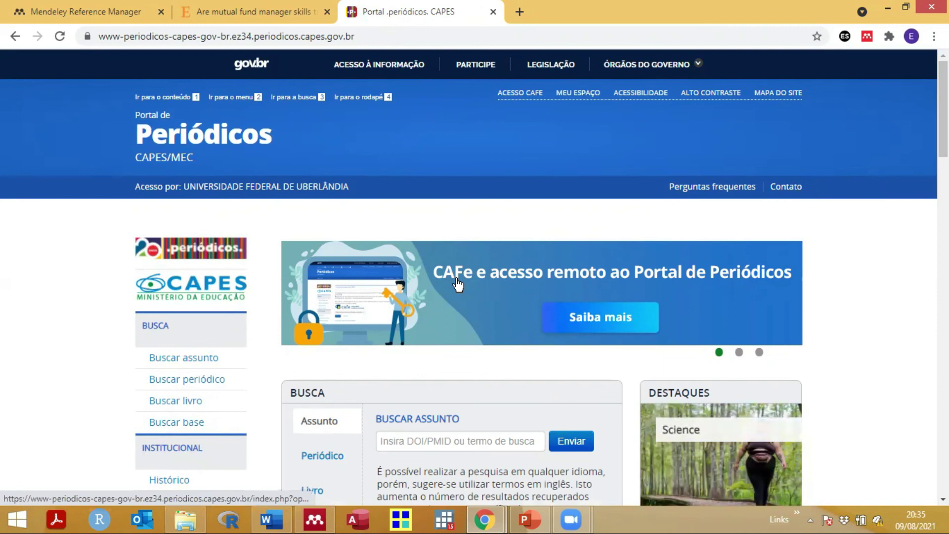
{"action": "scroll", "coordinate": [422, 340], "scroll_direction": "down", "scroll_amount": 2}
{"action": "left_click", "coordinate": [400, 371]}
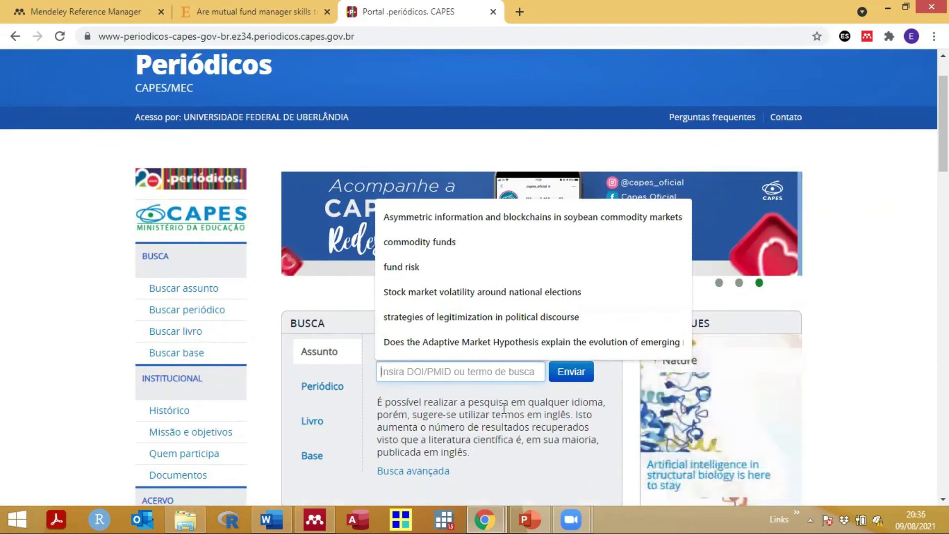
{"action": "left_click", "coordinate": [357, 334]}
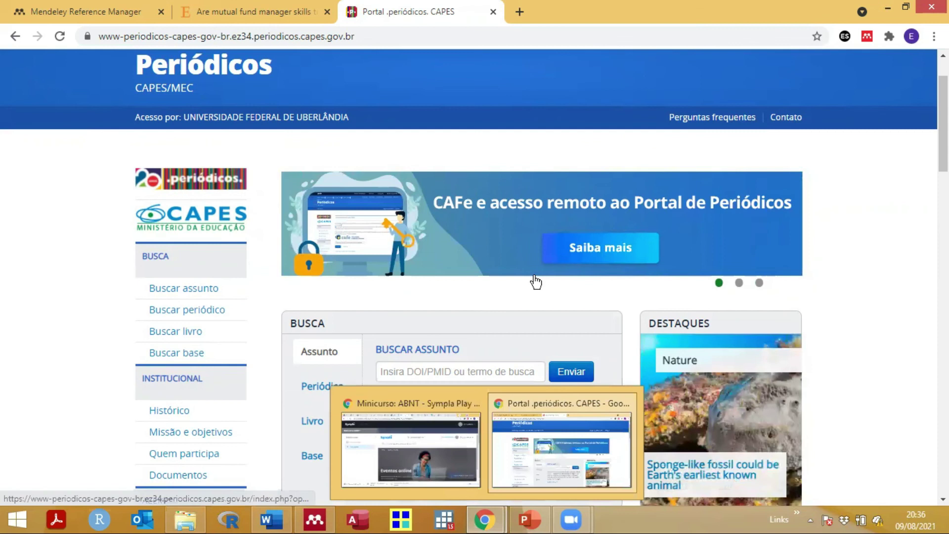
{"action": "left_click", "coordinate": [562, 445]}
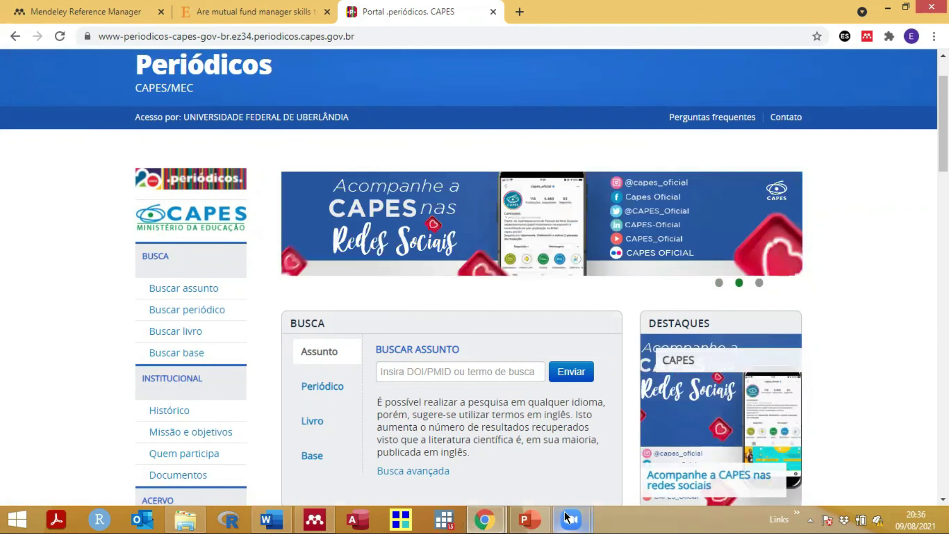
{"action": "mouse_move", "coordinate": [536, 518]}
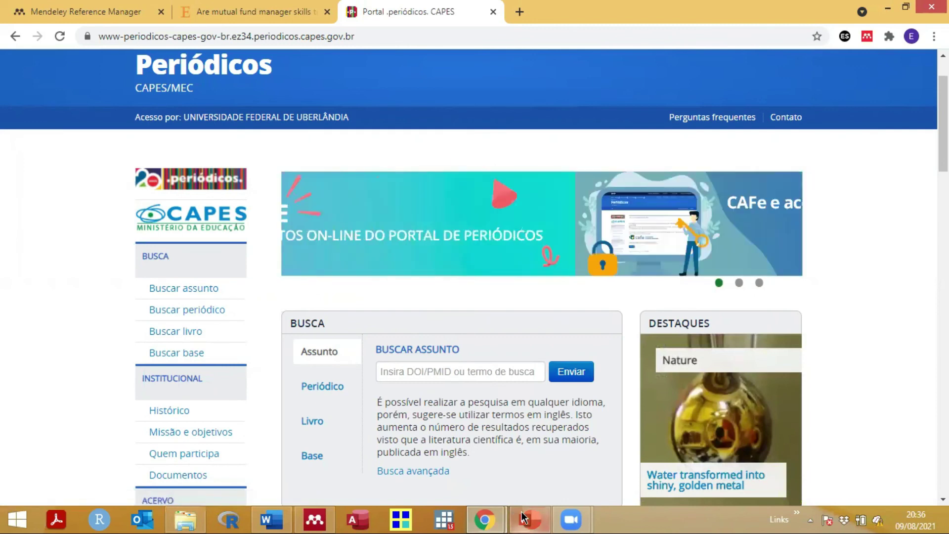
{"action": "mouse_move", "coordinate": [493, 517]}
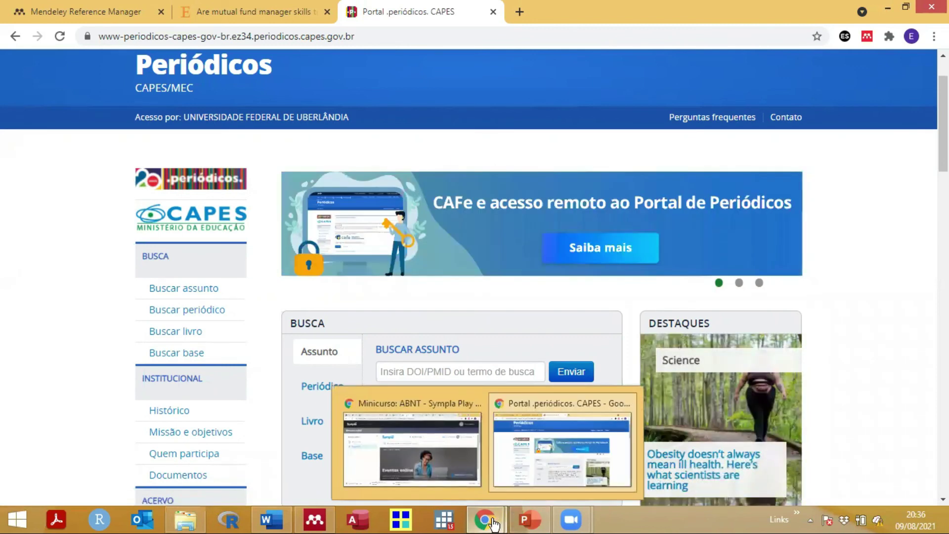
Step: Switch to Mendeley Desktop and reopen the Funds of Funds PDF from the Minicurso folder
{"action": "left_click", "coordinate": [313, 517]}
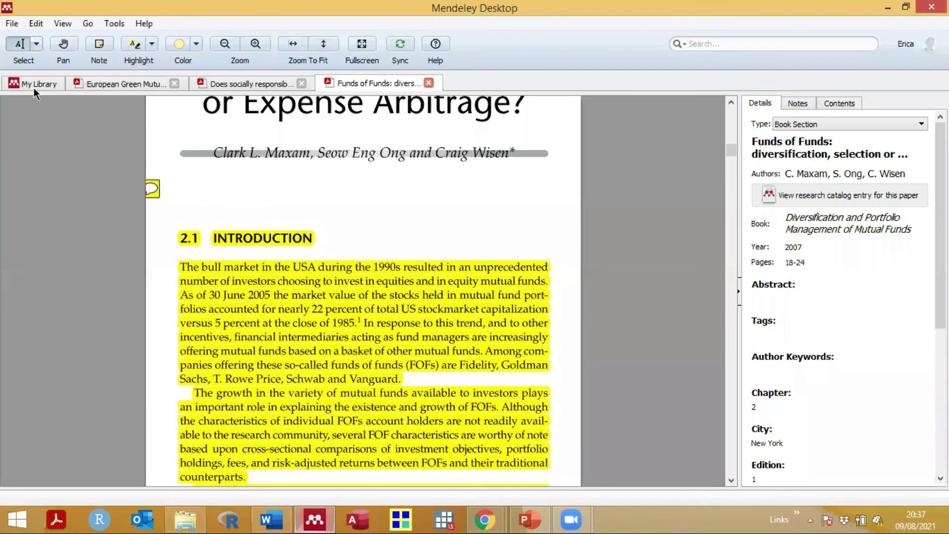
{"action": "left_click", "coordinate": [34, 85]}
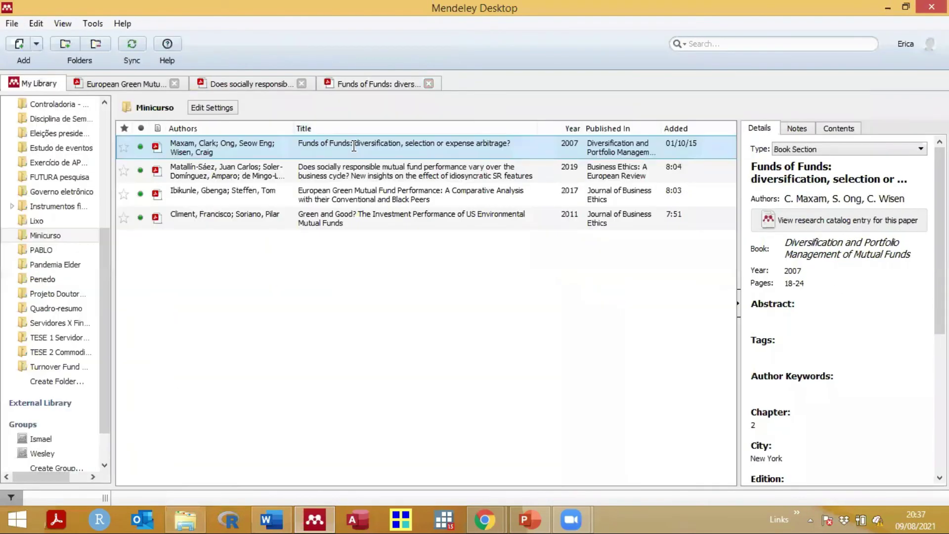
{"action": "double_click", "coordinate": [354, 147]}
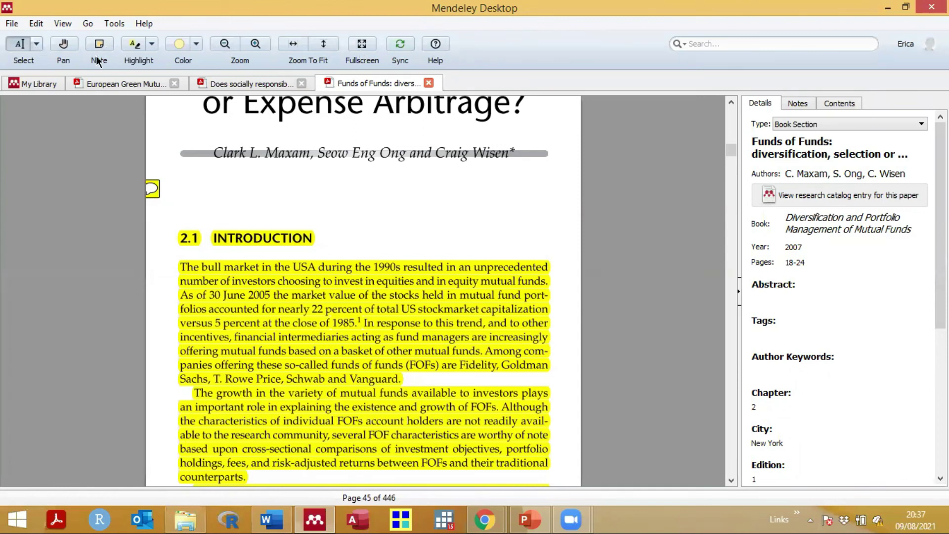
Step: Look through the highlight colour, Edit and View menus without changing anything
{"action": "left_click", "coordinate": [195, 44]}
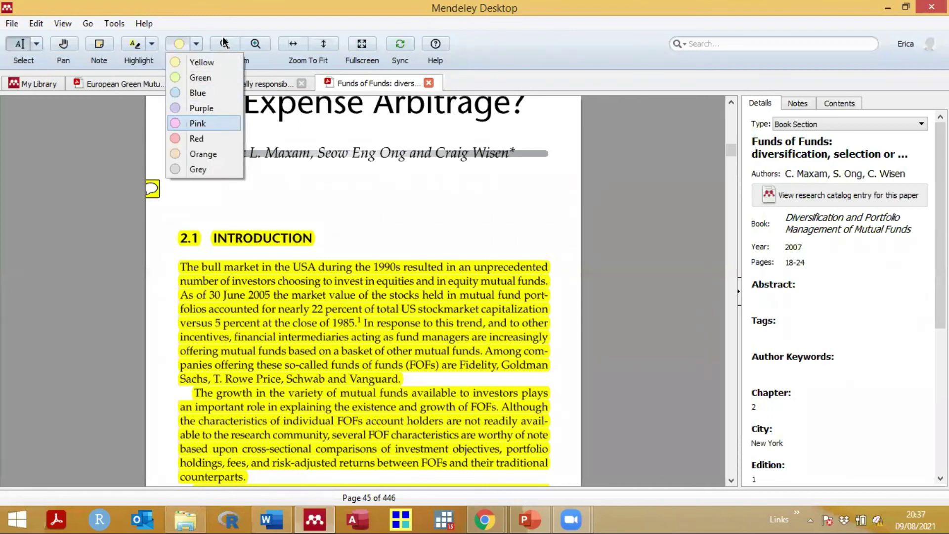
{"action": "left_click", "coordinate": [354, 59]}
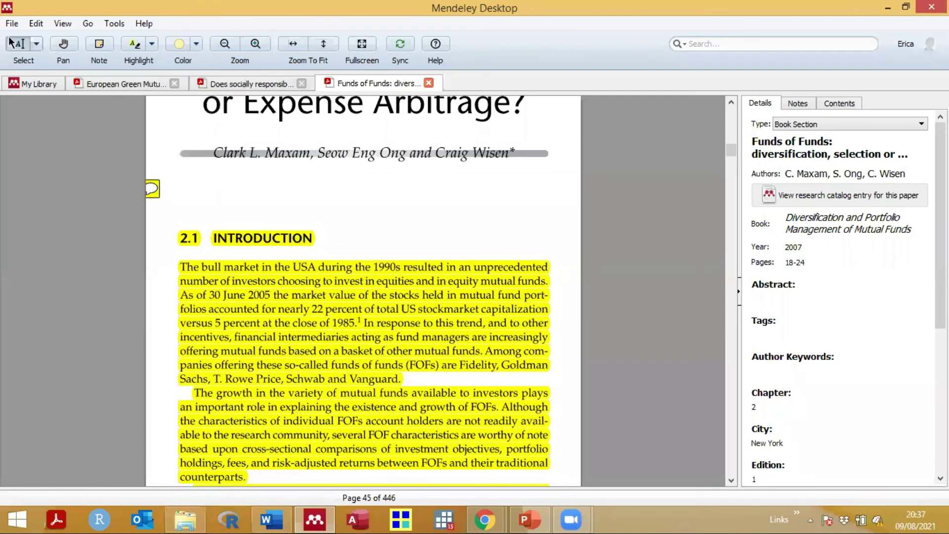
{"action": "key", "text": "alt+e"}
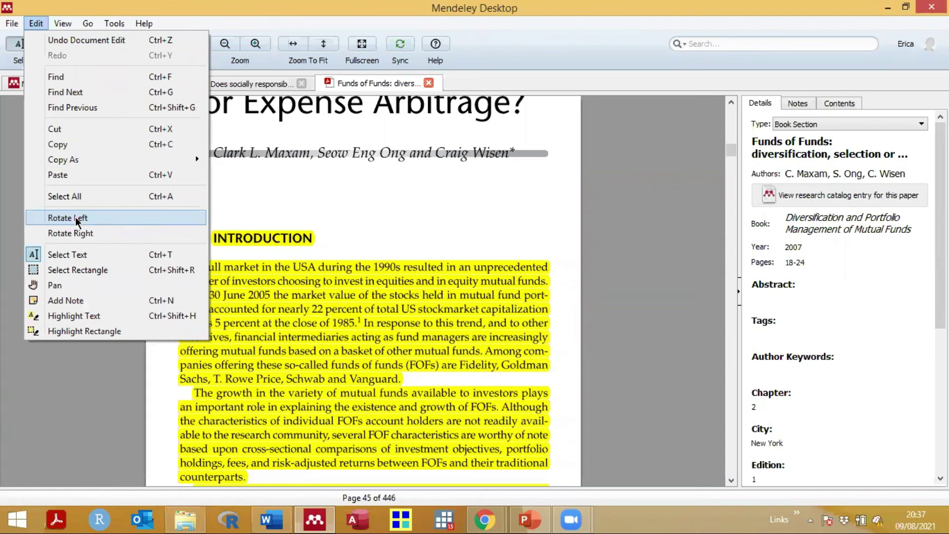
{"action": "left_click", "coordinate": [63, 25]}
{"action": "left_click", "coordinate": [63, 25]}
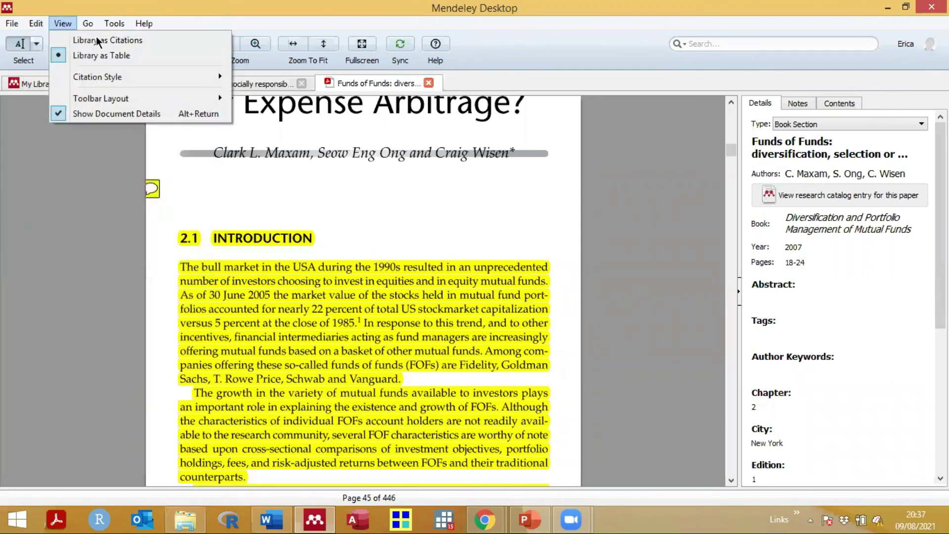
Step: Return to the Minicurso document list and choose View > Library as Citations
{"action": "left_click", "coordinate": [37, 81]}
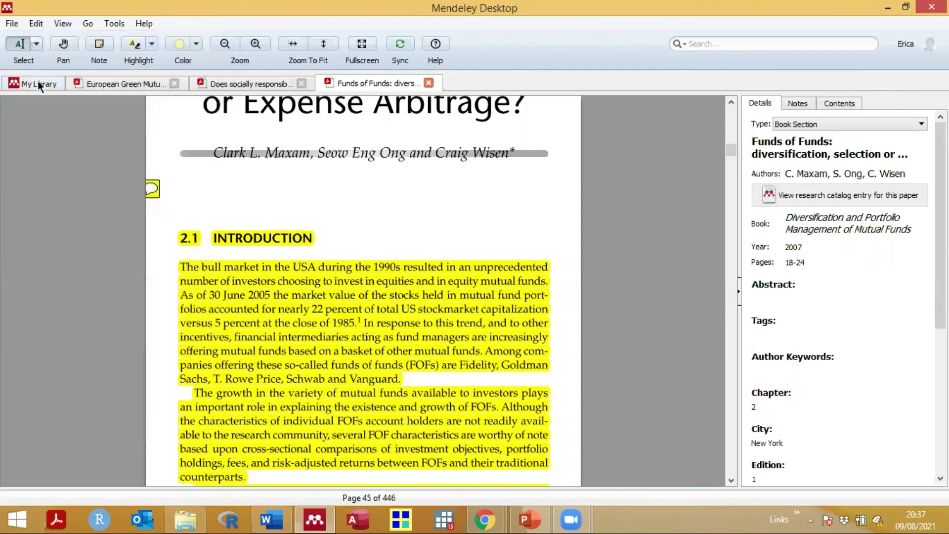
{"action": "left_click", "coordinate": [37, 81]}
{"action": "left_click", "coordinate": [71, 24]}
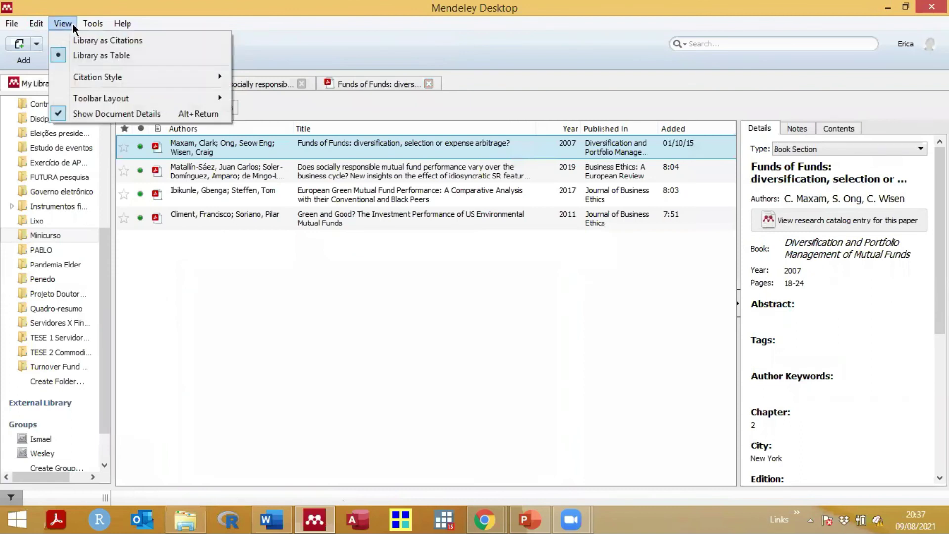
{"action": "left_click", "coordinate": [369, 255]}
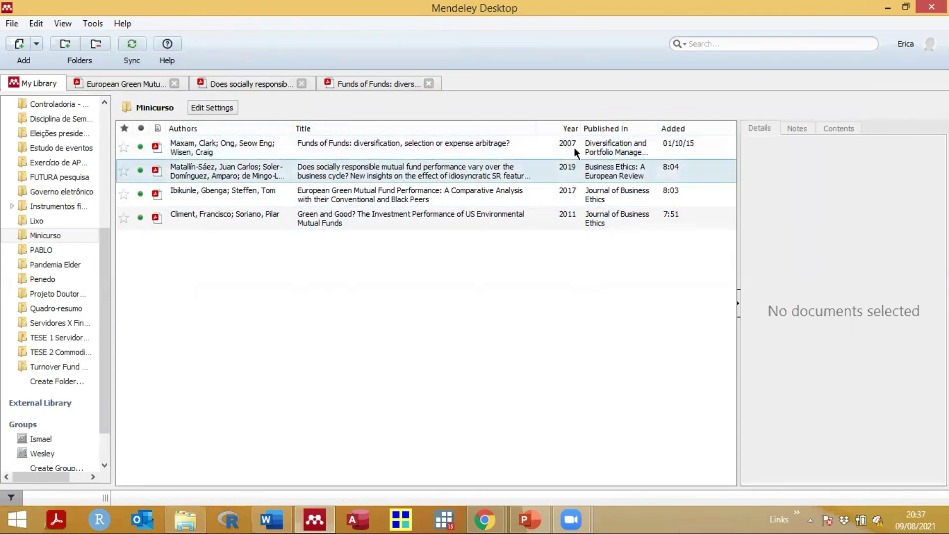
{"action": "left_click", "coordinate": [69, 23]}
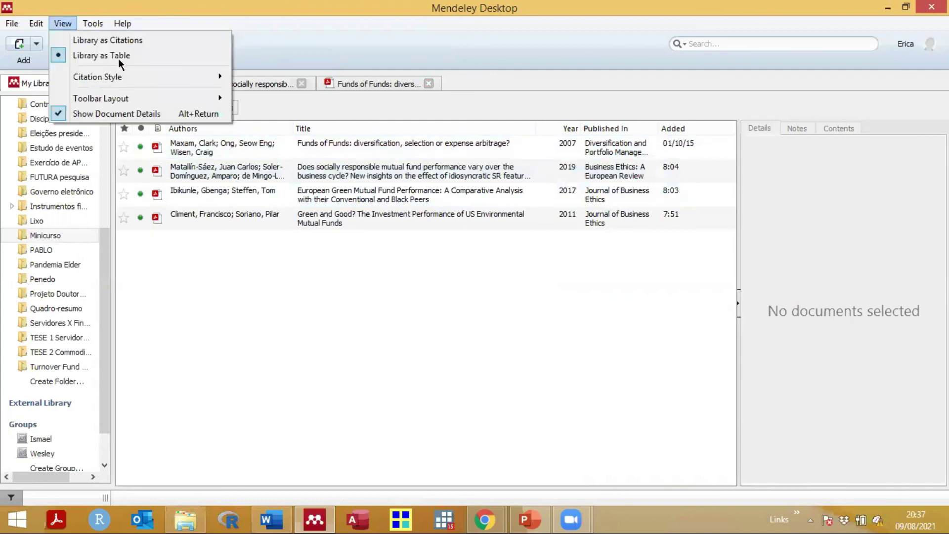
{"action": "left_click", "coordinate": [116, 40]}
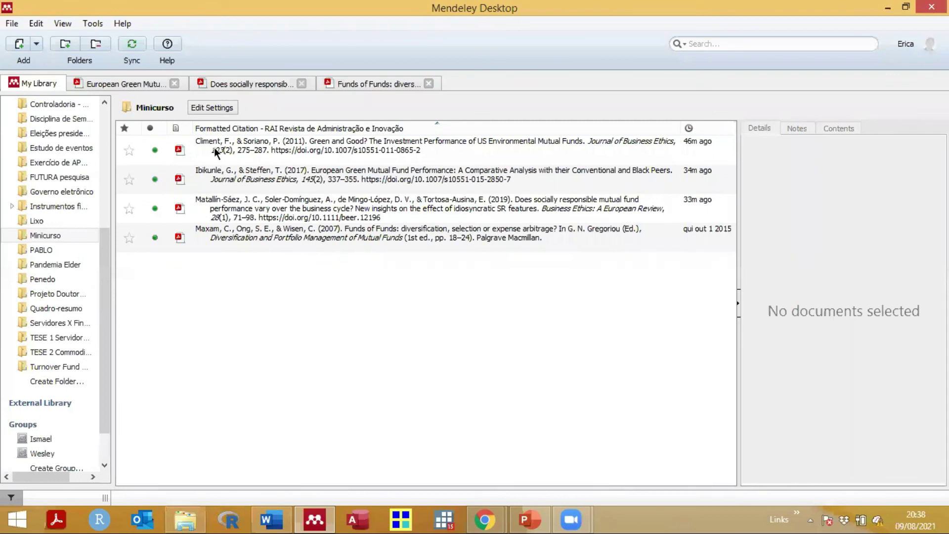
Step: Check the Ibikunle 2017 reference's details in Mendeley, then hide Mendeley to return to EXEMPLOS
{"action": "left_click", "coordinate": [271, 519]}
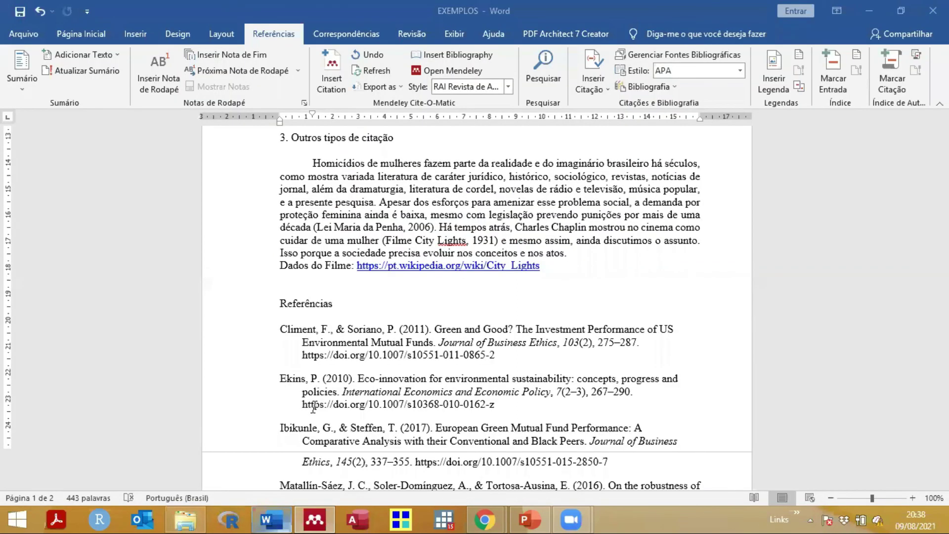
{"action": "scroll", "coordinate": [289, 295], "scroll_direction": "down", "scroll_amount": 3}
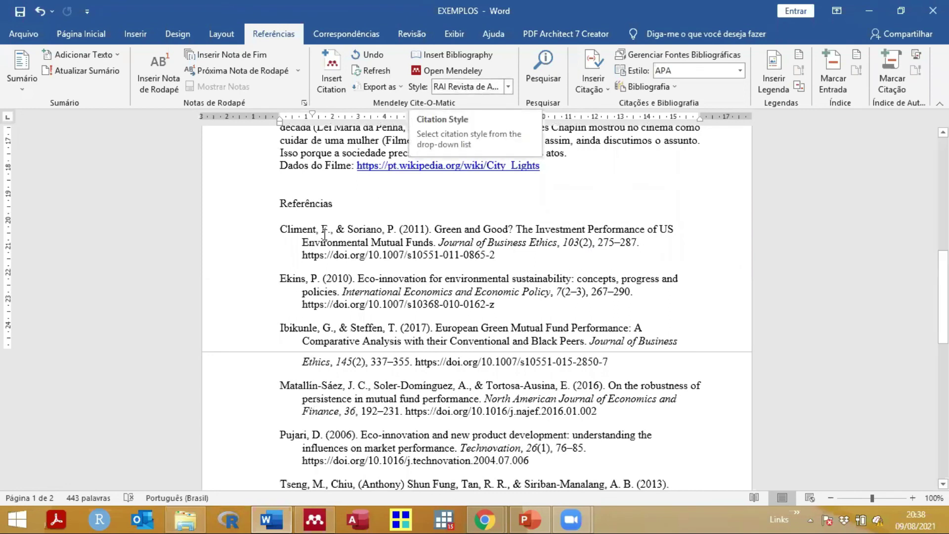
{"action": "left_click", "coordinate": [314, 519]}
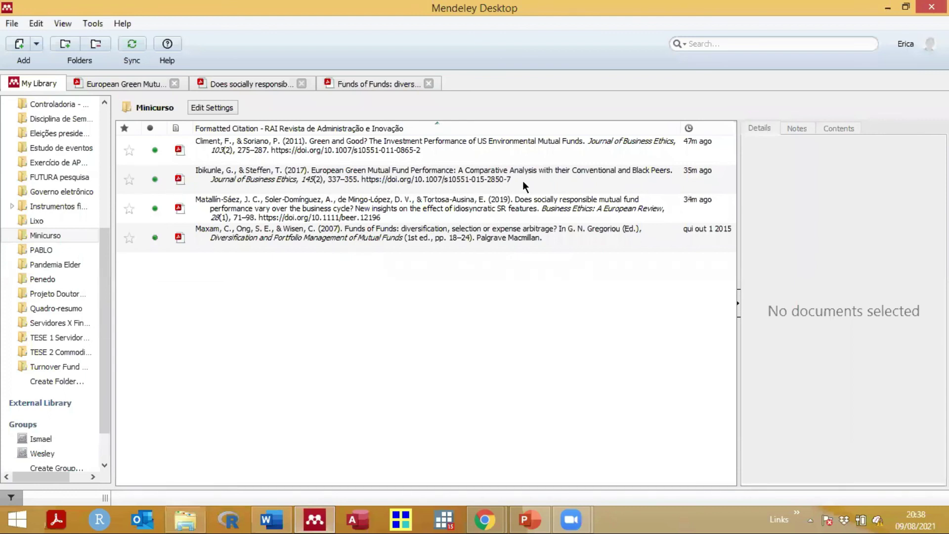
{"action": "left_click", "coordinate": [416, 175]}
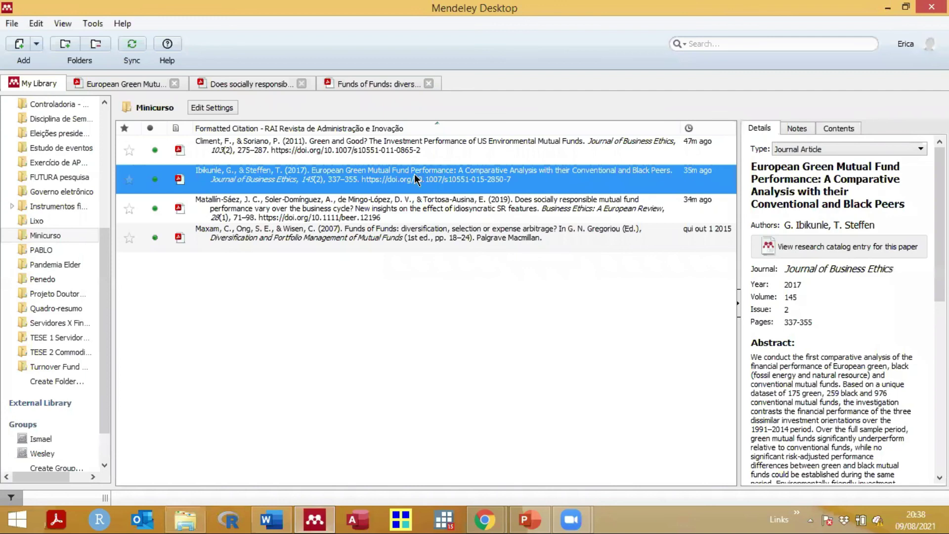
{"action": "left_click", "coordinate": [345, 322]}
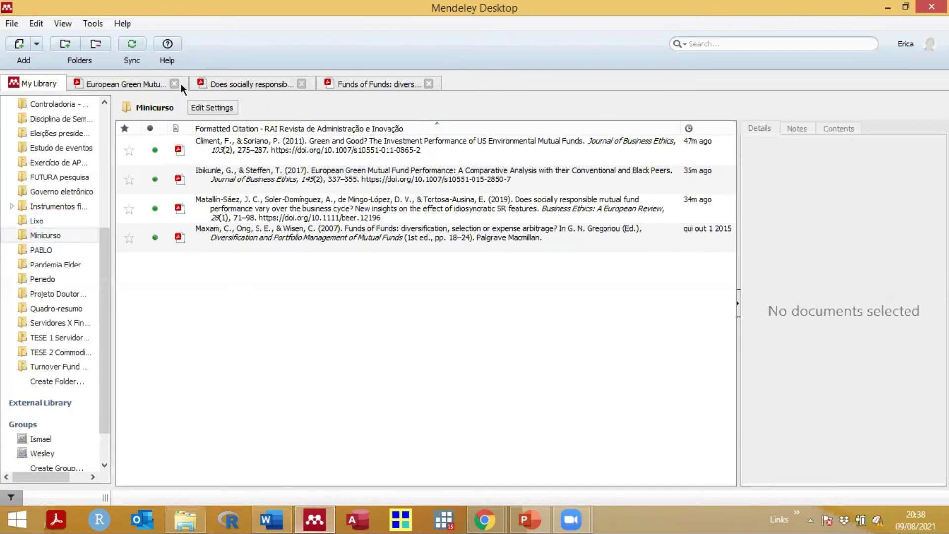
{"action": "left_click", "coordinate": [321, 517]}
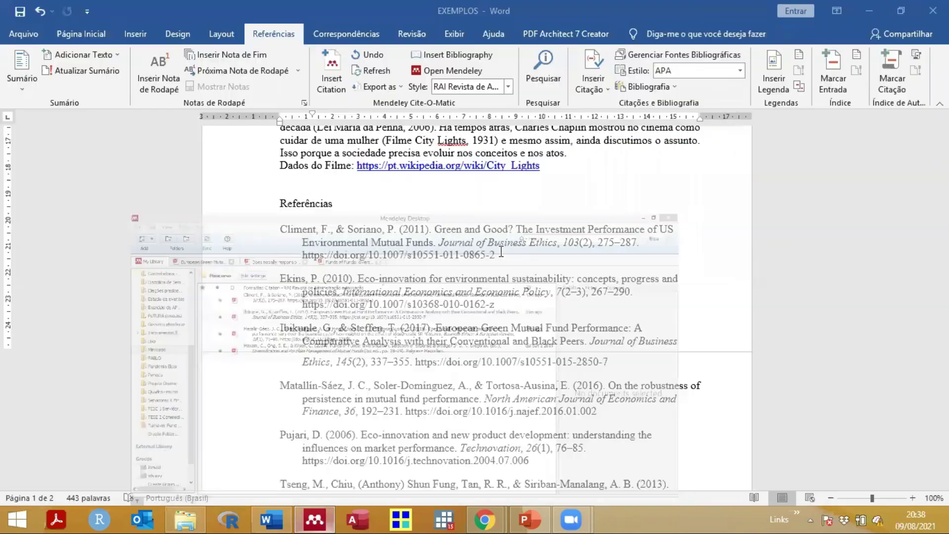
Step: Highlight the (Lei Maria da Penha, 2006) and (Filme City Lights, 1931) citations in section 3
{"action": "scroll", "coordinate": [504, 250], "scroll_direction": "up", "scroll_amount": 3}
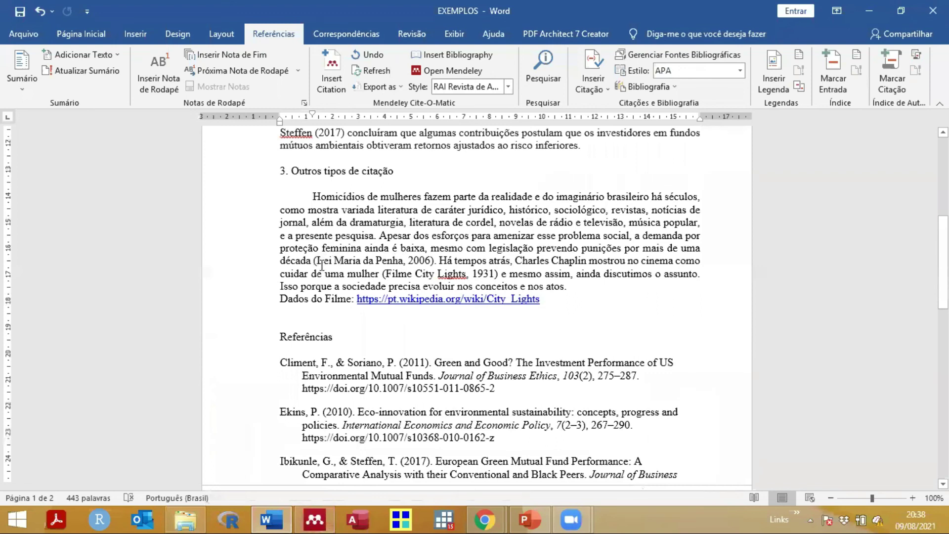
{"action": "left_click_drag", "start_coordinate": [314, 260], "coordinate": [431, 261]}
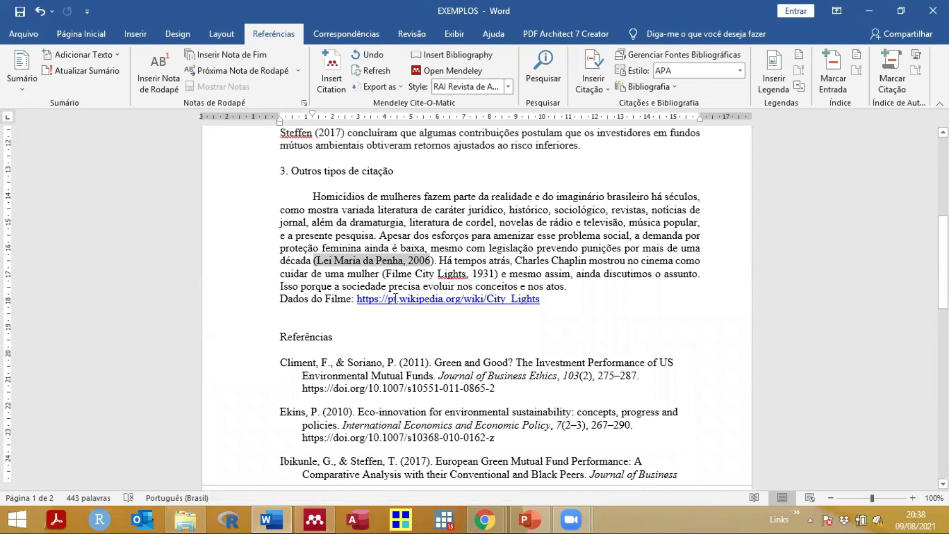
{"action": "left_click", "coordinate": [384, 273]}
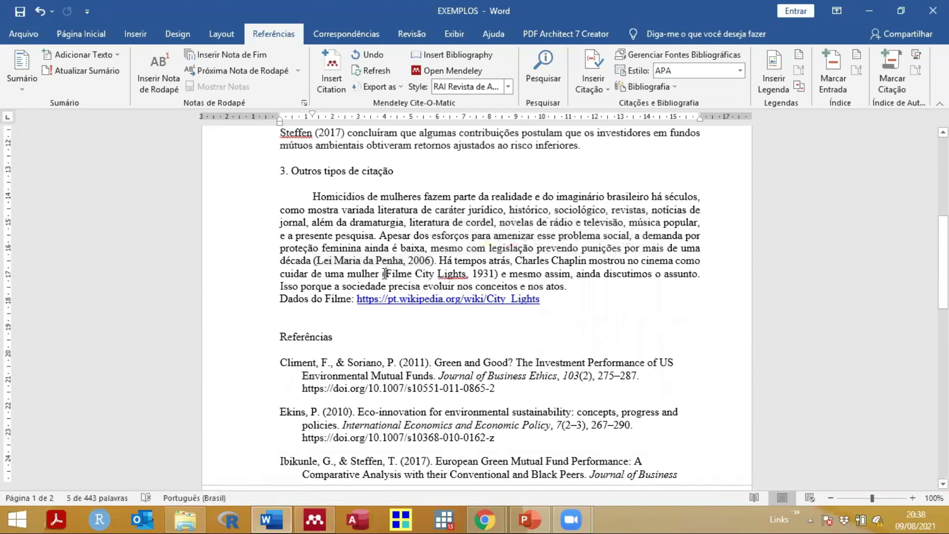
{"action": "left_click_drag", "start_coordinate": [382, 273], "coordinate": [498, 275]}
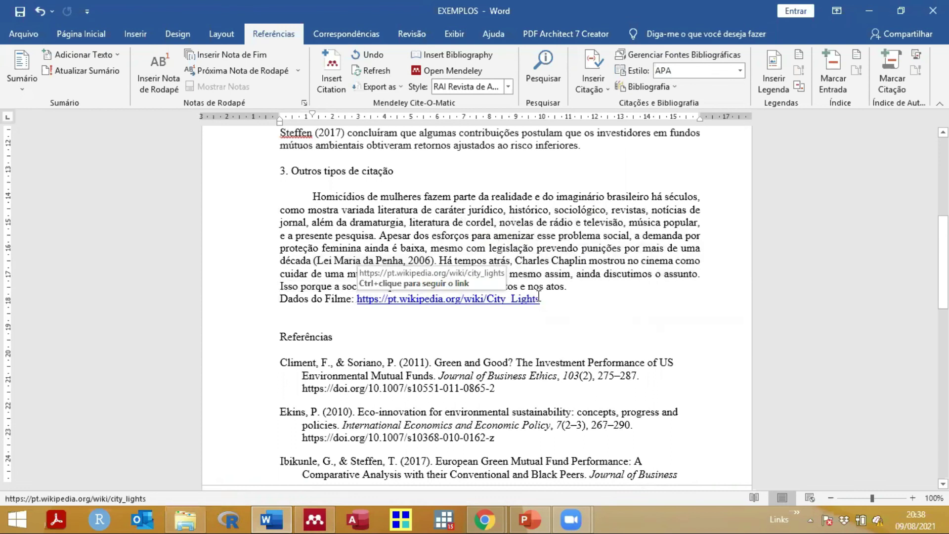
Step: Copy the Wikipedia link after 'Dados do Filme:' and paste it into Chrome's address bar
{"action": "left_click_drag", "start_coordinate": [541, 298], "coordinate": [357, 299]}
{"action": "key", "text": "ctrl+c"}
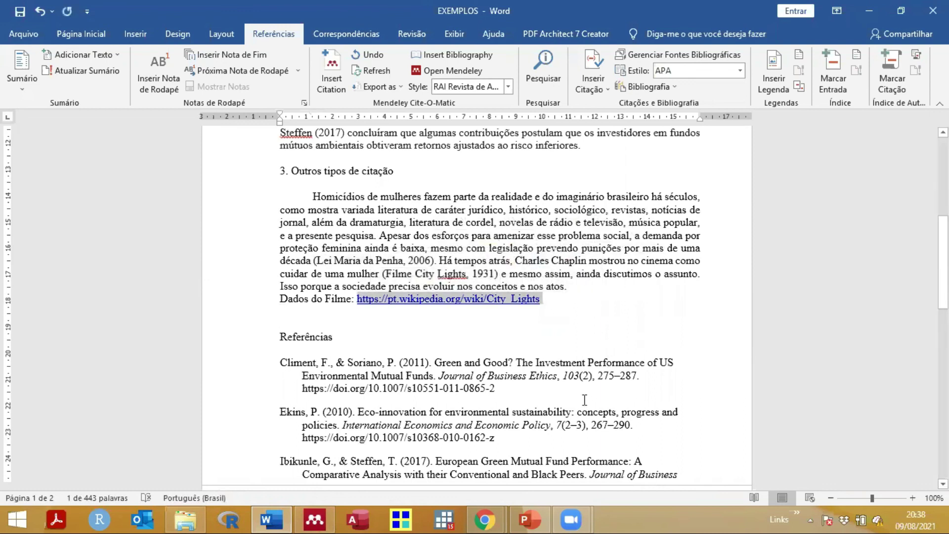
{"action": "left_click", "coordinate": [485, 519]}
{"action": "left_click", "coordinate": [412, 36]}
{"action": "key", "text": "ctrl+v"}
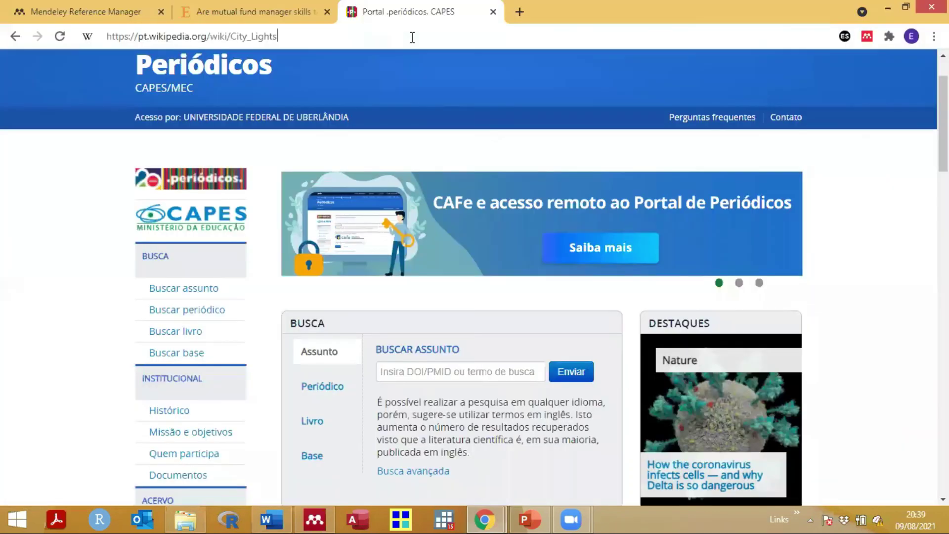
Step: Load the Portuguese Wikipedia City Lights article, skim the 1931 Chaplin film details, and return to Mendeley
{"action": "key", "text": "Return"}
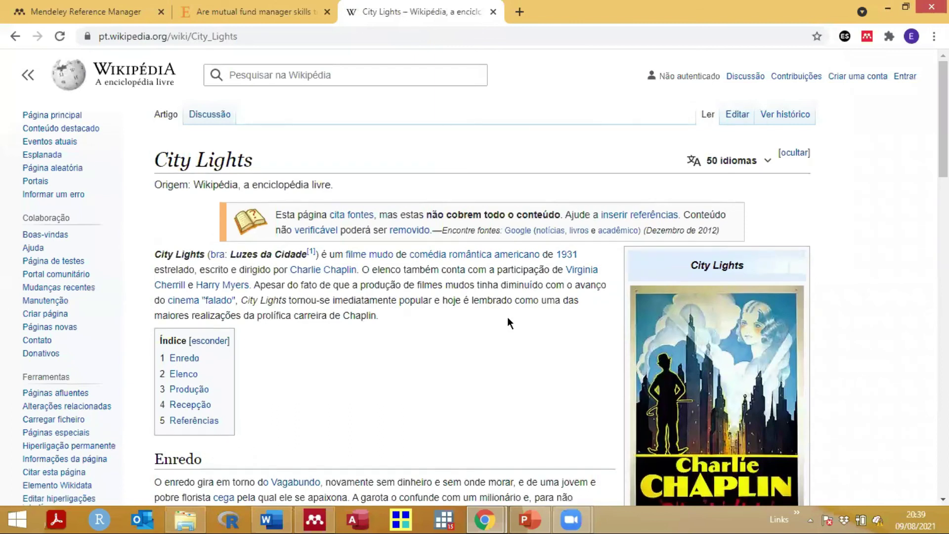
{"action": "scroll", "coordinate": [509, 323], "scroll_direction": "down", "scroll_amount": 1}
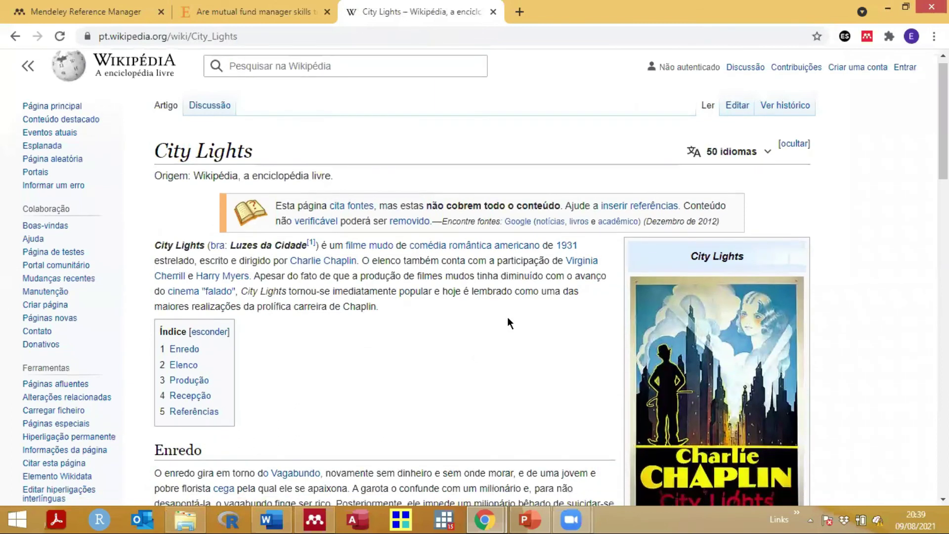
{"action": "scroll", "coordinate": [509, 324], "scroll_direction": "down", "scroll_amount": 3}
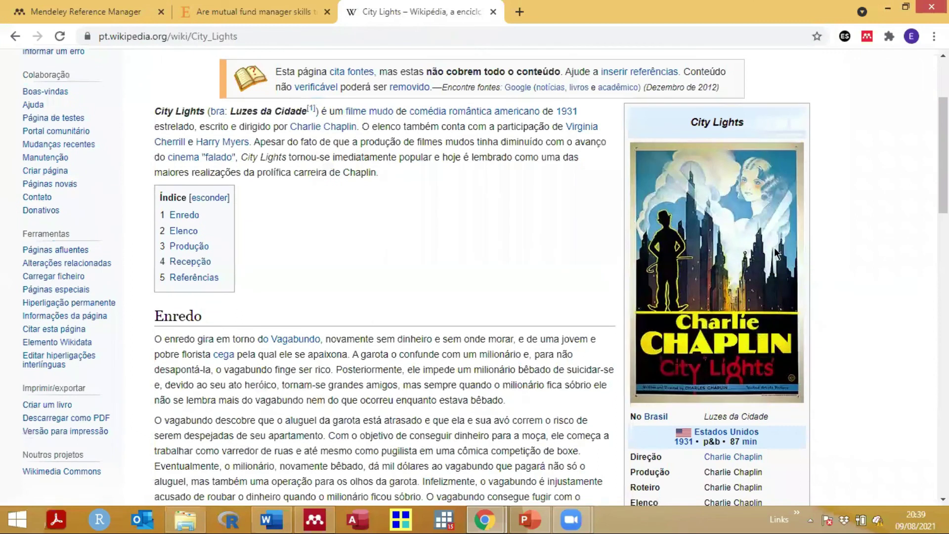
{"action": "scroll", "coordinate": [775, 253], "scroll_direction": "down", "scroll_amount": 4}
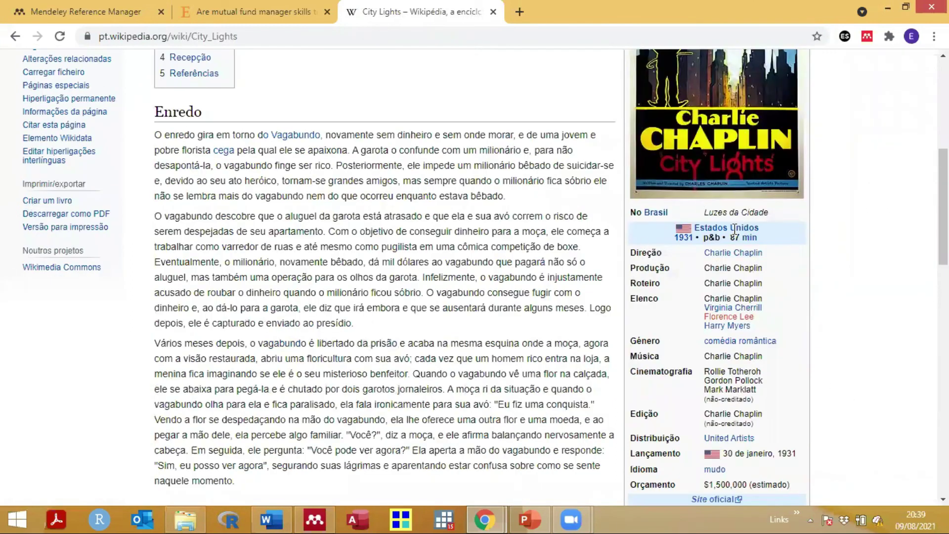
{"action": "left_click", "coordinate": [315, 519]}
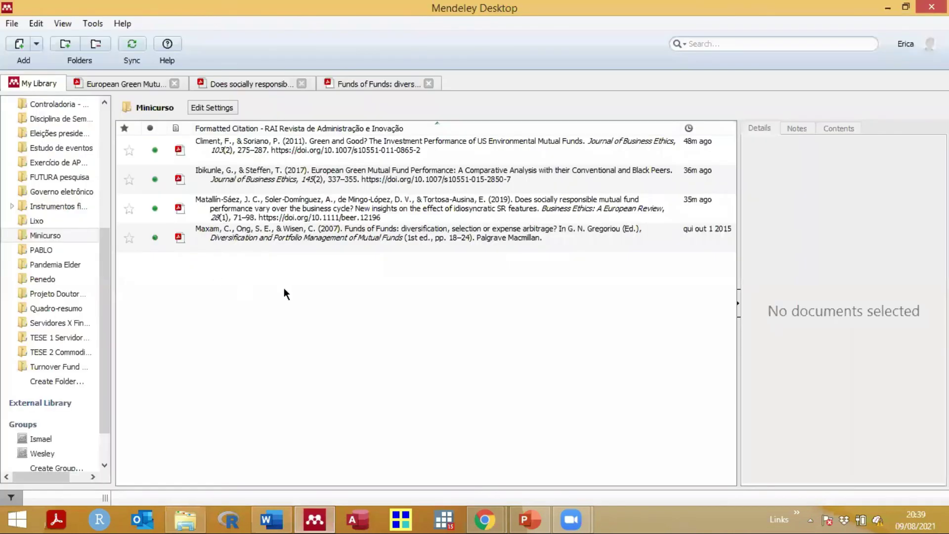
Step: Choose Add Entry Manually from Mendeley's Add menu to open a blank New Document form
{"action": "left_click", "coordinate": [13, 25]}
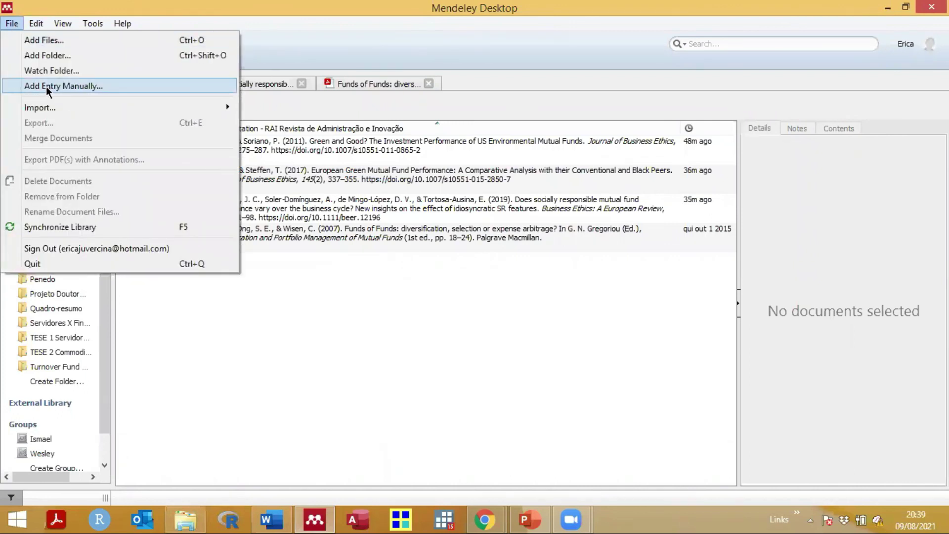
{"action": "left_click", "coordinate": [243, 307]}
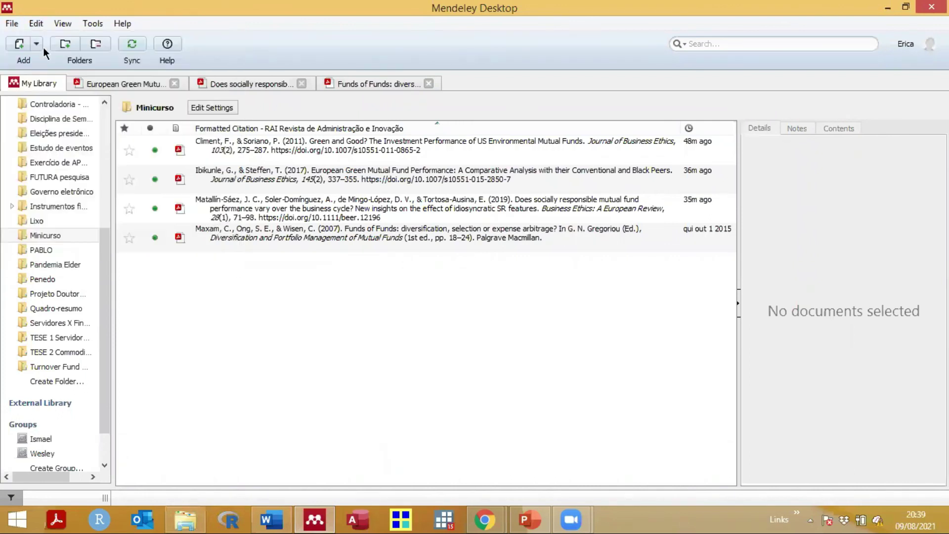
{"action": "left_click", "coordinate": [35, 45]}
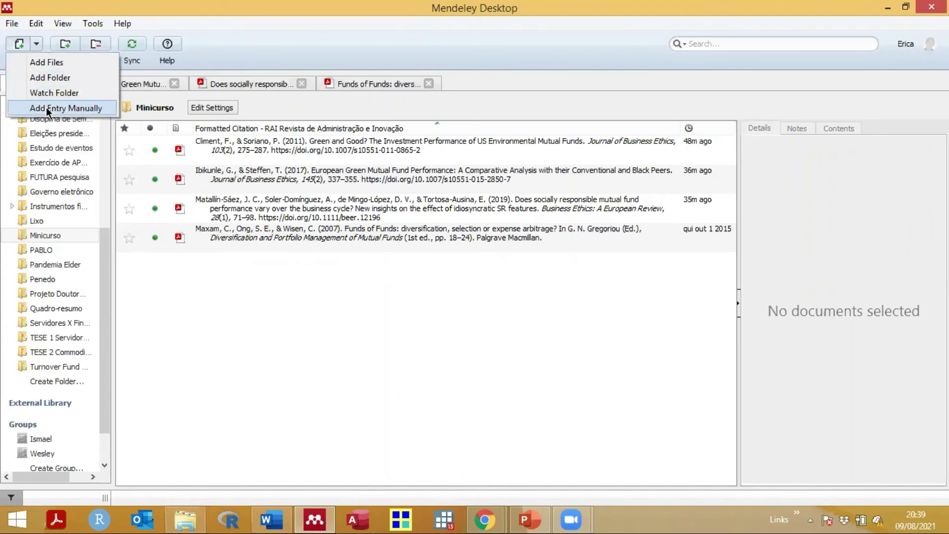
{"action": "left_click", "coordinate": [46, 107]}
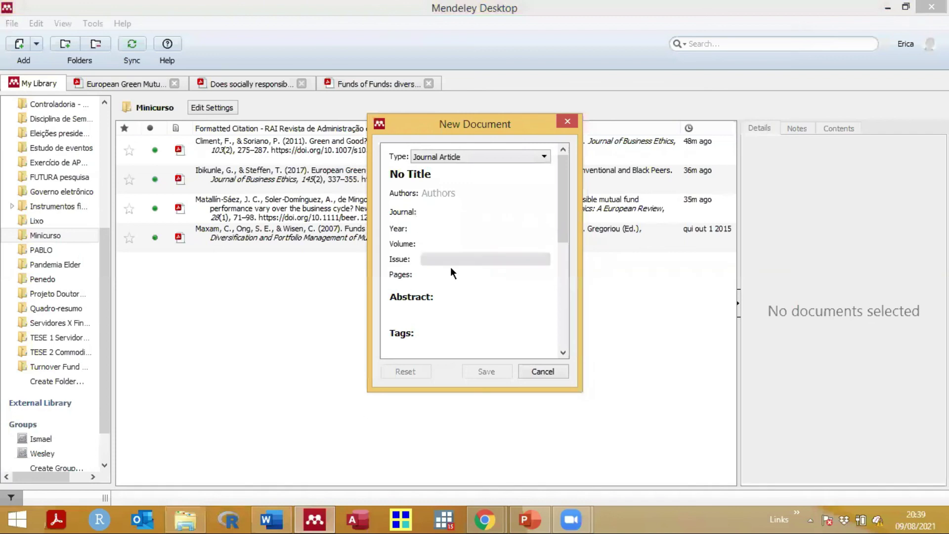
Step: Set the new reference's type to Film and its title to 'City Lights'
{"action": "left_click", "coordinate": [486, 156]}
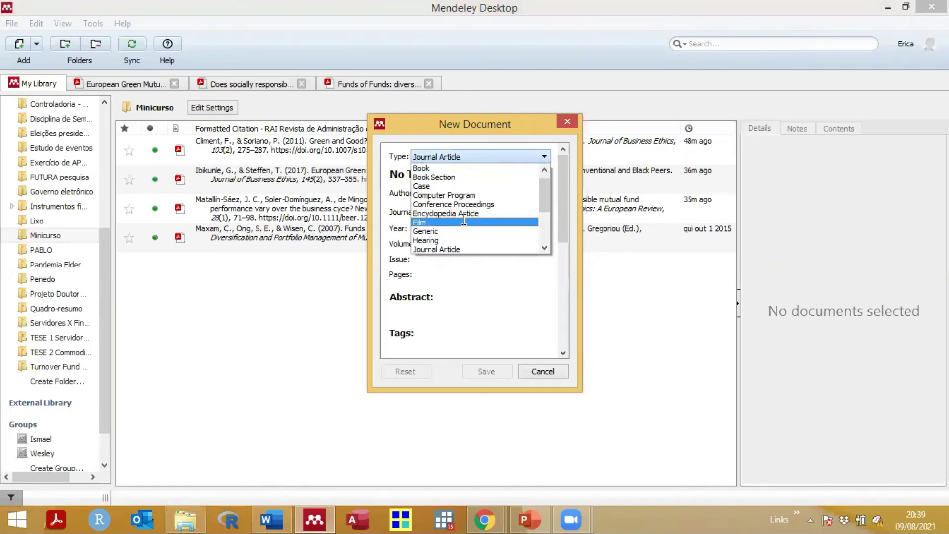
{"action": "left_click", "coordinate": [463, 221]}
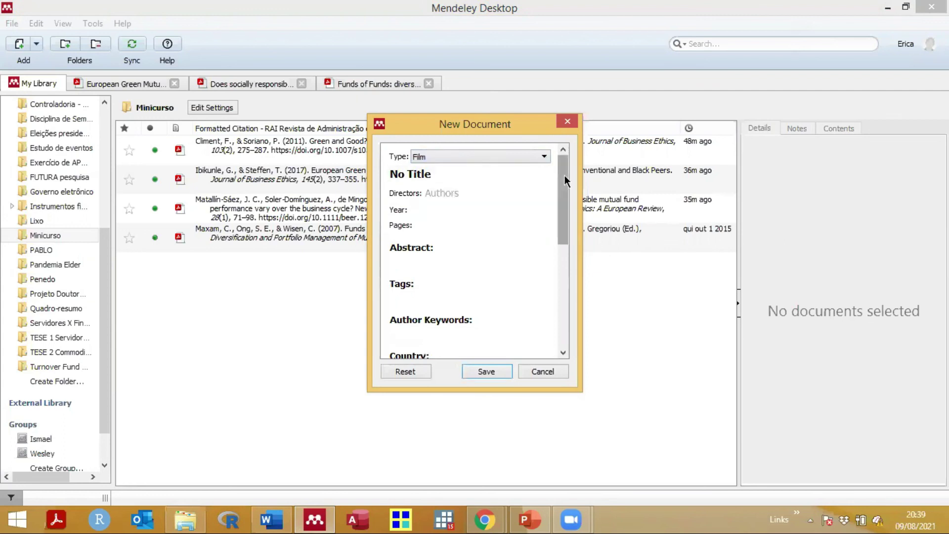
{"action": "left_click", "coordinate": [465, 174]}
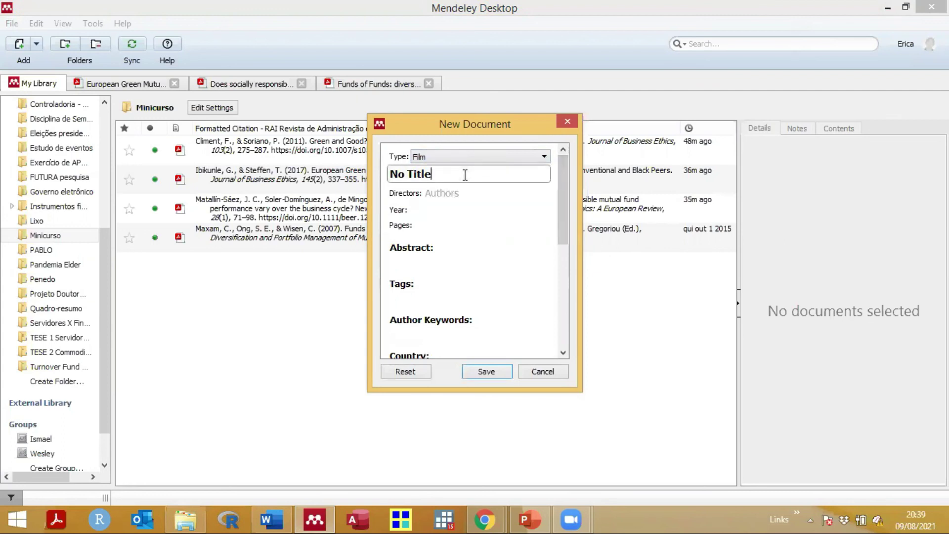
{"action": "key", "text": "BackSpace"}
{"action": "type", "text": "Ci"}
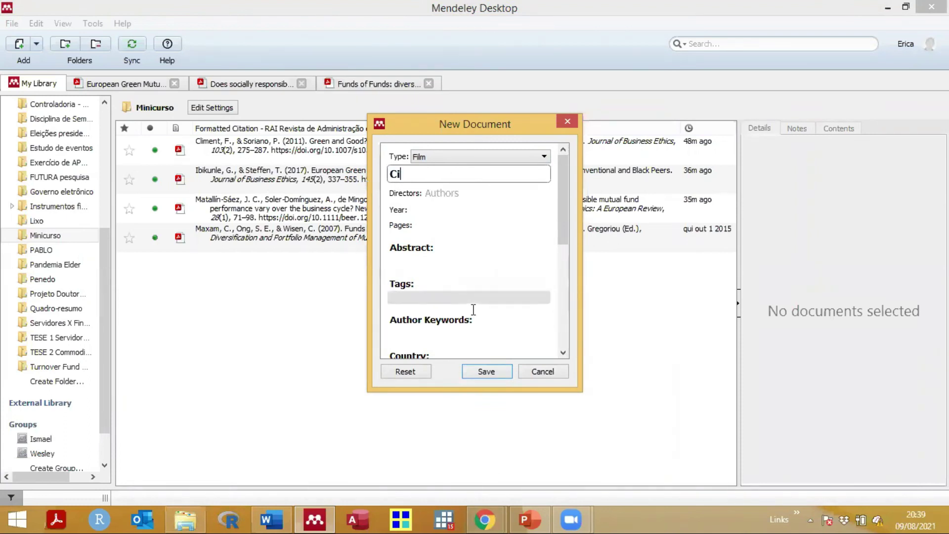
{"action": "type", "text": "ty Lights"}
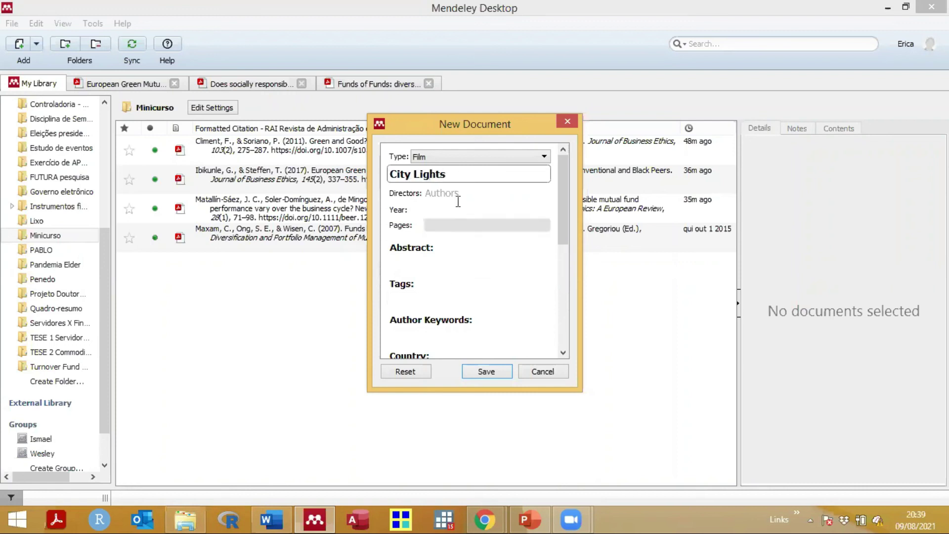
{"action": "key", "text": "Tab"}
Step: Enter Charles Chaplin as the film's director after checking the browser
{"action": "left_click", "coordinate": [485, 517]}
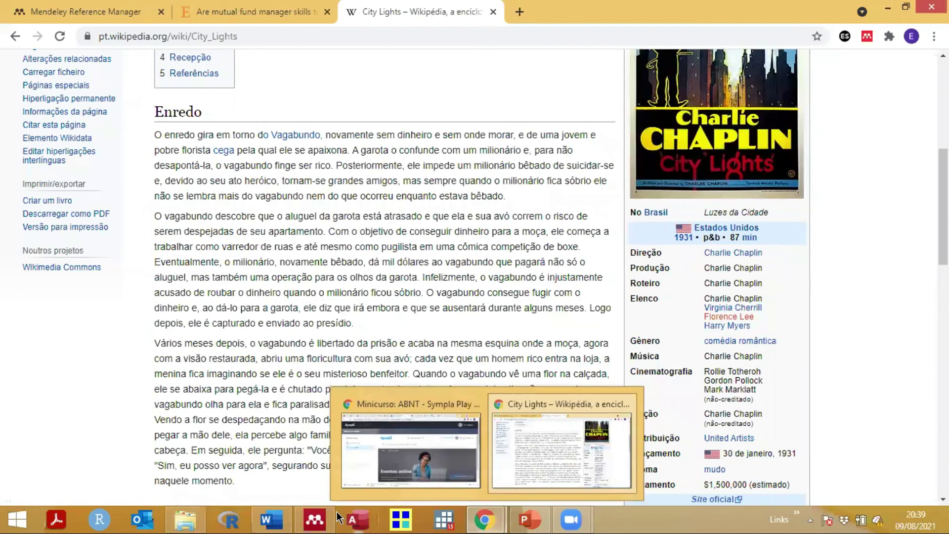
{"action": "left_click", "coordinate": [316, 519]}
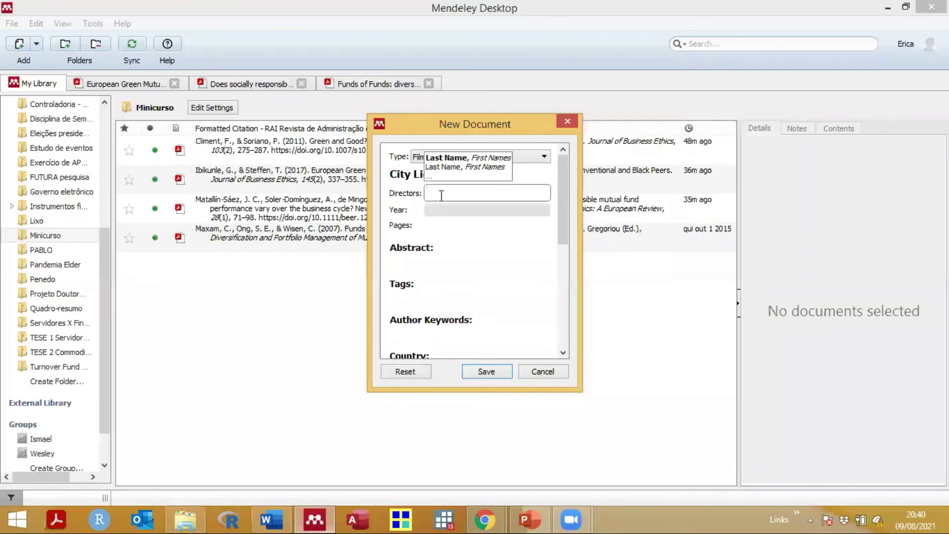
{"action": "type", "text": "Charles "}
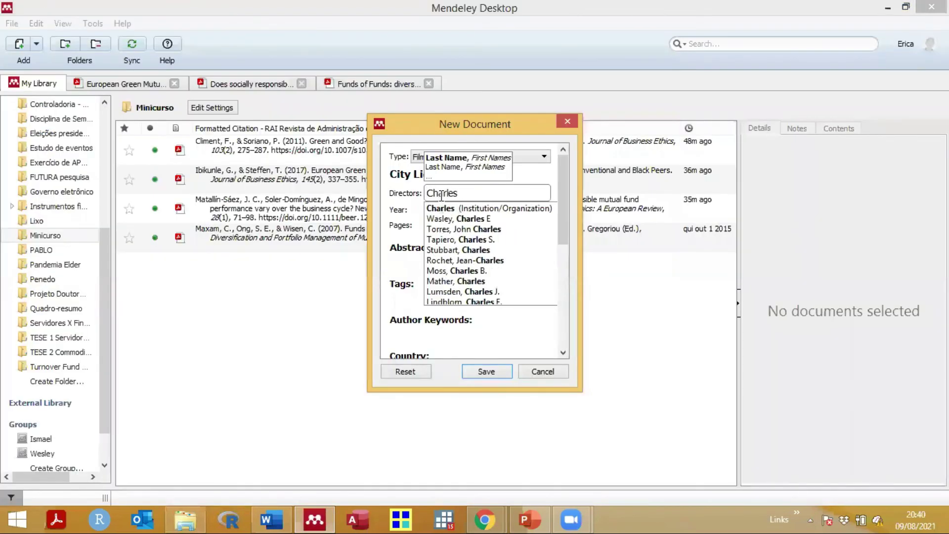
{"action": "type", "text": "Chaplin"}
{"action": "key", "text": "Return"}
Step: Set the film's year to 1931 after checking the release year
{"action": "left_click", "coordinate": [469, 209]}
{"action": "type", "text": "198"}
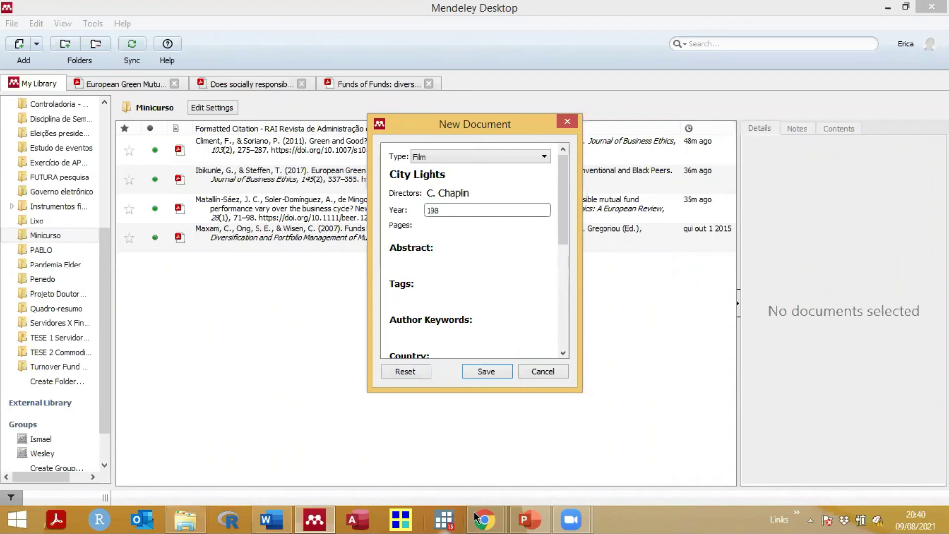
{"action": "left_click", "coordinate": [485, 519]}
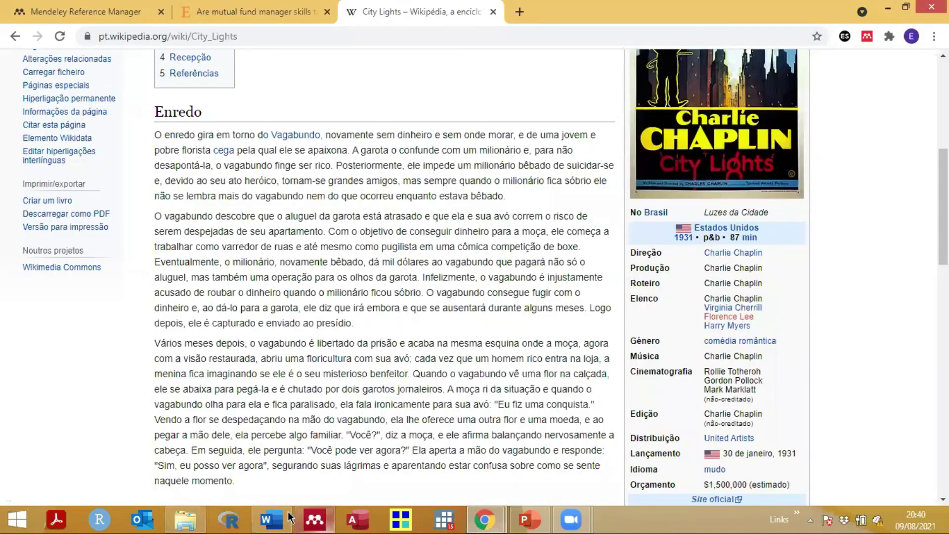
{"action": "left_click", "coordinate": [283, 518]}
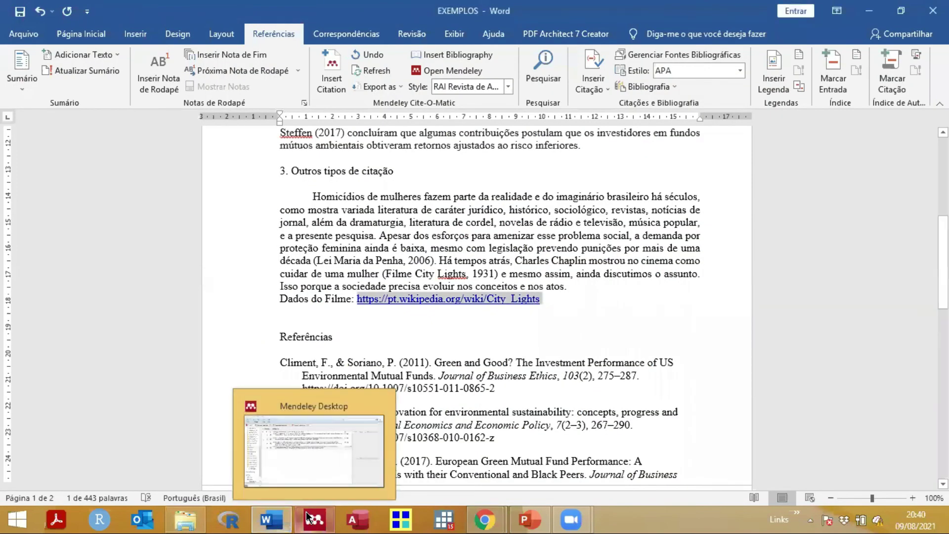
{"action": "left_click", "coordinate": [307, 518]}
{"action": "key", "text": "BackSpace"}
{"action": "type", "text": "31"}
{"action": "left_click", "coordinate": [490, 226]}
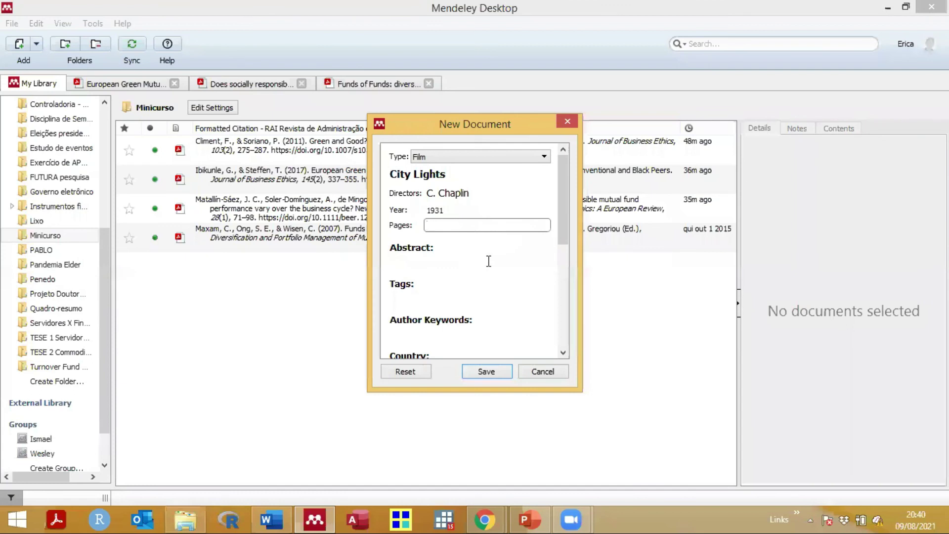
Step: Review the country, distributor and DOI fields, then save the City Lights film entry
{"action": "scroll", "coordinate": [489, 261], "scroll_direction": "down", "scroll_amount": 3}
{"action": "scroll", "coordinate": [445, 238], "scroll_direction": "down", "scroll_amount": 3}
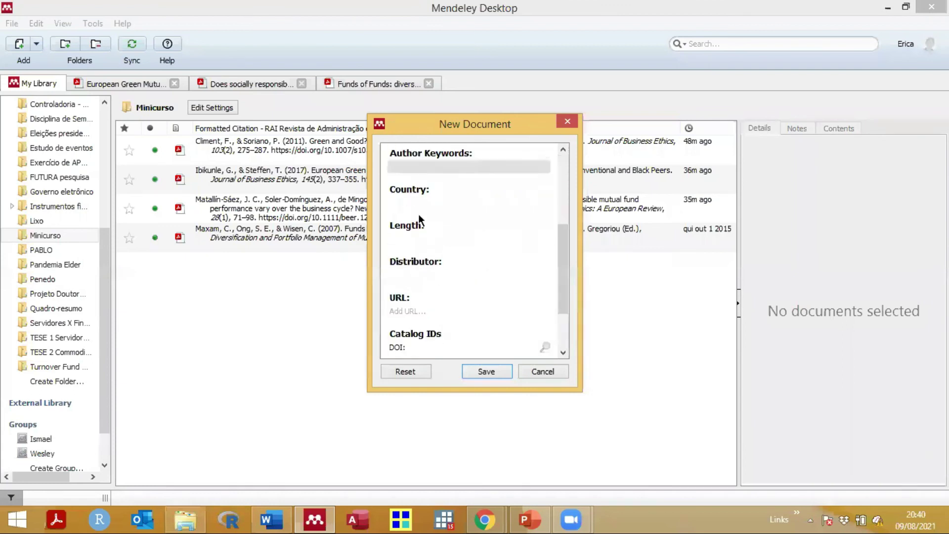
{"action": "left_click", "coordinate": [407, 202]}
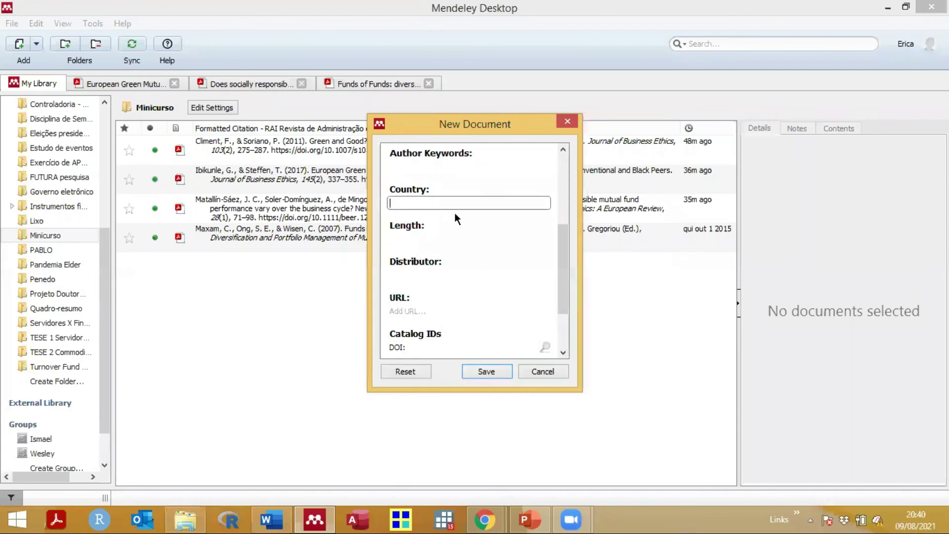
{"action": "left_click", "coordinate": [417, 274]}
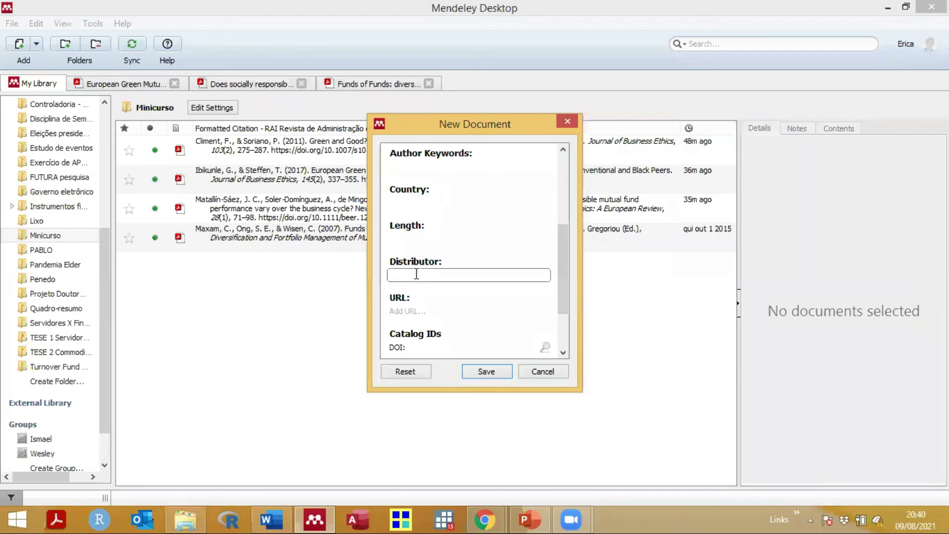
{"action": "scroll", "coordinate": [434, 266], "scroll_direction": "down", "scroll_amount": 2}
{"action": "left_click", "coordinate": [425, 267]}
{"action": "scroll", "coordinate": [425, 266], "scroll_direction": "up", "scroll_amount": 3}
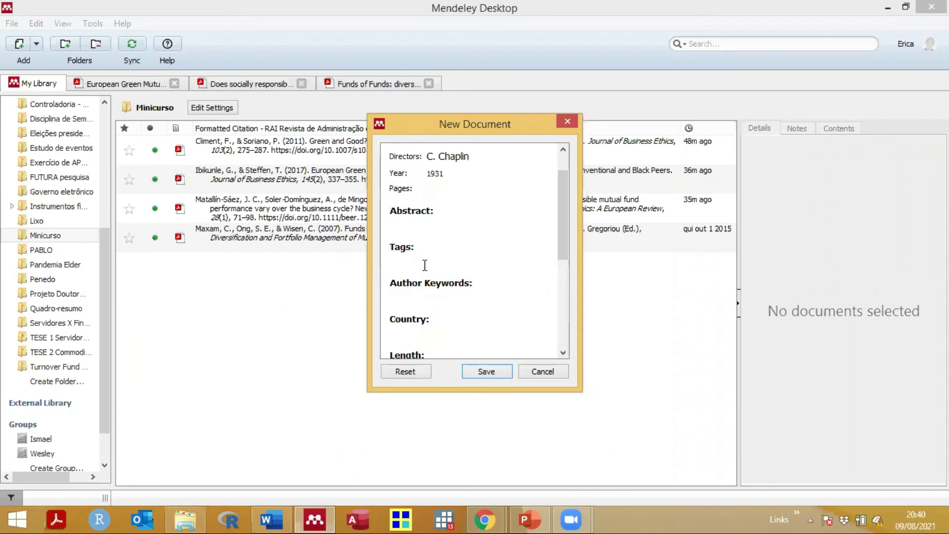
{"action": "left_click", "coordinate": [489, 376]}
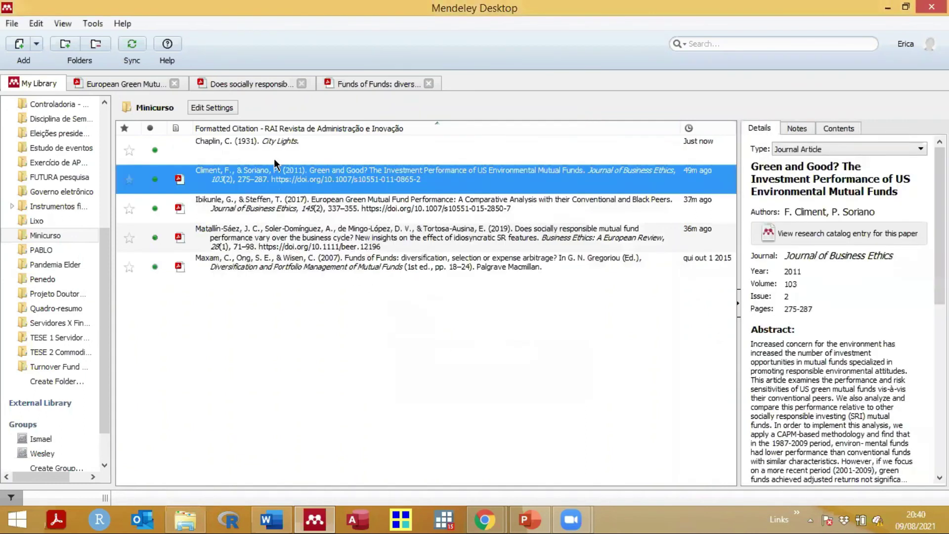
Step: Switch Mendeley's library to Library as Table, review the City Lights entry, then return to Word
{"action": "left_click", "coordinate": [277, 148]}
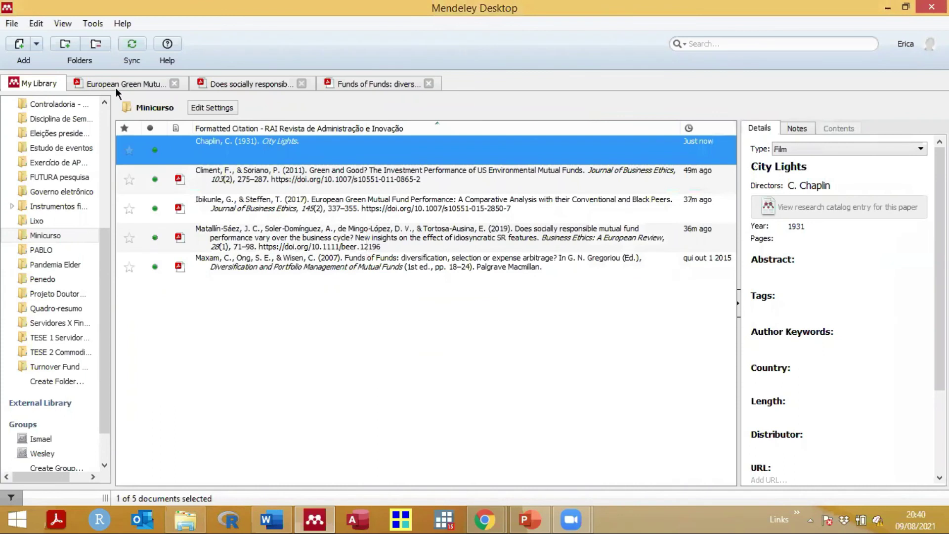
{"action": "left_click", "coordinate": [63, 23]}
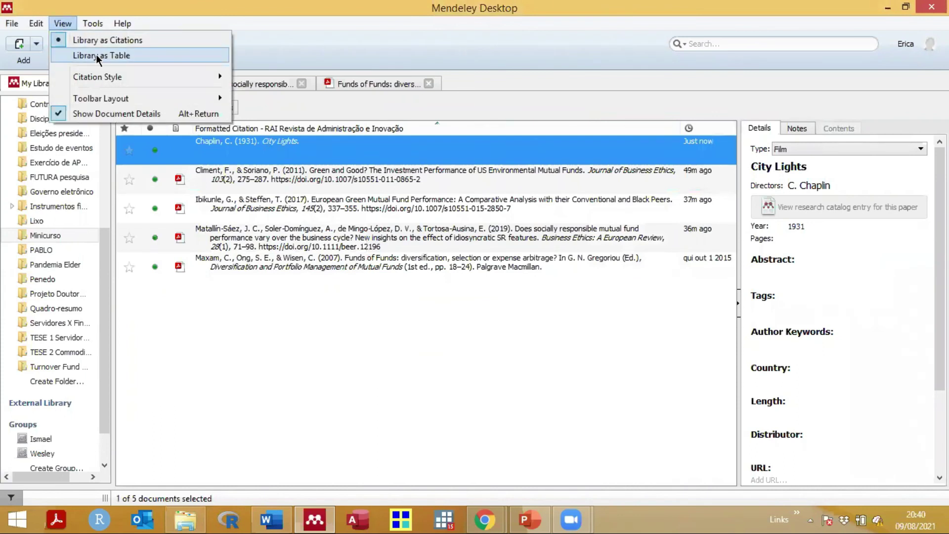
{"action": "left_click", "coordinate": [96, 54]}
{"action": "left_click", "coordinate": [394, 279]}
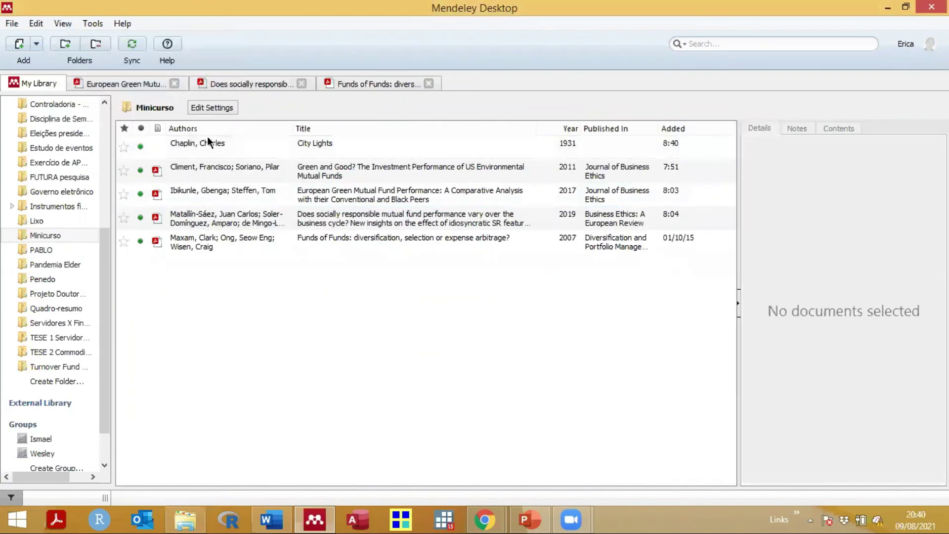
{"action": "left_click", "coordinate": [352, 147]}
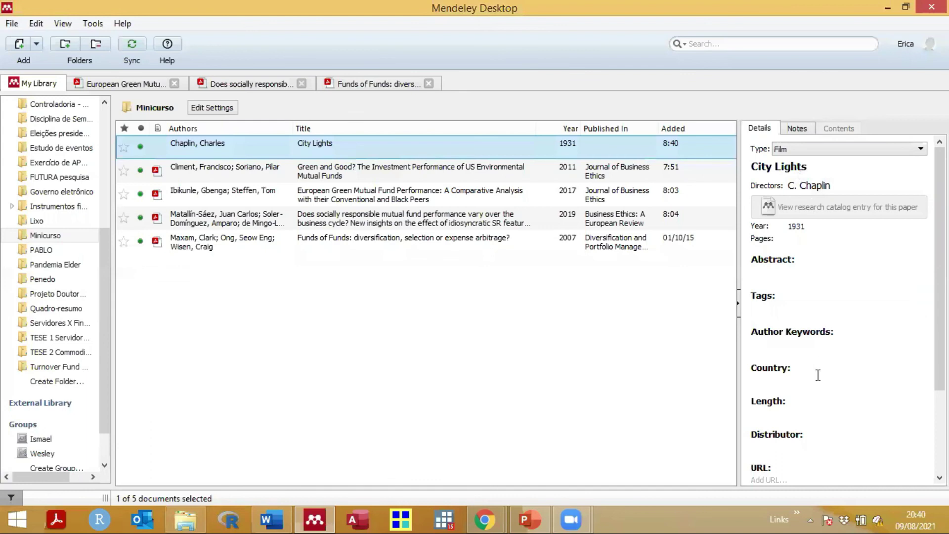
{"action": "scroll", "coordinate": [818, 375], "scroll_direction": "down", "scroll_amount": 3}
{"action": "key", "text": "alt+Tab"}
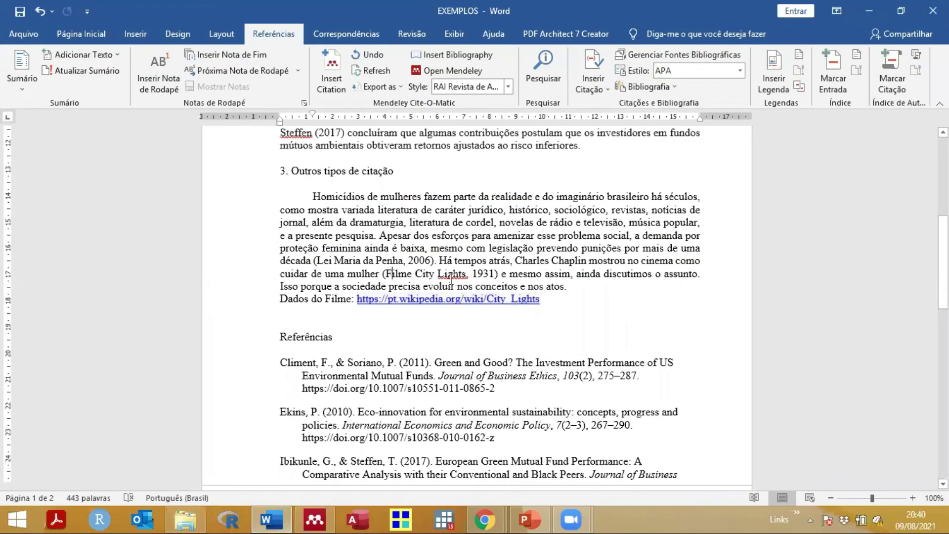
Step: Insert a Mendeley citation for Chaplin's City Lights in place of the 'Filme City Lights,' text
{"action": "left_click_drag", "start_coordinate": [450, 279], "coordinate": [398, 278]}
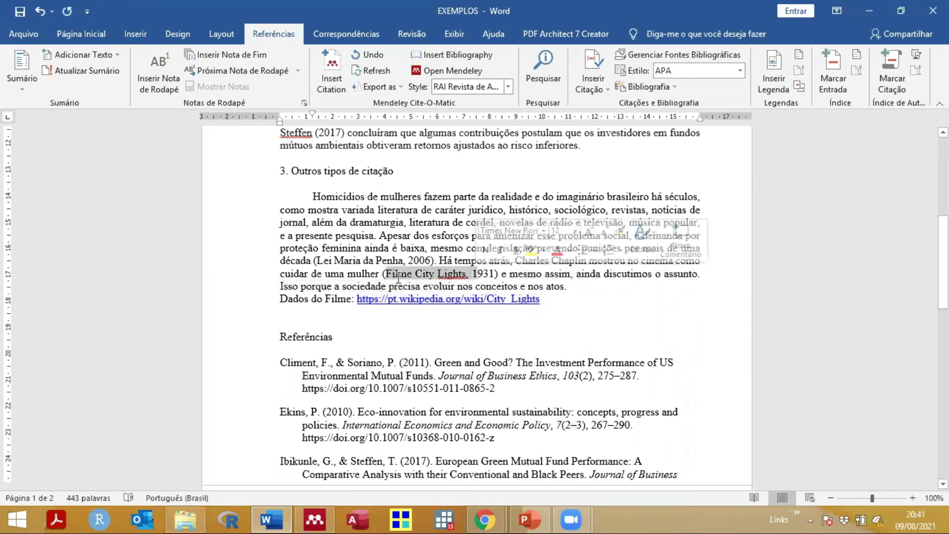
{"action": "key", "text": "Left"}
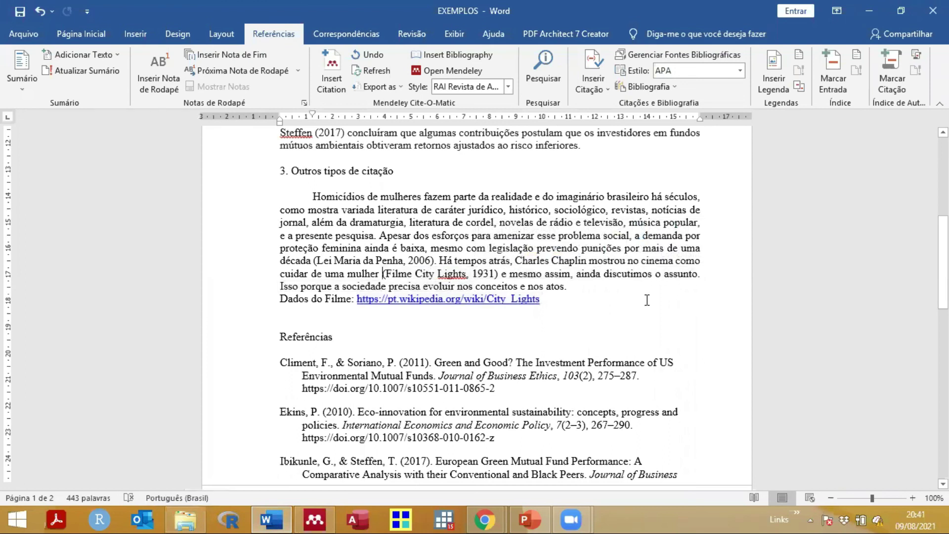
{"action": "left_click", "coordinate": [330, 72]}
{"action": "type", "text": "cha"}
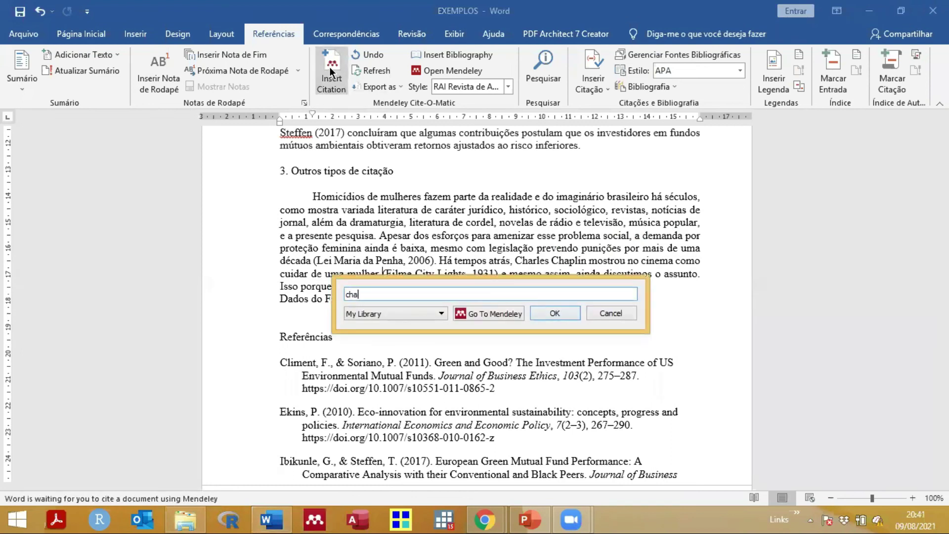
{"action": "type", "text": "rles chapli"}
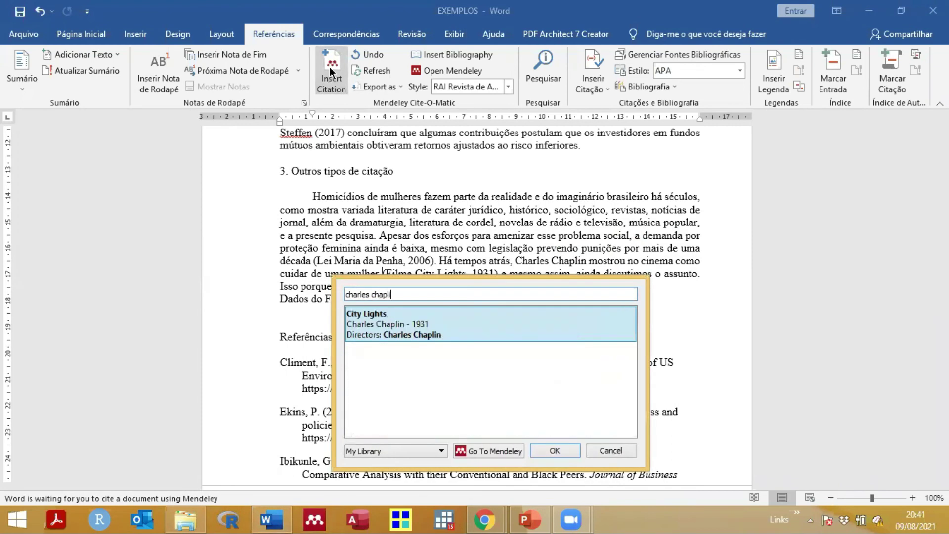
{"action": "left_click", "coordinate": [373, 322]}
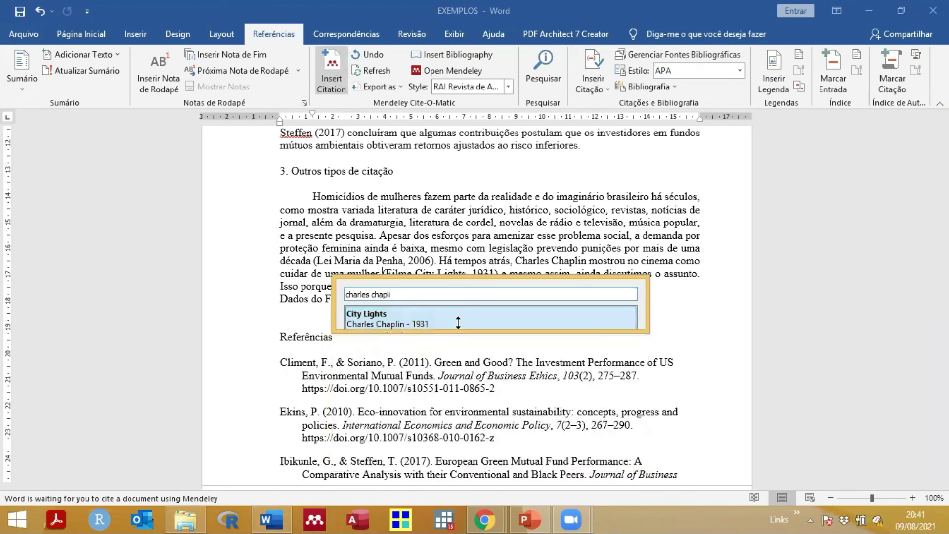
{"action": "left_click", "coordinate": [554, 313]}
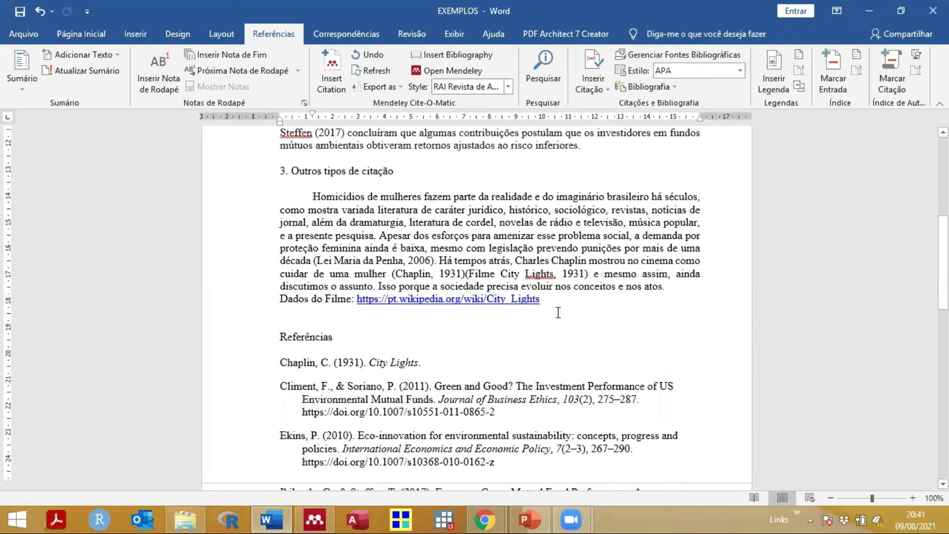
{"action": "key", "text": "Delete"}
{"action": "key", "text": "Delete"}
{"action": "key", "text": "Delete"}
{"action": "key", "text": "Delete"}
{"action": "key", "text": "Delete"}
{"action": "key", "text": "Delete"}
{"action": "key", "text": "Delete"}
{"action": "key", "text": "Delete"}
{"action": "key", "text": "Delete"}
{"action": "key", "text": "Delete"}
{"action": "key", "text": "Delete"}
{"action": "key", "text": "Delete"}
{"action": "key", "text": "Delete"}
{"action": "key", "text": "Delete"}
{"action": "key", "text": "Delete"}
{"action": "key", "text": "Delete"}
{"action": "key", "text": "Delete"}
{"action": "key", "text": "Delete"}
{"action": "key", "text": "Delete"}
{"action": "key", "text": "Delete"}
{"action": "key", "text": "Delete"}
{"action": "key", "text": "Delete"}
{"action": "key", "text": "Delete"}
{"action": "key", "text": "Delete"}
{"action": "key", "text": "Delete"}
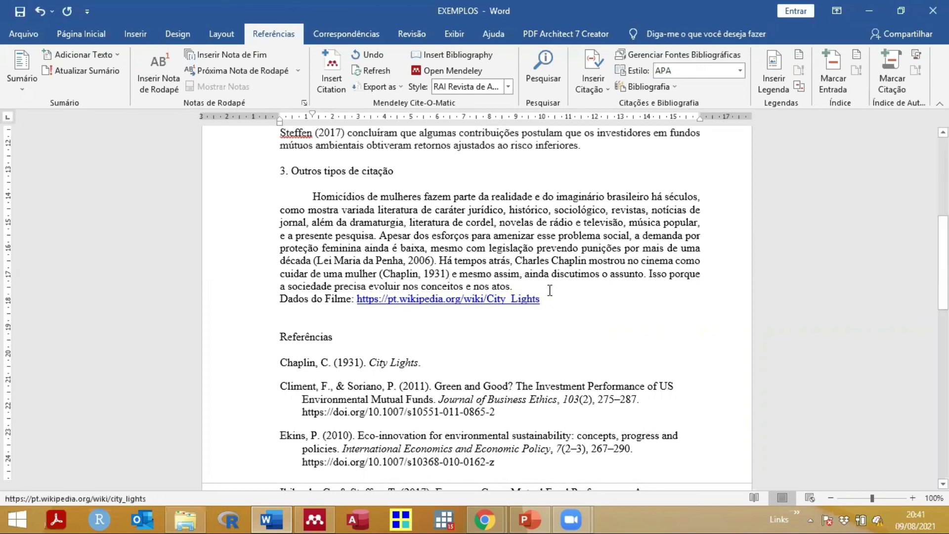
Step: Inspect the new Chaplin, C. (1931) reference entry and the (Chaplin, 1931) in-text citation
{"action": "scroll", "coordinate": [421, 295], "scroll_direction": "down", "scroll_amount": 1}
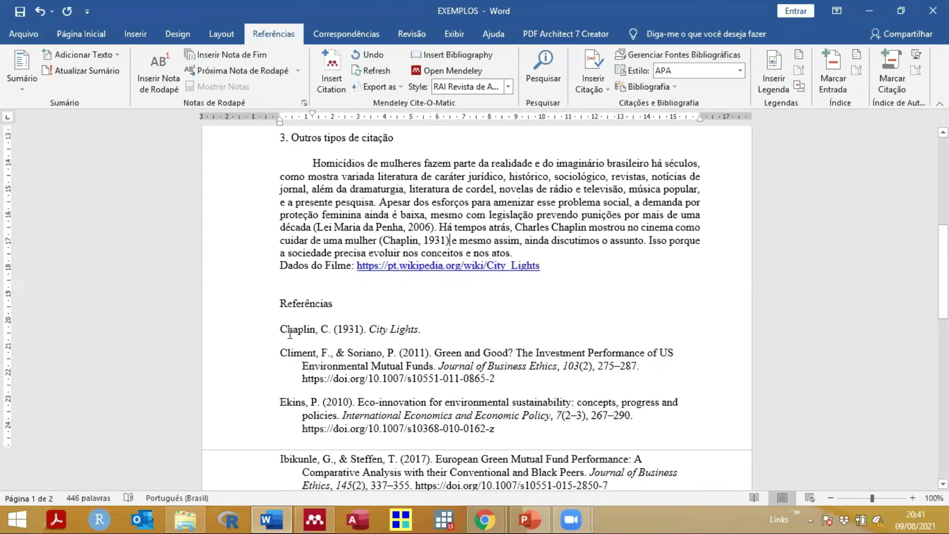
{"action": "left_click", "coordinate": [258, 334]}
{"action": "mouse_move", "coordinate": [284, 330]}
{"action": "left_mouse_down"}
{"action": "mouse_move", "coordinate": [422, 337]}
{"action": "mouse_move", "coordinate": [441, 330]}
{"action": "left_mouse_up"}
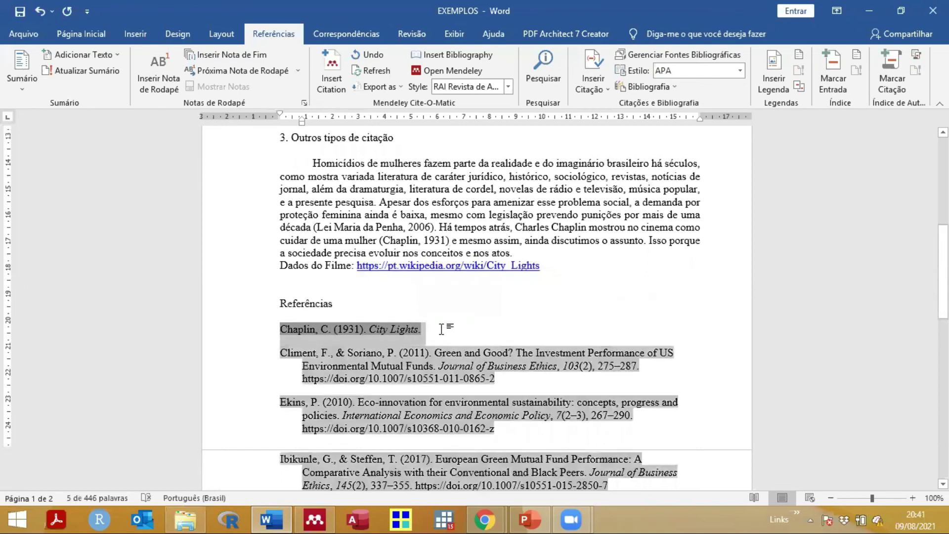
{"action": "left_click", "coordinate": [441, 330]}
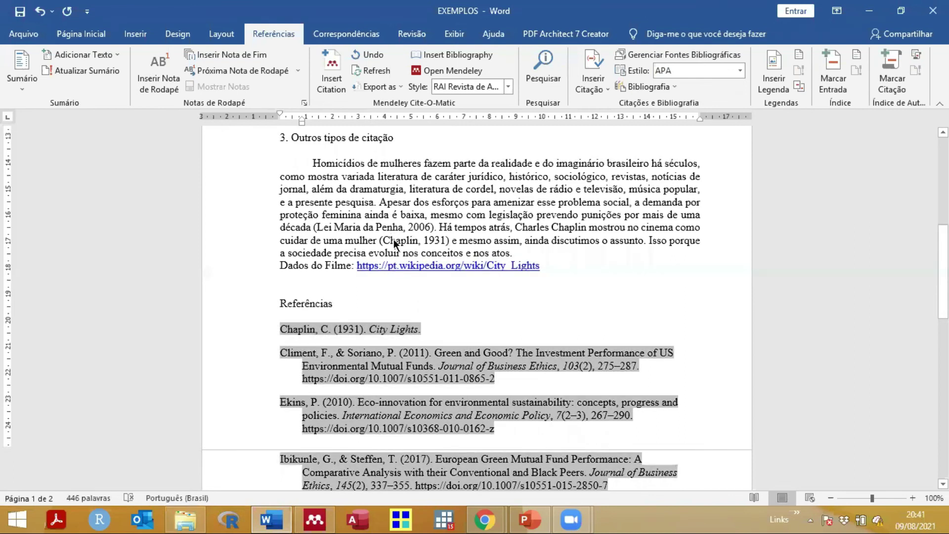
{"action": "double_click", "coordinate": [394, 239]}
{"action": "left_click", "coordinate": [416, 326]}
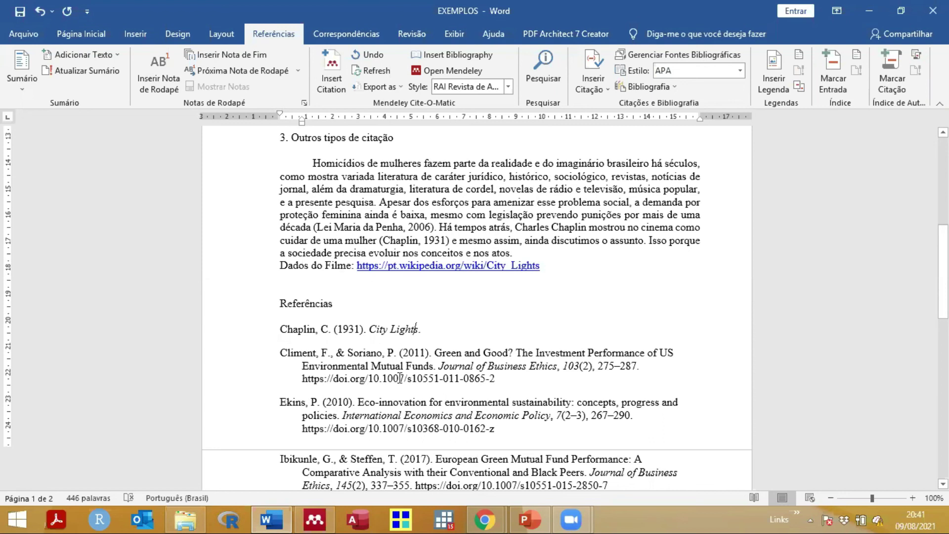
Step: Sync the Mendeley library with the online account, then go back to the EXEMPLOS document
{"action": "left_click", "coordinate": [313, 517]}
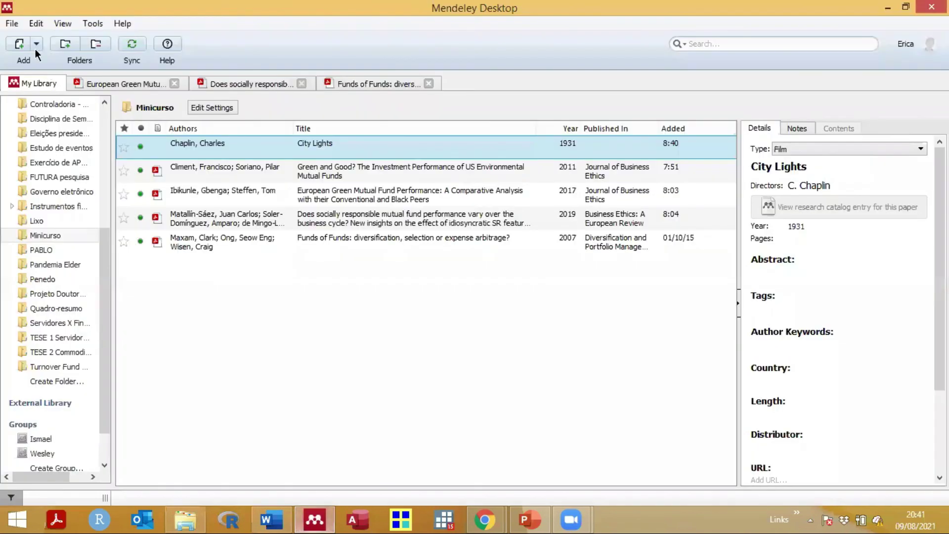
{"action": "left_click", "coordinate": [37, 44]}
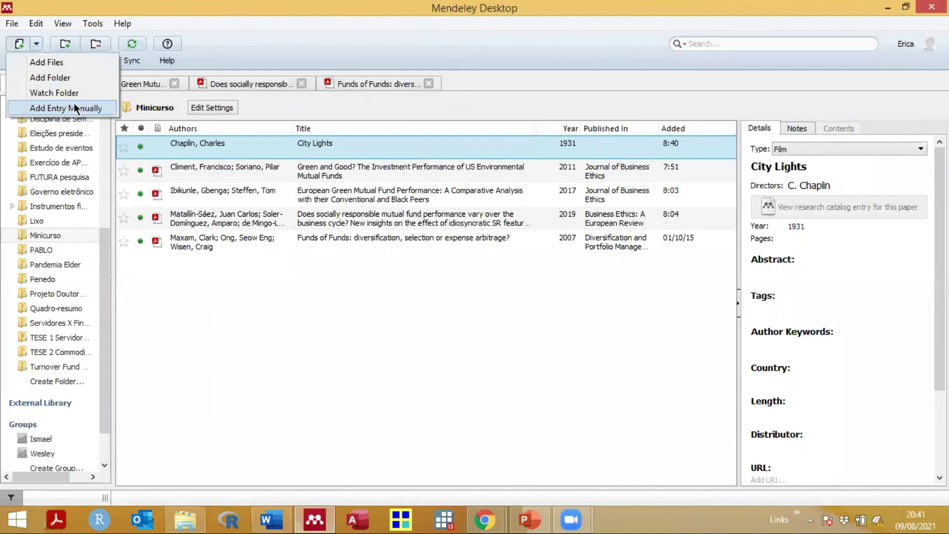
{"action": "left_click", "coordinate": [302, 276]}
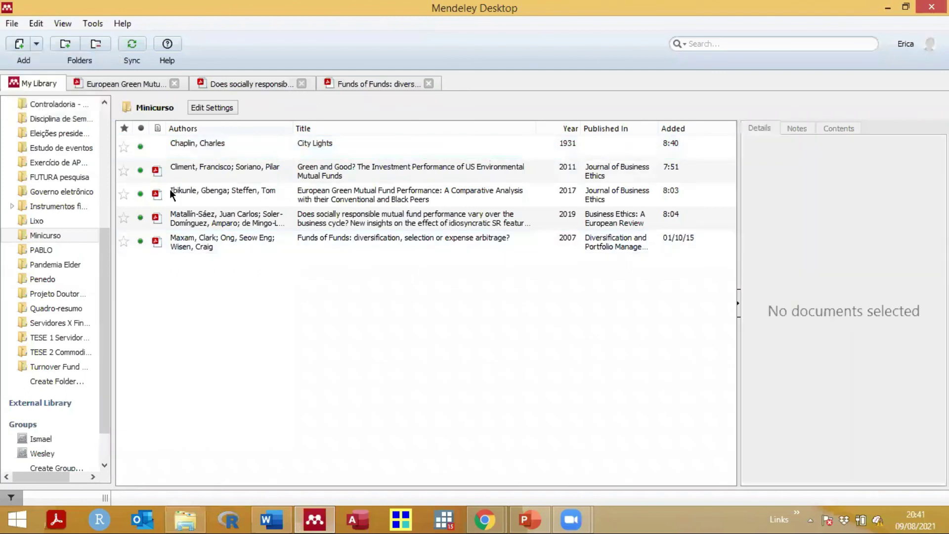
{"action": "left_click", "coordinate": [130, 43]}
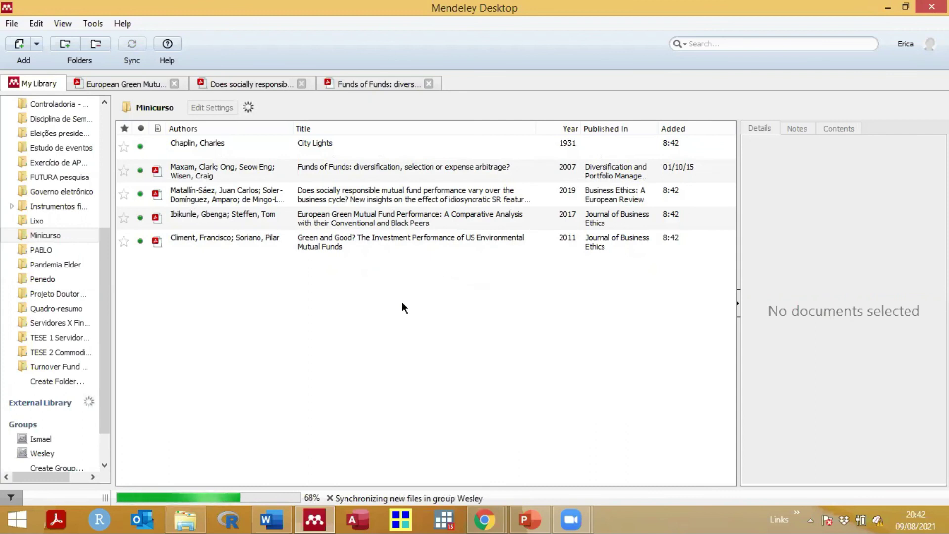
{"action": "left_click", "coordinate": [271, 519]}
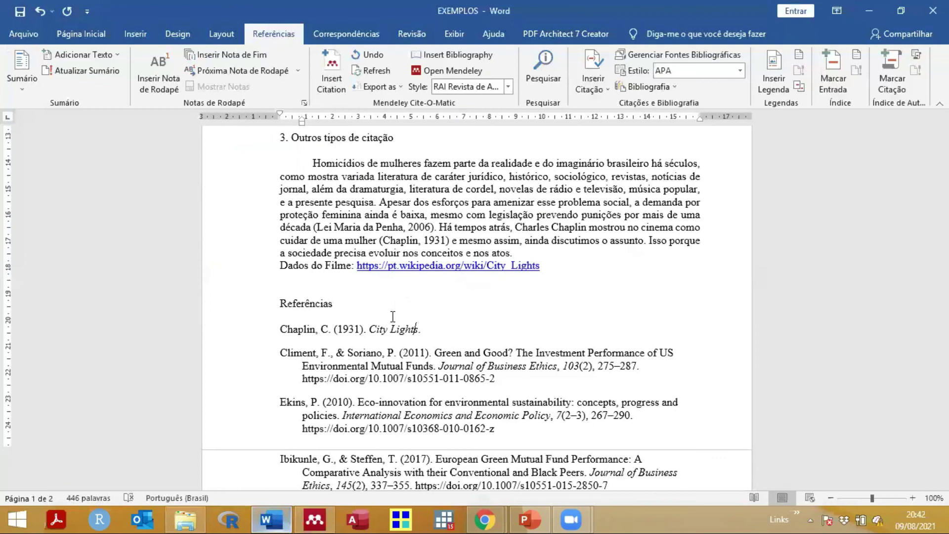
{"action": "scroll", "coordinate": [393, 316], "scroll_direction": "up", "scroll_amount": 3}
{"action": "scroll", "coordinate": [475, 200], "scroll_direction": "up", "scroll_amount": 3}
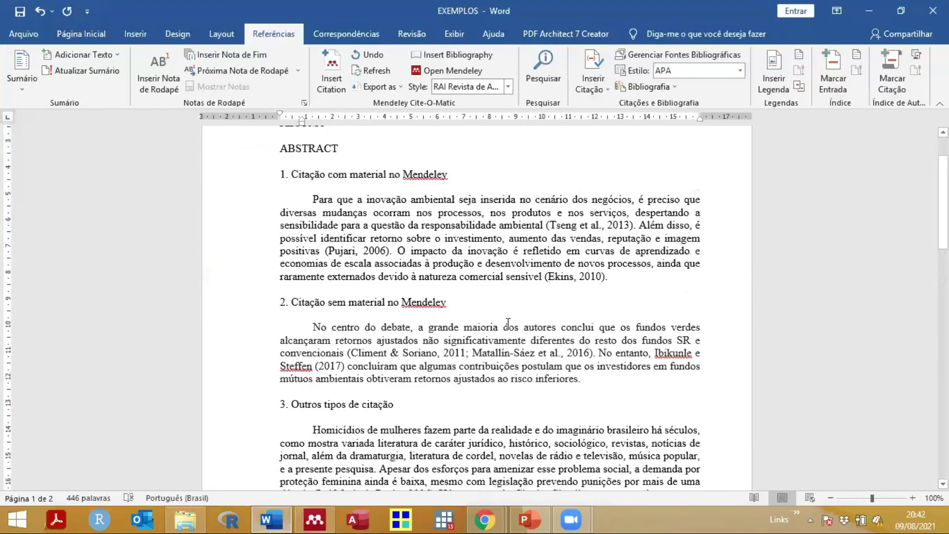
{"action": "scroll", "coordinate": [458, 322], "scroll_direction": "down", "scroll_amount": 2}
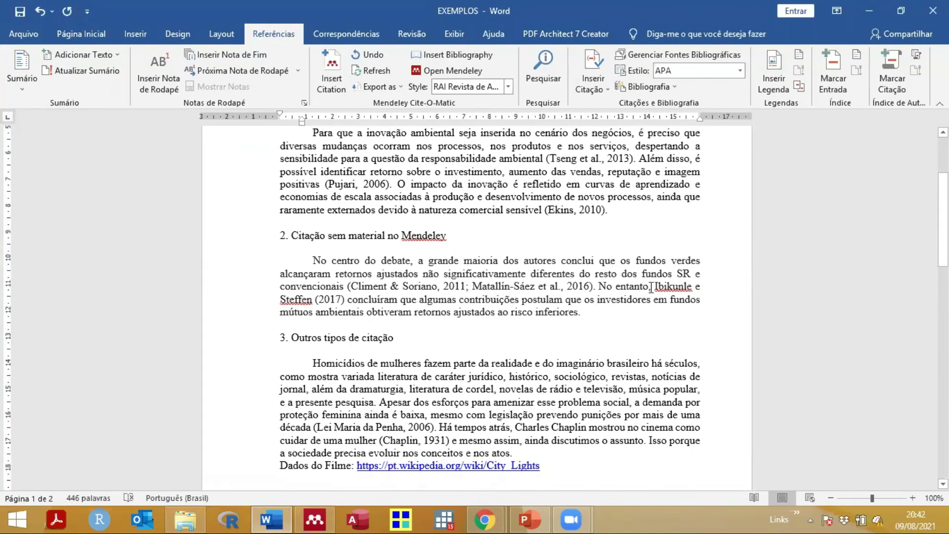
{"action": "left_click_drag", "start_coordinate": [651, 286], "coordinate": [348, 300]}
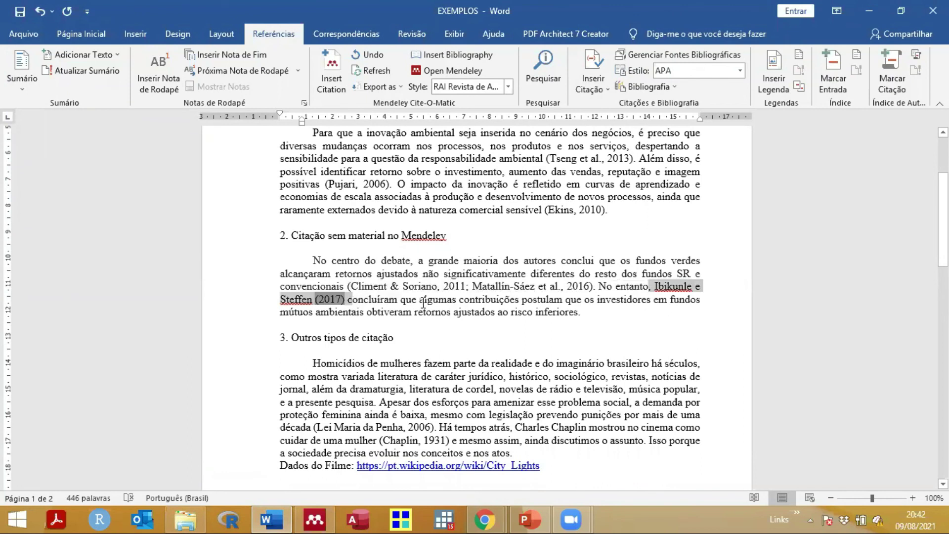
{"action": "left_click", "coordinate": [586, 312]}
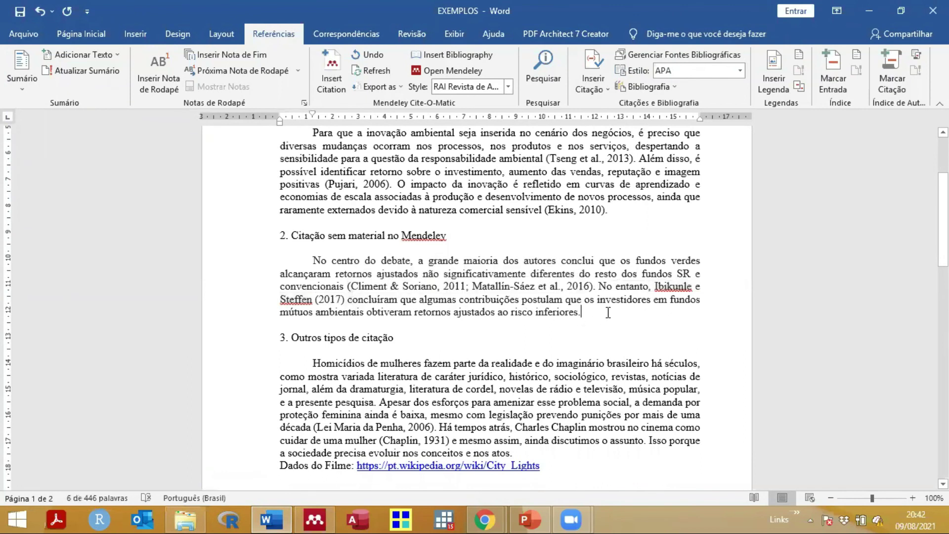
{"action": "double_click", "coordinate": [671, 286]}
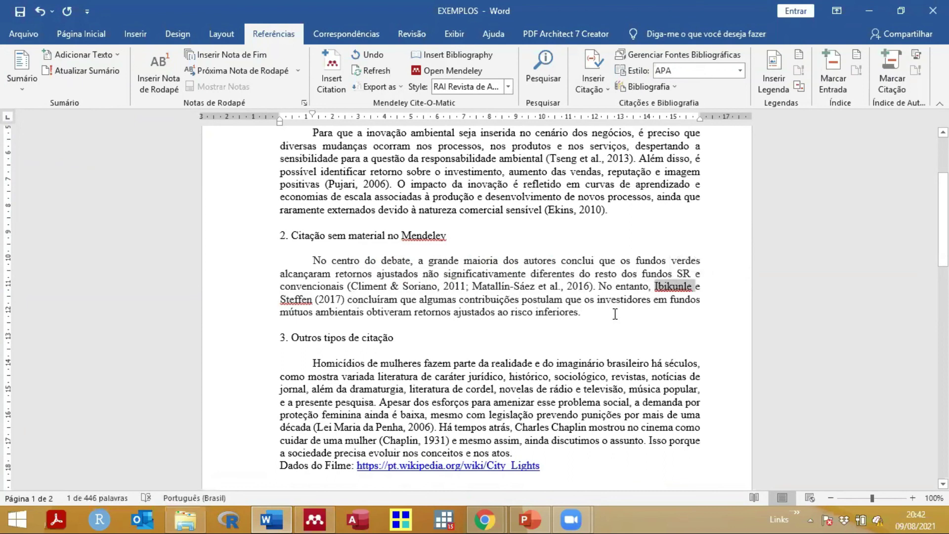
{"action": "left_click", "coordinate": [333, 298]}
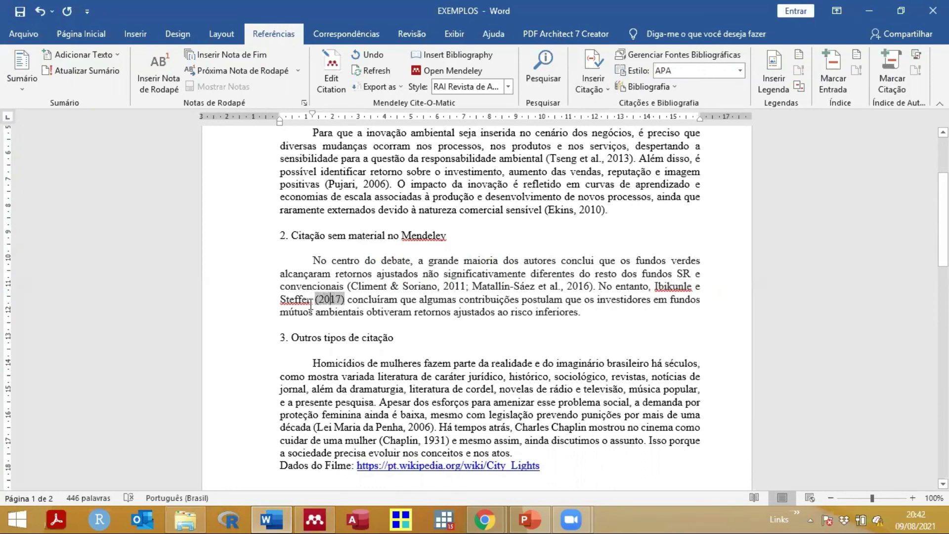
{"action": "left_click", "coordinate": [287, 302]}
{"action": "double_click", "coordinate": [287, 301]}
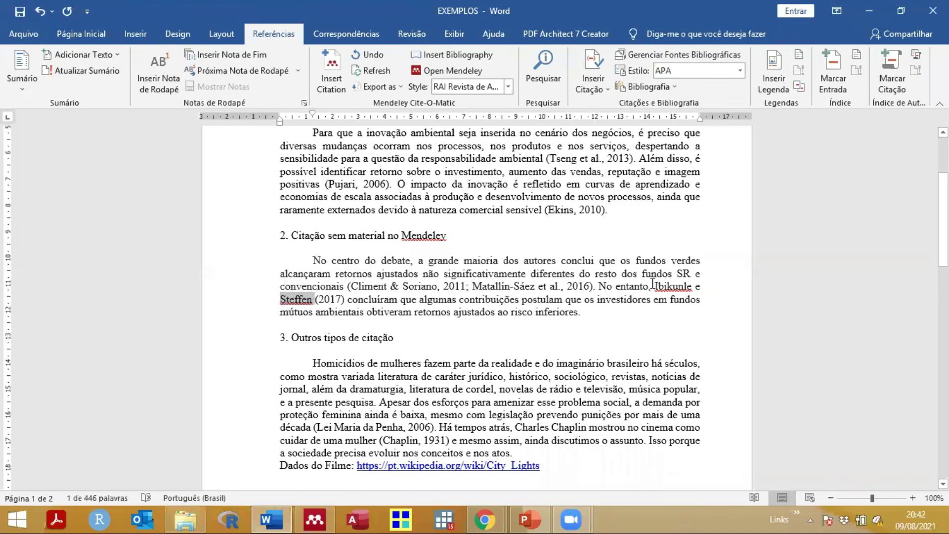
{"action": "left_click_drag", "start_coordinate": [654, 286], "coordinate": [701, 299]}
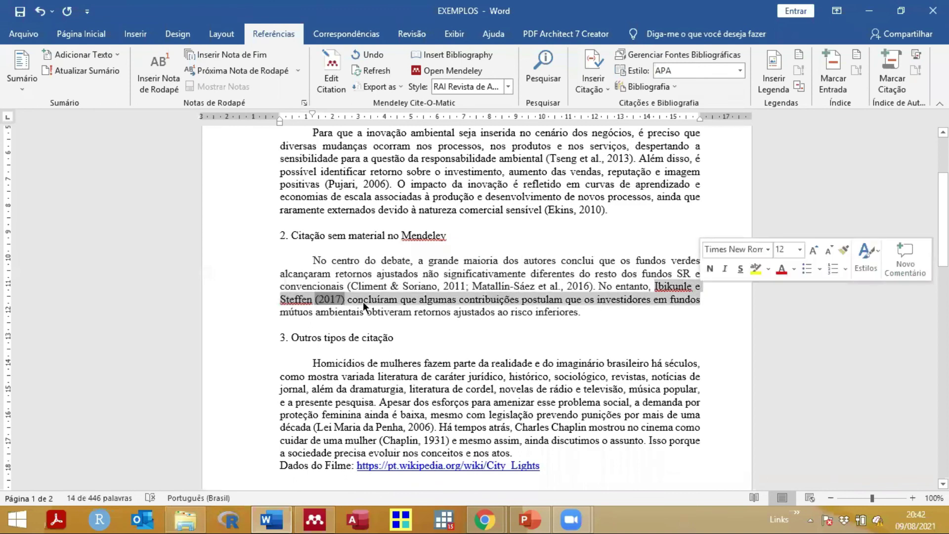
{"action": "double_click", "coordinate": [299, 302]}
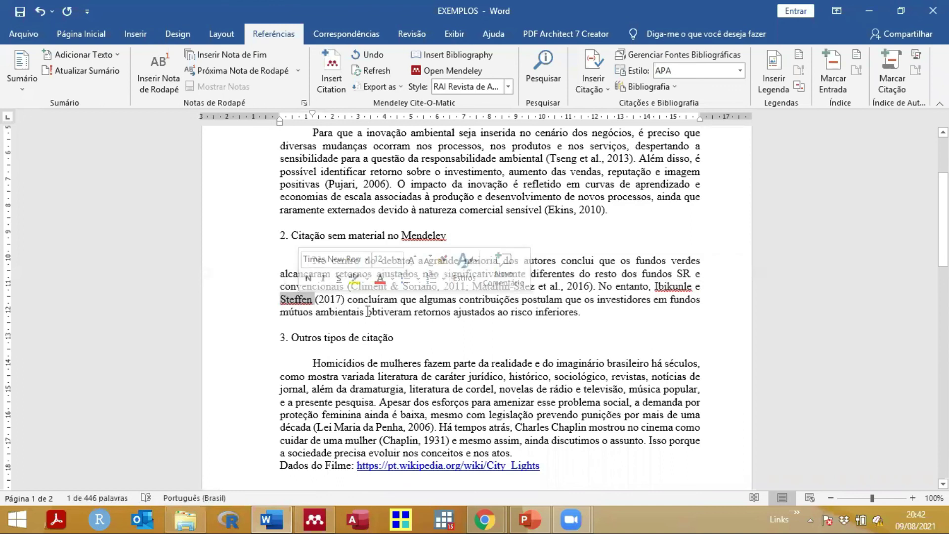
{"action": "scroll", "coordinate": [351, 345], "scroll_direction": "down", "scroll_amount": 6}
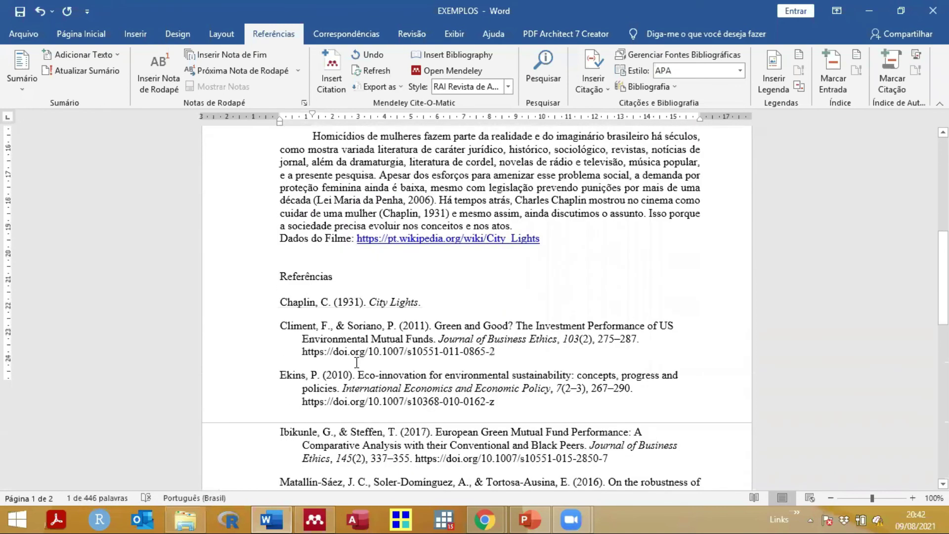
{"action": "scroll", "coordinate": [356, 362], "scroll_direction": "down", "scroll_amount": 3}
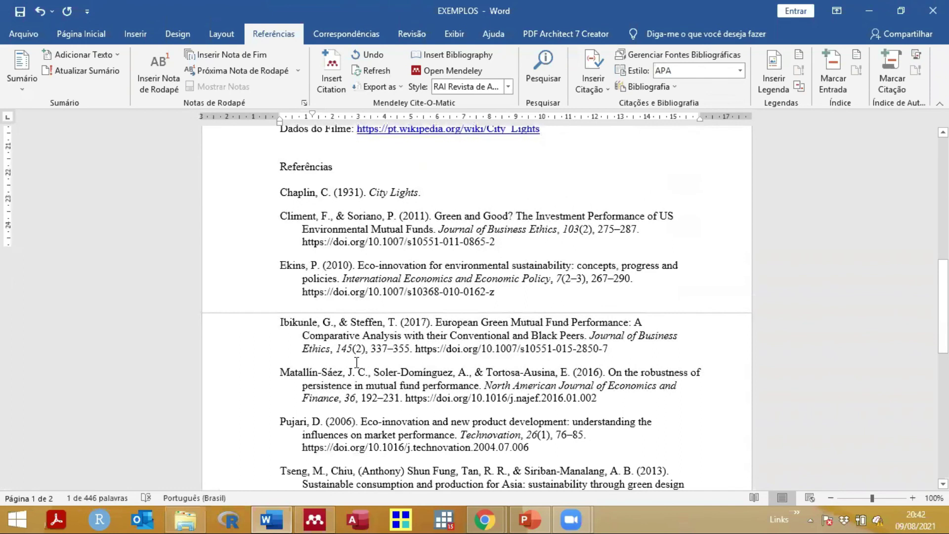
{"action": "scroll", "coordinate": [356, 362], "scroll_direction": "down", "scroll_amount": 1}
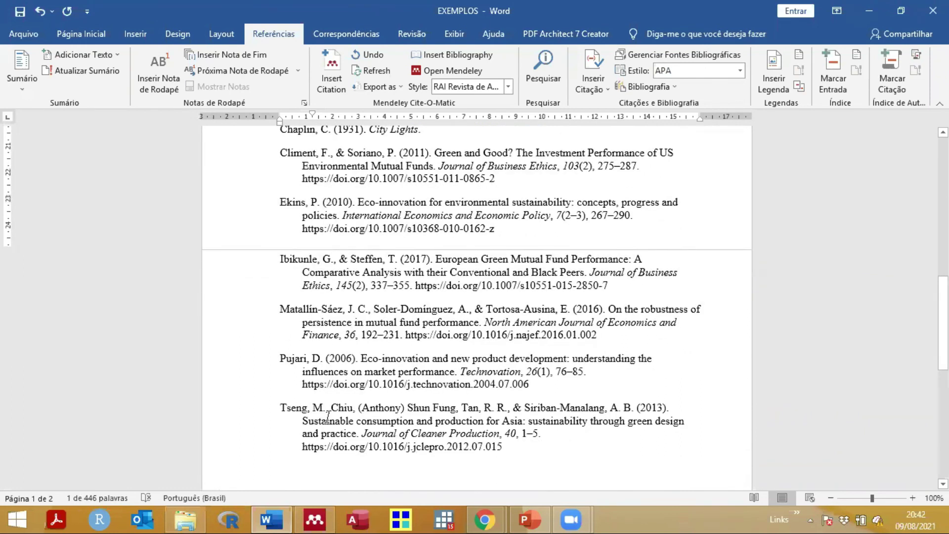
{"action": "scroll", "coordinate": [376, 313], "scroll_direction": "up", "scroll_amount": 3}
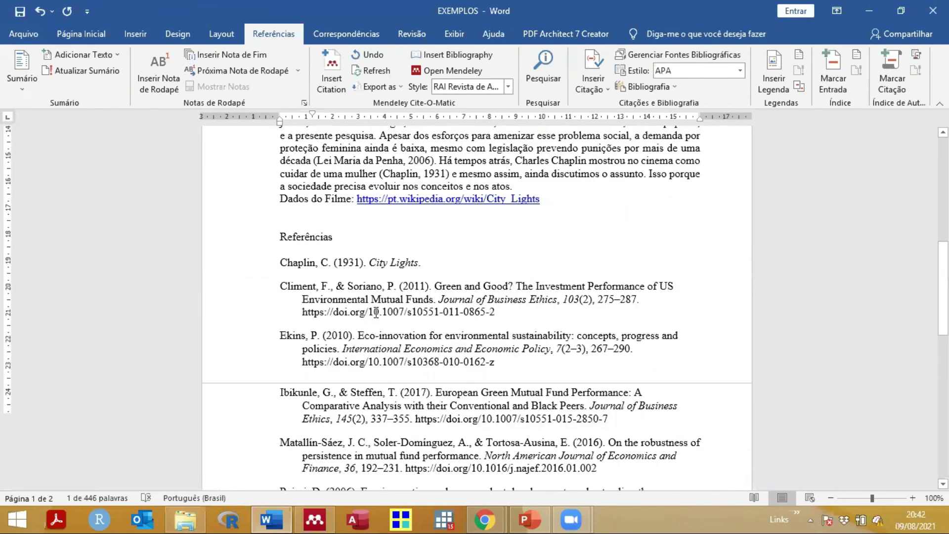
{"action": "scroll", "coordinate": [375, 312], "scroll_direction": "up", "scroll_amount": 3}
{"action": "scroll", "coordinate": [376, 312], "scroll_direction": "down", "scroll_amount": 5}
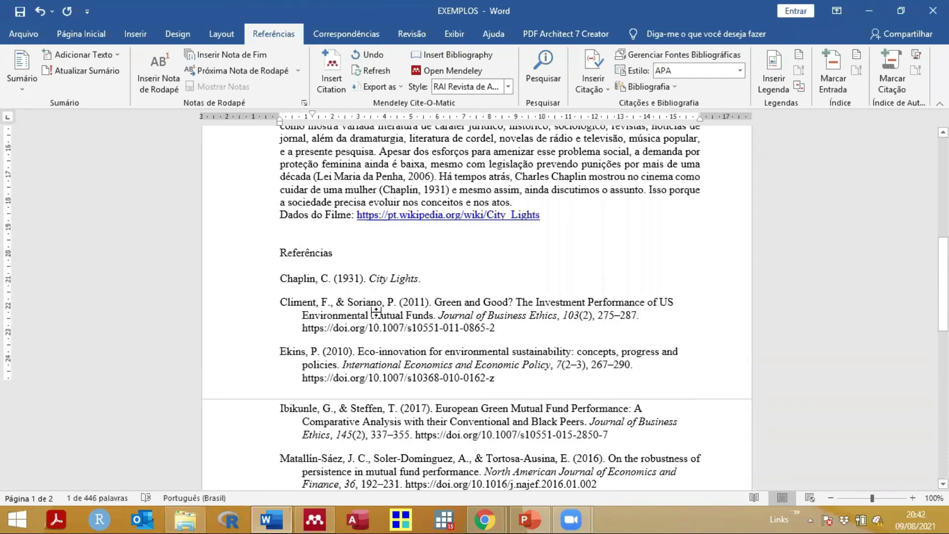
{"action": "left_click", "coordinate": [417, 325]}
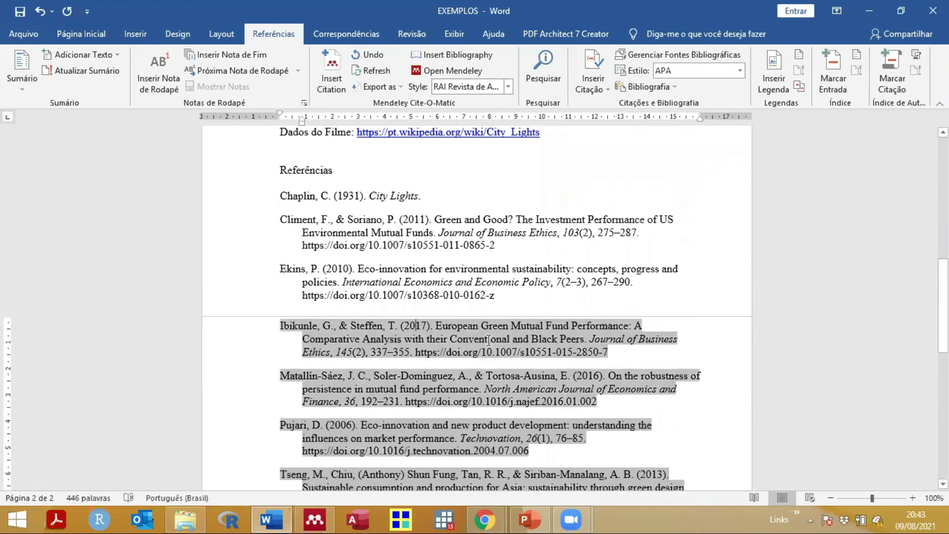
{"action": "scroll", "coordinate": [488, 339], "scroll_direction": "up", "scroll_amount": 8}
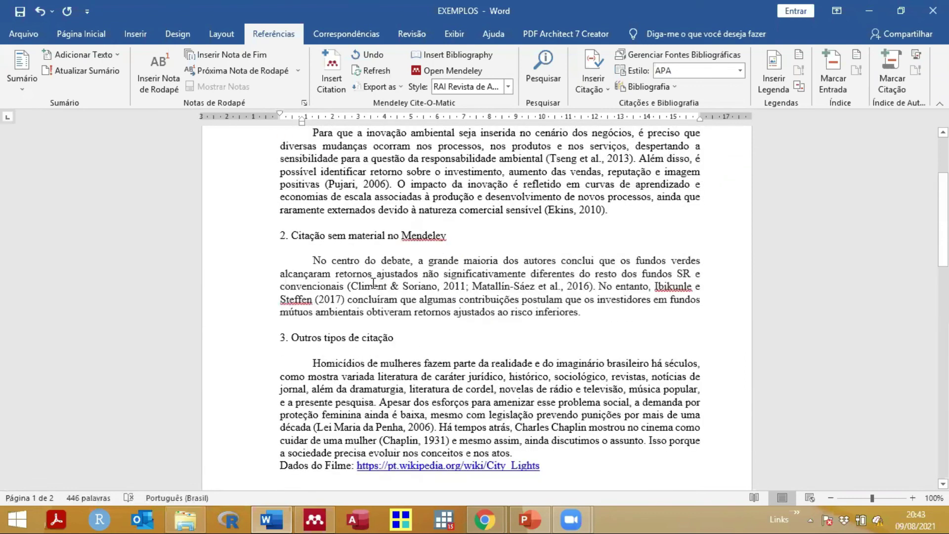
{"action": "scroll", "coordinate": [354, 277], "scroll_direction": "up", "scroll_amount": 2}
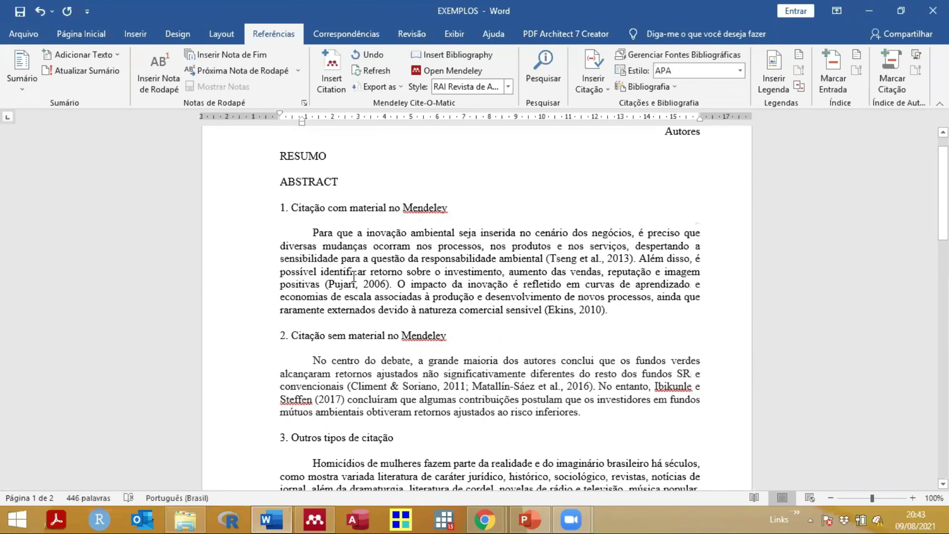
{"action": "scroll", "coordinate": [354, 277], "scroll_direction": "down", "scroll_amount": 12}
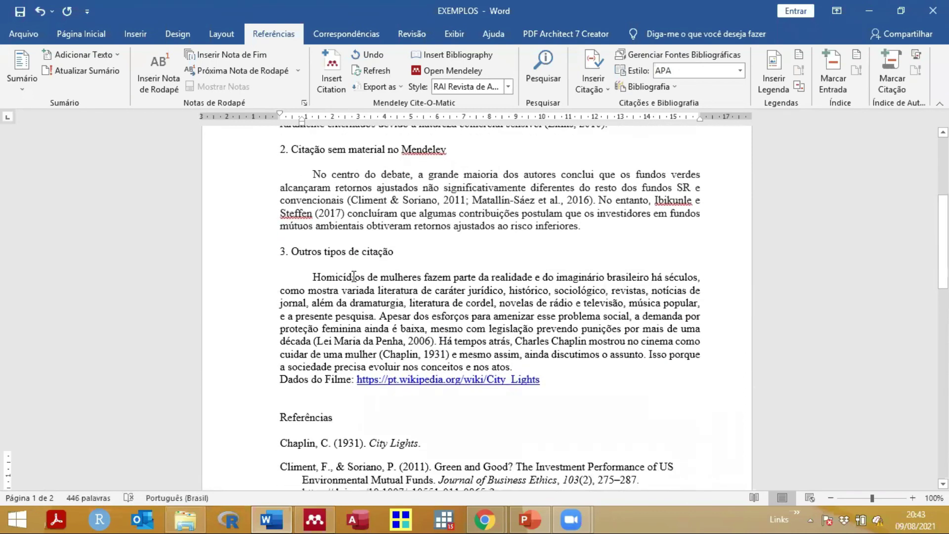
{"action": "left_click", "coordinate": [390, 449]}
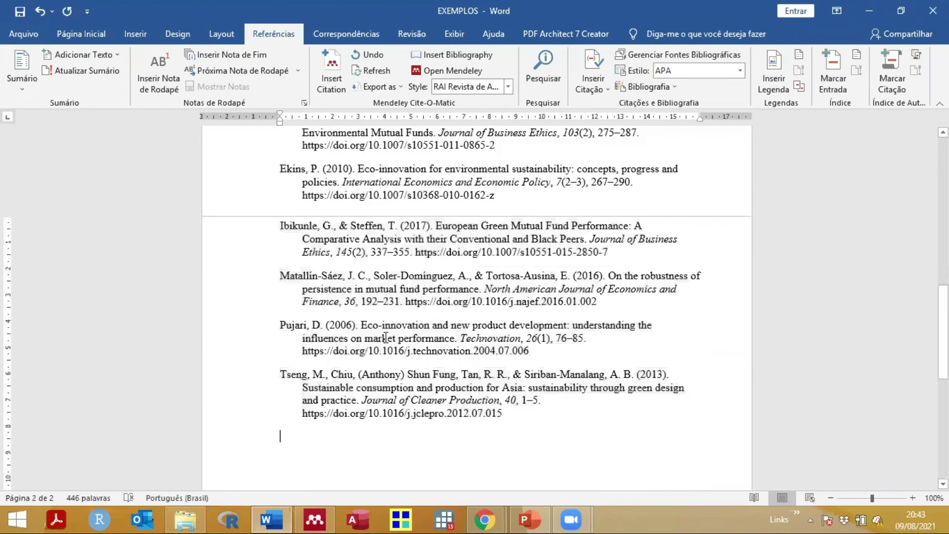
{"action": "scroll", "coordinate": [386, 341], "scroll_direction": "up", "scroll_amount": 4}
{"action": "scroll", "coordinate": [386, 338], "scroll_direction": "up", "scroll_amount": 3}
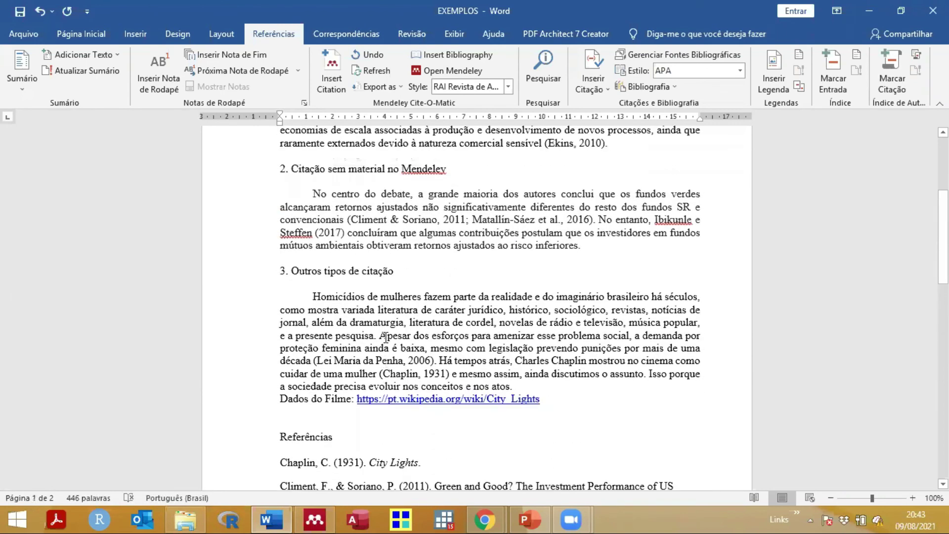
{"action": "scroll", "coordinate": [386, 338], "scroll_direction": "up", "scroll_amount": 2}
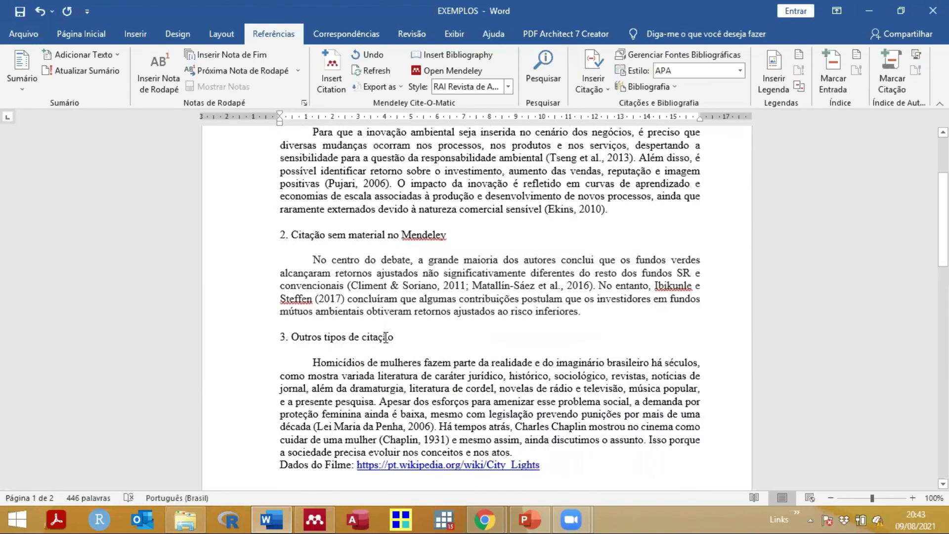
{"action": "scroll", "coordinate": [386, 338], "scroll_direction": "up", "scroll_amount": 1}
{"action": "left_click", "coordinate": [389, 285]}
{"action": "scroll", "coordinate": [378, 292], "scroll_direction": "up", "scroll_amount": 1}
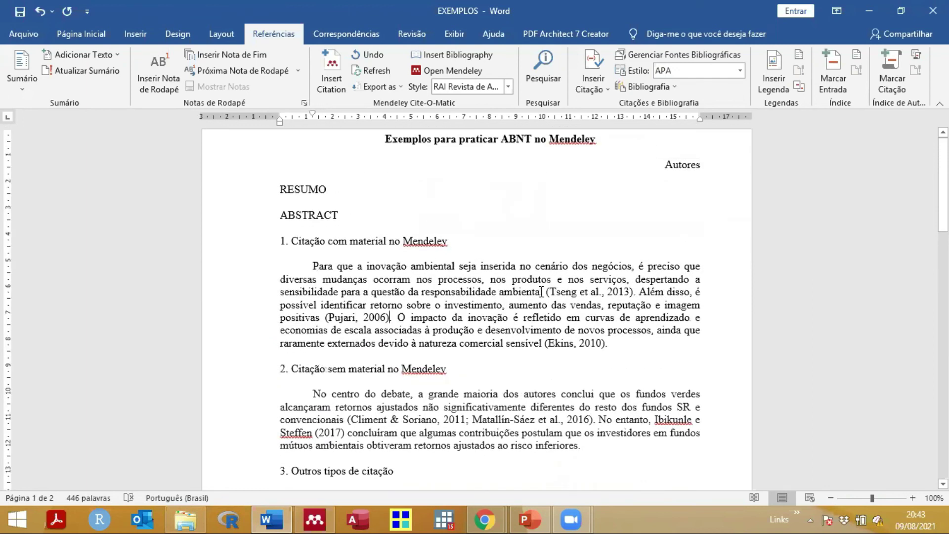
Step: Review the section 1 text from 'ambiental' to 'sensível' and the Referências list, then switch to Mendeley
{"action": "left_click_drag", "start_coordinate": [516, 293], "coordinate": [522, 341]}
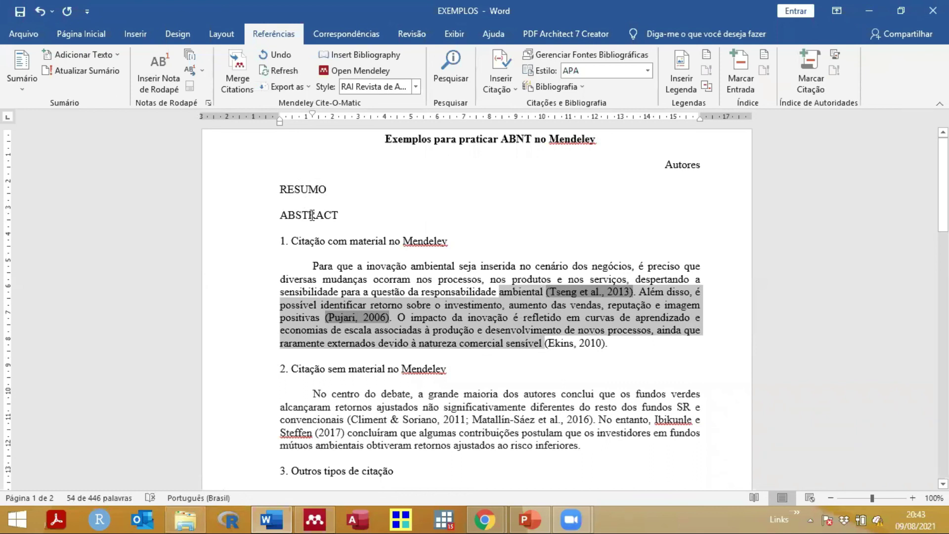
{"action": "scroll", "coordinate": [312, 216], "scroll_direction": "down", "scroll_amount": 1}
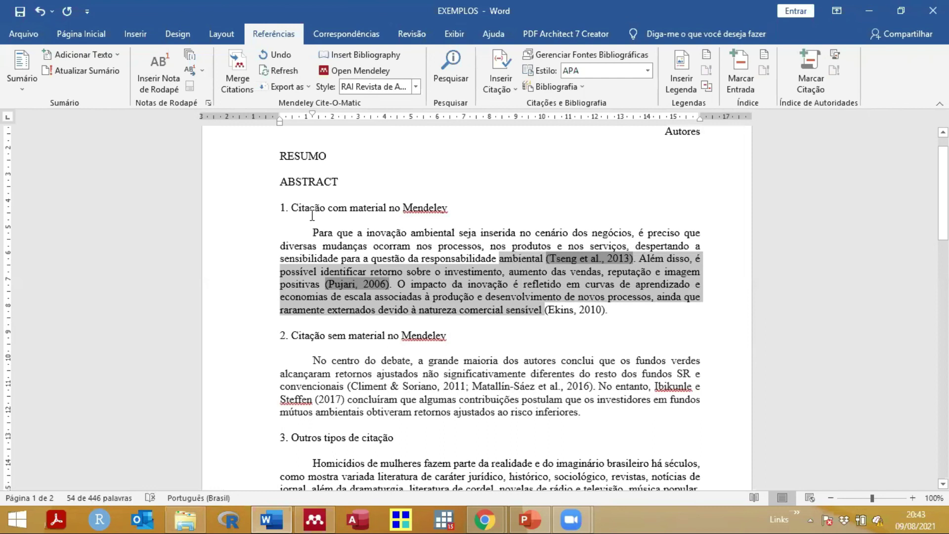
{"action": "left_click", "coordinate": [532, 257]}
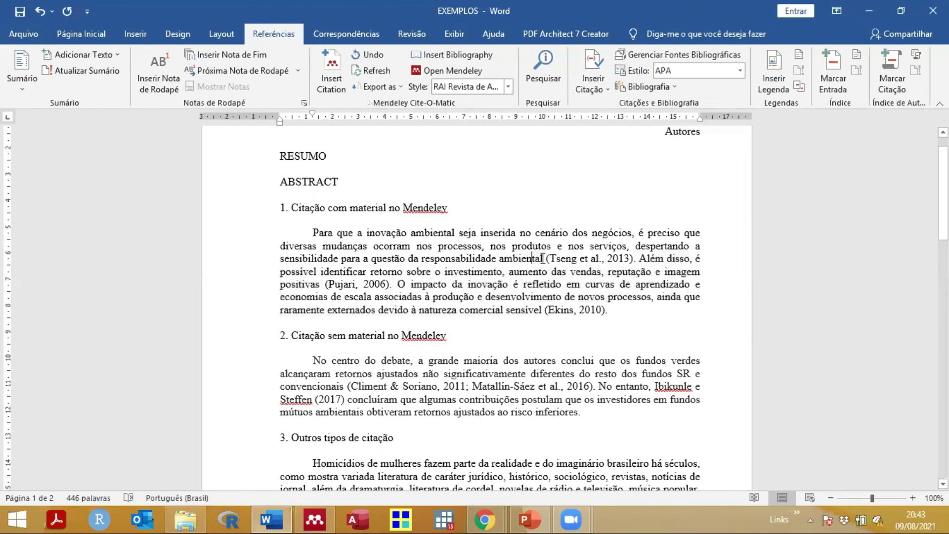
{"action": "scroll", "coordinate": [542, 258], "scroll_direction": "down", "scroll_amount": 12}
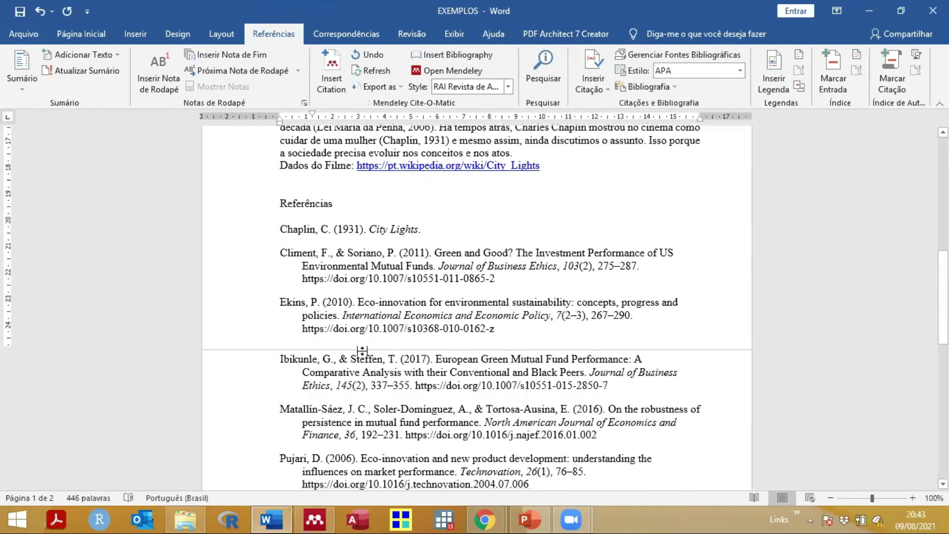
{"action": "scroll", "coordinate": [362, 351], "scroll_direction": "down", "scroll_amount": 5}
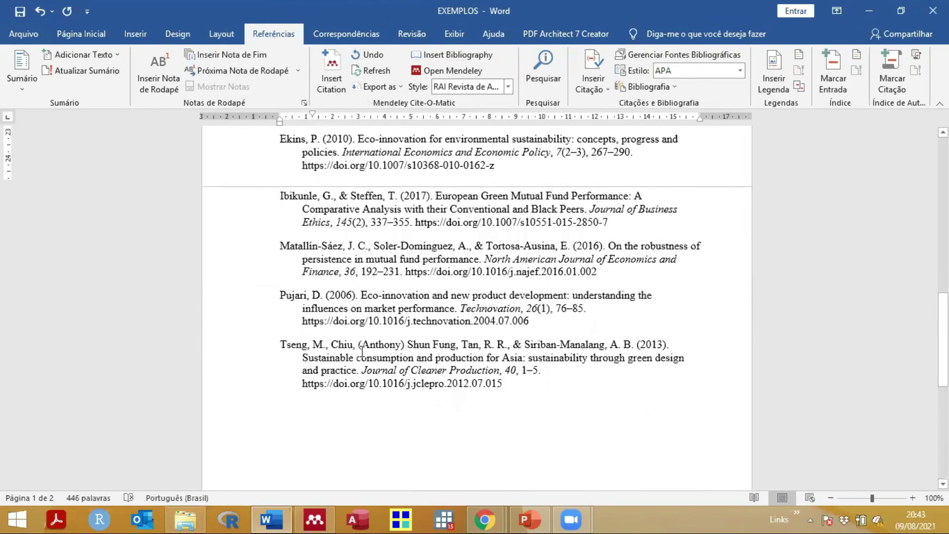
{"action": "scroll", "coordinate": [362, 351], "scroll_direction": "up", "scroll_amount": 5}
{"action": "left_click", "coordinate": [321, 518]}
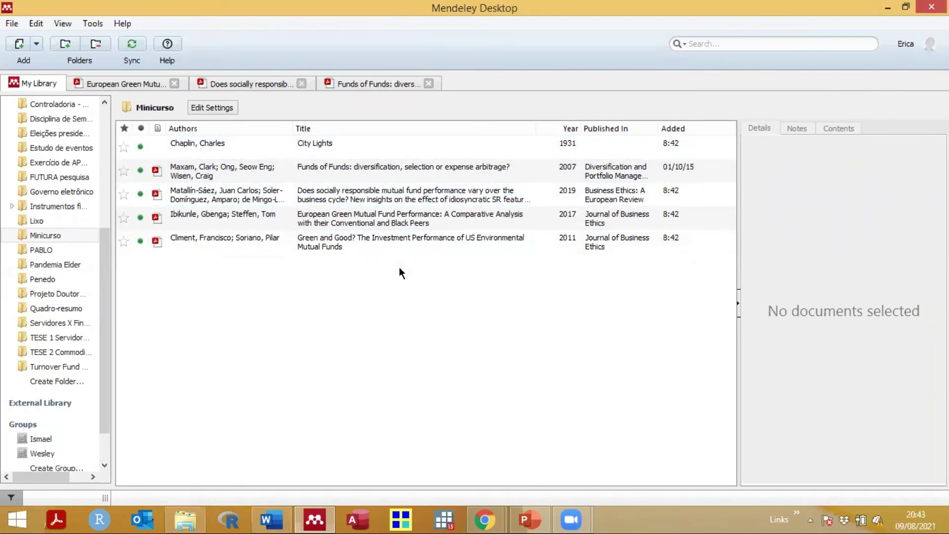
Step: Open the details of the 2019 Matallín-Sáez socially responsible mutual fund paper
{"action": "left_click", "coordinate": [369, 201]}
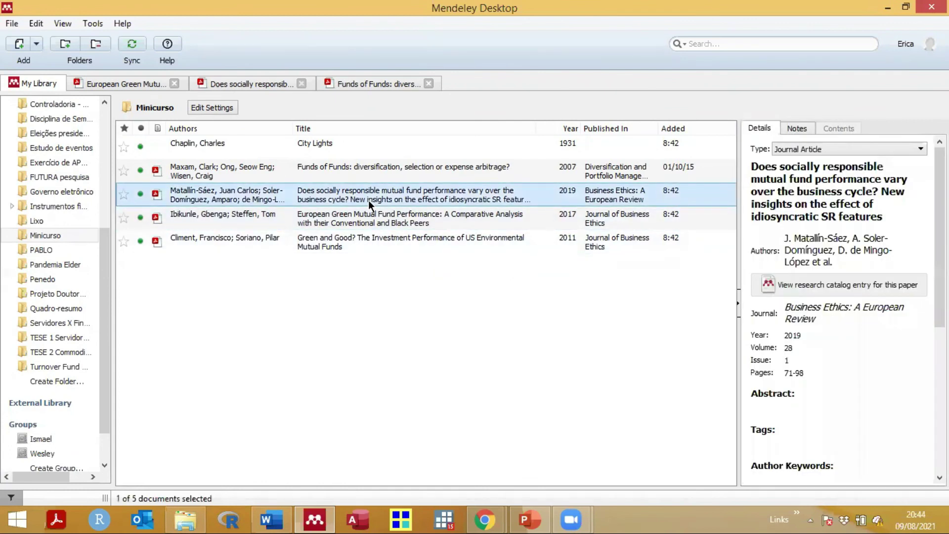